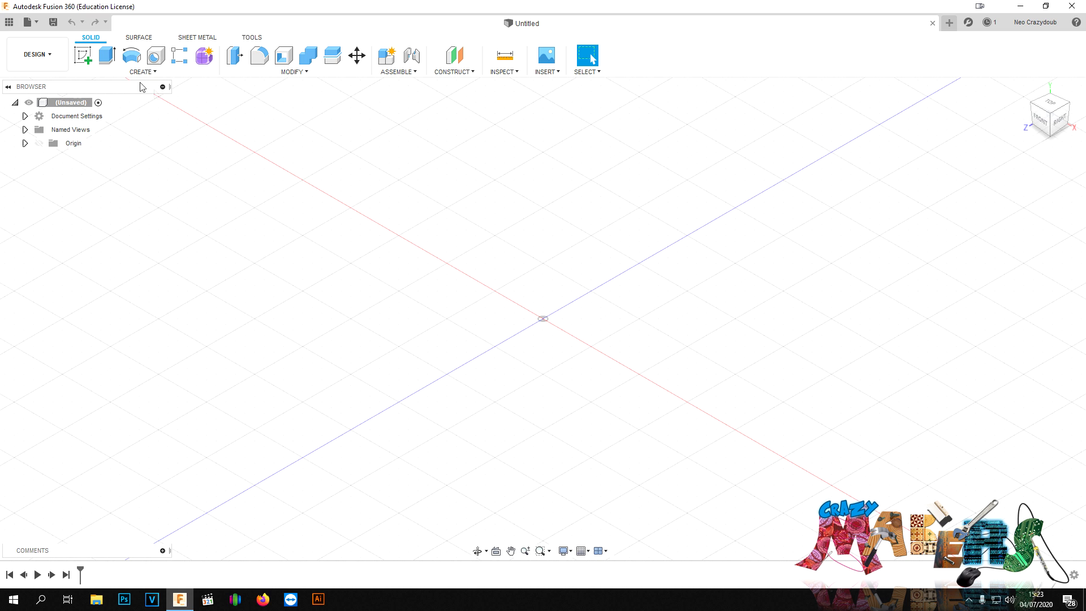
# Start a sketch on the vertical plane facing the Right view and draw a rectangle about 20 by 6.7 mm on the horizontal axis, left of the origin.
pyautogui.click(82, 56)
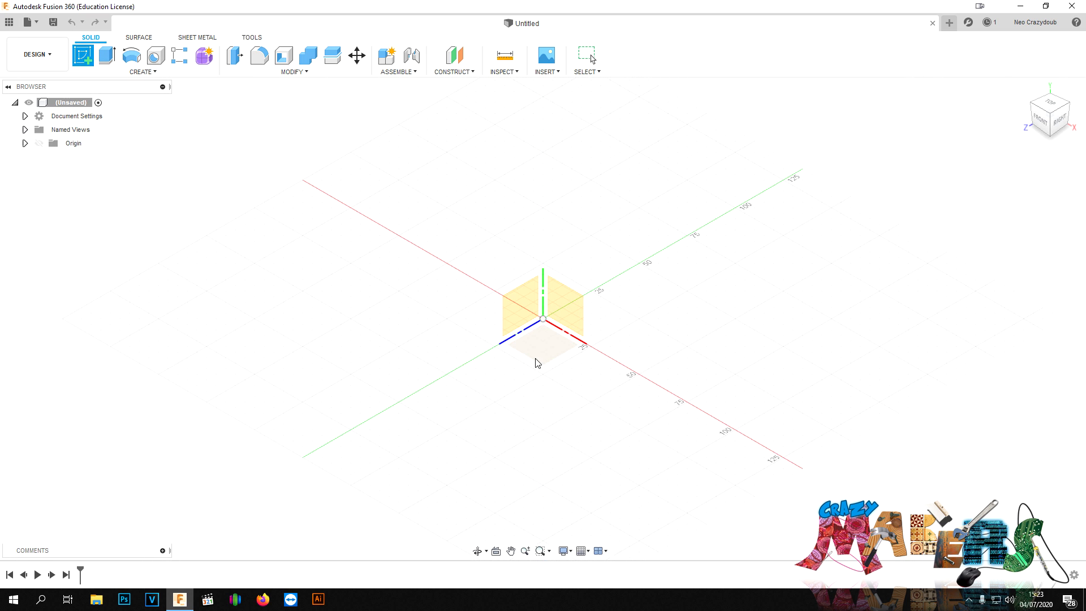
pyautogui.click(525, 316)
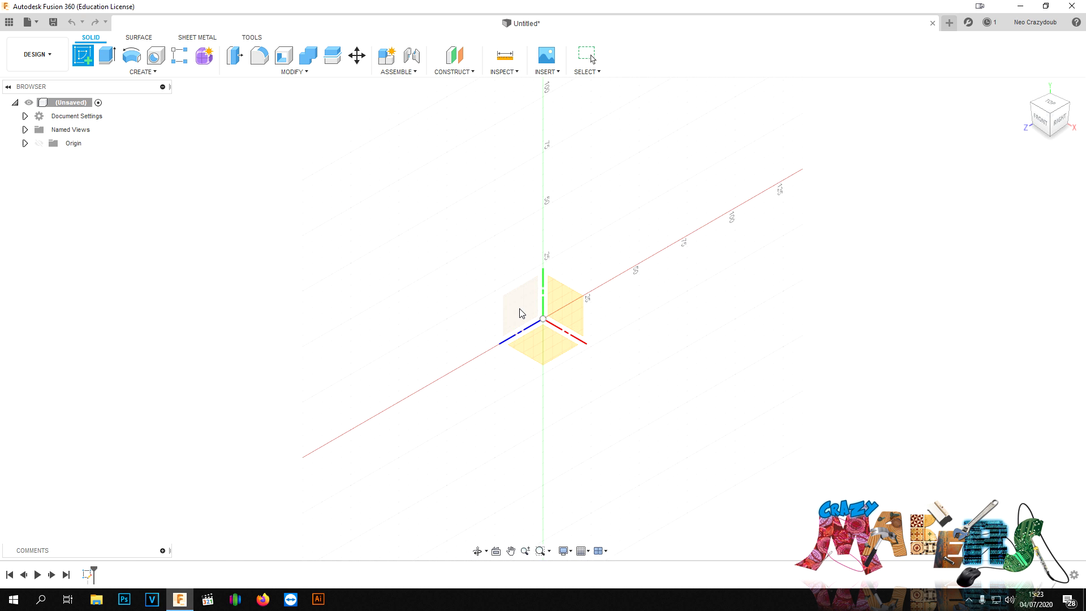
pyautogui.scroll(2, 611, 353)
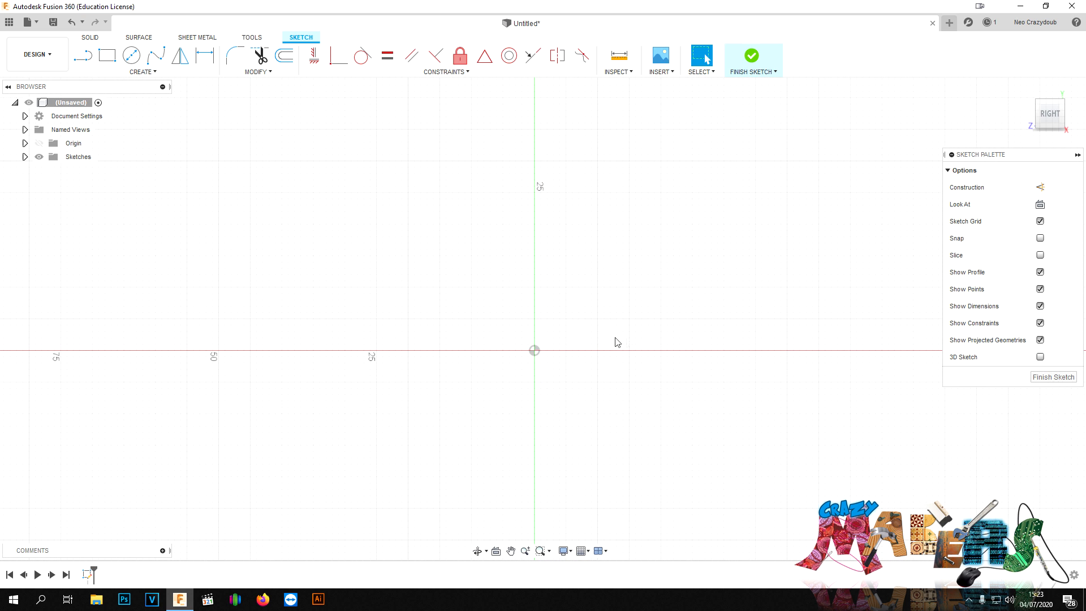
pyautogui.press('r')
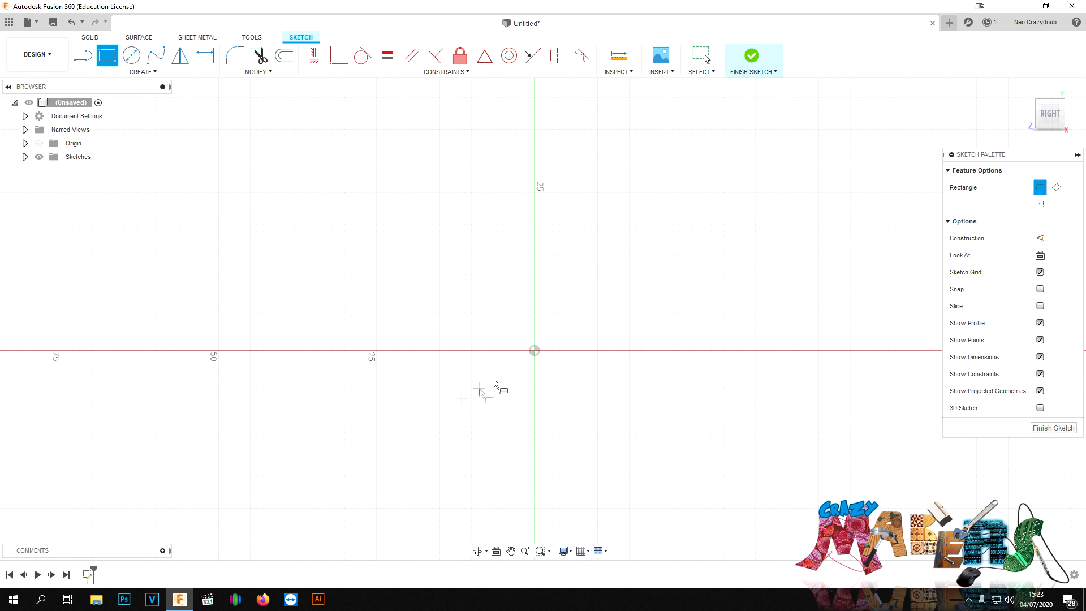
pyautogui.click(387, 350)
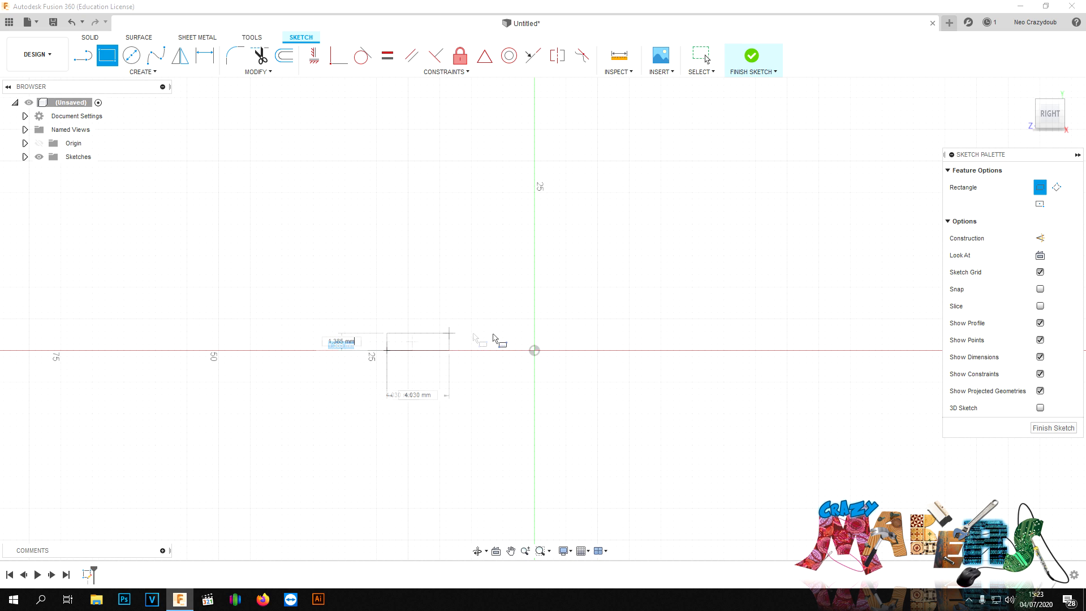
pyautogui.click(514, 308)
pyautogui.press('Escape')
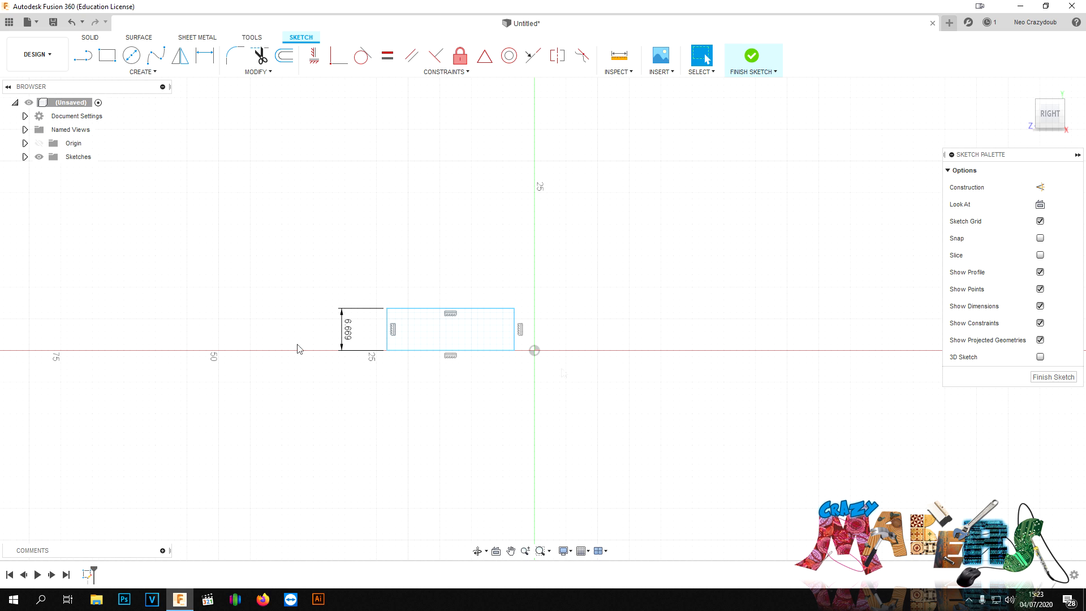
# Sketch a second rectangle on the horizontal axis right of the origin, matching the first rectangle's height.
pyautogui.press('r')
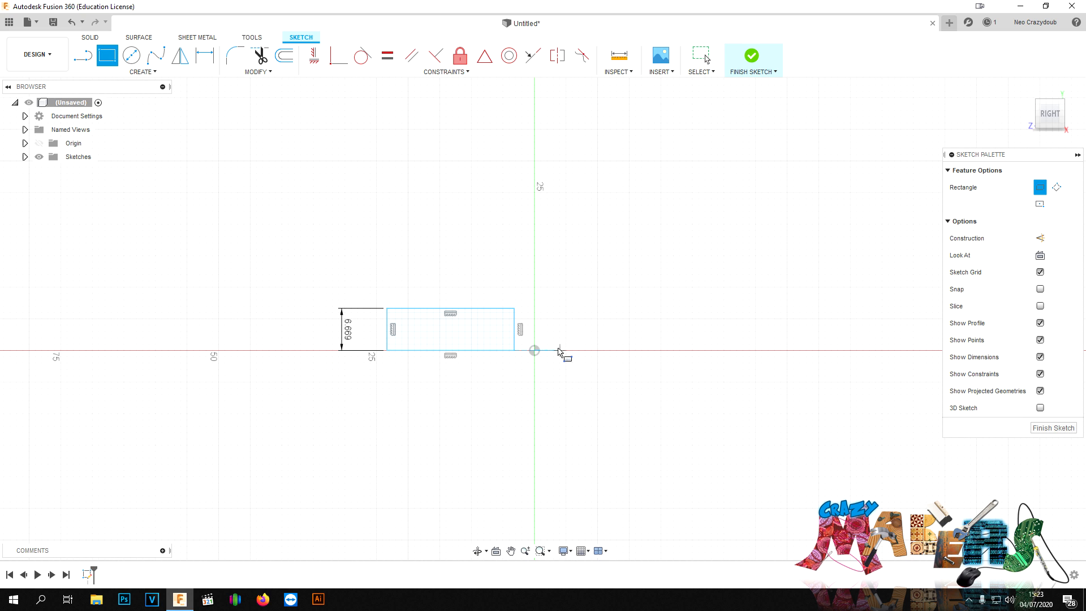
pyautogui.click(557, 350)
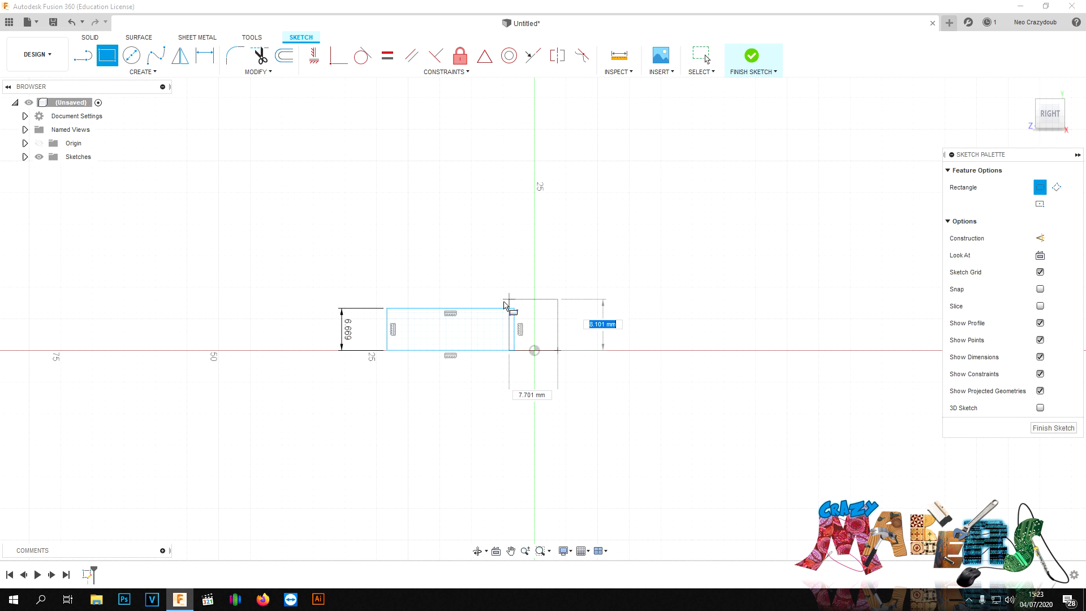
pyautogui.click(711, 309)
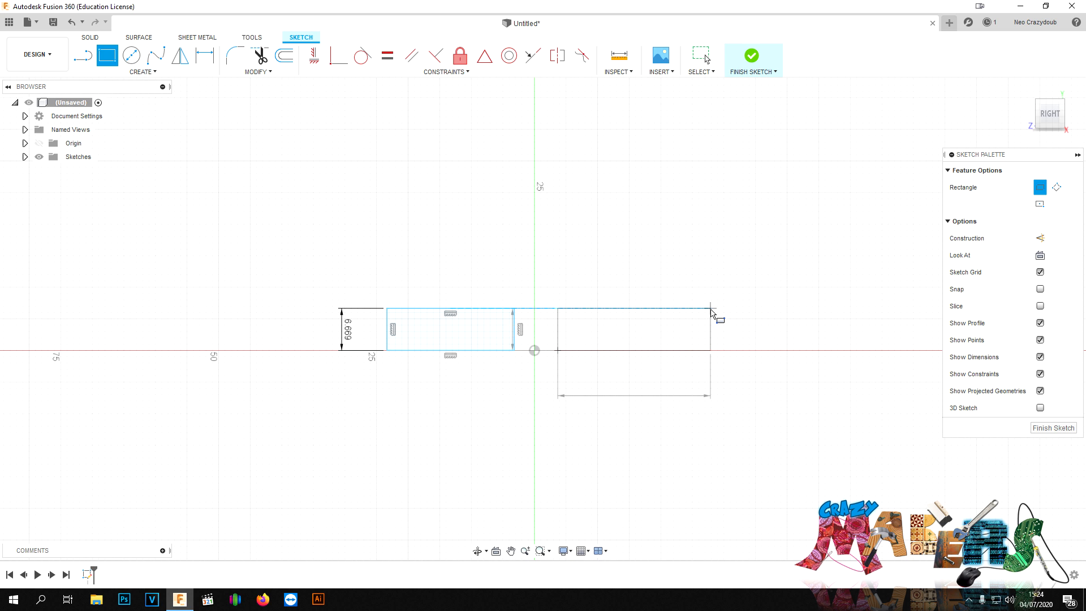
pyautogui.press('Escape')
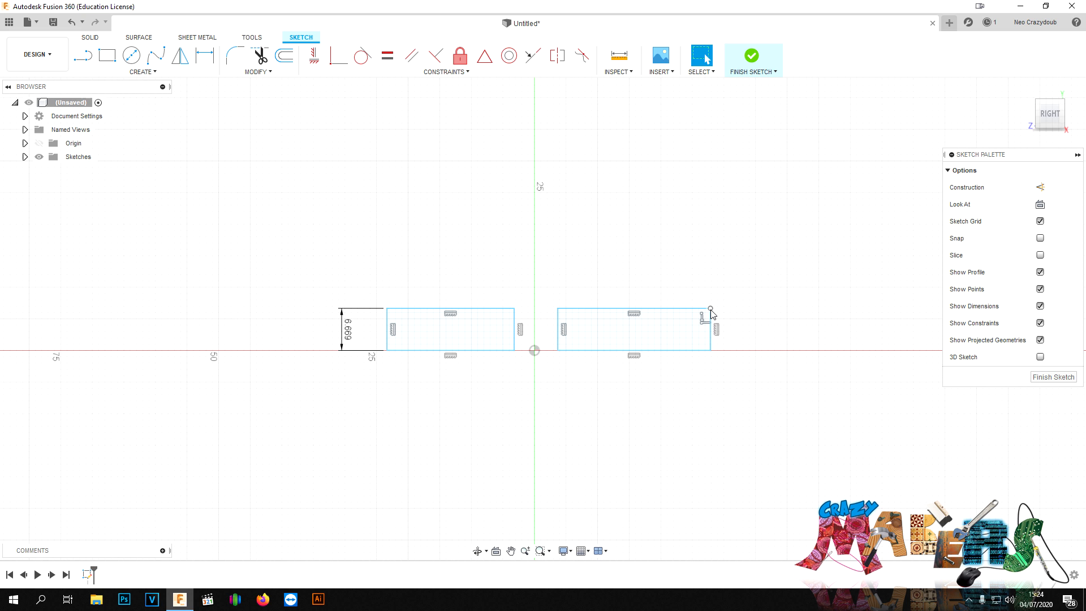
pyautogui.scroll(3, 642, 311)
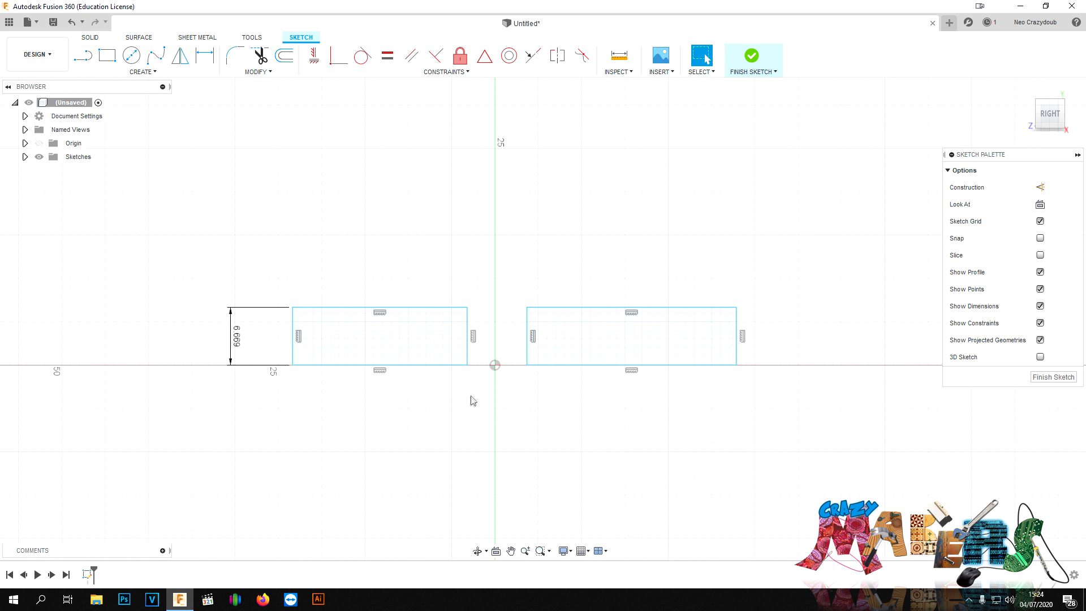
# Dimension the left rectangle to 30 mm wide and set its height to 4 mm.
pyautogui.press('d')
pyautogui.click(431, 308)
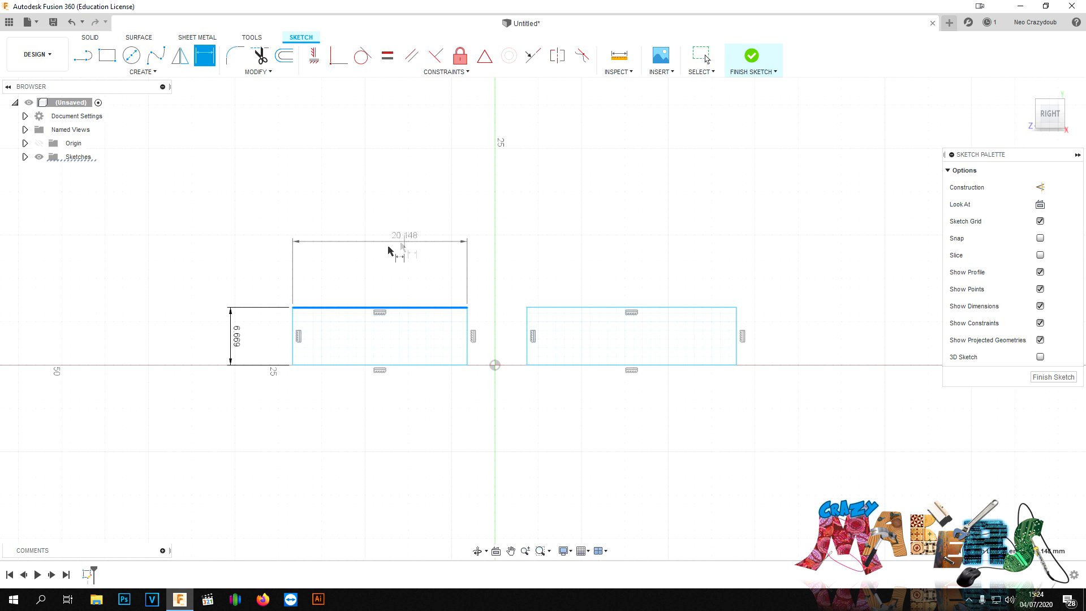
pyautogui.click(390, 252)
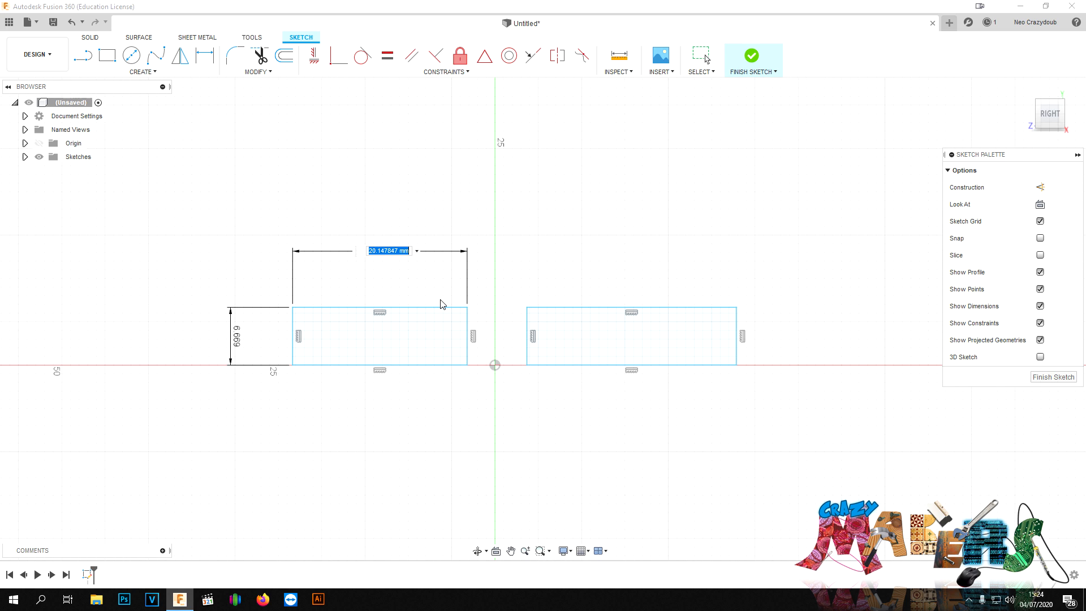
pyautogui.write('30')
pyautogui.press('Return')
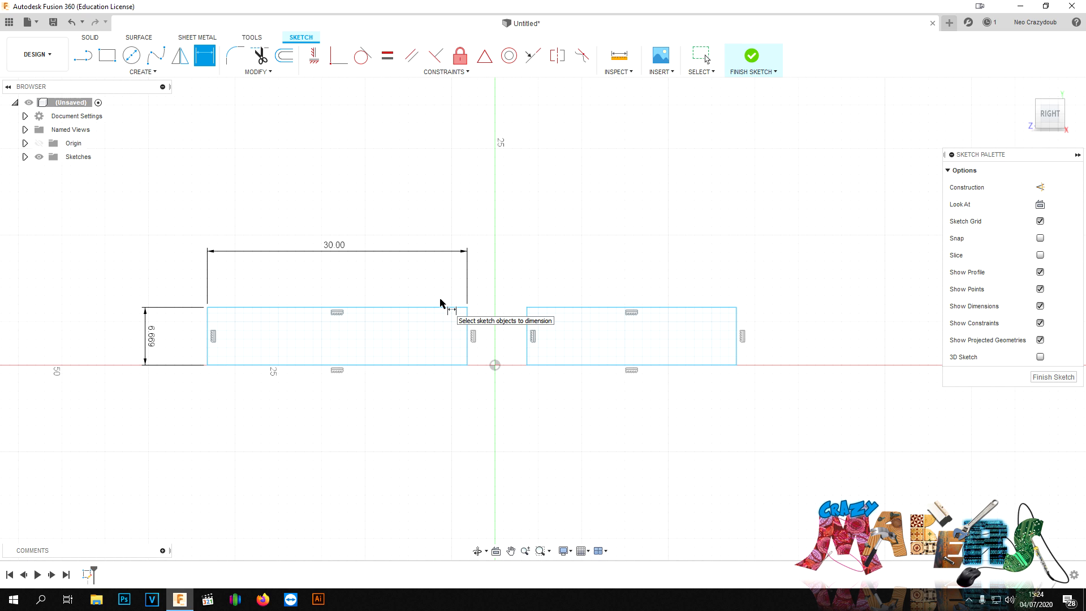
pyautogui.doubleClick(156, 336)
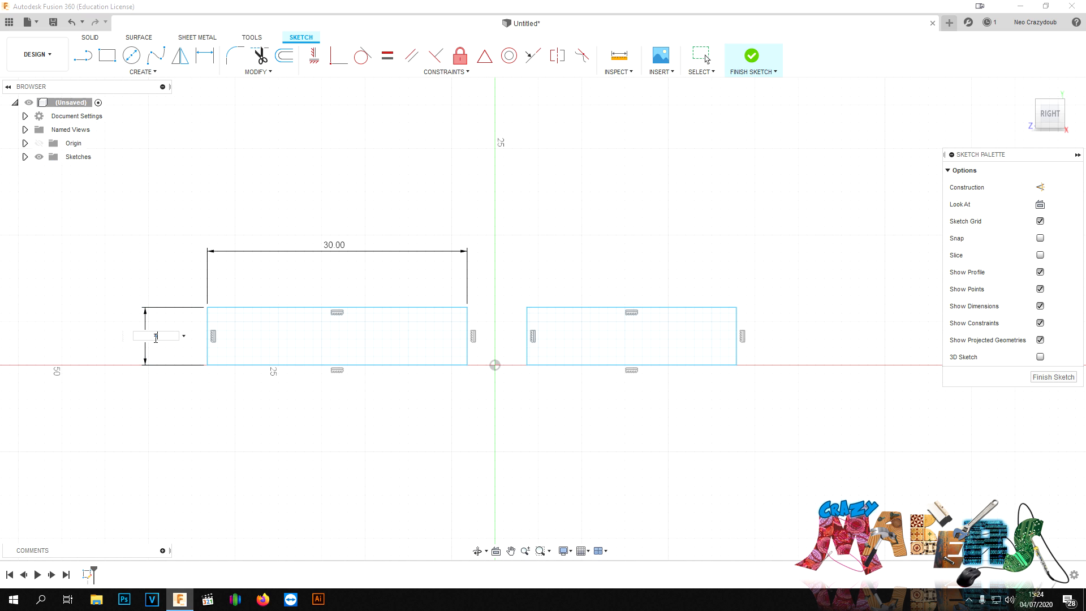
pyautogui.write('4')
pyautogui.press('Return')
# Dimension the right rectangle to 30 mm wide and 4 mm high, and move it clear of the origin.
pyautogui.click(568, 308)
pyautogui.click(582, 258)
pyautogui.write('30')
pyautogui.press('Return')
pyautogui.press('Escape')
pyautogui.press('d')
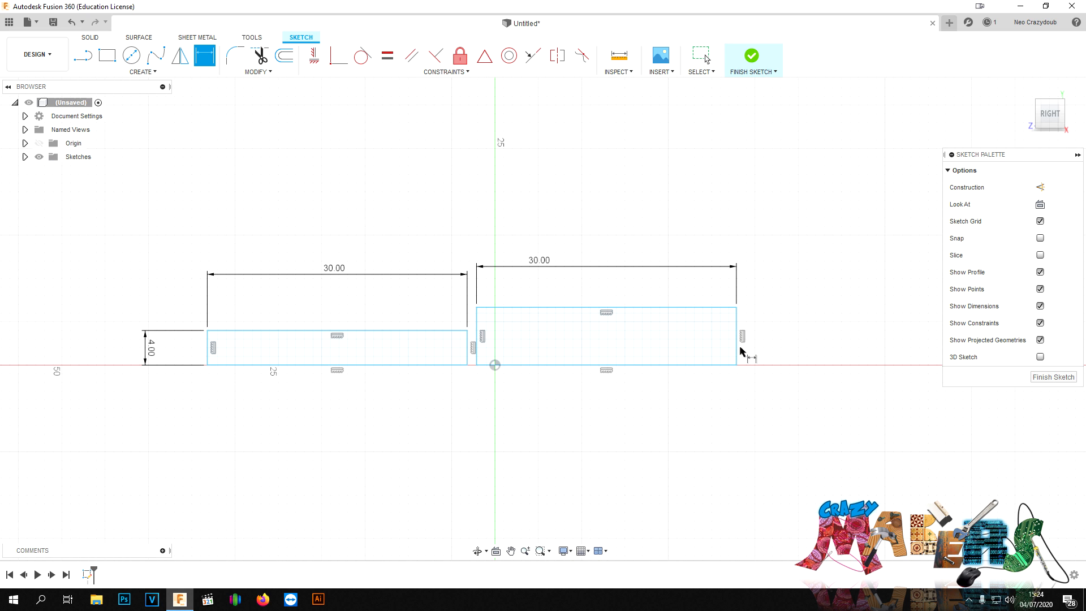
pyautogui.click(737, 353)
pyautogui.click(796, 336)
pyautogui.write('4')
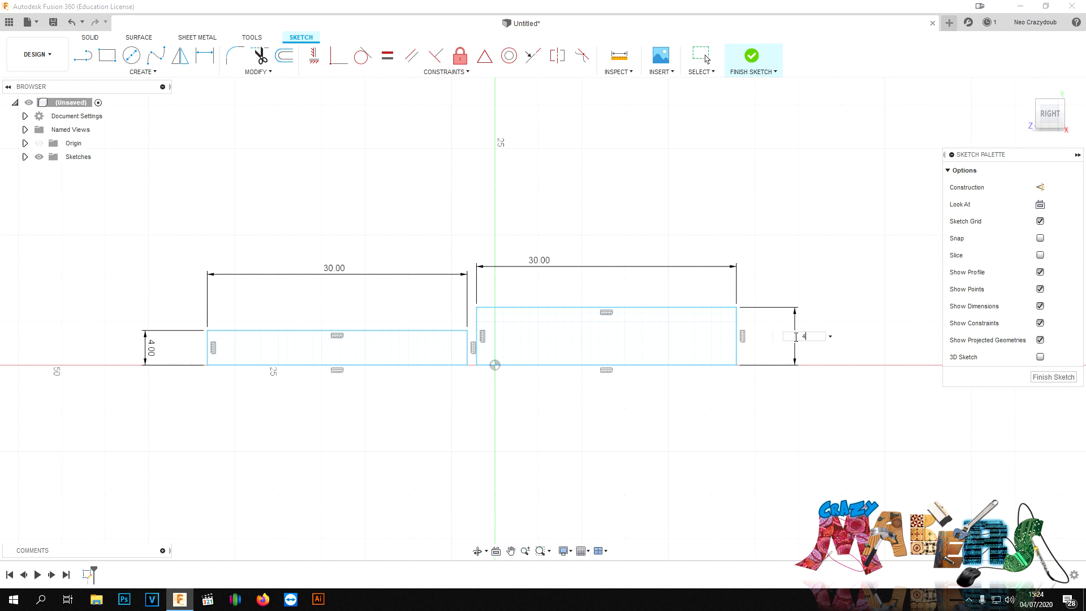
pyautogui.press('Return')
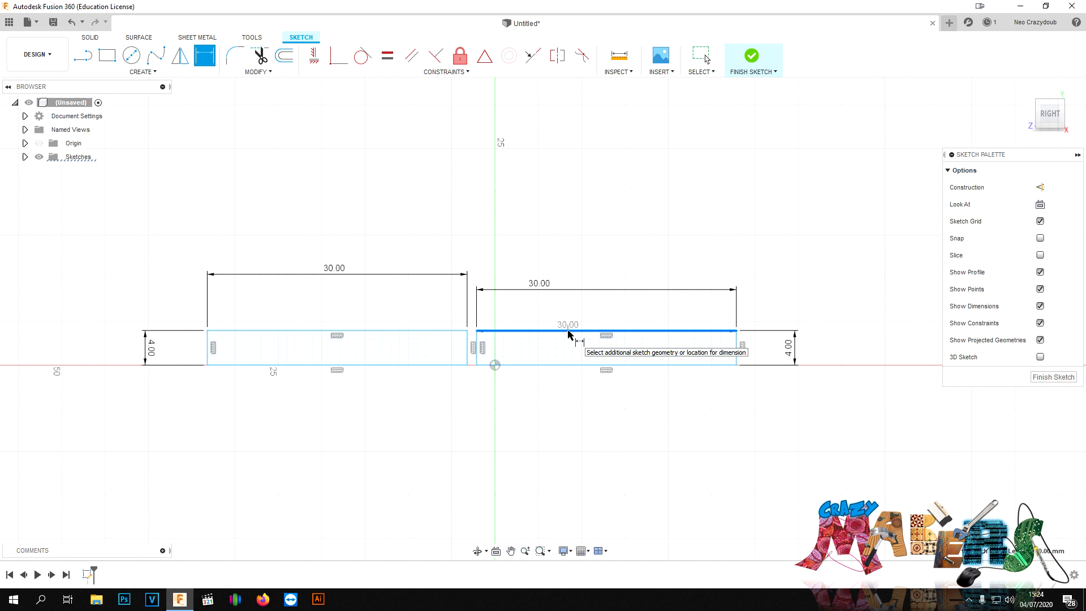
pyautogui.press('Escape')
pyautogui.moveTo(569, 337); pyautogui.dragTo(659, 322)
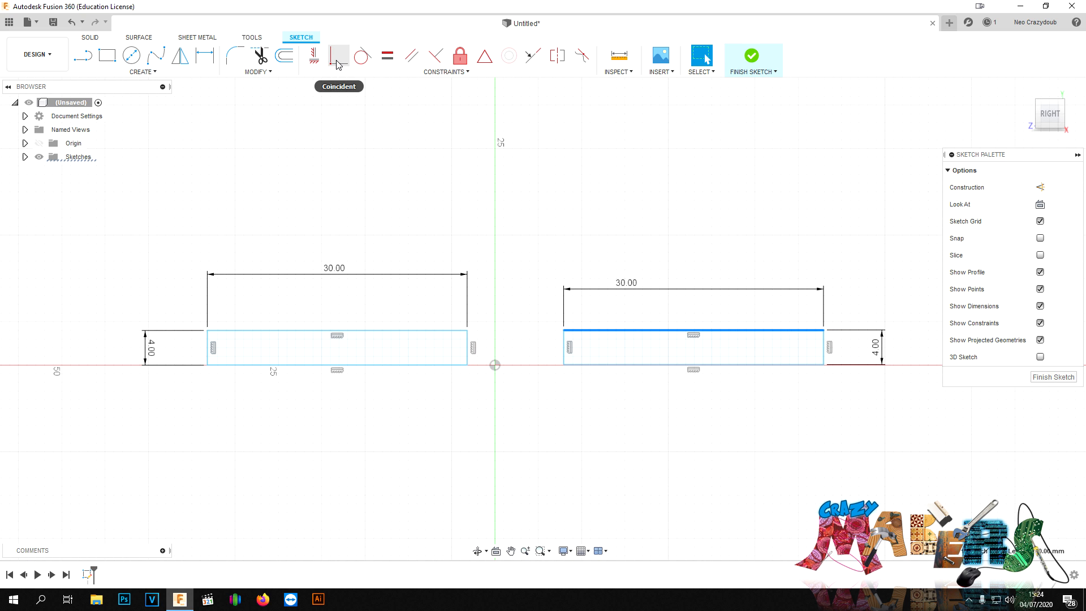
# Draw a horizontal construction line about 48.6 mm long from the origin along the right rectangle's bottom edge.
pyautogui.press('l')
pyautogui.press('x')
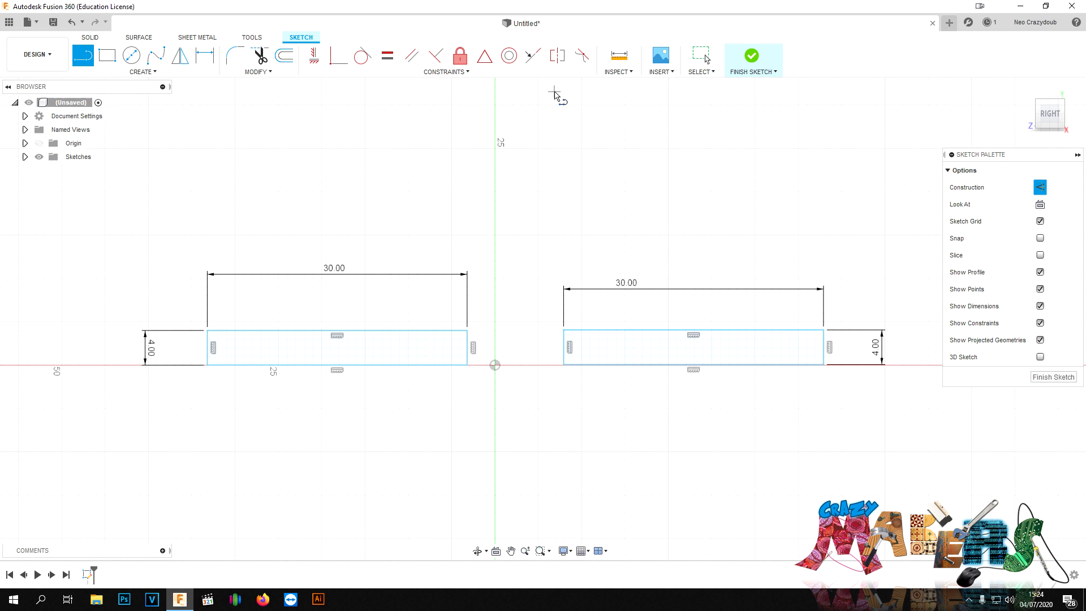
pyautogui.click(494, 366)
pyautogui.press('Escape')
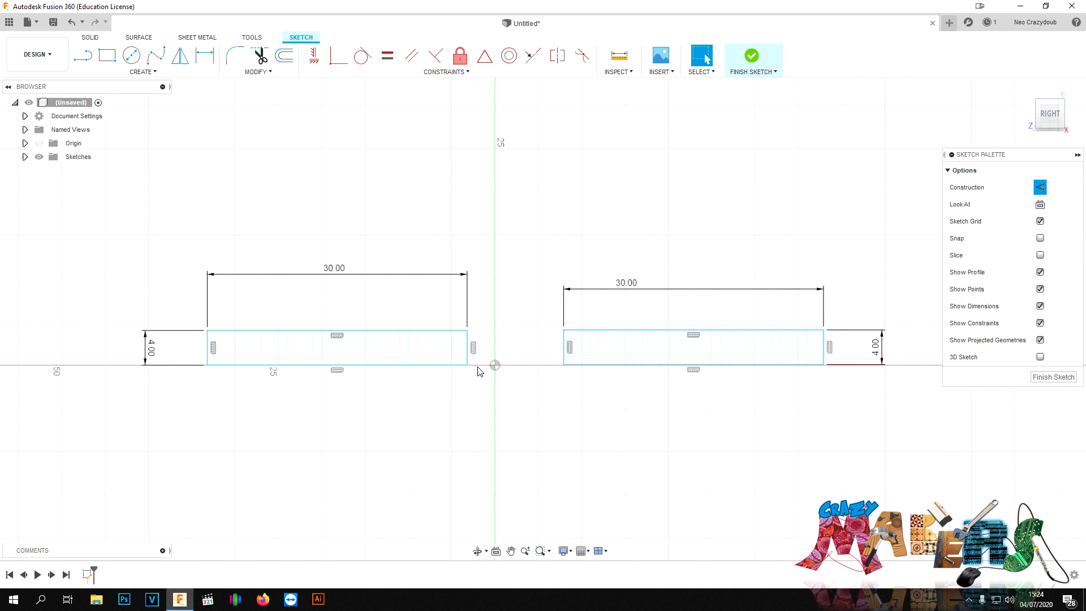
pyautogui.press('l')
pyautogui.click(495, 367)
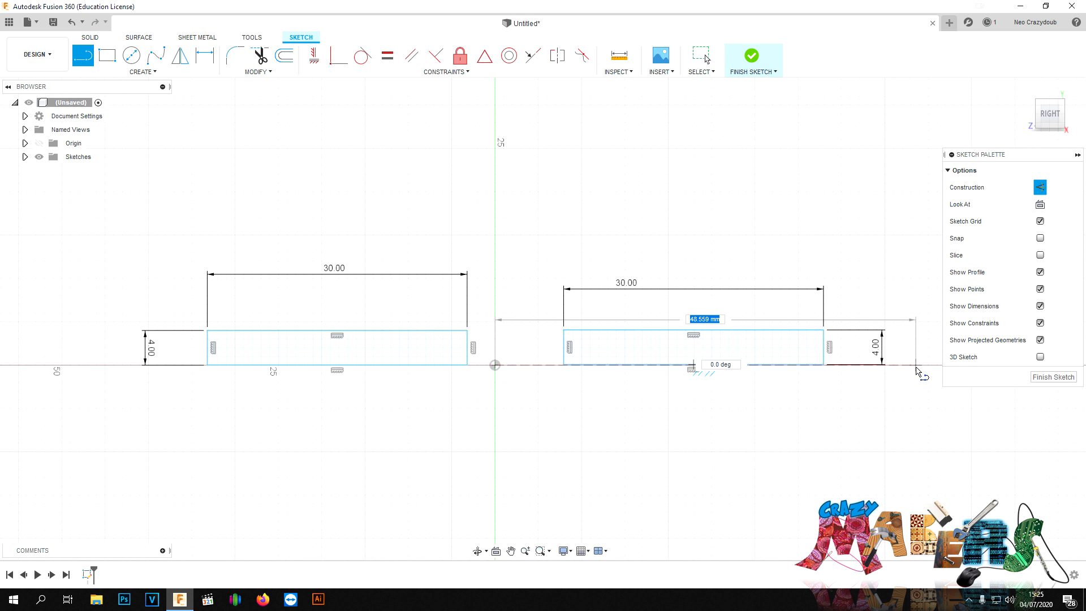
pyautogui.click(916, 366)
pyautogui.press('Escape')
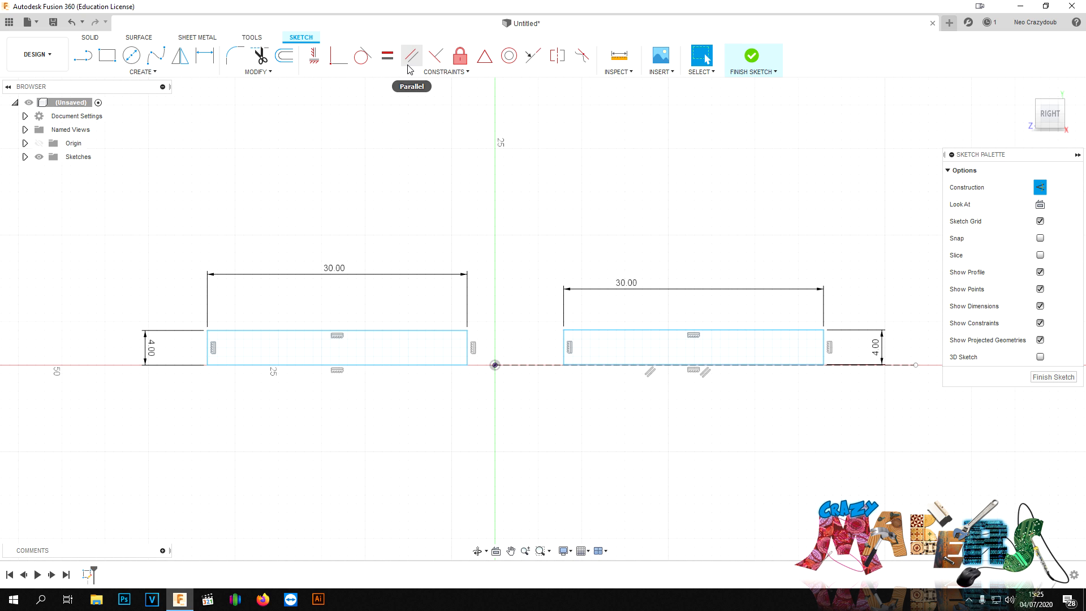
# Make the bottom edges of both rectangles collinear with the construction line, and move the left rectangle farther from the origin.
pyautogui.click(533, 55)
pyautogui.click(577, 364)
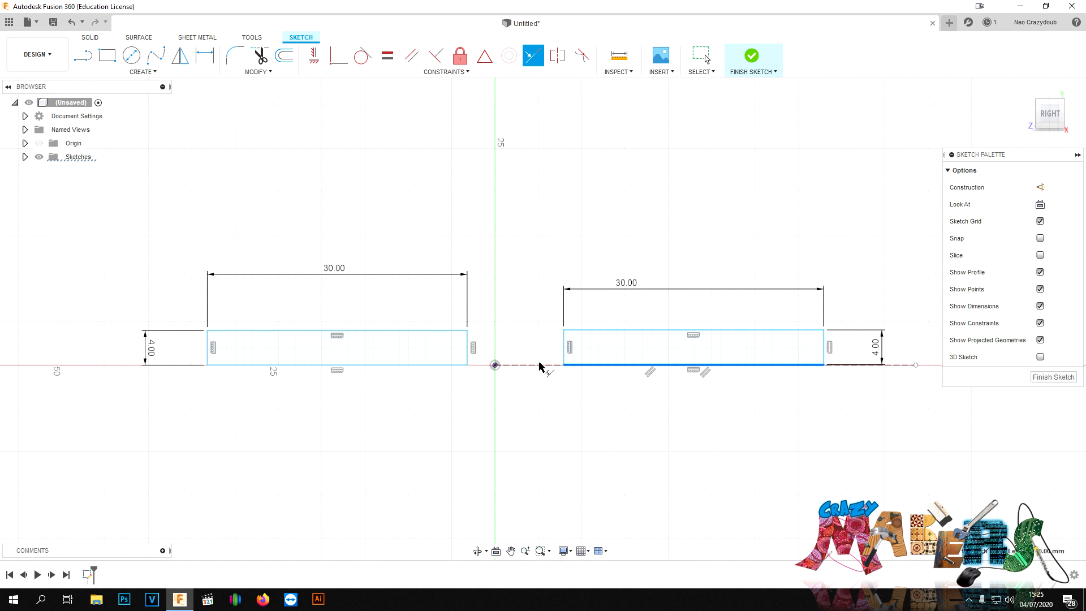
pyautogui.click(534, 365)
pyautogui.click(433, 365)
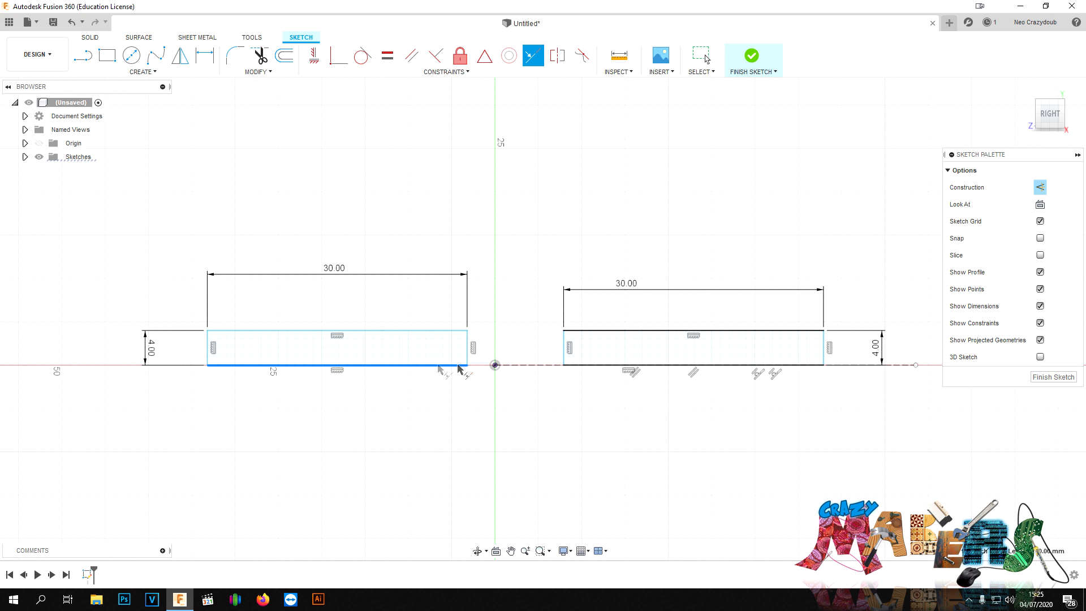
pyautogui.click(526, 366)
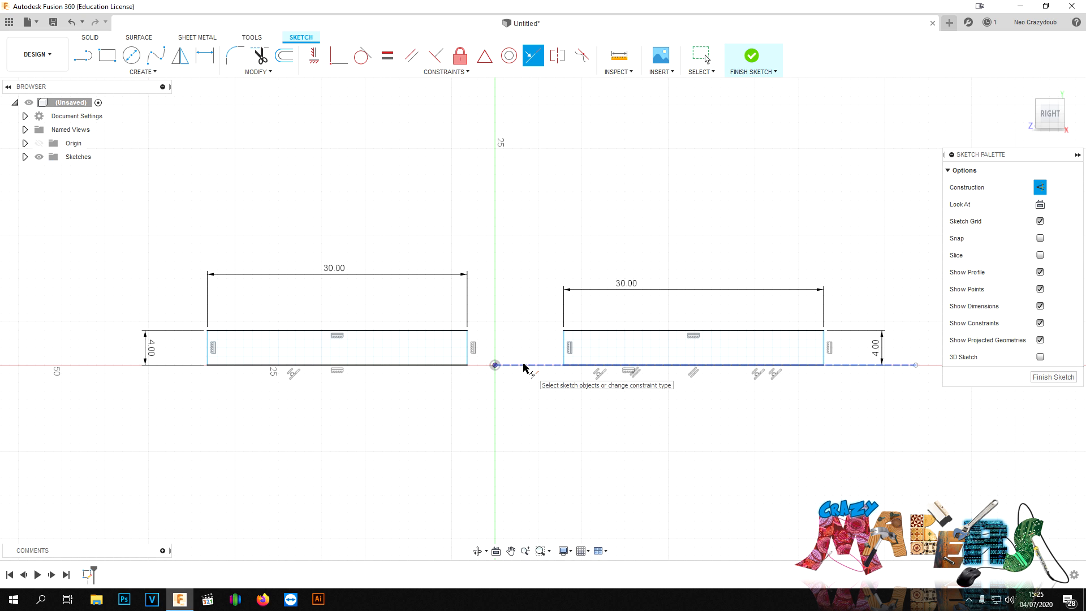
pyautogui.press('Escape')
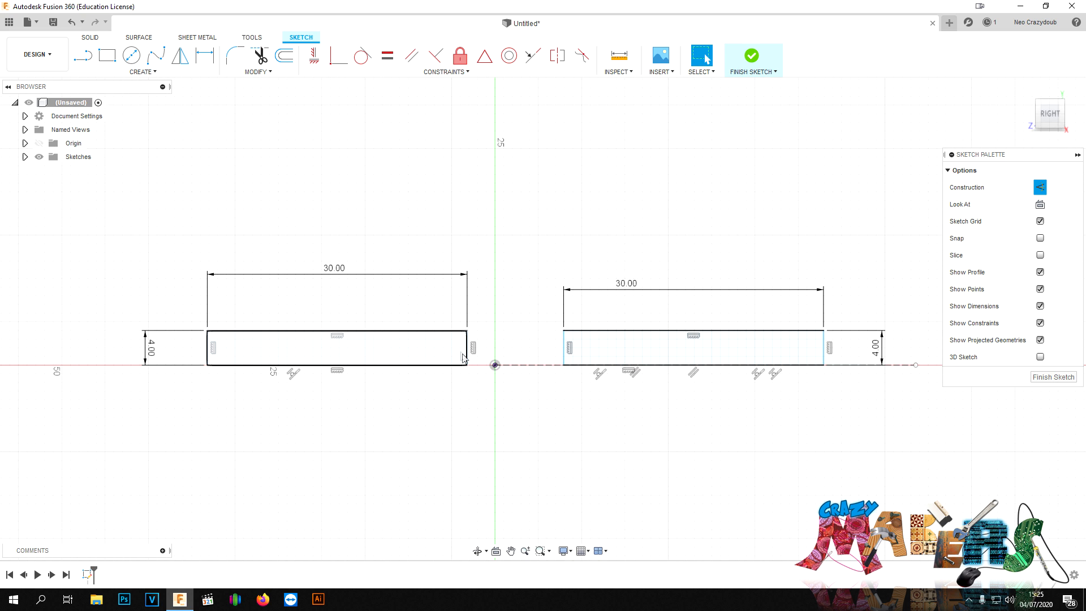
pyautogui.moveTo(467, 357); pyautogui.dragTo(432, 352)
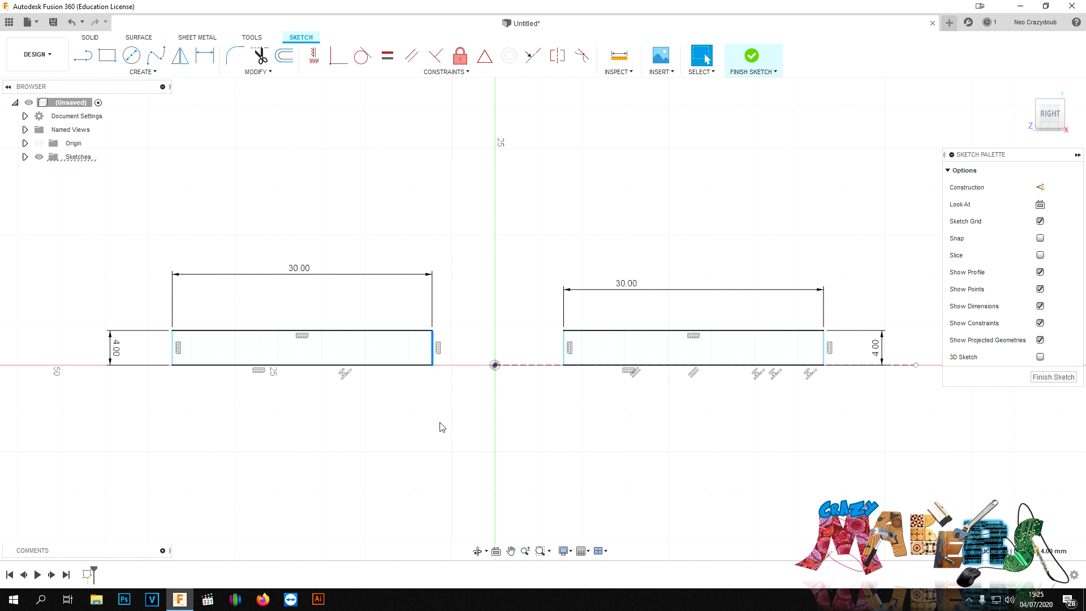
# Draw a construction rectangle about 4 mm high across the gap between the two plates, leaving a small clearance on each side.
pyautogui.press('l')
pyautogui.press('x')
pyautogui.press('r')
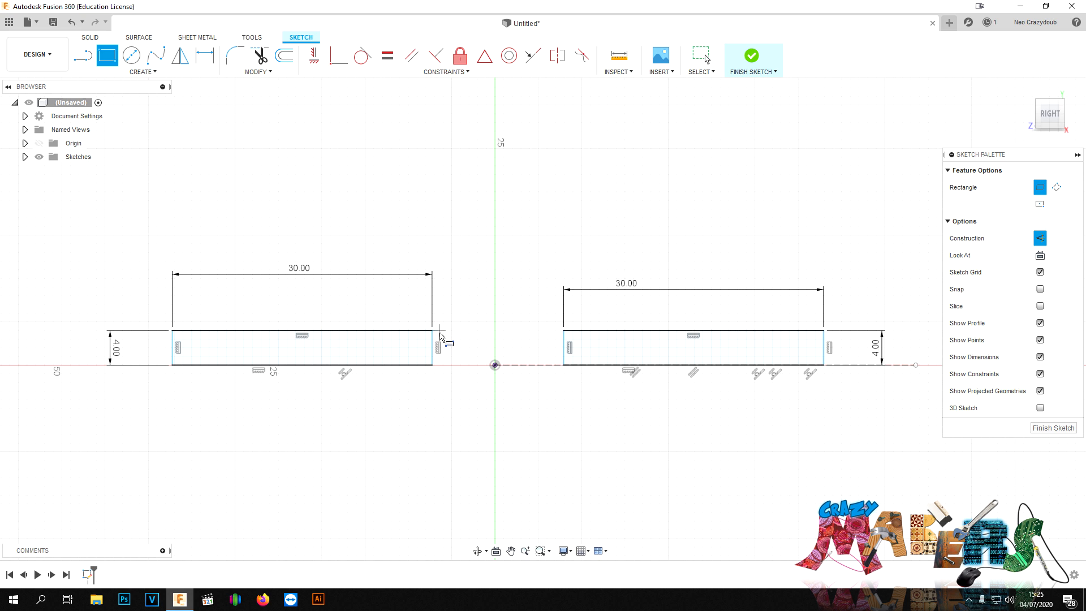
pyautogui.click(441, 332)
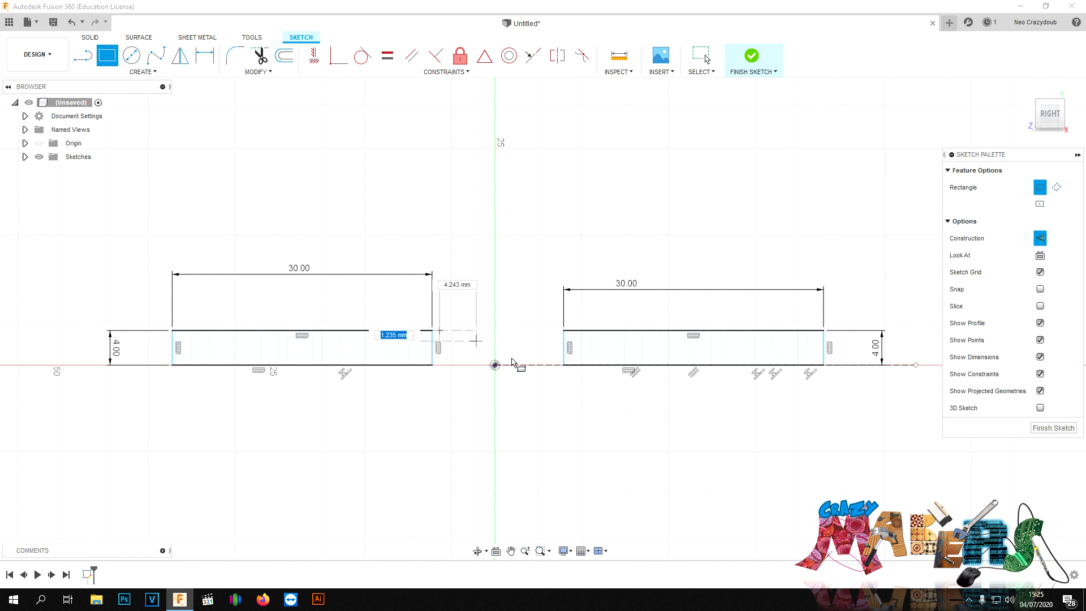
pyautogui.click(557, 365)
pyautogui.press('Escape')
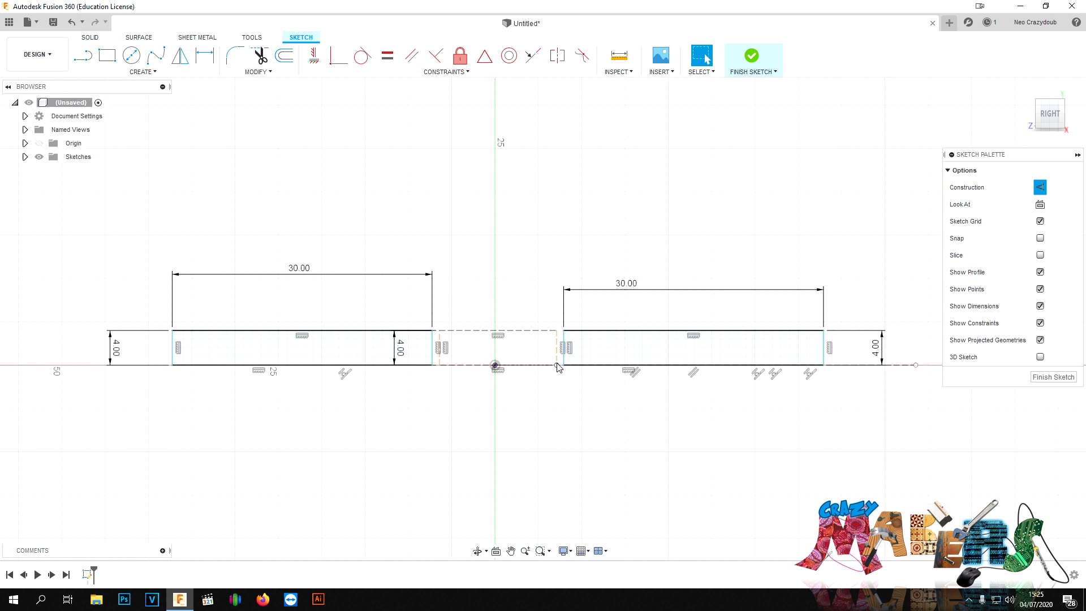
# Convert the middle rectangle from construction lines to normal sketch lines.
pyautogui.doubleClick(532, 331)
pyautogui.press('x')
pyautogui.click(466, 271)
pyautogui.scroll(1, 395, 333)
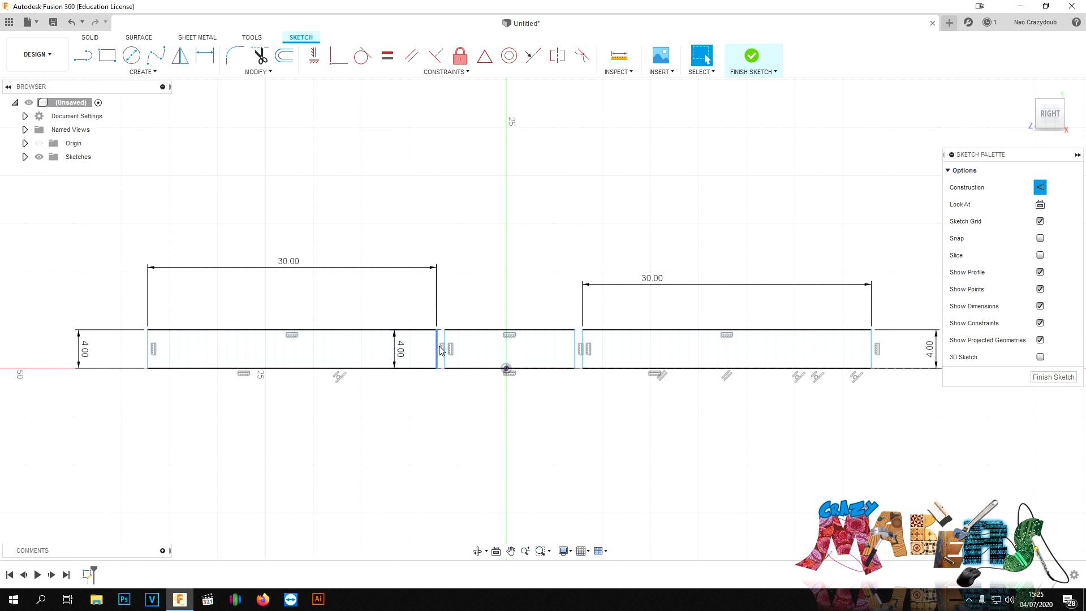
# Draw a circle about 3.1 mm in diameter inside the left plate near its inner end and convert it to normal sketch geometry.
pyautogui.scroll(1, 441, 349)
pyautogui.press('c')
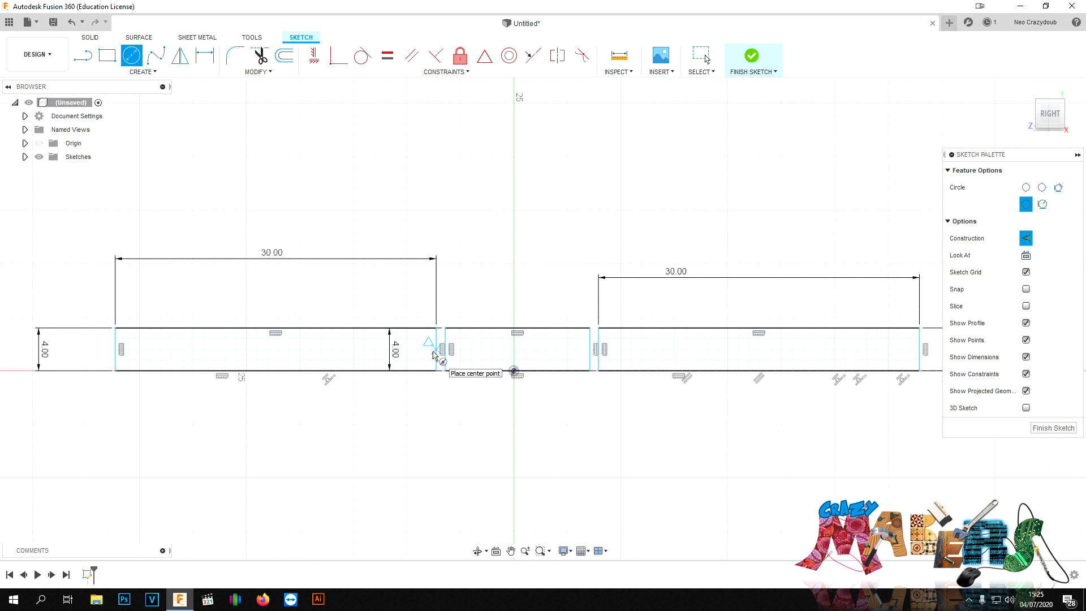
pyautogui.scroll(3, 433, 351)
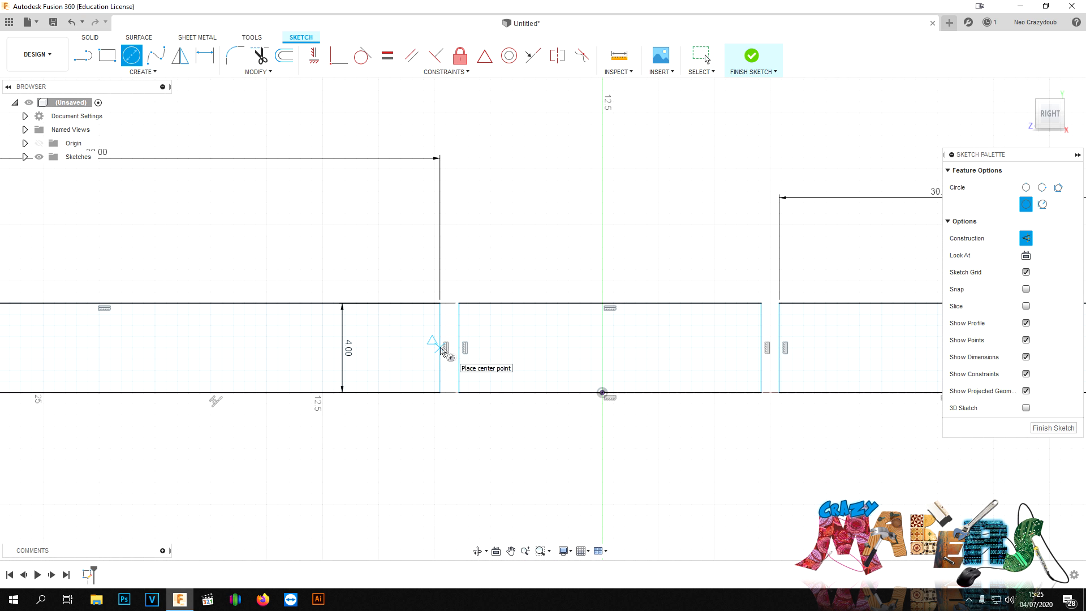
pyautogui.click(383, 348)
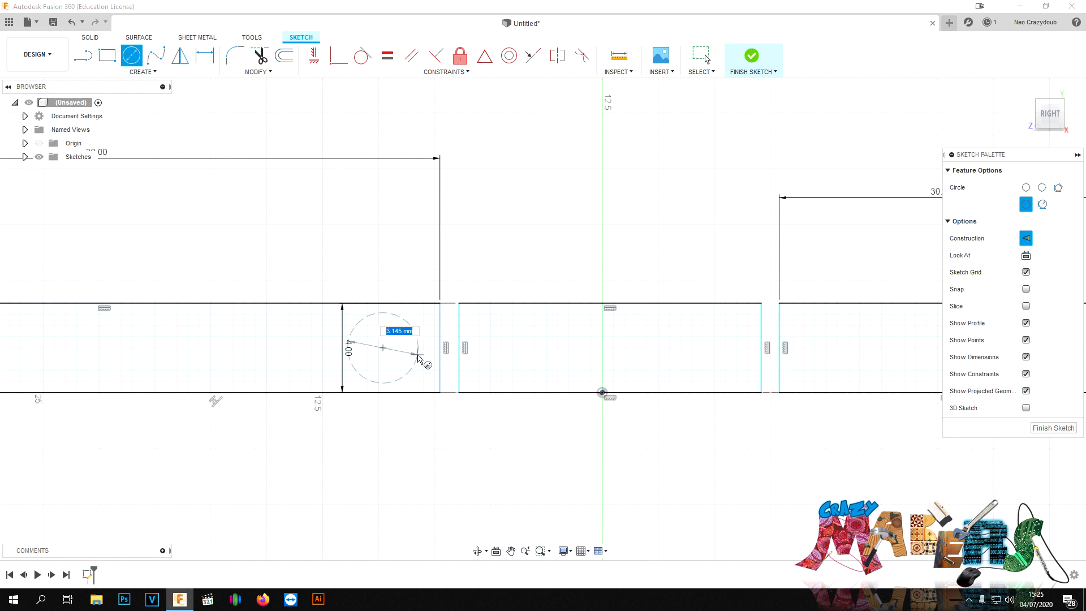
pyautogui.click(417, 355)
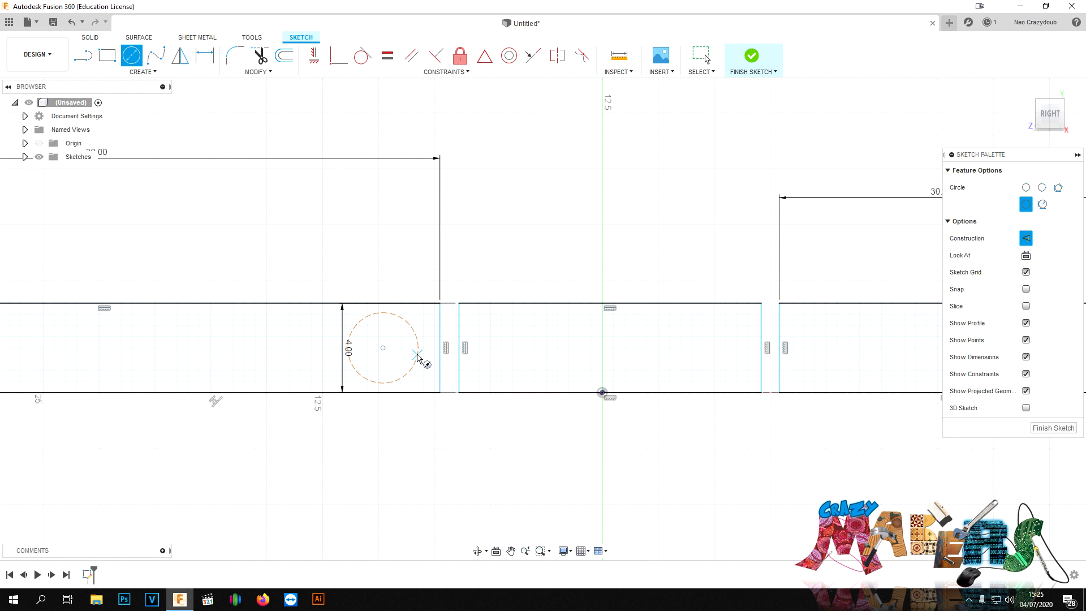
pyautogui.press('Escape')
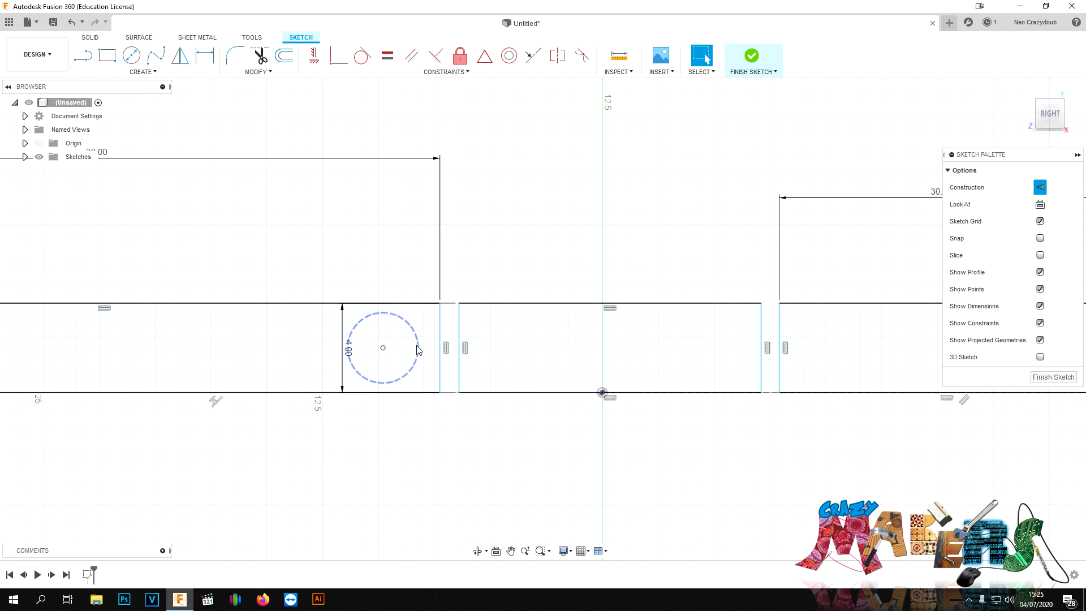
pyautogui.click(417, 346)
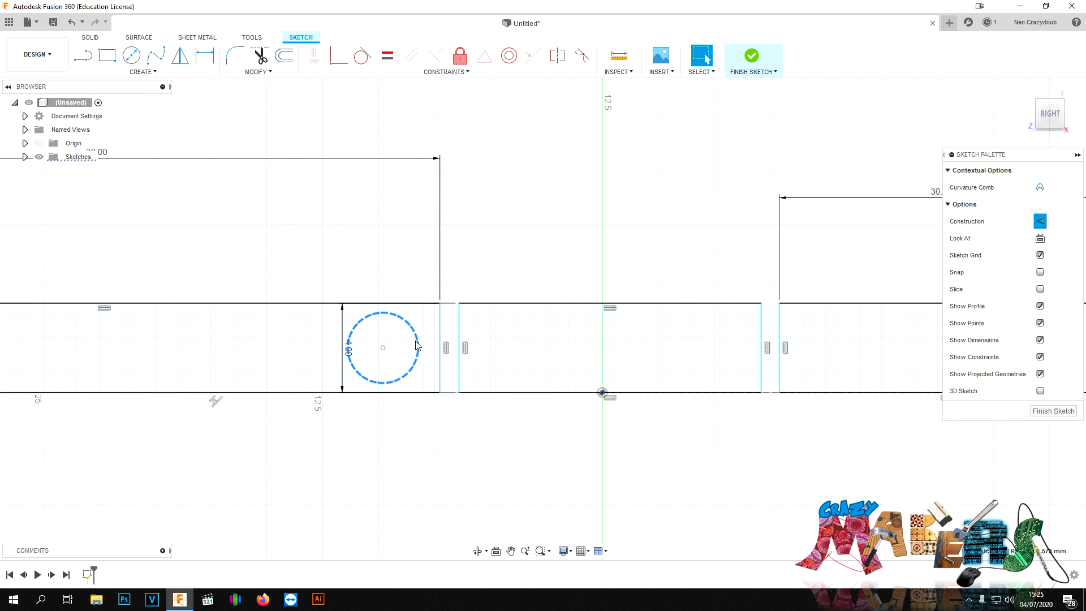
pyautogui.press('x')
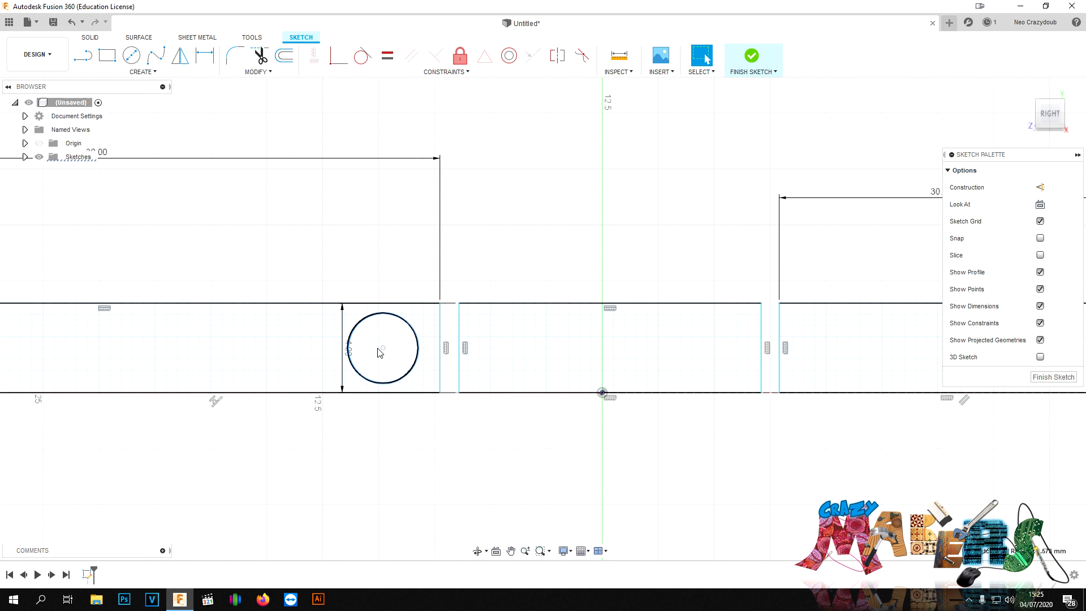
# Draw a horizontal line from the circle's centre across the gap into the right plate and convert it to a construction line.
pyautogui.press('l')
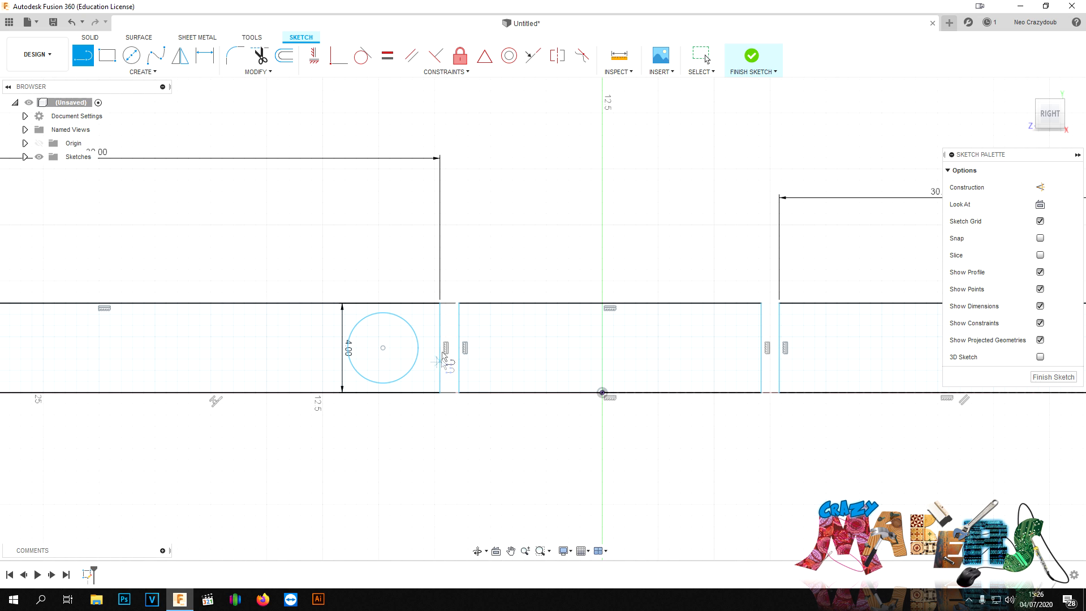
pyautogui.click(383, 348)
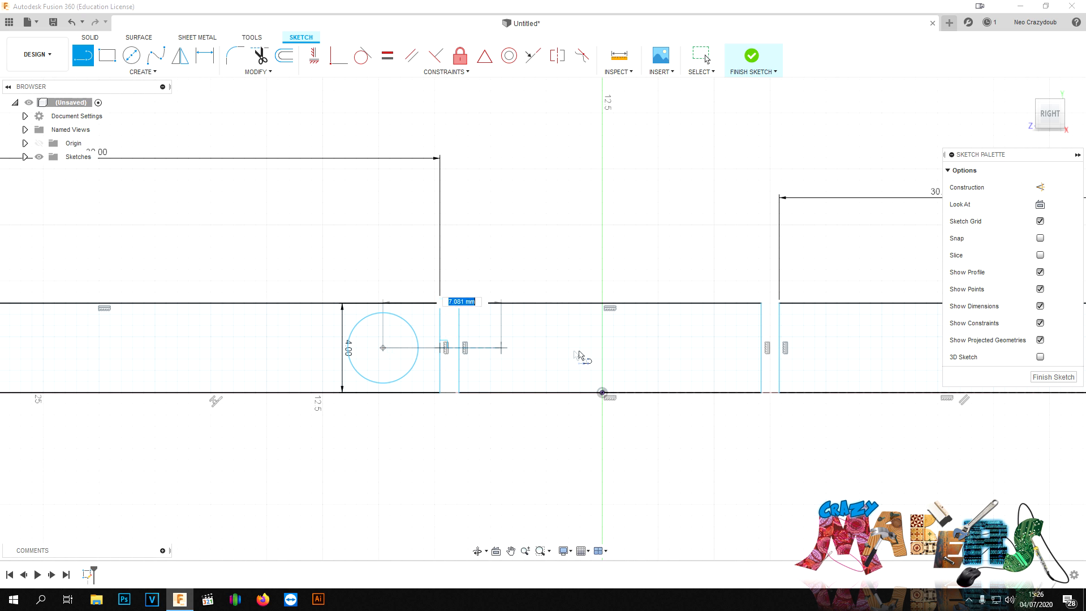
pyautogui.click(891, 348)
pyautogui.press('Escape')
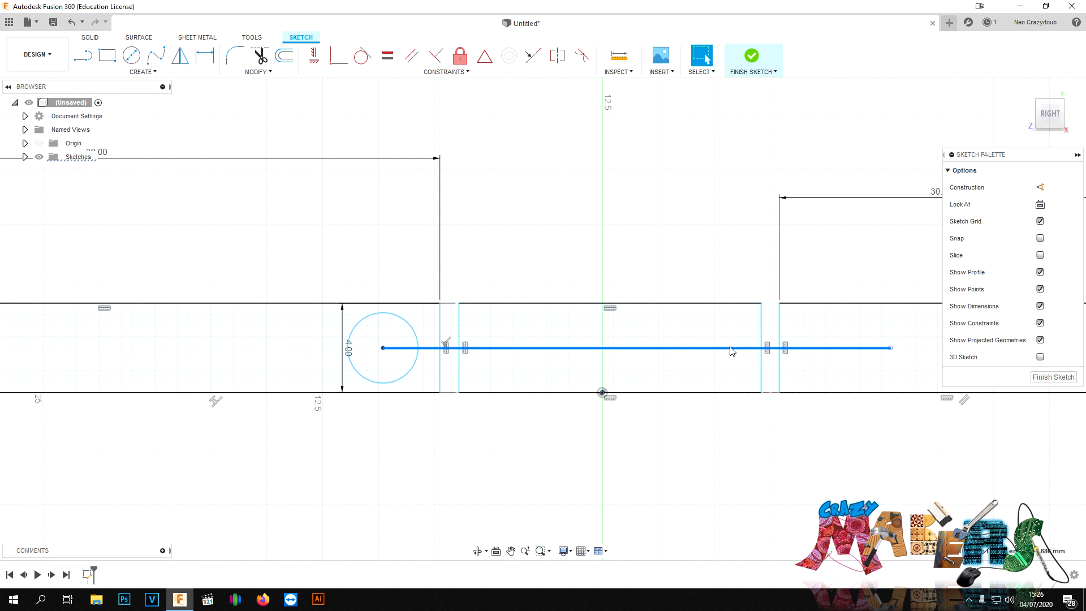
pyautogui.press('x')
pyautogui.click(635, 427)
# Undo the circle's enlargement and move its centre toward the gap so the circle overlaps the left plate's inner edge.
pyautogui.moveTo(416, 370); pyautogui.dragTo(447, 371)
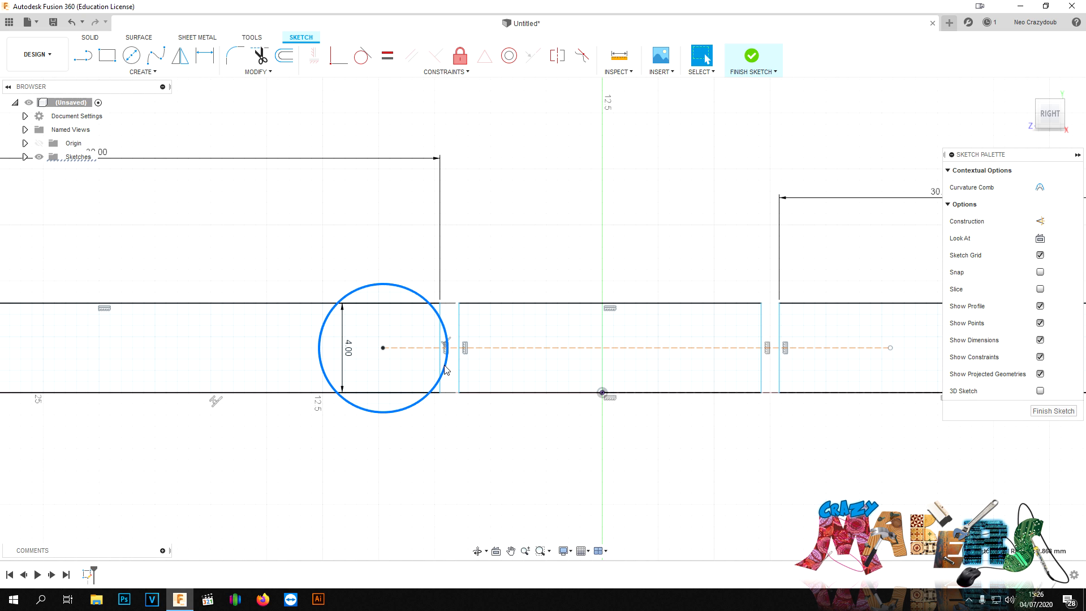
pyautogui.hotkey('ctrl', 'z')
pyautogui.moveTo(383, 348); pyautogui.dragTo(413, 353)
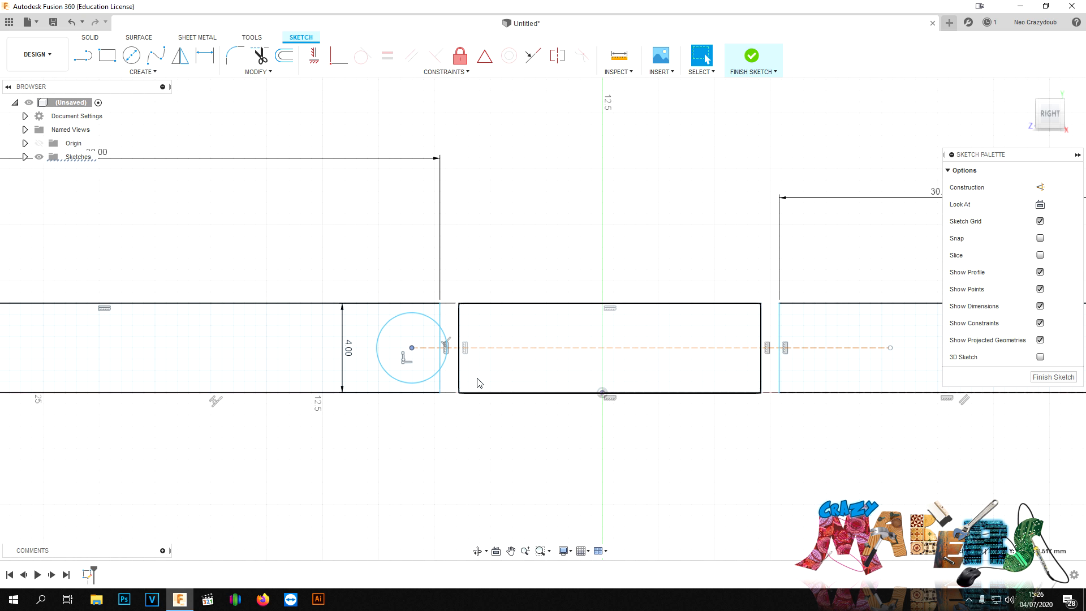
# Dimension the circle's centre 1.5 mm from the left plate's inner edge.
pyautogui.press('d')
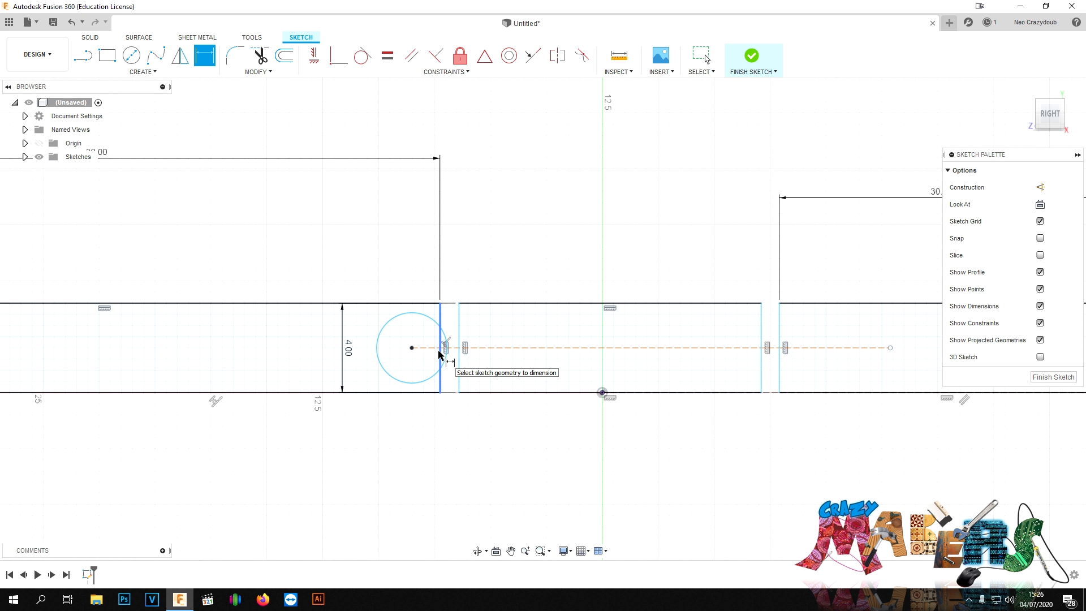
pyautogui.click(439, 353)
pyautogui.click(412, 348)
pyautogui.click(426, 247)
pyautogui.write('1.5')
pyautogui.press('Return')
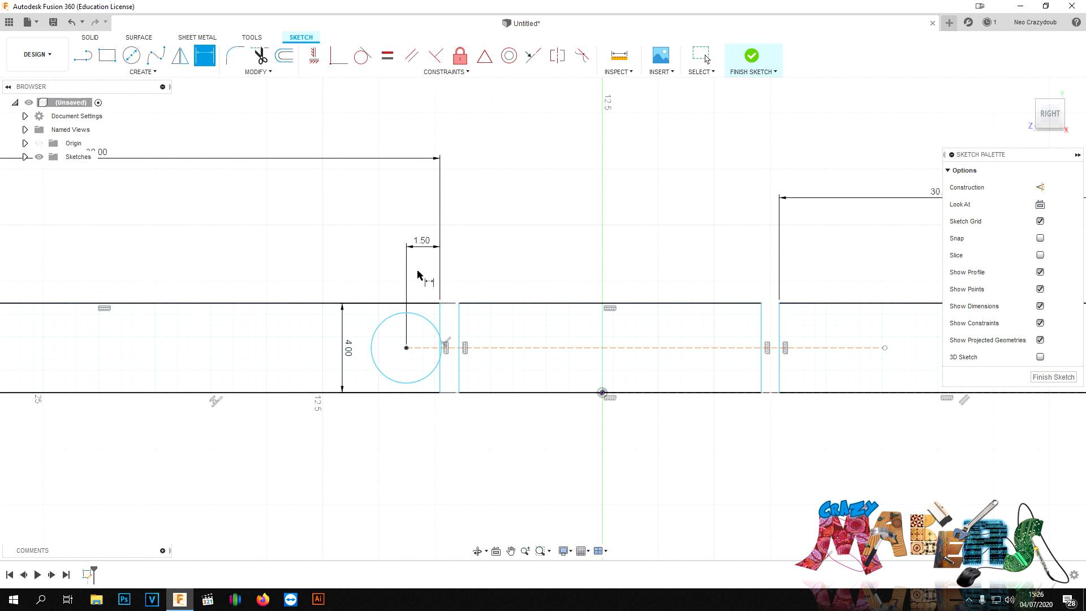
pyautogui.doubleClick(422, 243)
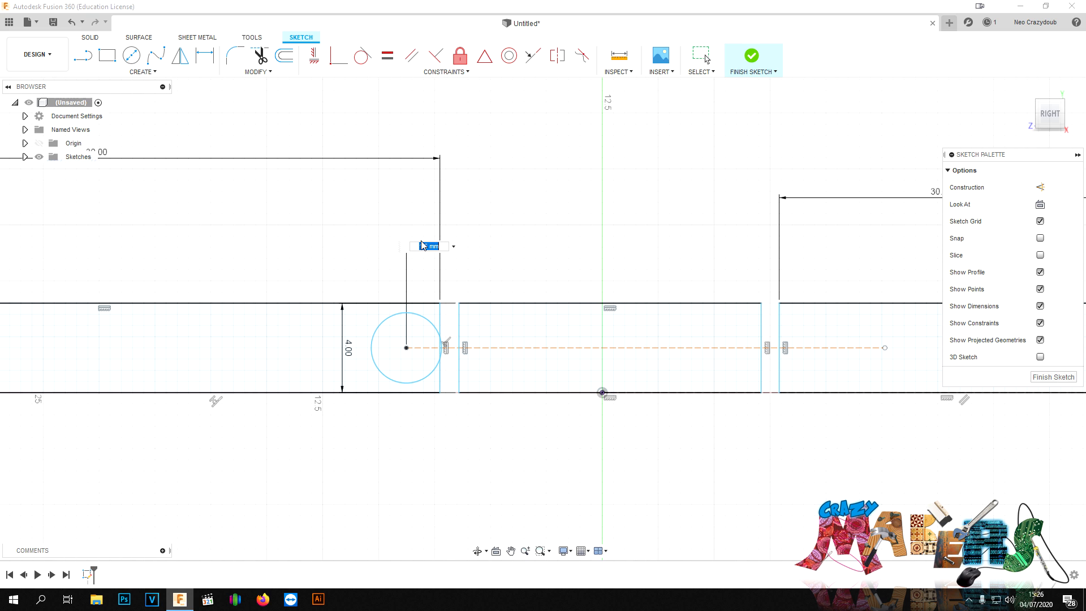
pyautogui.press('Return')
# Dimension the left circle's diameter as 3 mm.
pyautogui.press('d')
pyautogui.click(386, 321)
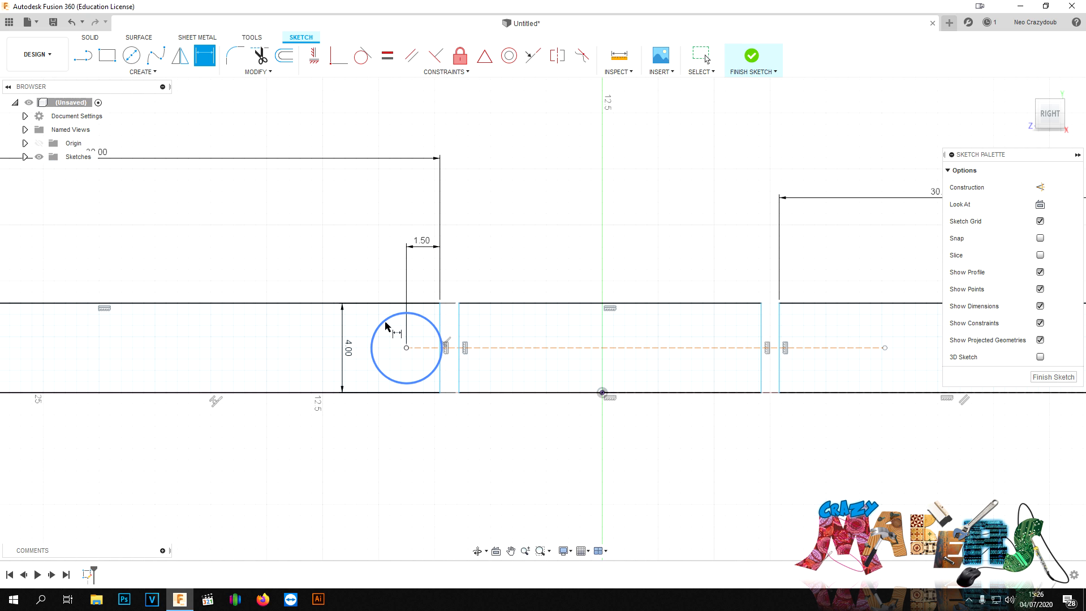
pyautogui.click(482, 273)
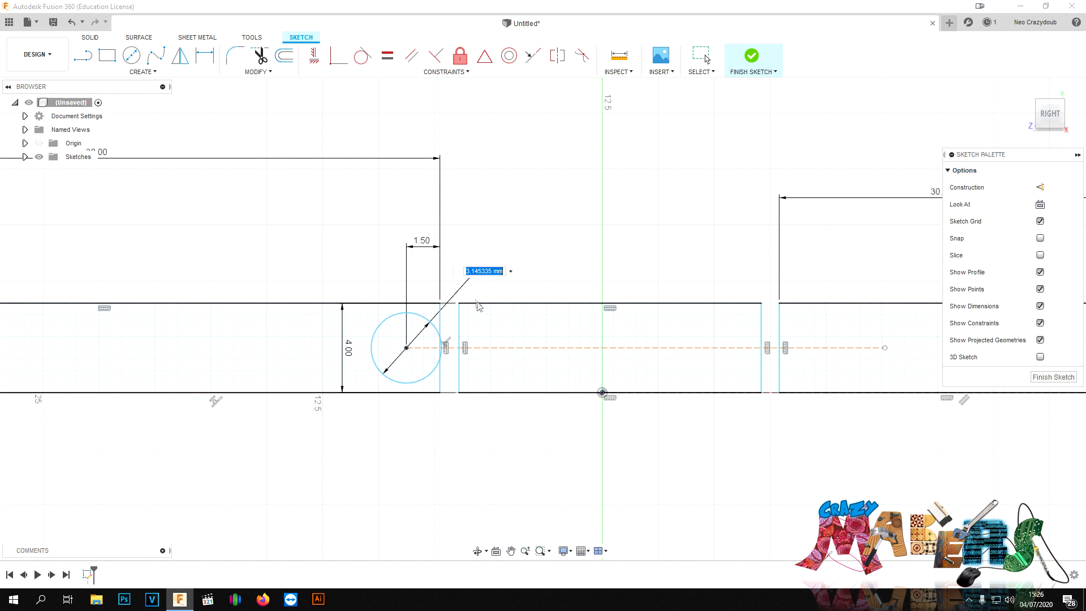
pyautogui.write('3')
pyautogui.press('Return')
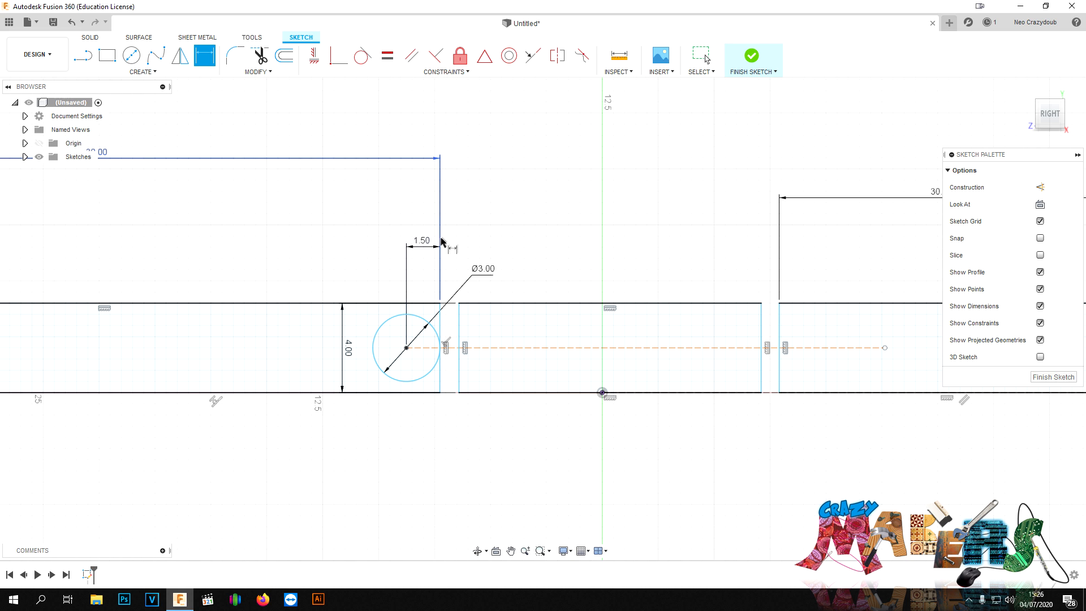
# Try a 1 mm offset between the left circle's centre and the plate's inner edge, and readjust it to 1.25 mm.
pyautogui.doubleClick(422, 241)
pyautogui.write('1')
pyautogui.press('Return')
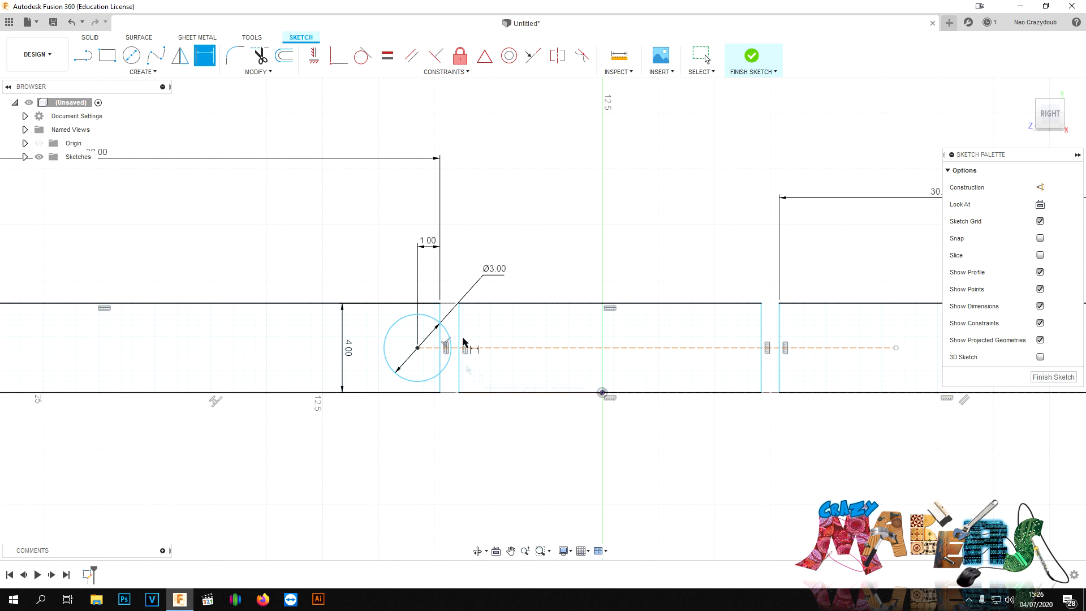
pyautogui.doubleClick(426, 243)
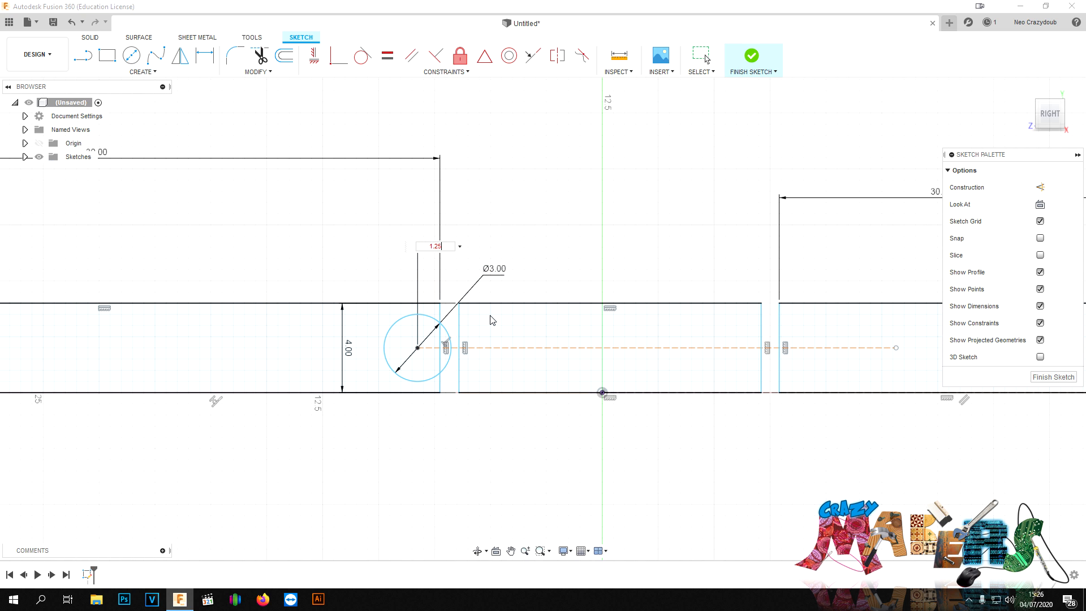
pyautogui.press('Return')
# Draw a 3 mm diameter circle centred on the construction line inside the right plate, near its inner edge.
pyautogui.press('c')
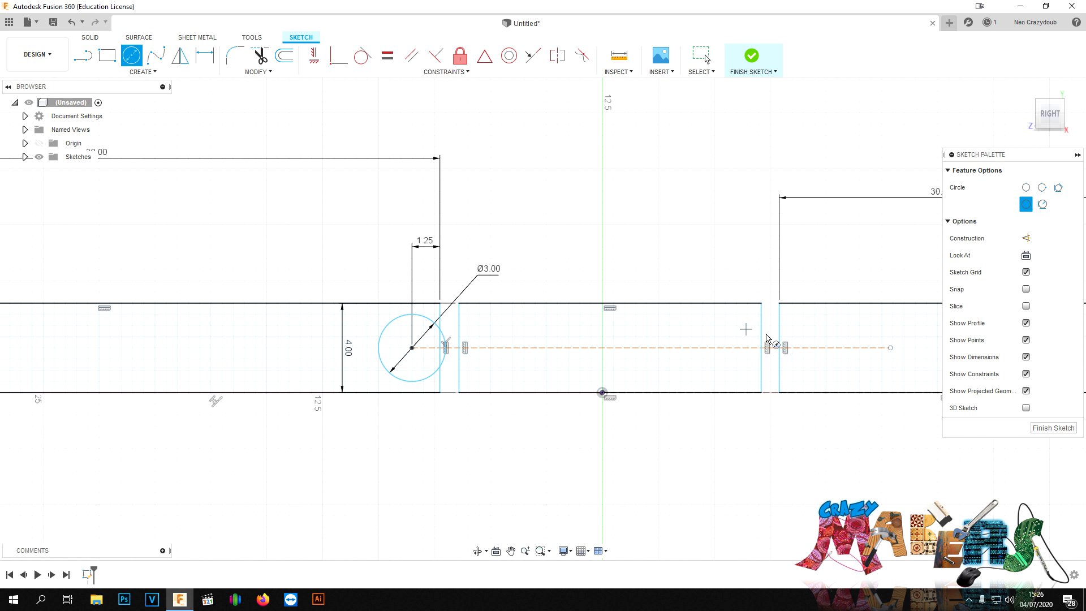
pyautogui.click(815, 348)
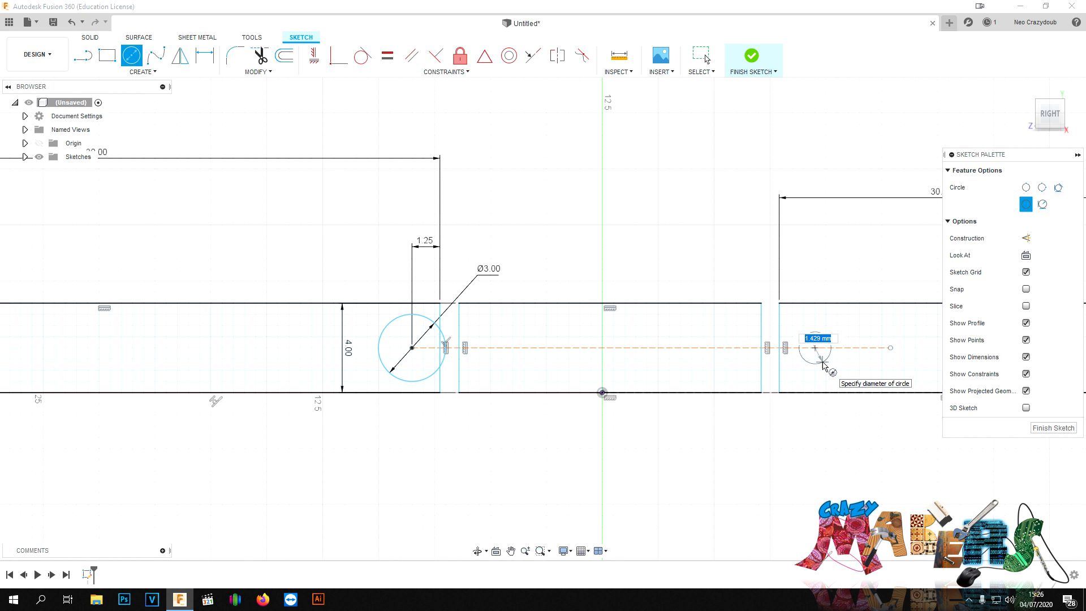
pyautogui.press('Return')
# Dimension the right circle's centre 1.25 mm from the right plate's inner edge.
pyautogui.press('d')
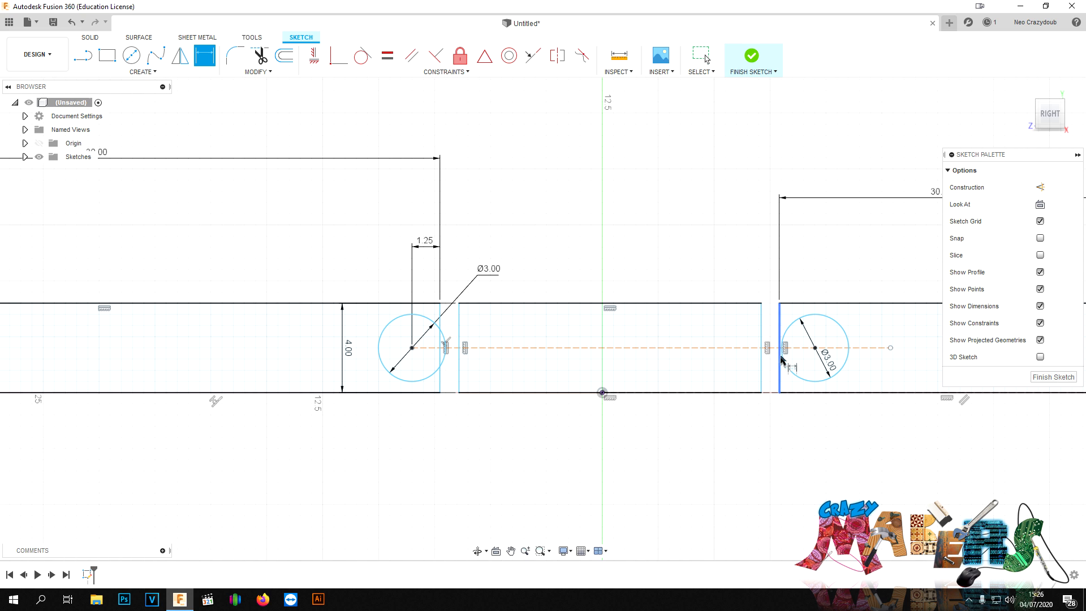
pyautogui.click(816, 348)
pyautogui.click(779, 323)
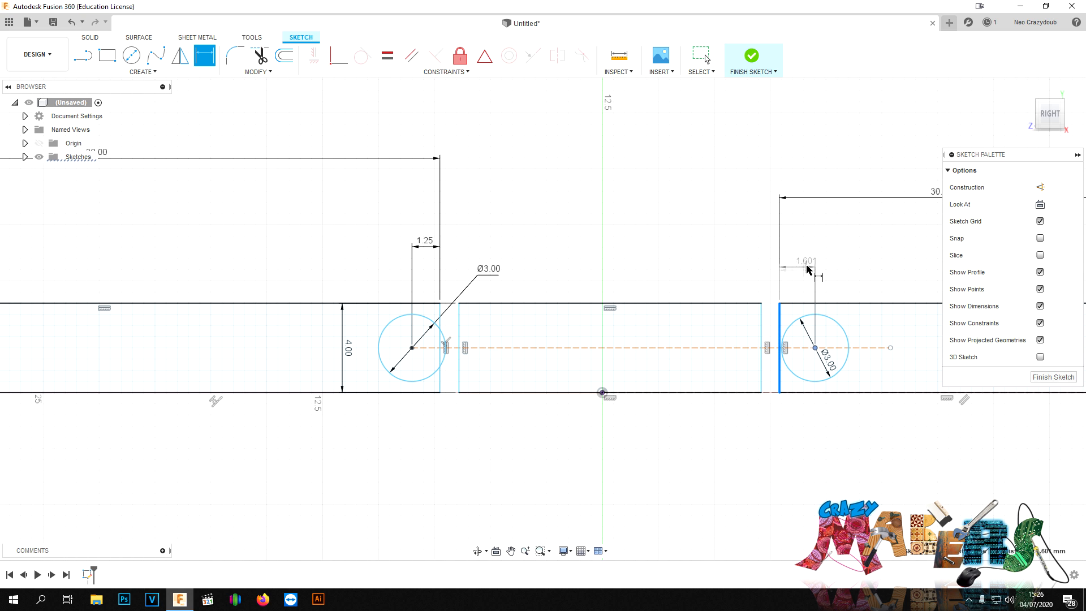
pyautogui.click(802, 267)
pyautogui.write('1')
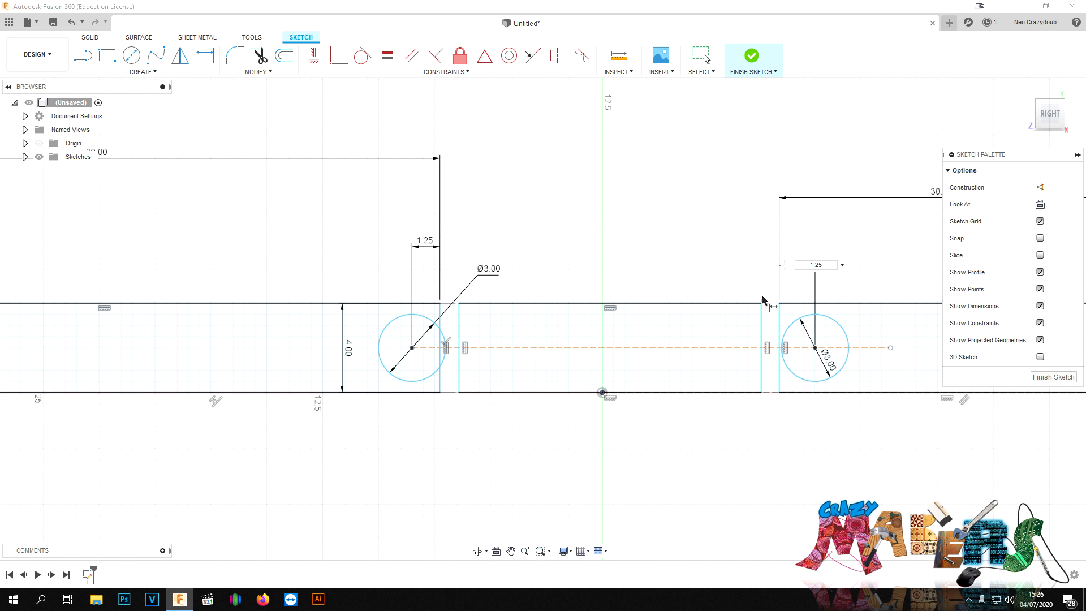
pyautogui.write('.25')
pyautogui.press('Return')
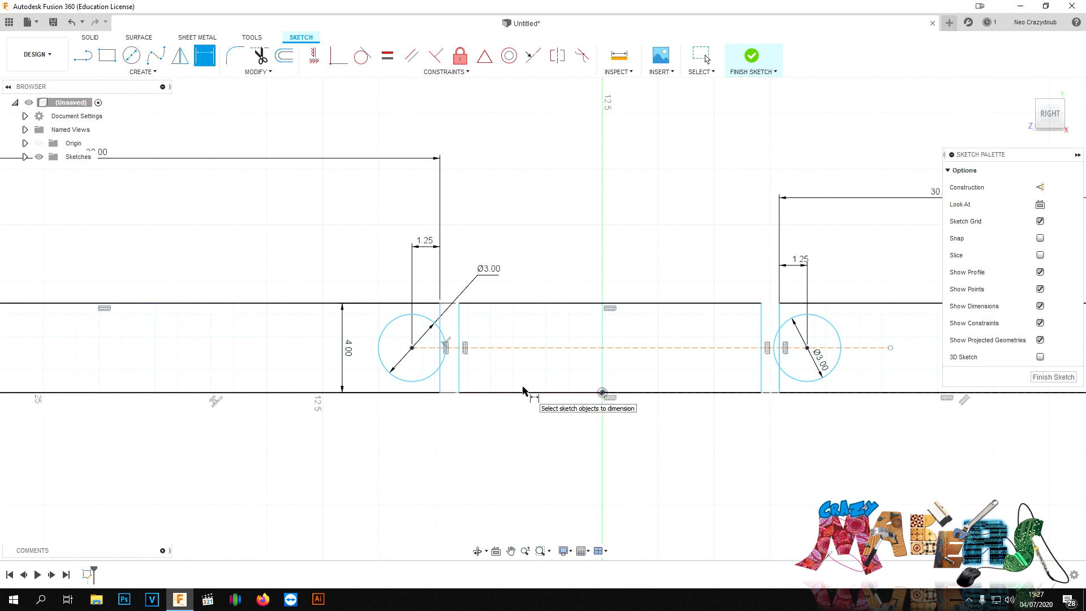
# Set the offsets of both circle centres from their plates' inner edges to 1 mm.
pyautogui.click(426, 244)
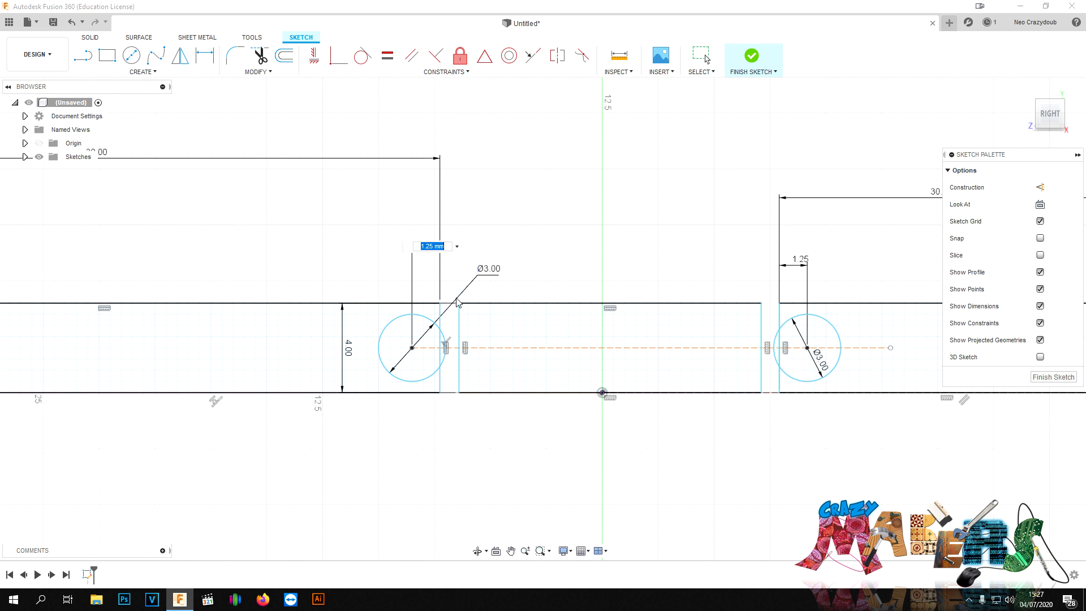
pyautogui.write('1')
pyautogui.press('Return')
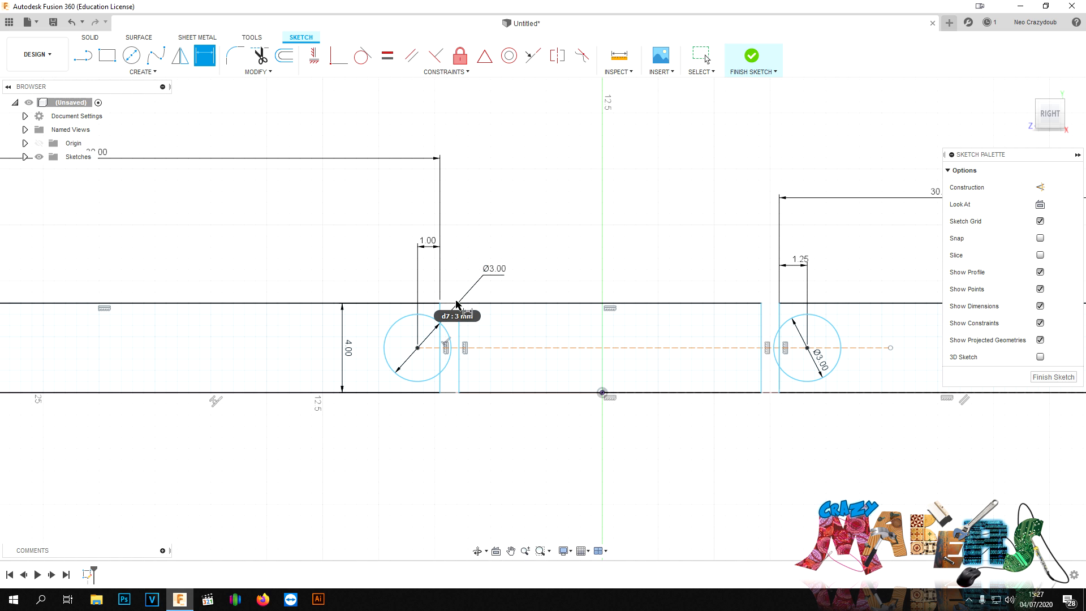
pyautogui.click(801, 264)
pyautogui.press('Return')
# Delete the middle rectangle between the two plates.
pyautogui.click(636, 305)
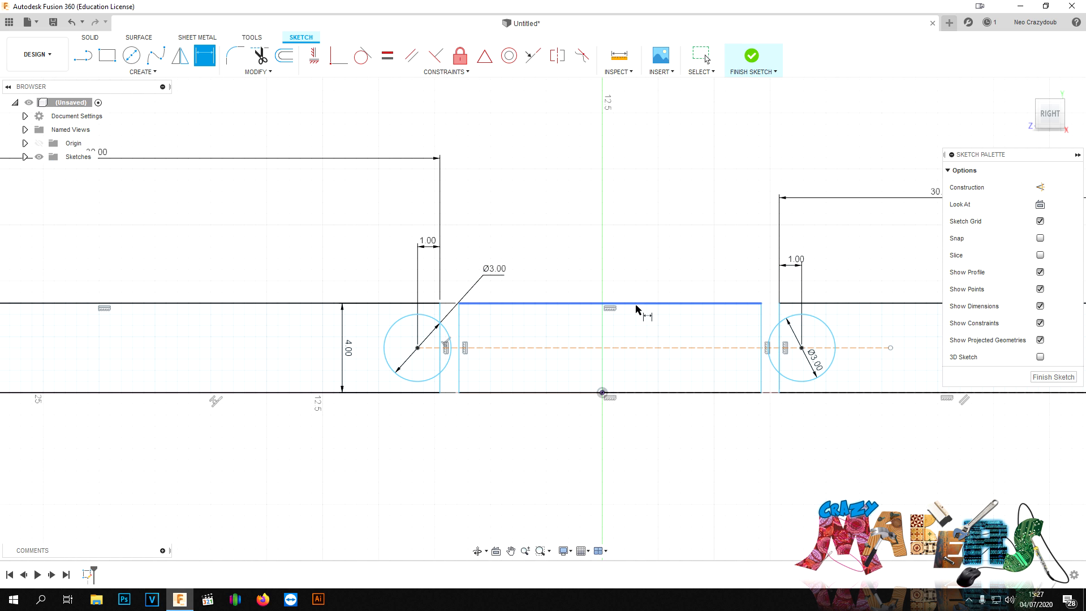
pyautogui.press('Escape')
pyautogui.doubleClick(567, 306)
pyautogui.press('Delete')
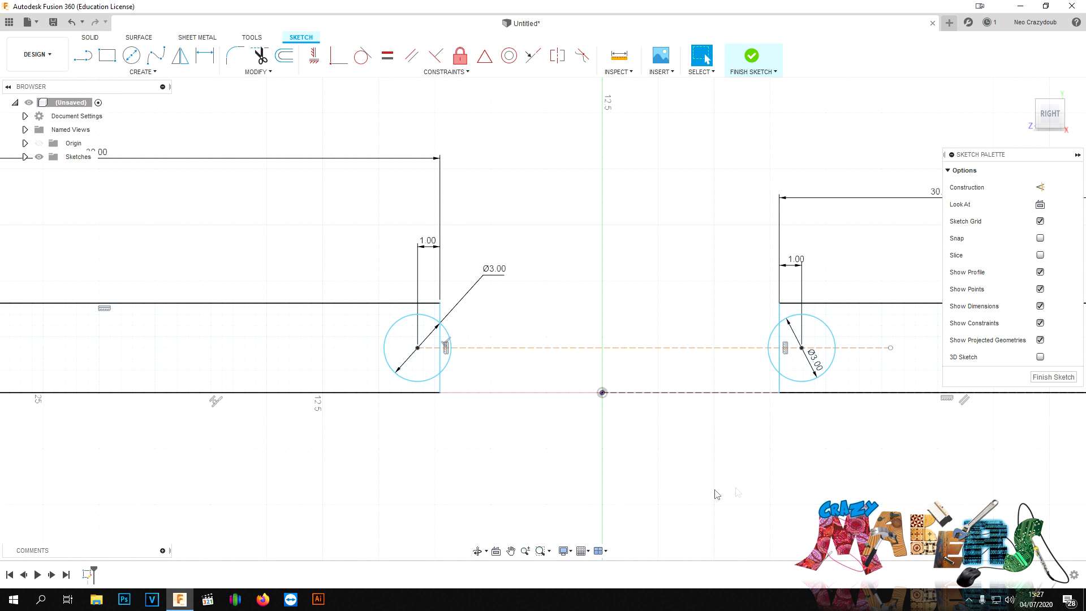
# Dimension the gap between the inner edges of the two plates as 10 mm.
pyautogui.press('d')
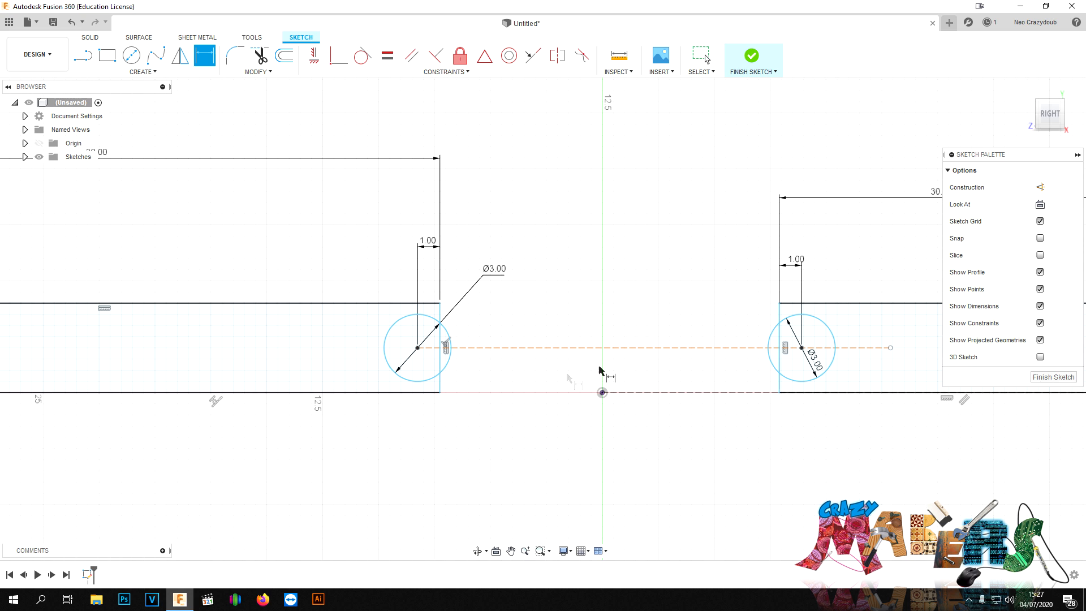
pyautogui.click(779, 315)
pyautogui.click(441, 312)
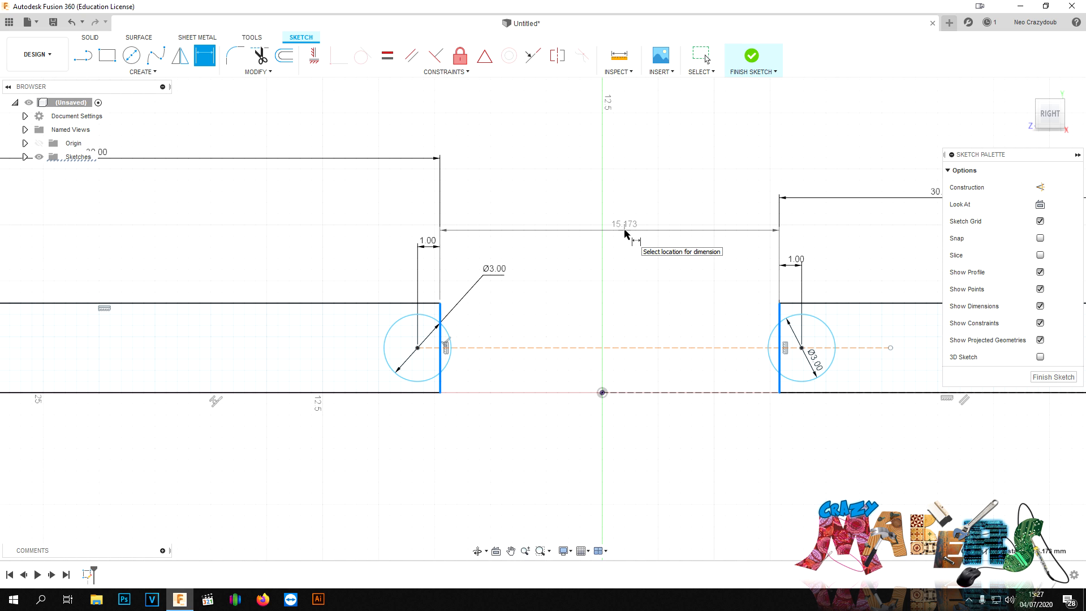
pyautogui.click(618, 280)
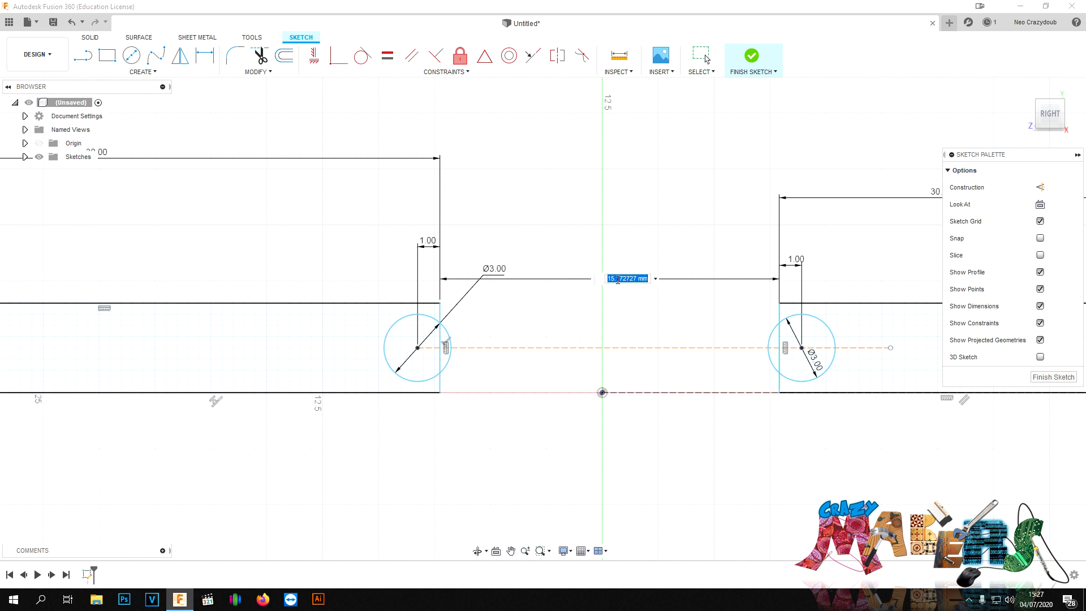
pyautogui.write('10')
pyautogui.press('Return')
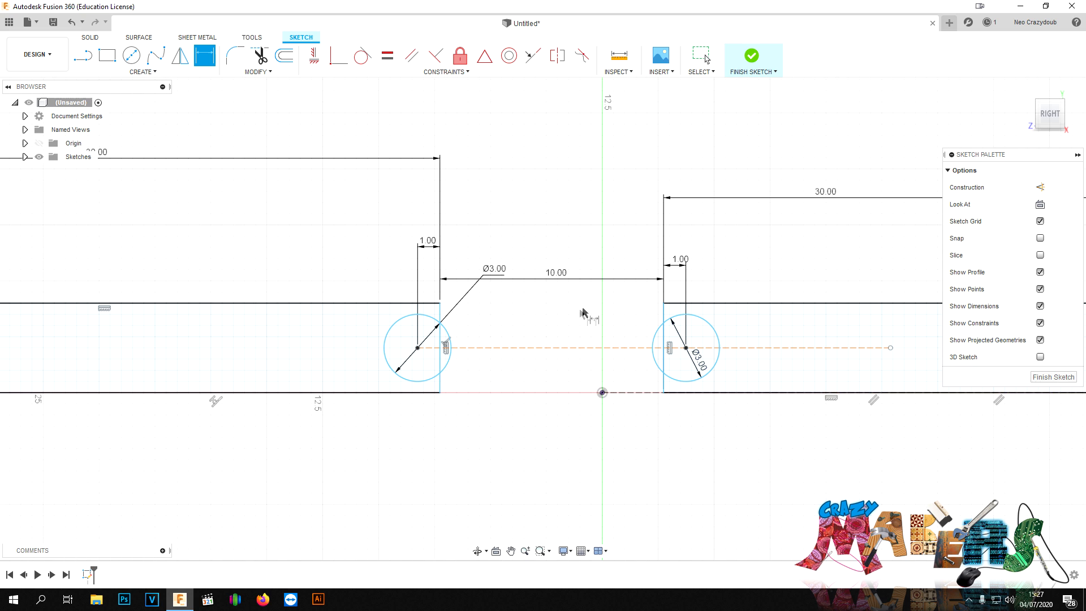
# Dimension the distance from the origin to the right plate's inner edge as 5 mm.
pyautogui.click(663, 310)
pyautogui.click(602, 392)
pyautogui.click(637, 475)
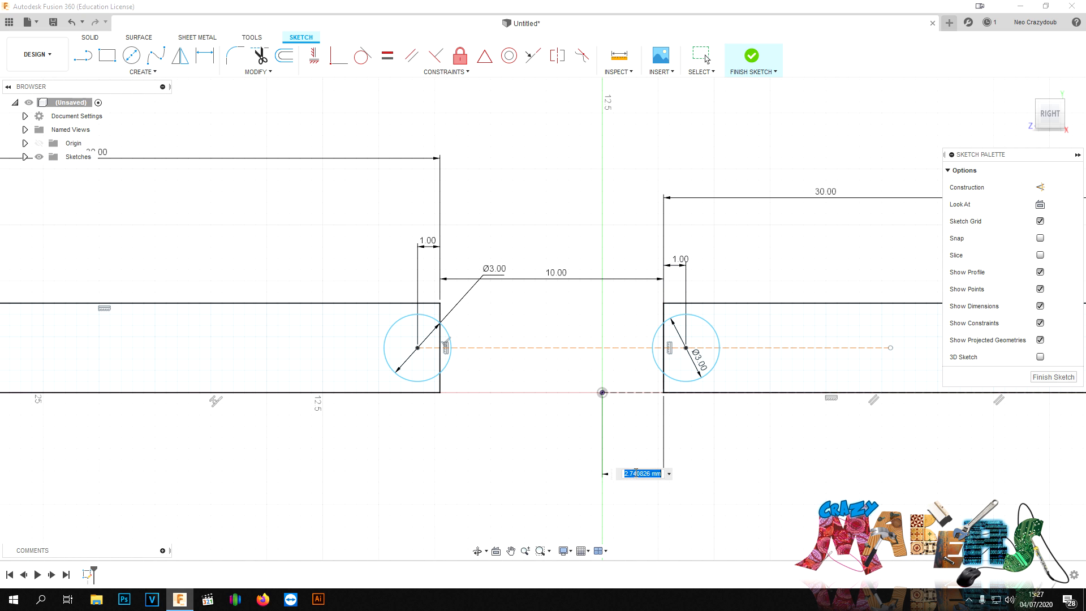
pyautogui.write('5')
pyautogui.press('Return')
# Dimension the horizontal construction line through the circle centres 2 mm above the right plate's lower edge.
pyautogui.scroll(-3, 633, 470)
pyautogui.scroll(5, 696, 379)
pyautogui.click(758, 402)
pyautogui.click(750, 456)
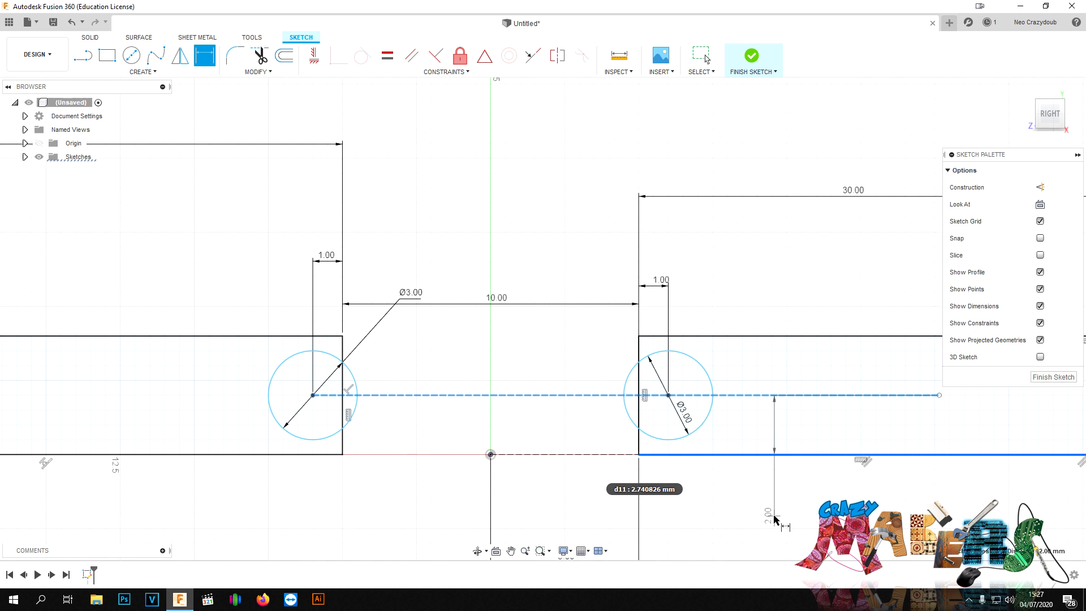
pyautogui.click(774, 511)
pyautogui.press('Return')
# Draw a vertical construction line from the origin up through the middle of the gap, crossing the horizontal construction line.
pyautogui.scroll(-3, 687, 440)
pyautogui.scroll(1, 620, 434)
pyautogui.press('r')
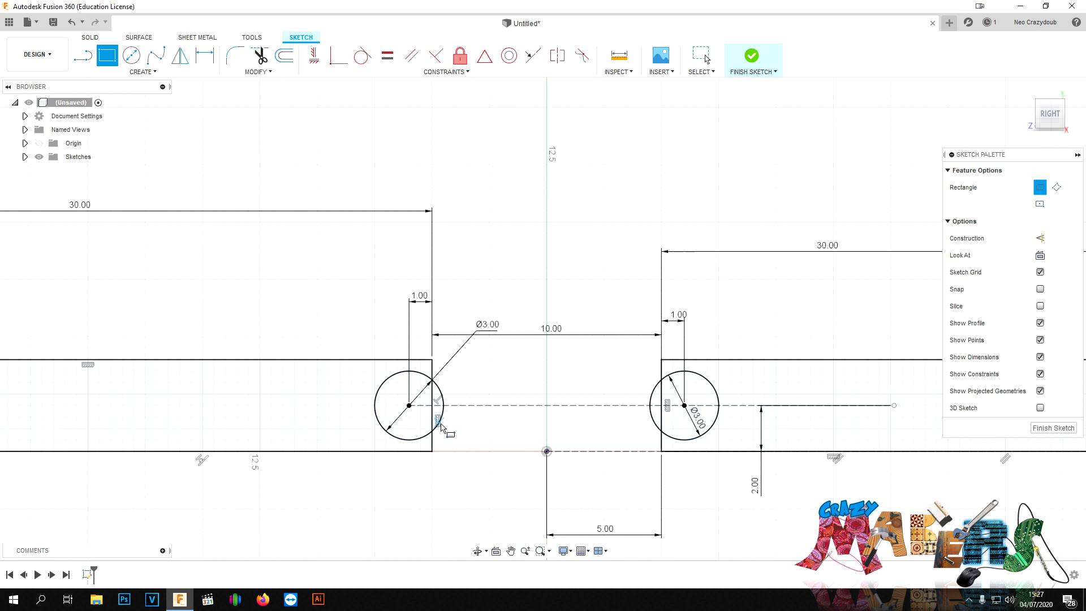
pyautogui.scroll(5, 439, 418)
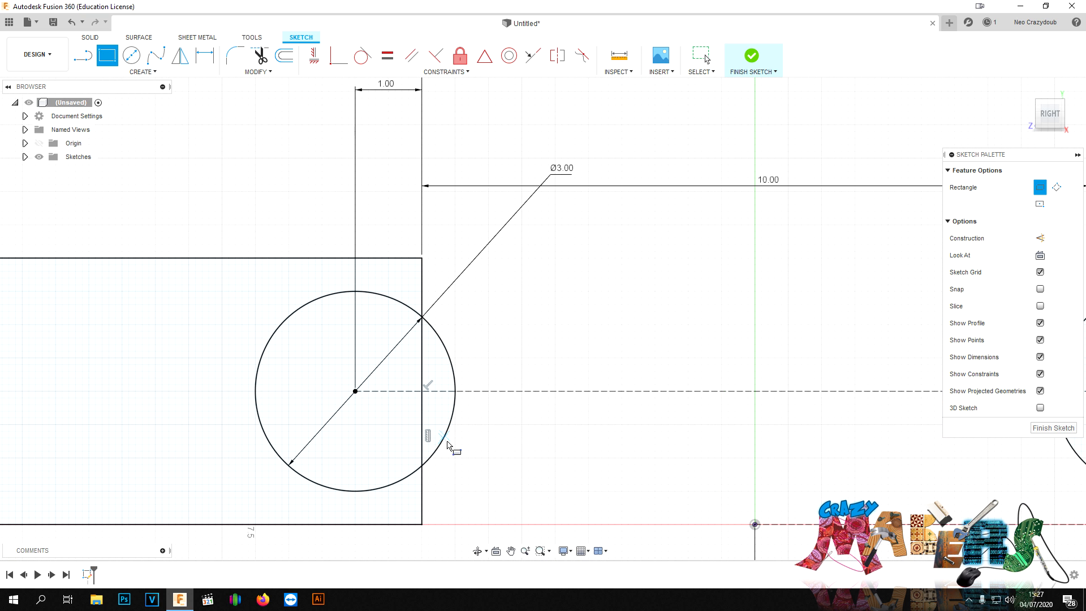
pyautogui.scroll(-2, 656, 388)
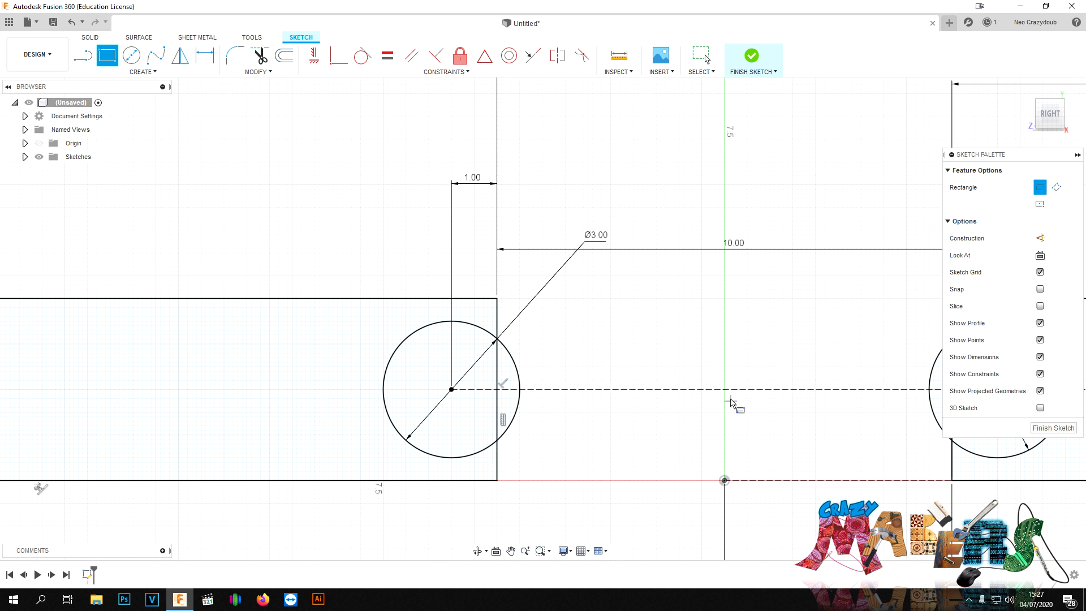
pyautogui.press('l')
pyautogui.press('x')
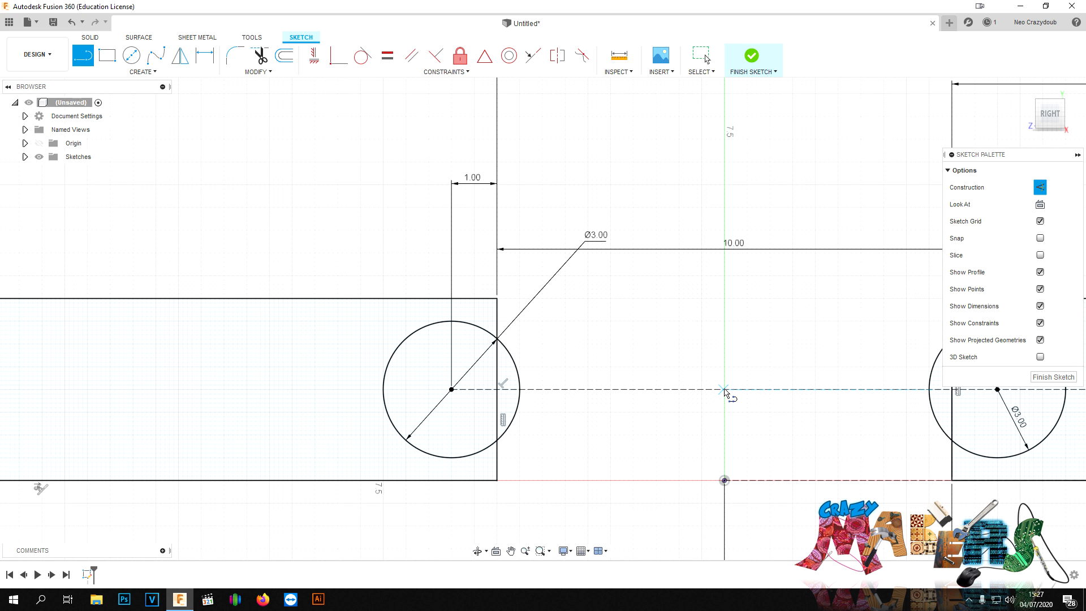
pyautogui.click(724, 480)
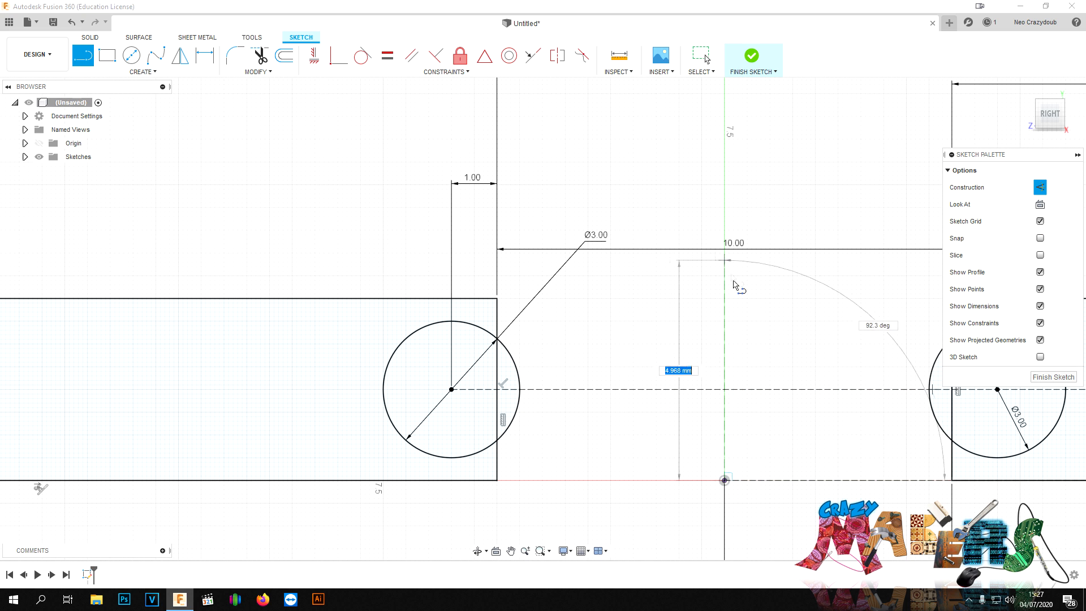
pyautogui.click(725, 287)
pyautogui.press('Escape')
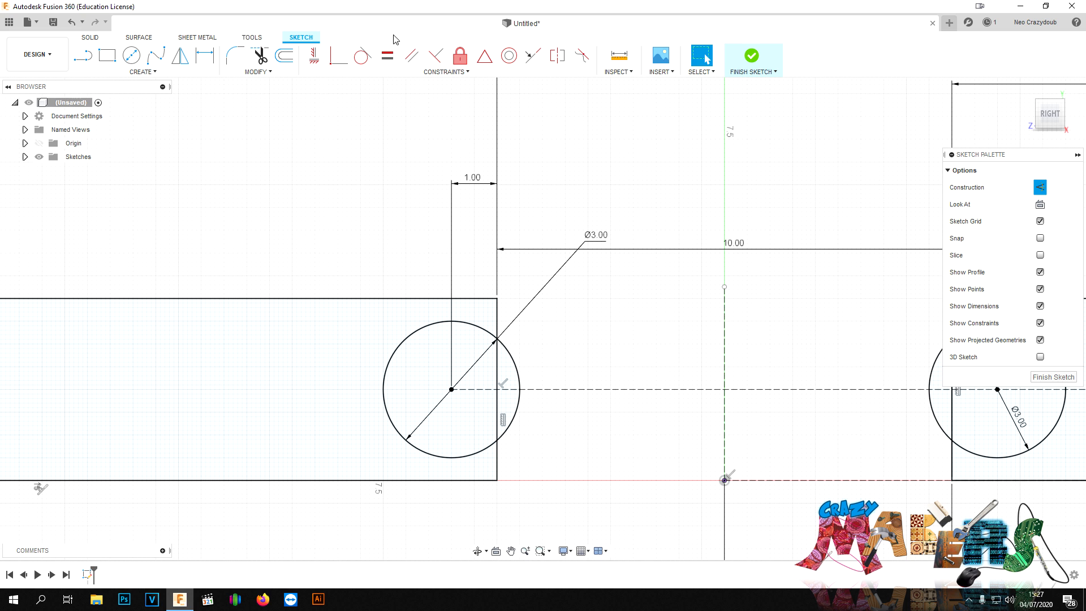
pyautogui.click(153, 72)
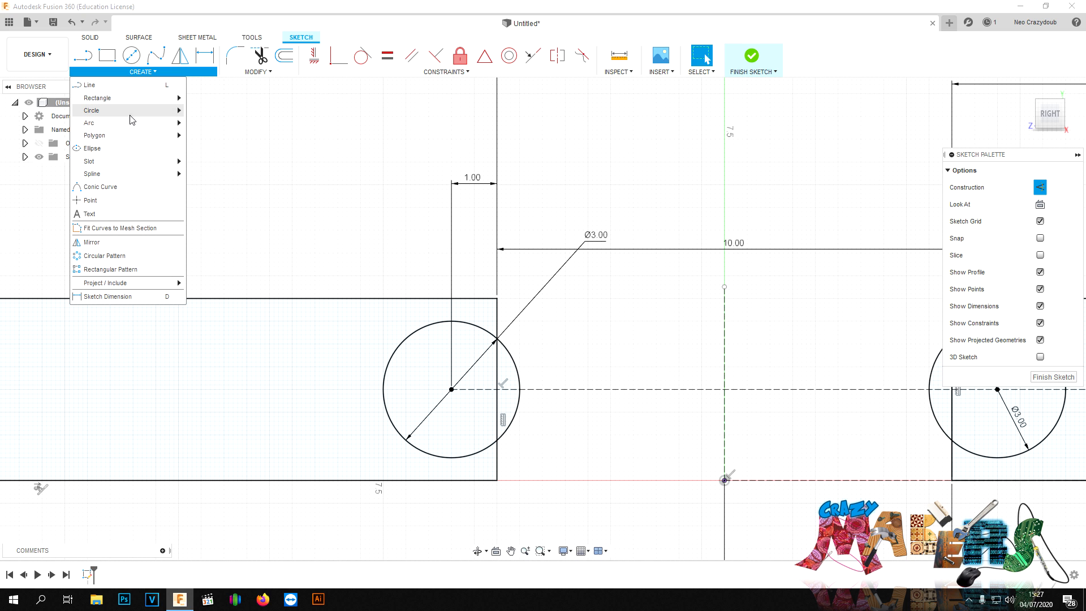
pyautogui.moveTo(131, 99)
pyautogui.click(215, 124)
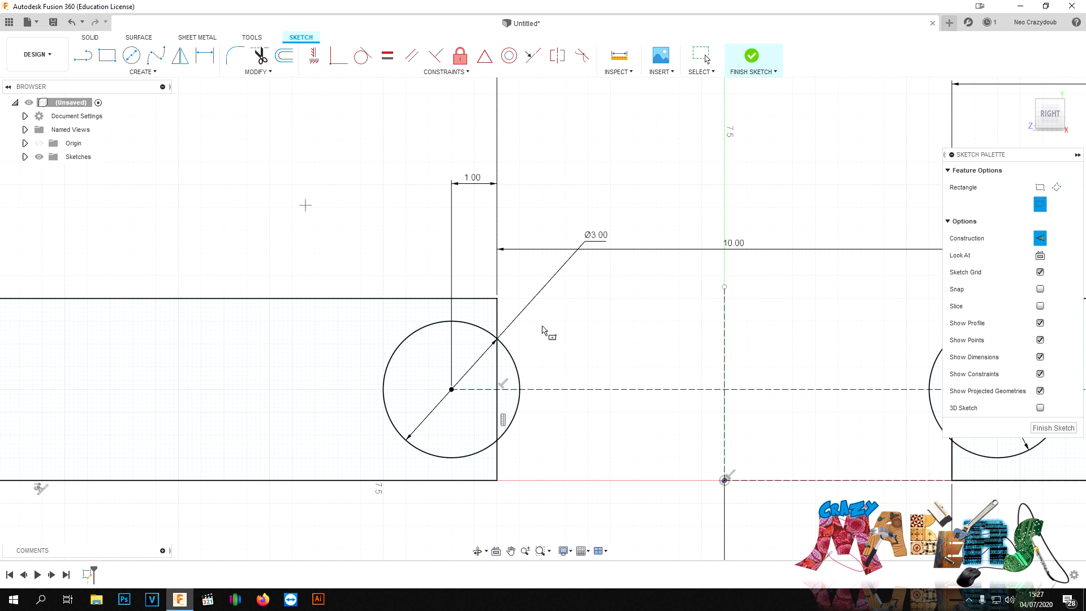
pyautogui.click(724, 389)
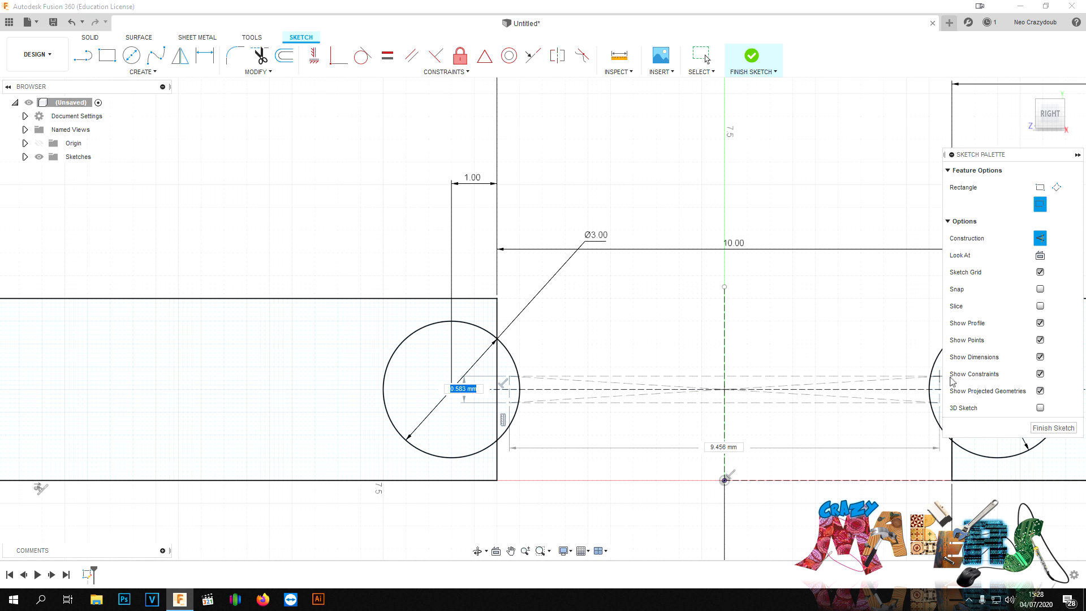
pyautogui.click(922, 377)
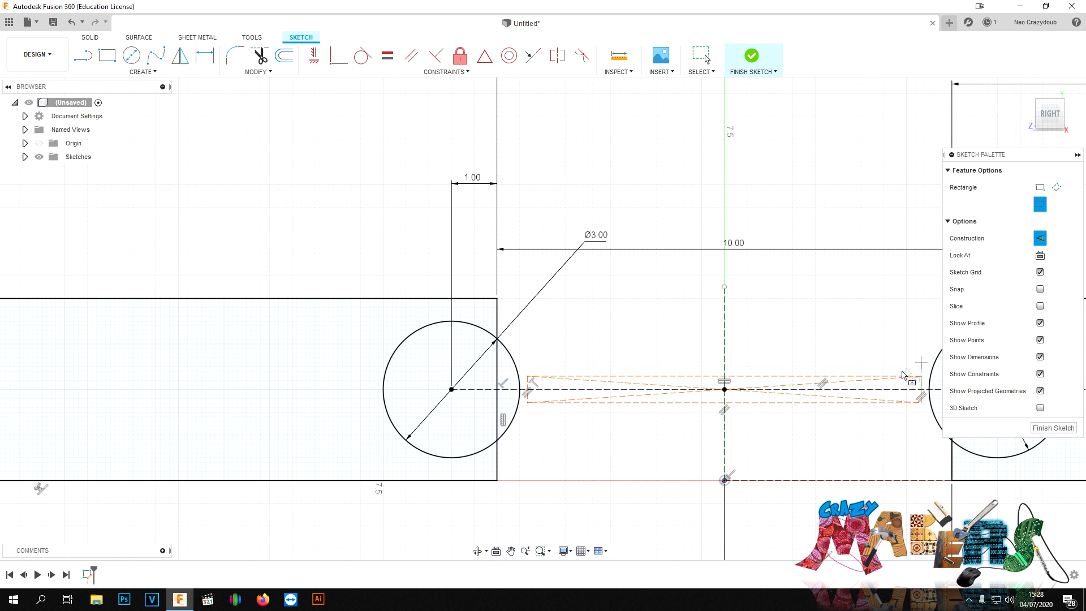
pyautogui.press('Escape')
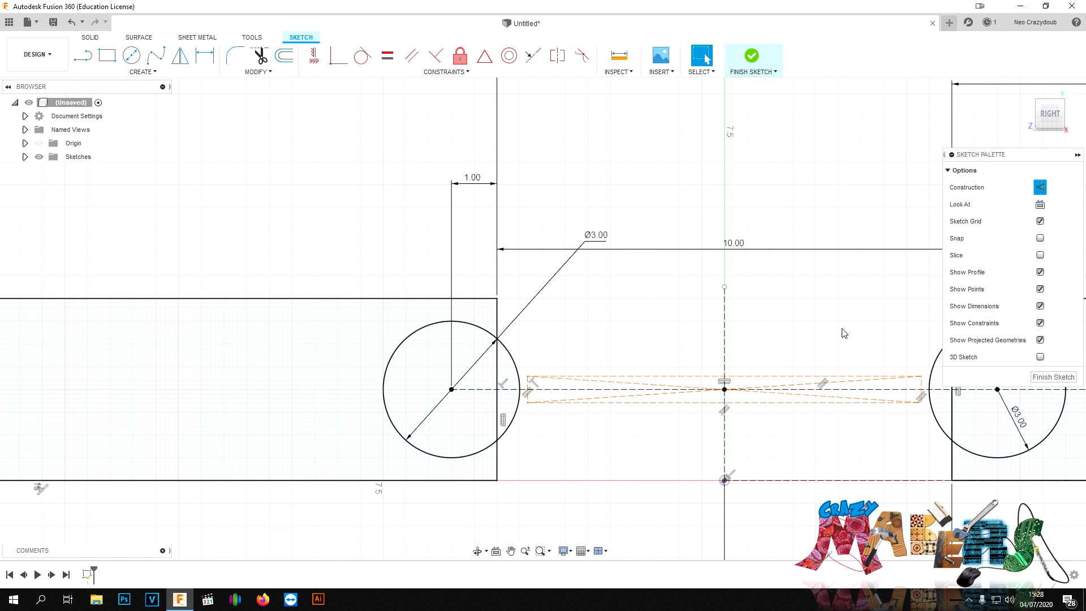
pyautogui.click(748, 377)
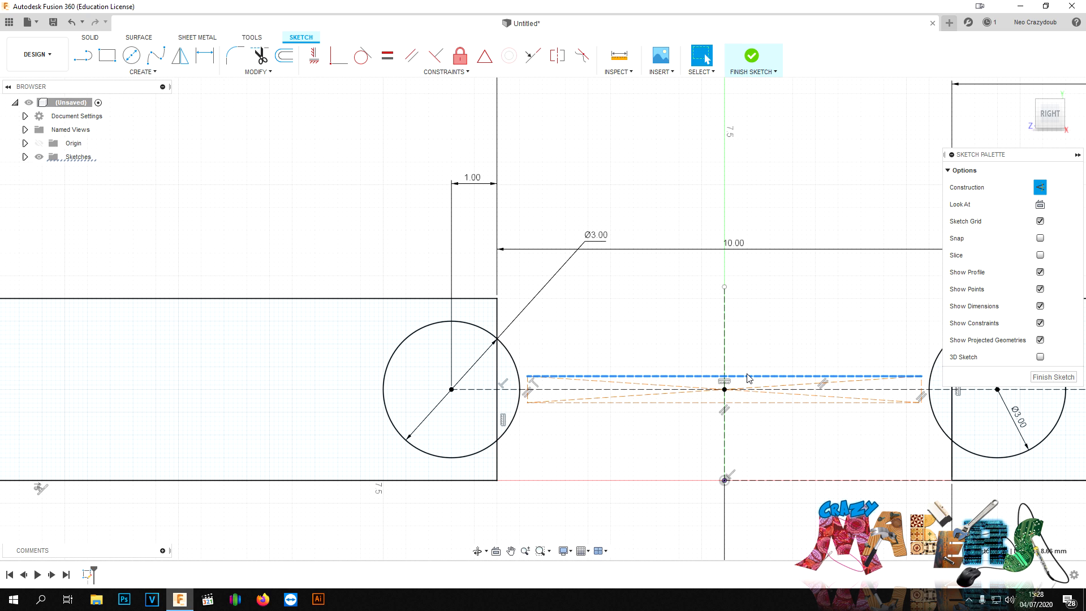
pyautogui.click(748, 403)
pyautogui.click(750, 408)
pyautogui.hotkey('ctrl', 'z')
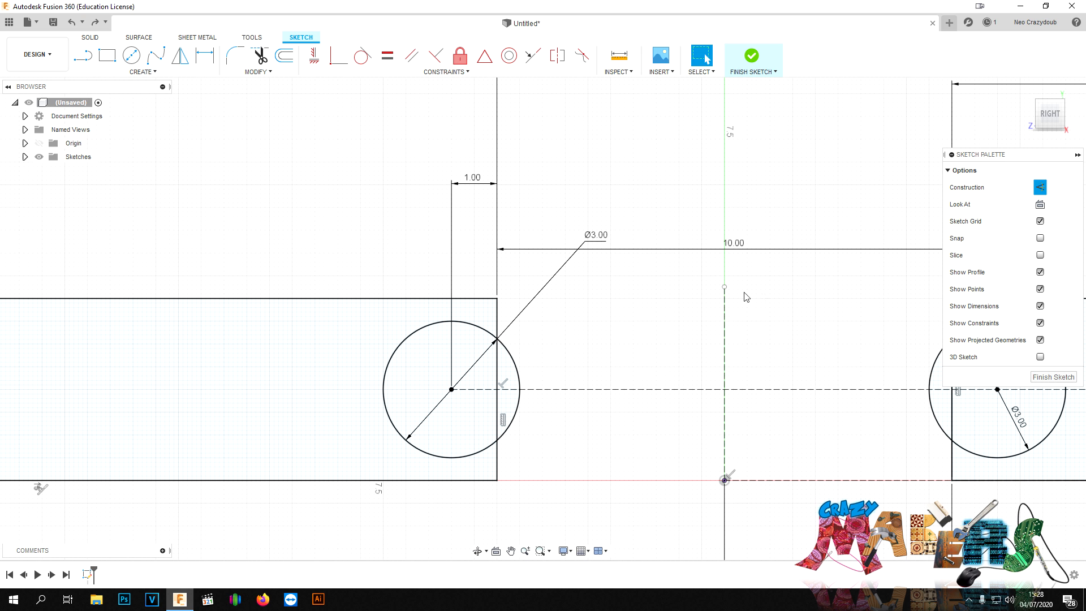
# Draw a 1.5 mm high construction centre rectangle on the construction lines' crossing, reaching from one circle centre to the other.
pyautogui.moveTo(800, 289)
pyautogui.mouseDown(button='middle')
pyautogui.moveTo(759, 310)
pyautogui.moveTo(655, 287)
pyautogui.mouseUp(button='middle')
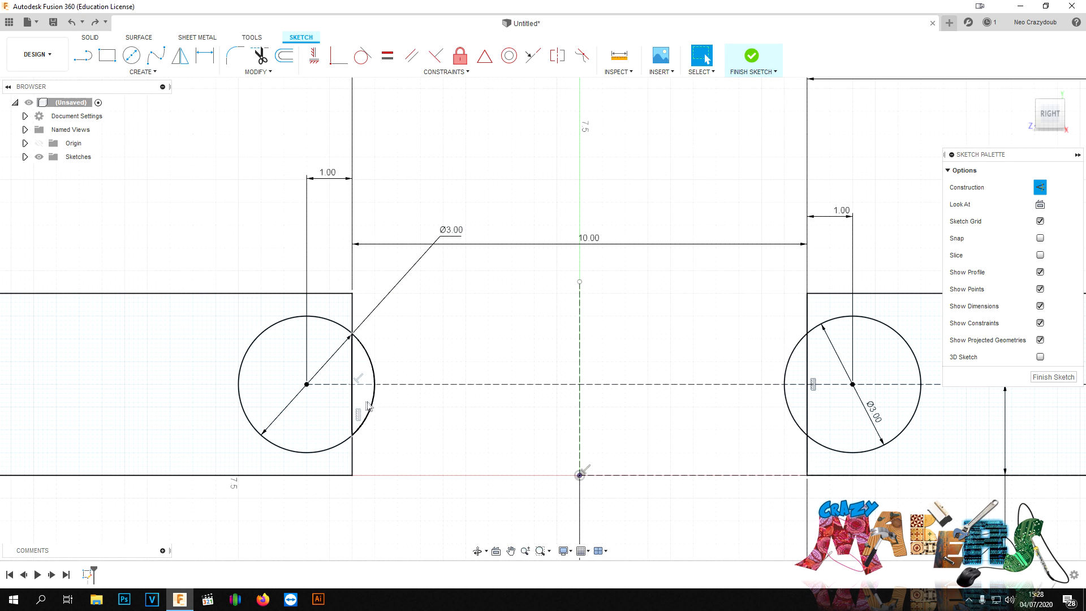
pyautogui.click(144, 72)
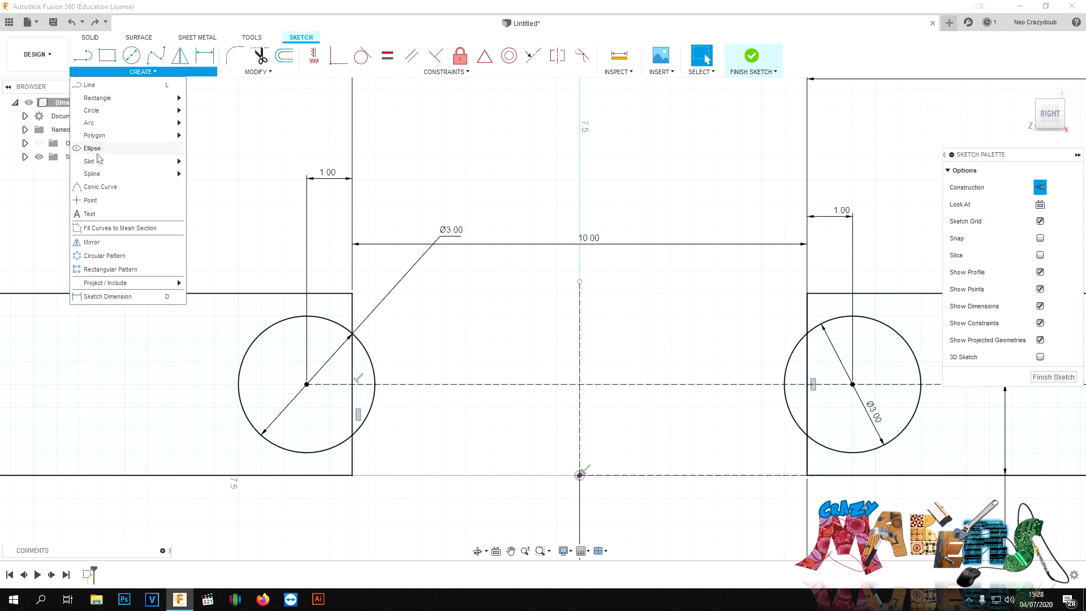
pyautogui.moveTo(117, 100)
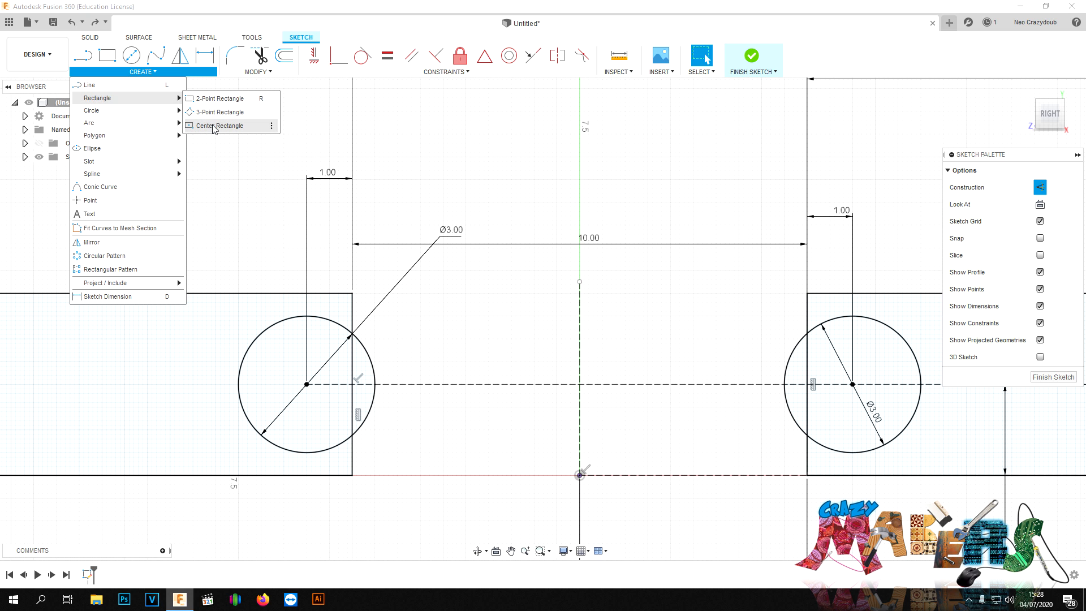
pyautogui.click(214, 127)
pyautogui.click(580, 385)
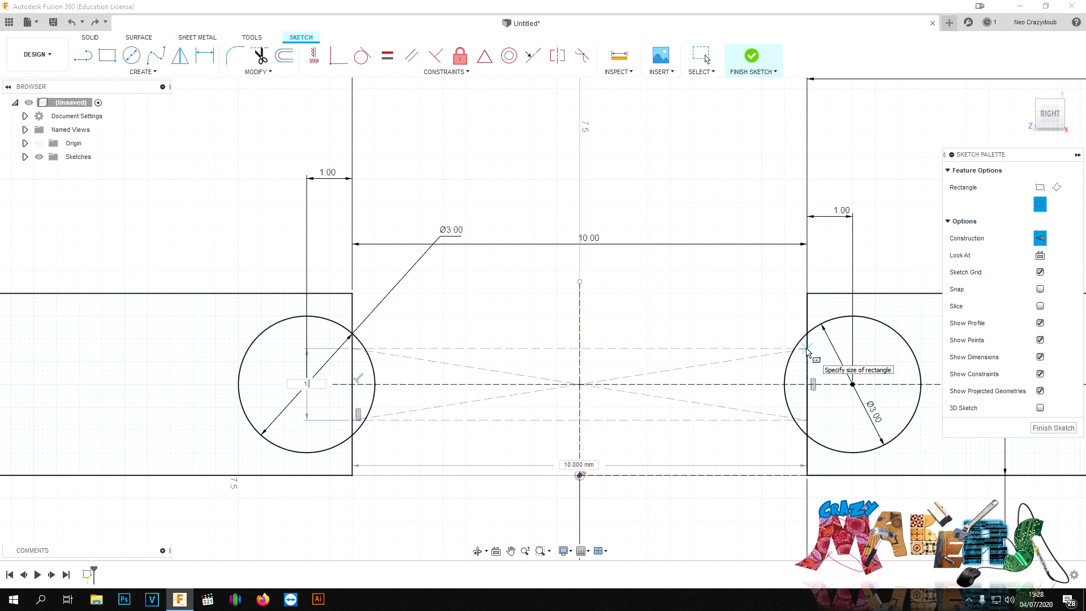
pyautogui.press('Tab')
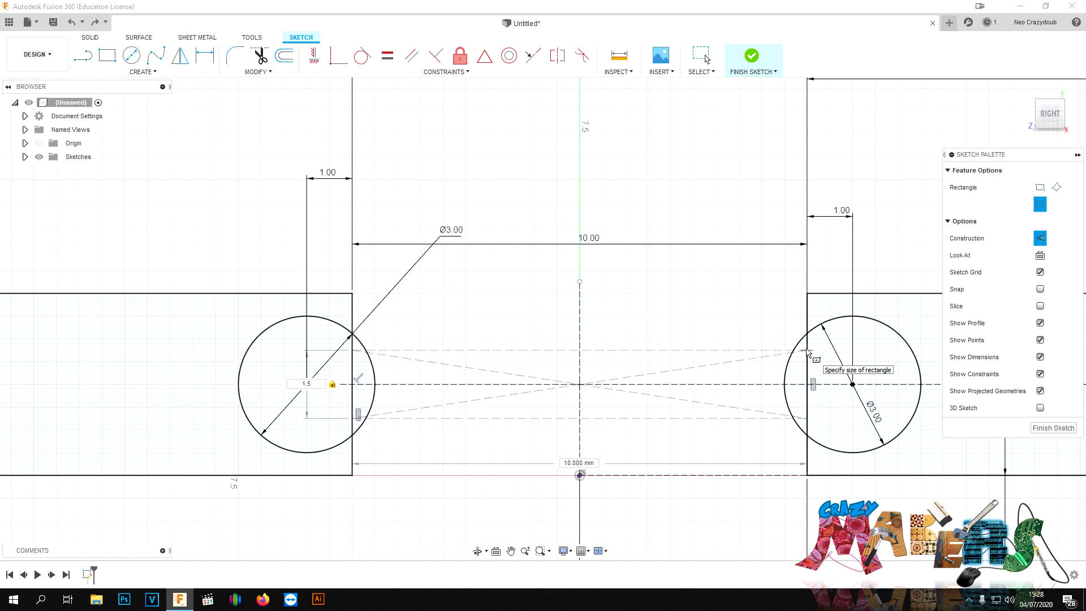
pyautogui.press('Return')
pyautogui.scroll(-2, 479, 428)
pyautogui.scroll(-8, 448, 403)
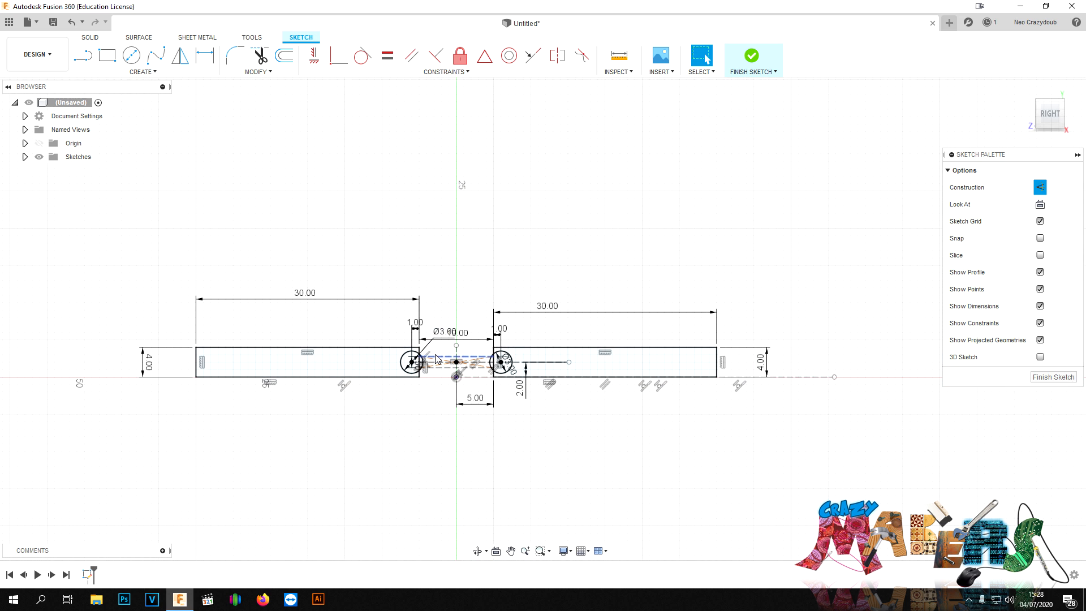
# Link the origin-to-right-plate distance to the plate gap dimension, setting it to the gap divided by 2.
pyautogui.scroll(3, 437, 358)
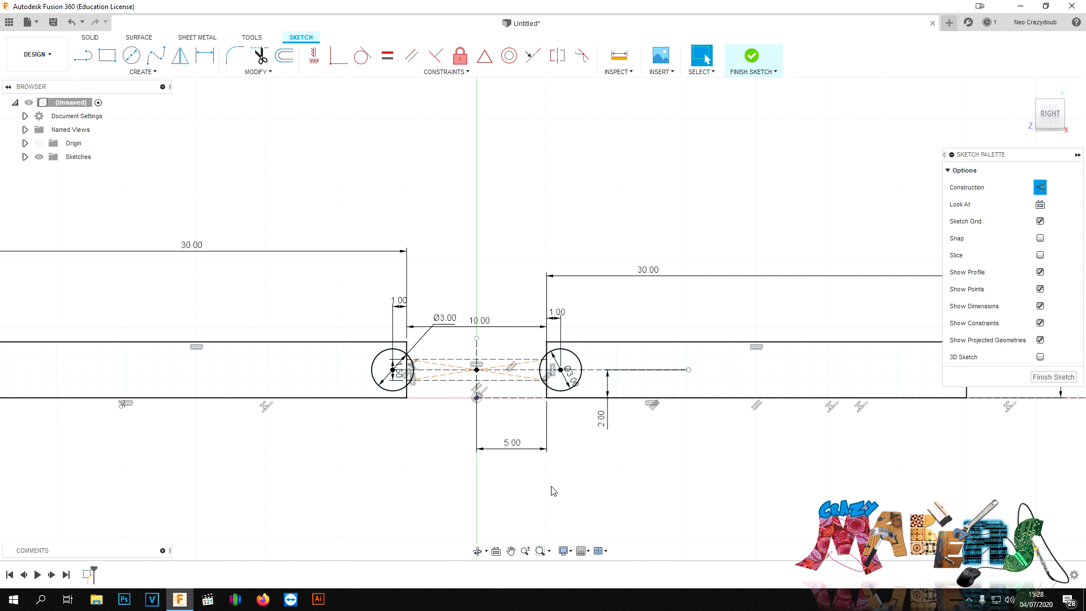
pyautogui.doubleClick(511, 444)
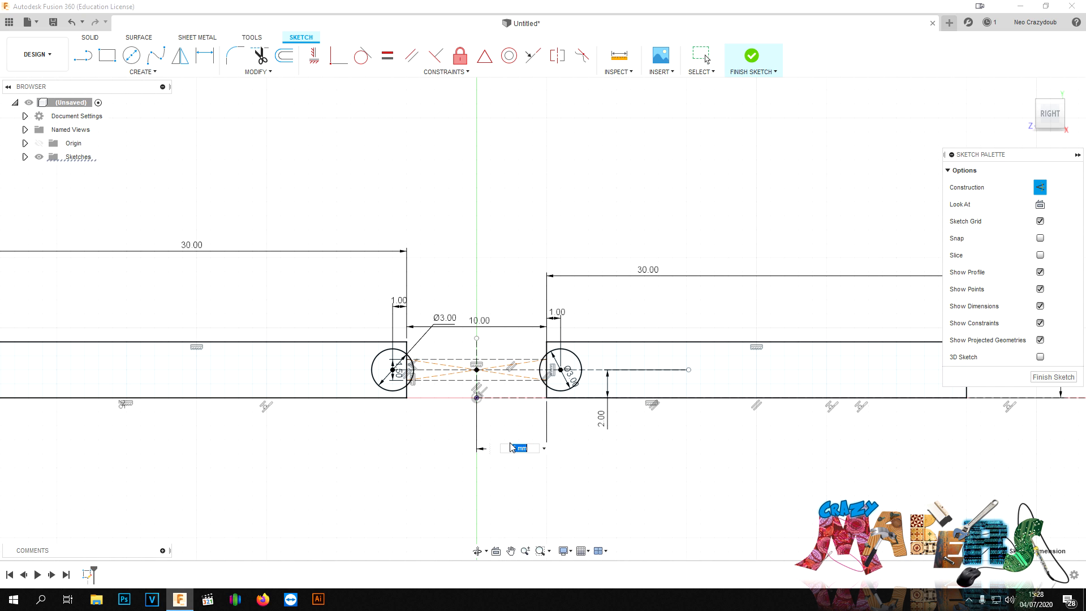
pyautogui.click(485, 324)
pyautogui.write('/2')
pyautogui.press('Return')
# Set the gap between the inner edges of the two plates to 8 mm.
pyautogui.doubleClick(482, 322)
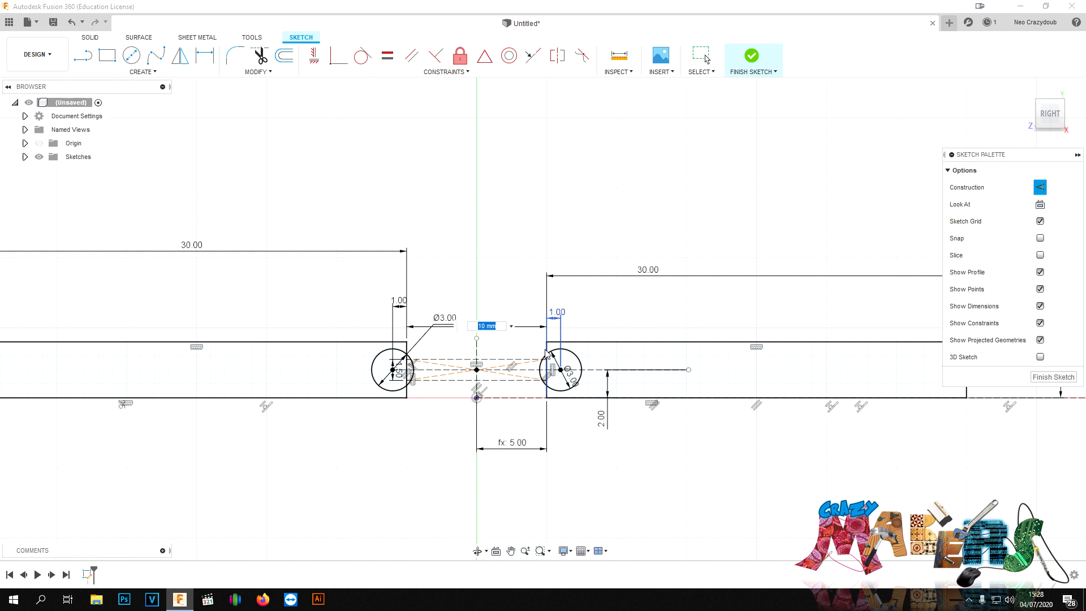
pyautogui.write('8')
pyautogui.press('Return')
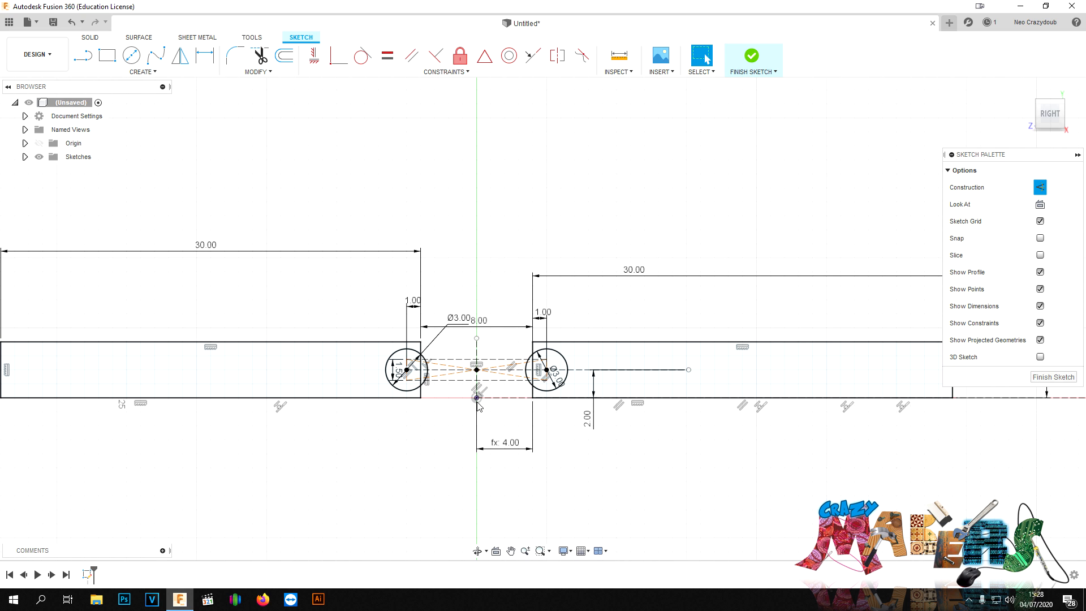
# Convert the four sides of the connecting rectangle from construction to normal lines and finish the sketch.
pyautogui.scroll(5, 422, 361)
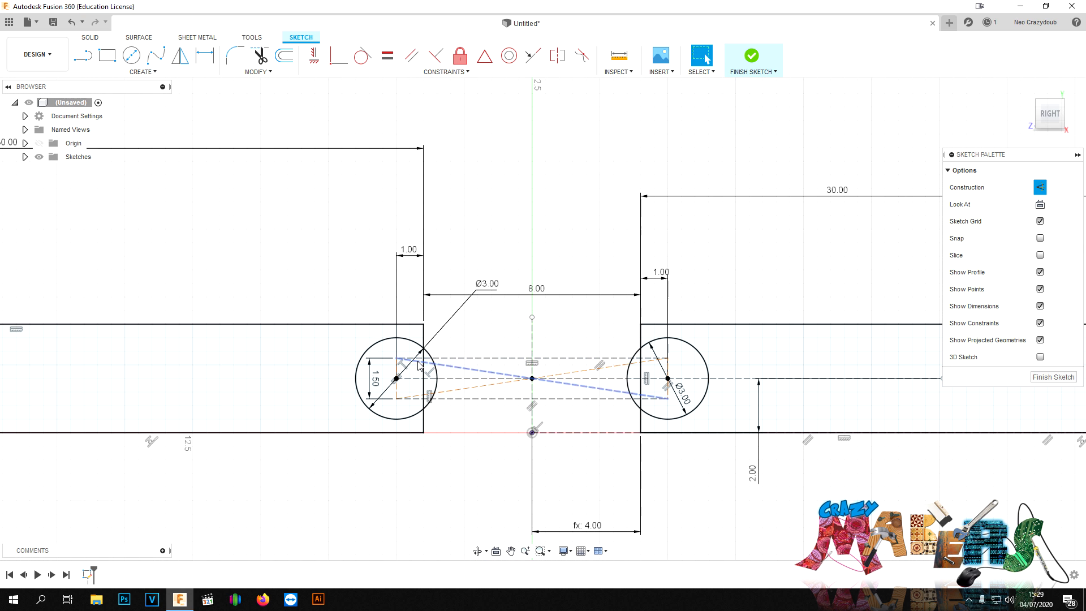
pyautogui.scroll(-3, 705, 425)
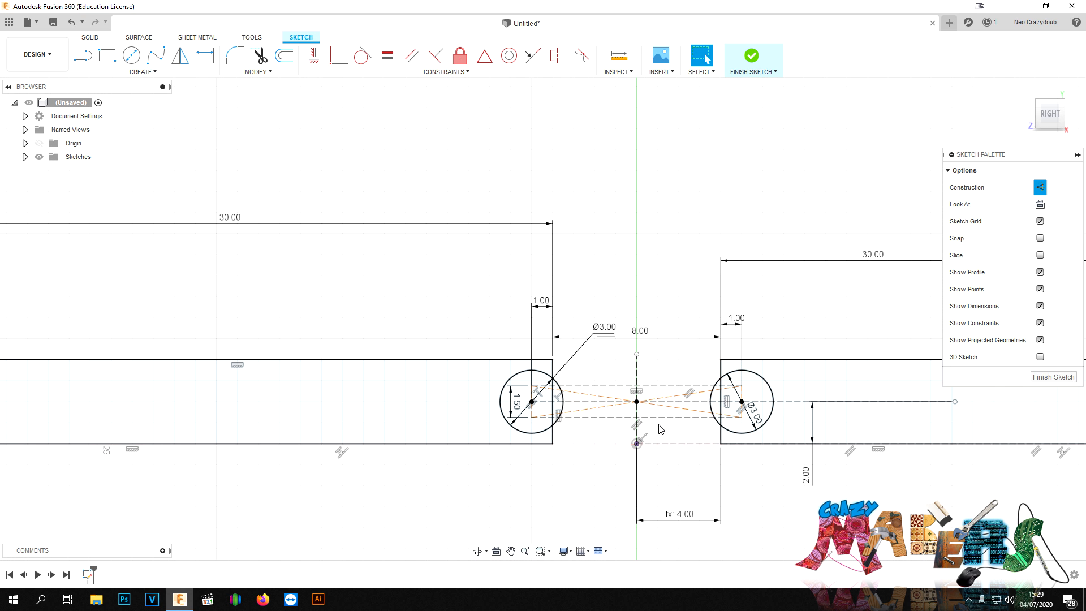
pyautogui.scroll(2, 566, 416)
pyautogui.scroll(1, 563, 413)
pyautogui.click(624, 423)
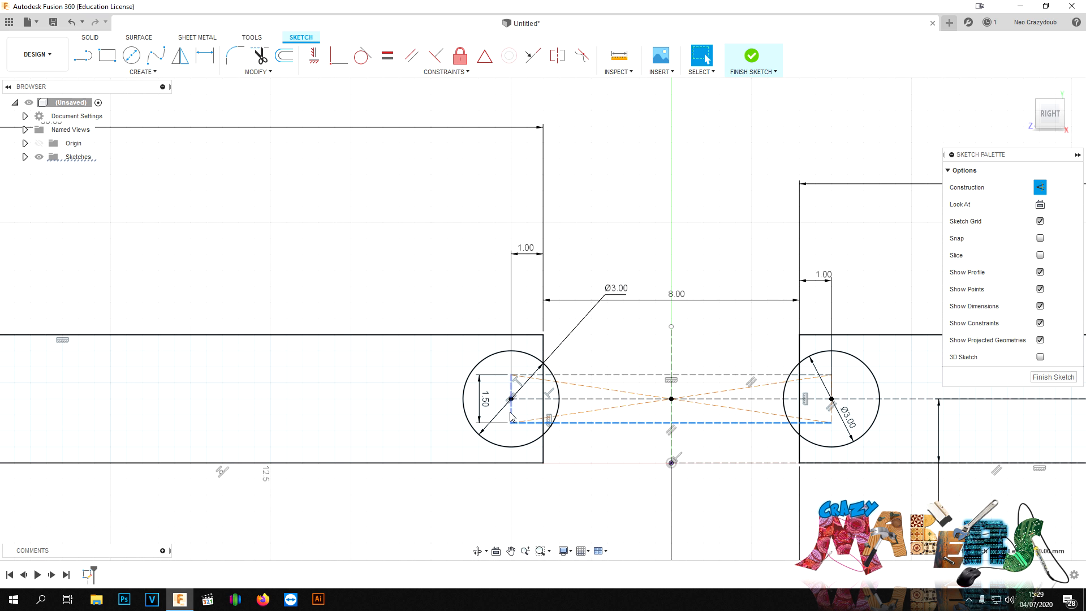
pyautogui.doubleClick(634, 376)
pyautogui.click(832, 419)
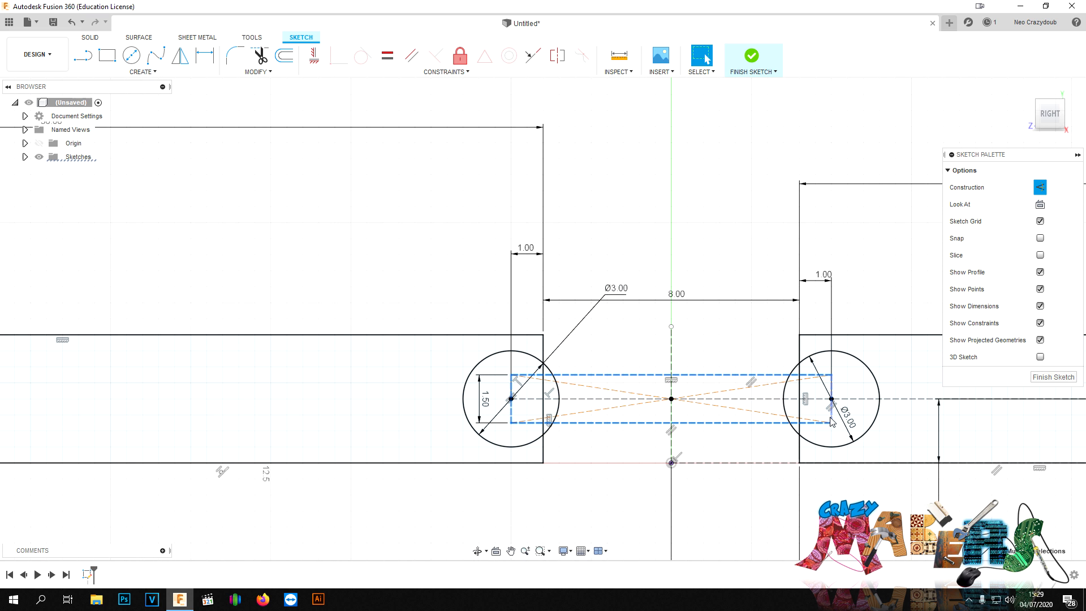
pyautogui.press('x')
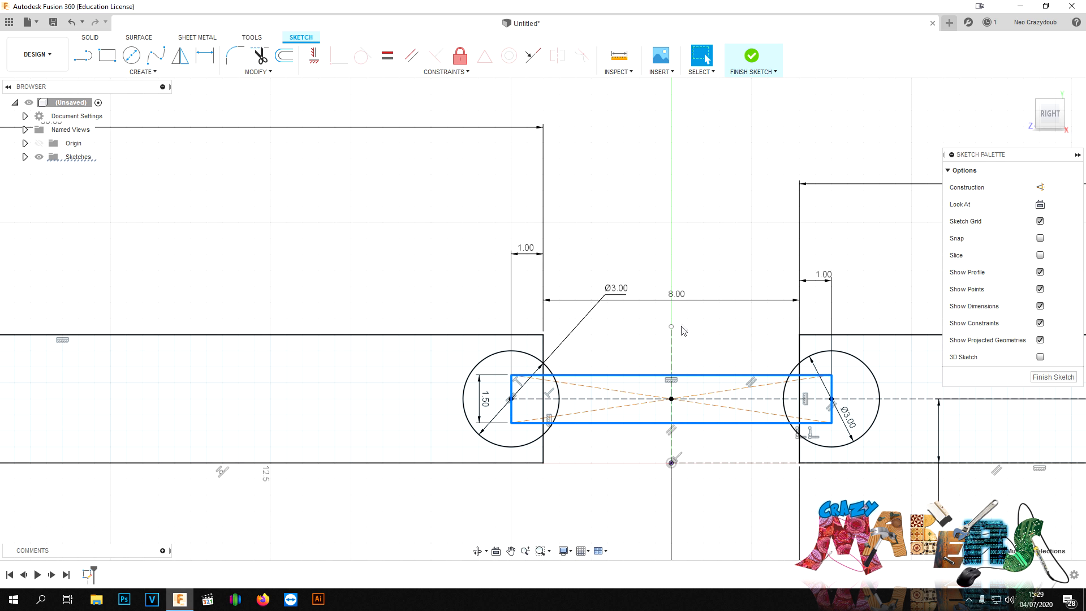
pyautogui.scroll(-5, 696, 243)
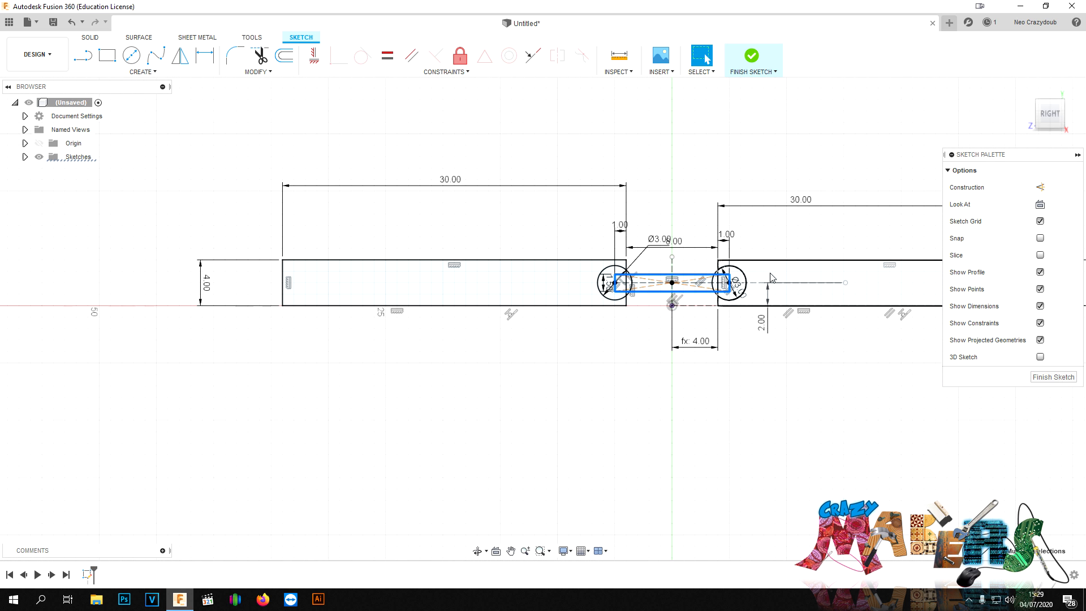
pyautogui.click(1048, 378)
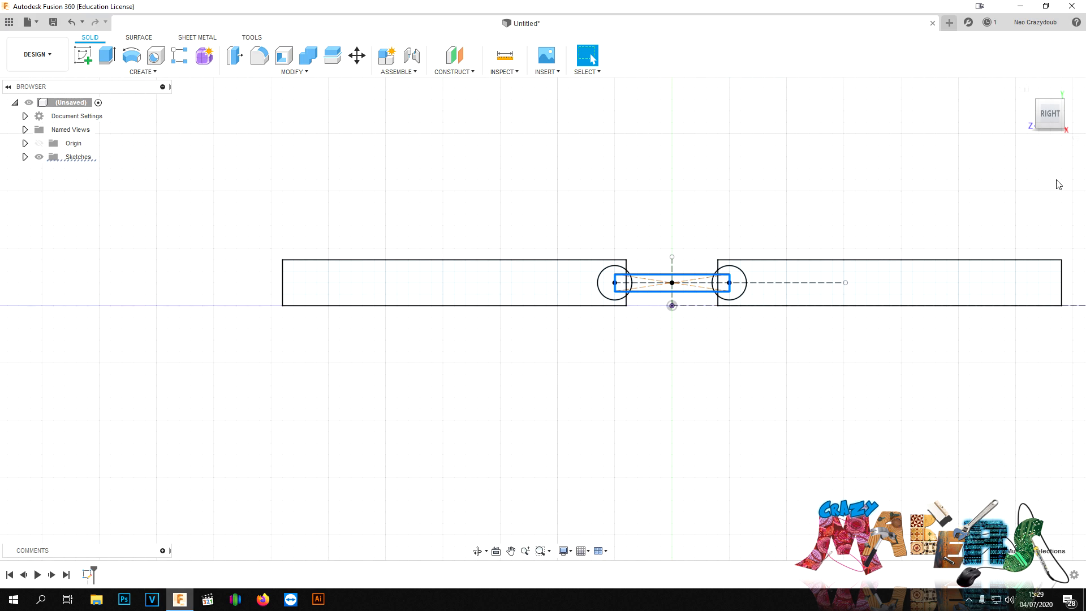
# Extrude both plate profiles, leaving out the circles and connector, by -30 mm as new bodies.
pyautogui.moveTo(1051, 114); pyautogui.dragTo(1043, 131)
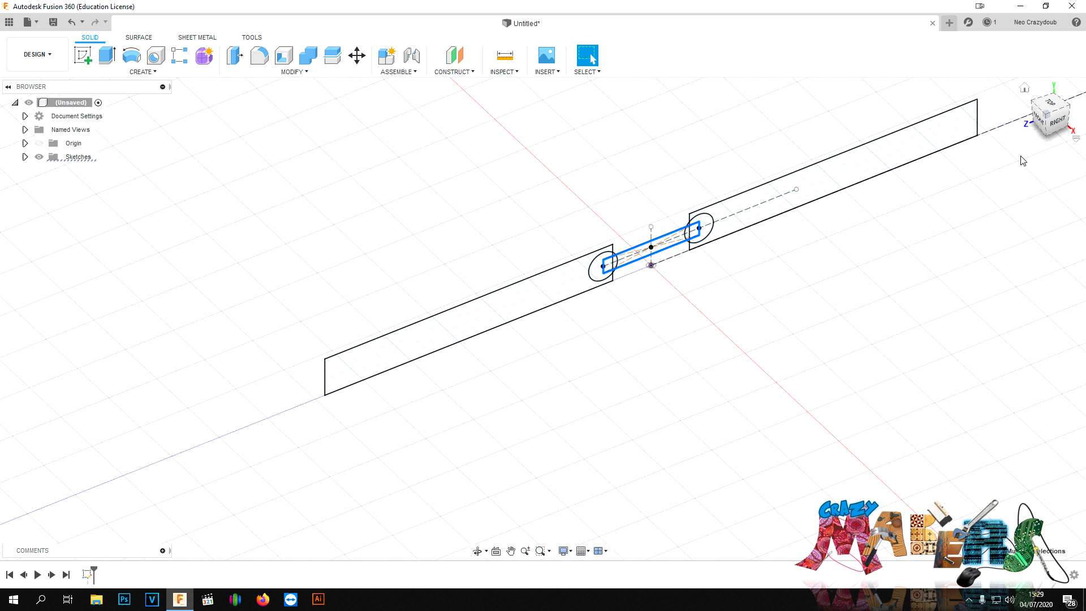
pyautogui.press('e')
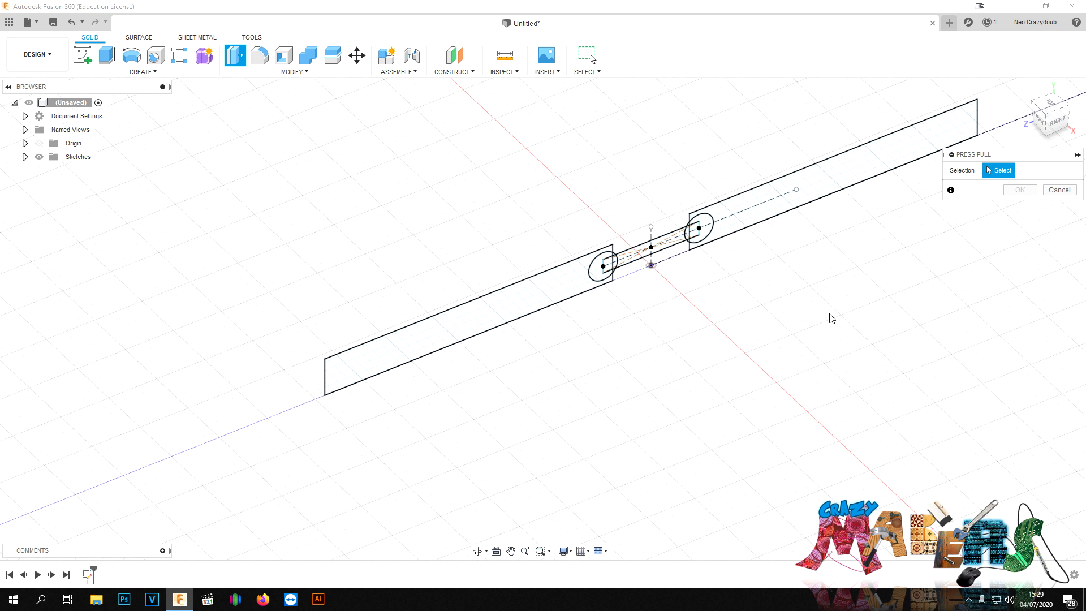
pyautogui.click(499, 315)
pyautogui.press('e')
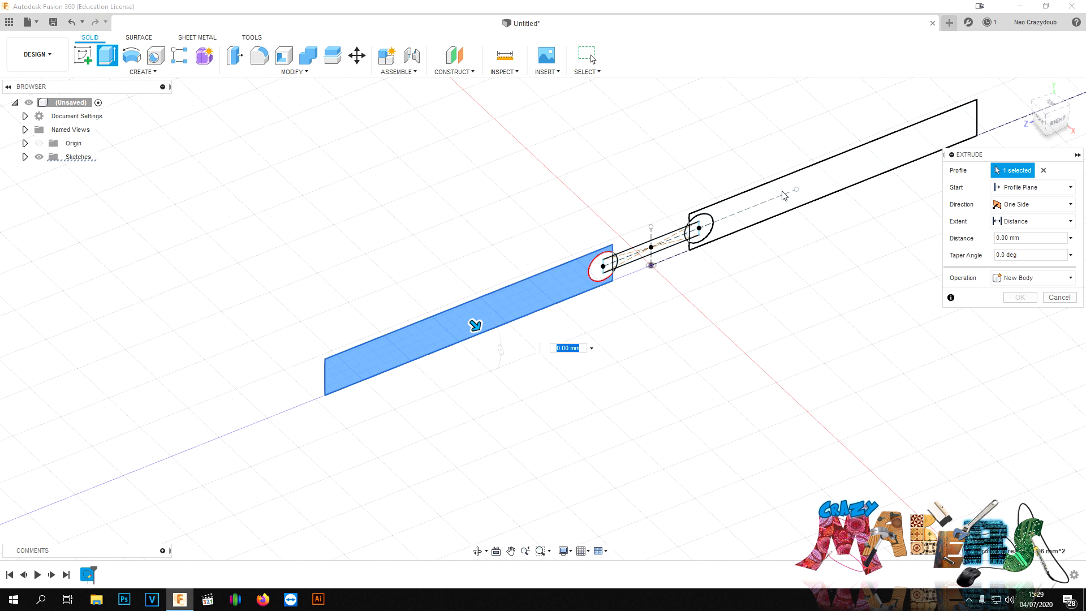
pyautogui.click(783, 195)
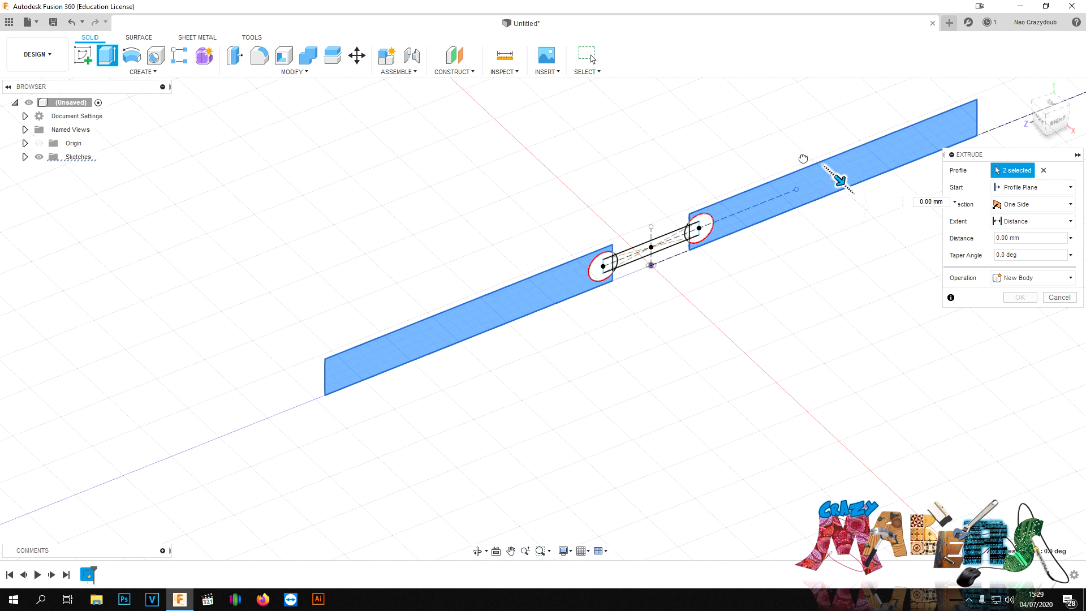
pyautogui.moveTo(802, 159); pyautogui.dragTo(653, 66)
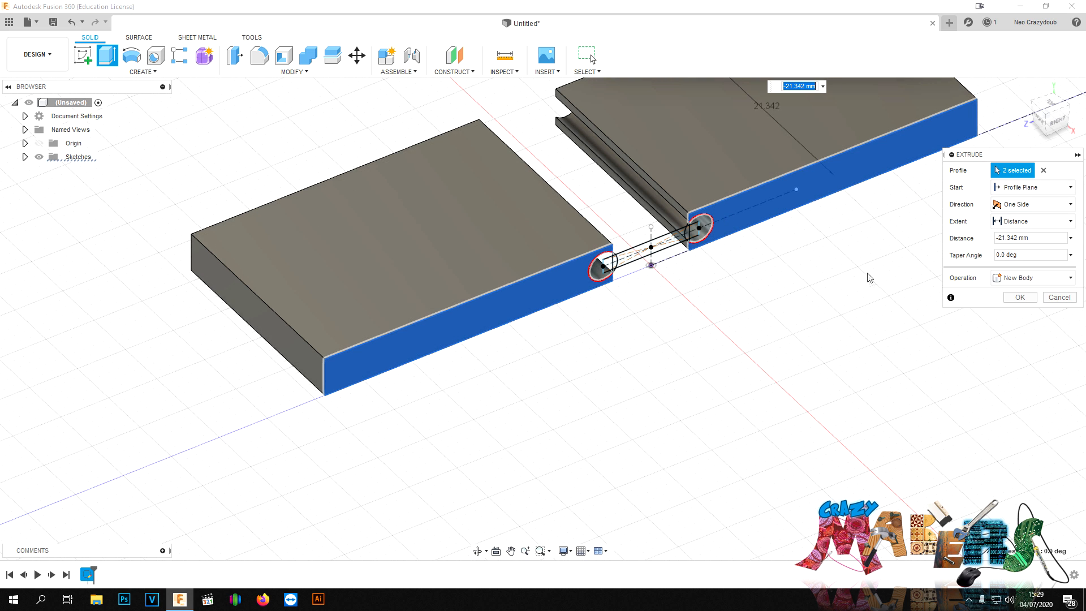
pyautogui.moveTo(870, 277); pyautogui.dragTo(897, 371, button='middle')
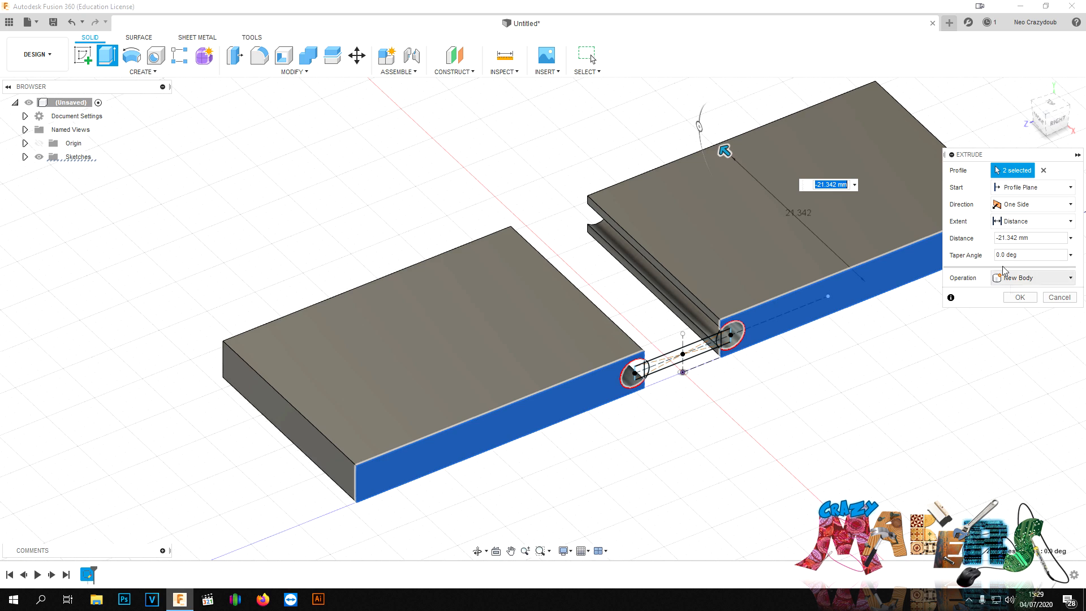
pyautogui.click(1044, 238)
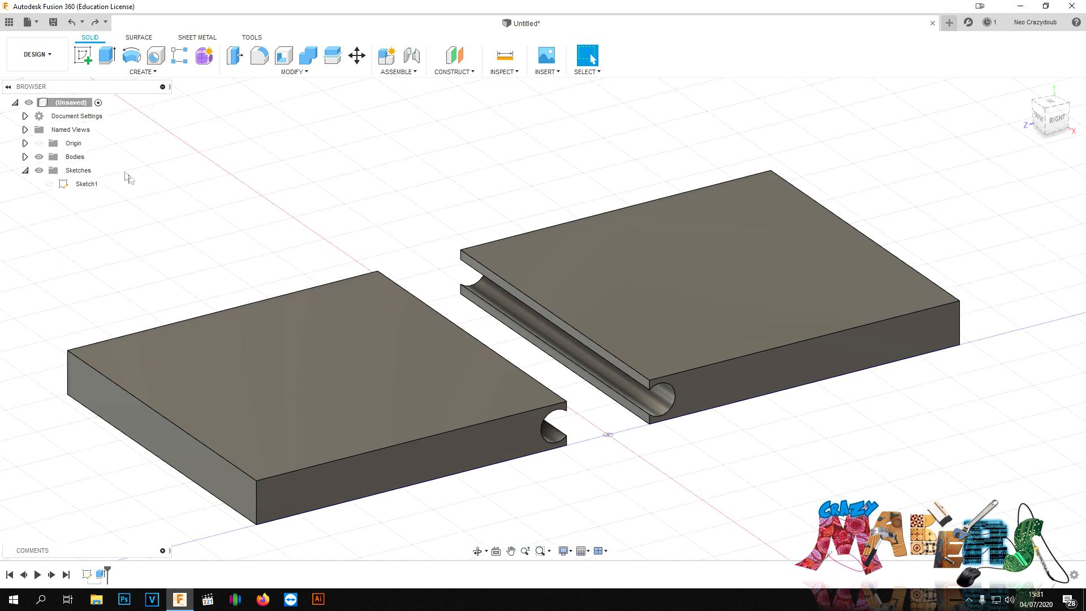
# Show the sketch again and extrude all regions of the connector and its two round ends by -30 mm as a new body.
pyautogui.click(49, 184)
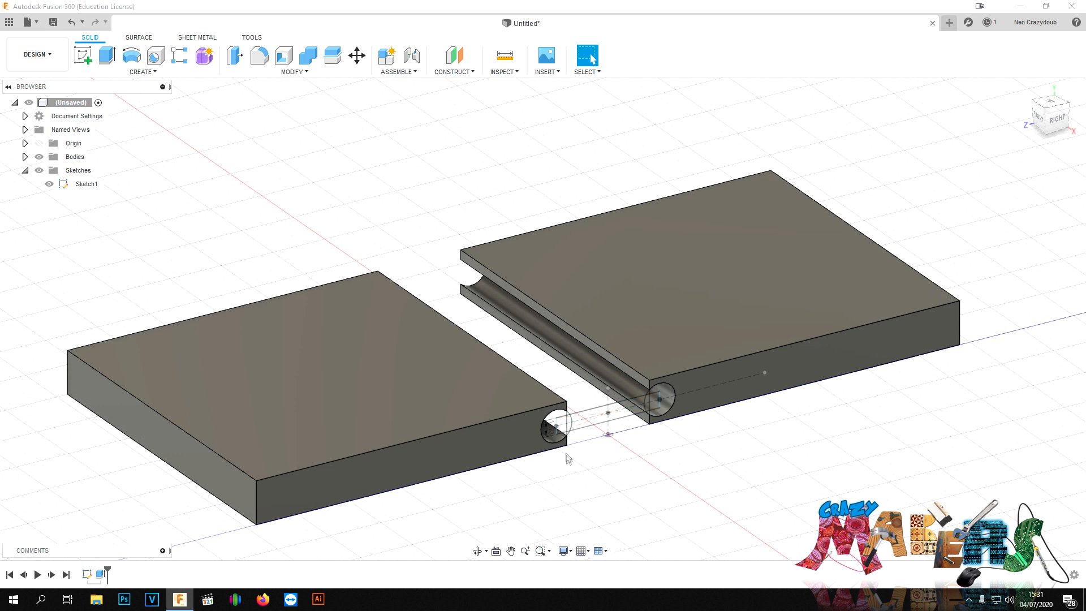
pyautogui.press('q')
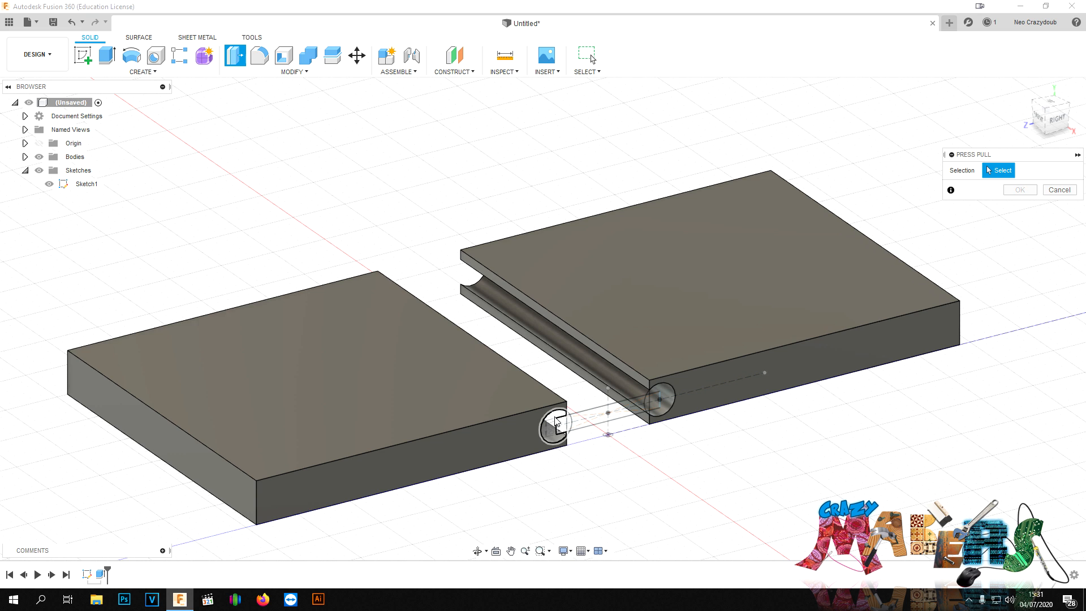
pyautogui.scroll(5, 561, 428)
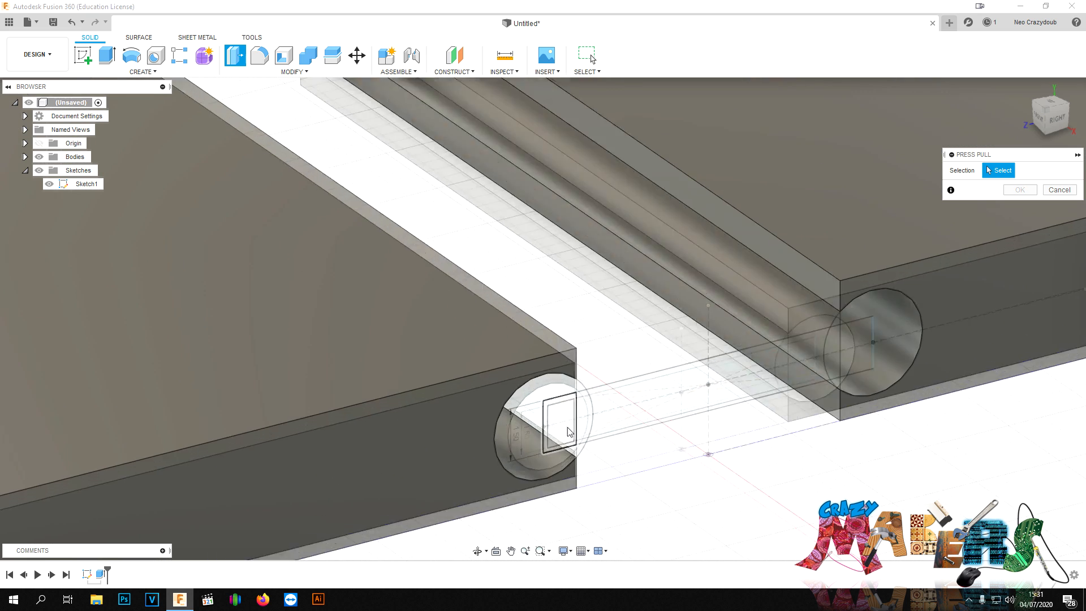
pyautogui.click(573, 437)
pyautogui.click(558, 425)
pyautogui.click(587, 422)
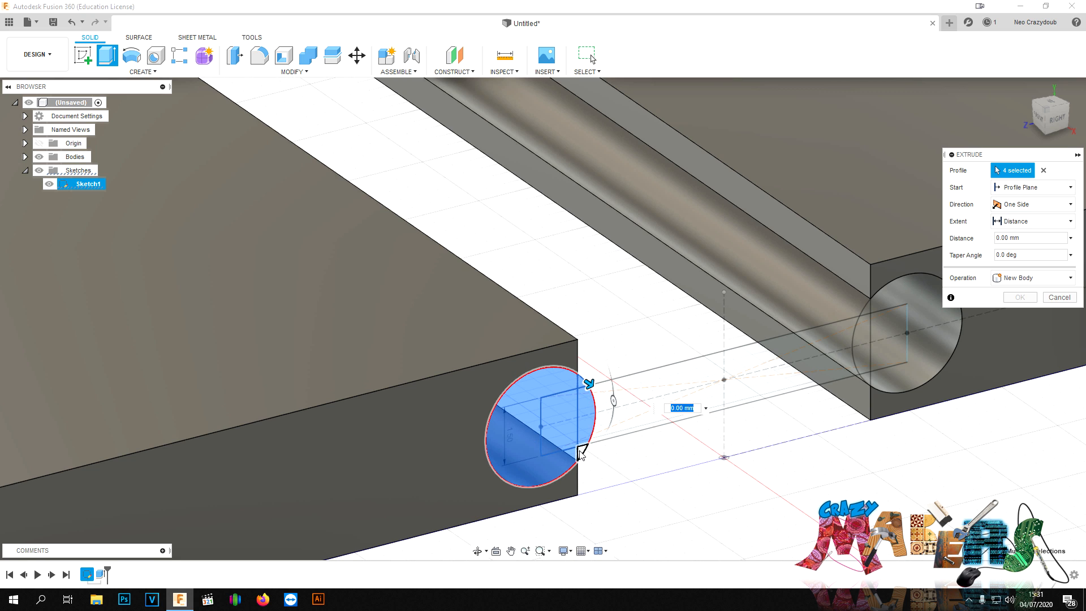
pyautogui.click(776, 377)
pyautogui.click(861, 342)
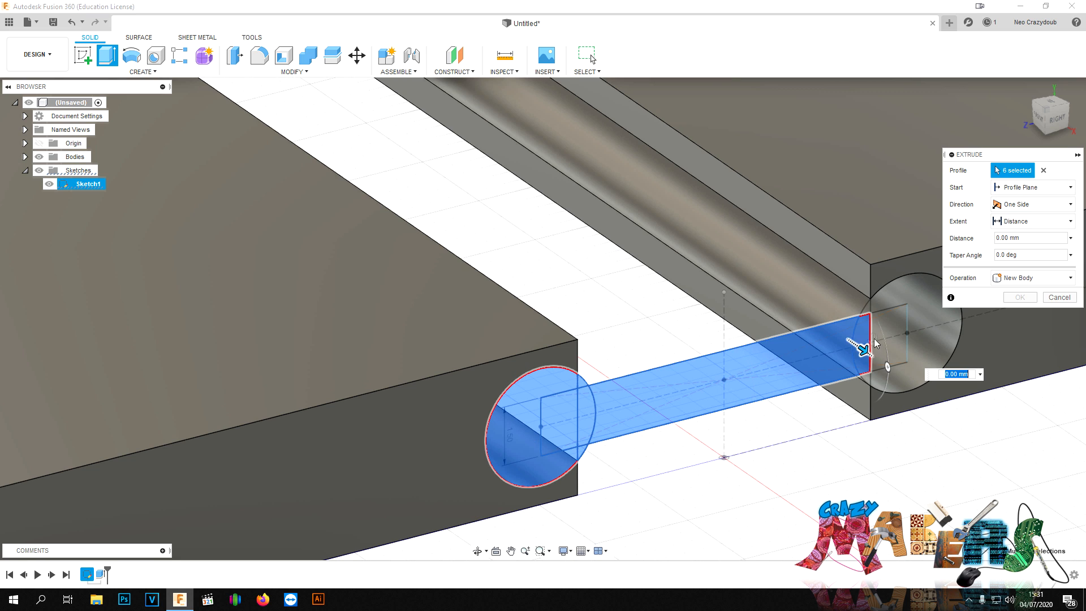
pyautogui.click(891, 341)
pyautogui.click(874, 311)
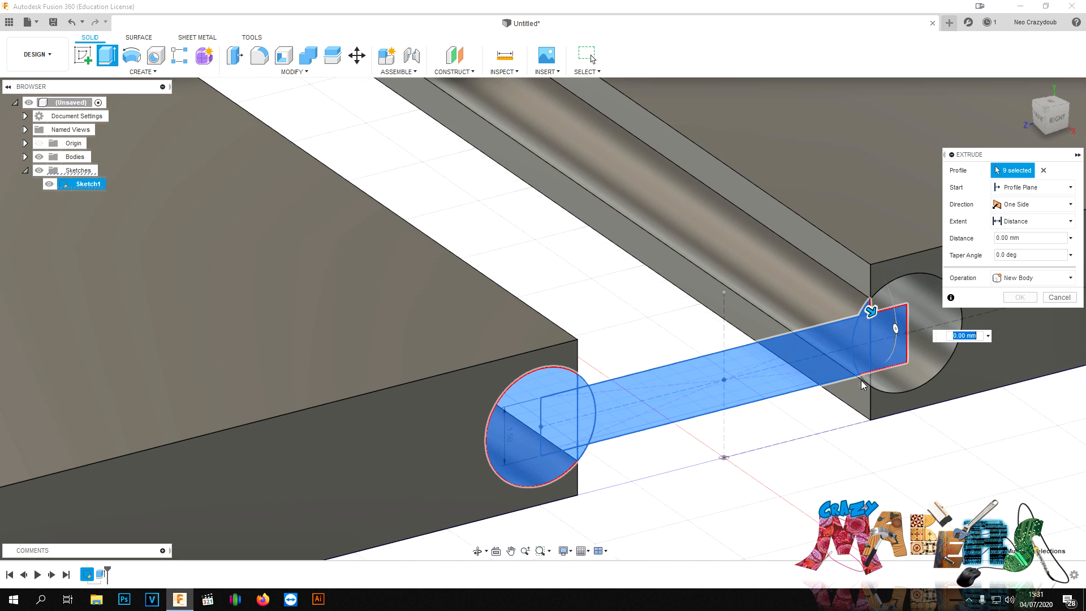
pyautogui.click(874, 377)
pyautogui.click(932, 331)
pyautogui.moveTo(932, 332); pyautogui.dragTo(832, 263)
pyautogui.write('-30')
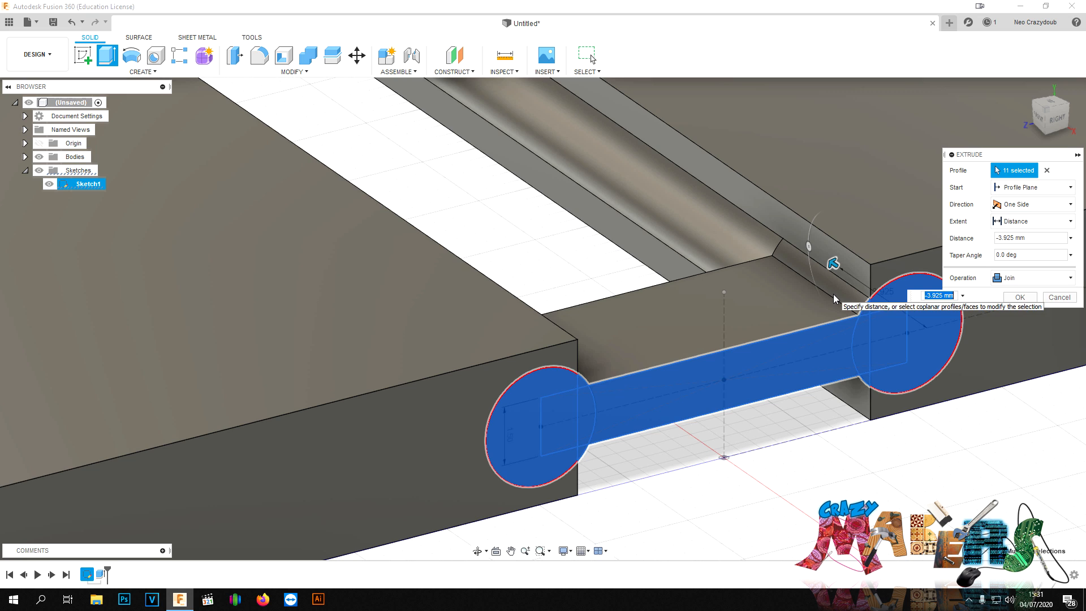
pyautogui.press('Return')
pyautogui.click(1024, 277)
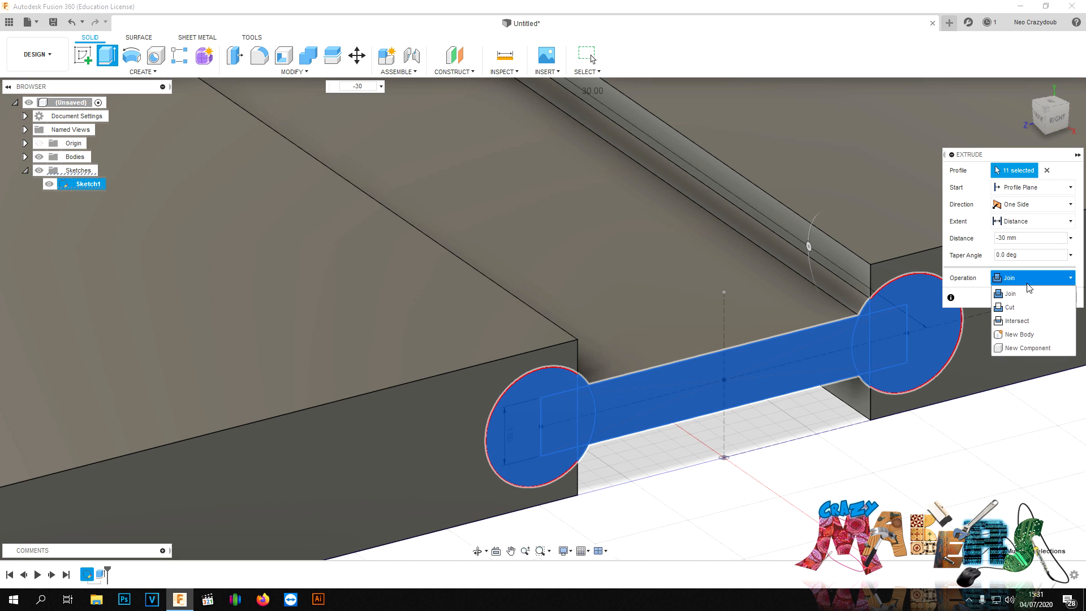
pyautogui.click(1005, 336)
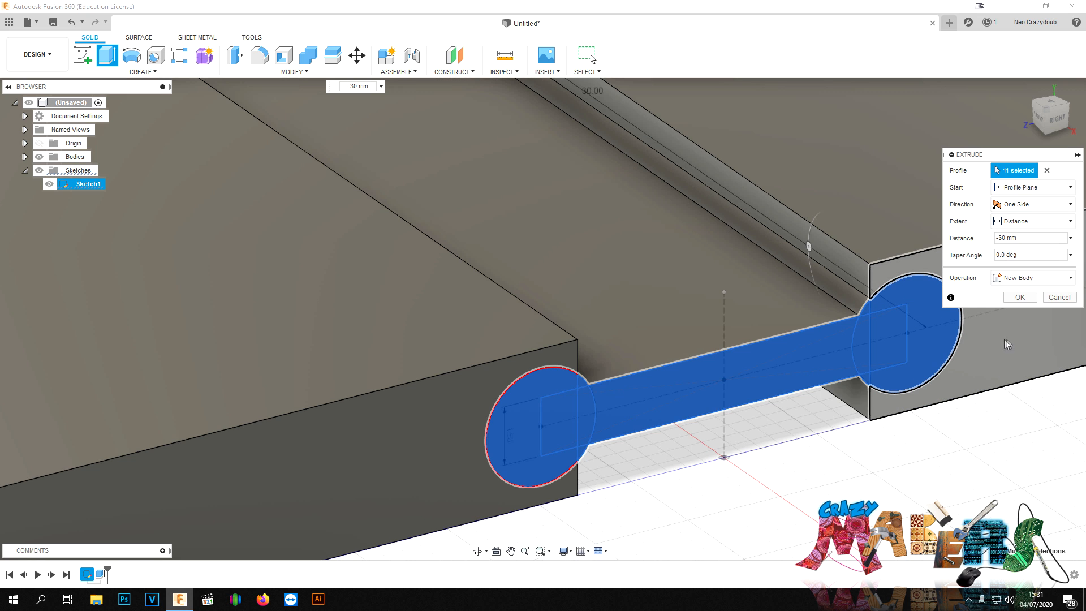
pyautogui.click(1017, 299)
# Reopen the side-profile sketch for editing and set the length of both plates to 20 mm.
pyautogui.scroll(-8, 950, 344)
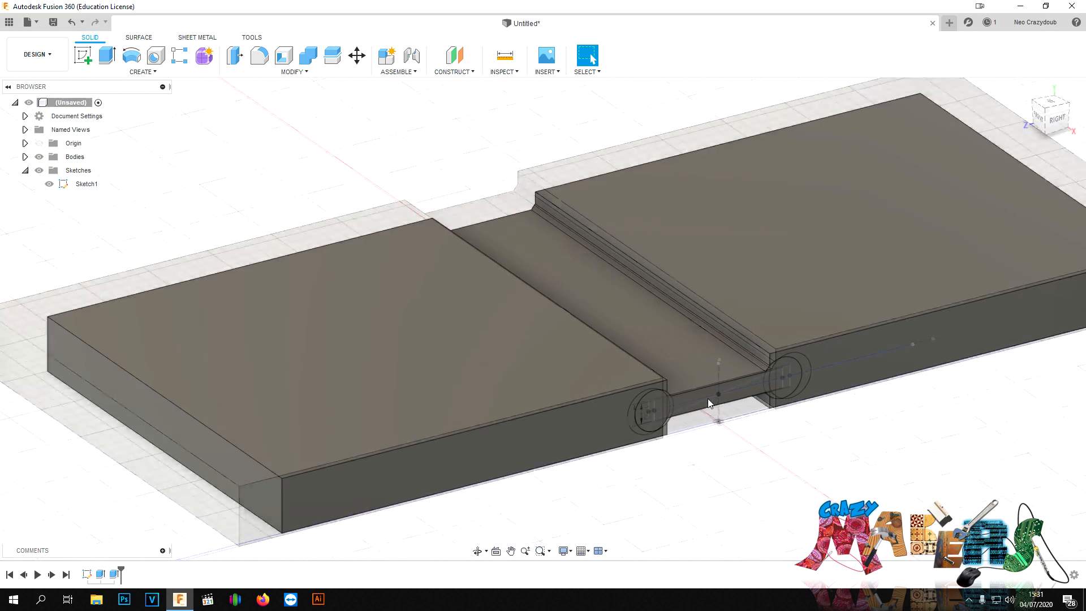
pyautogui.scroll(3, 739, 386)
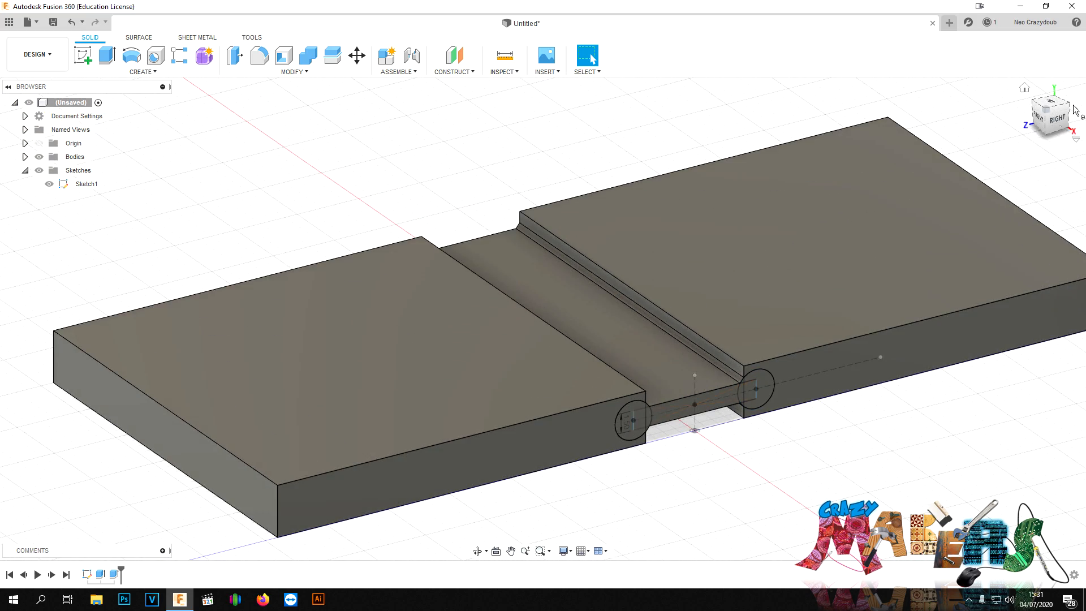
pyautogui.click(1050, 104)
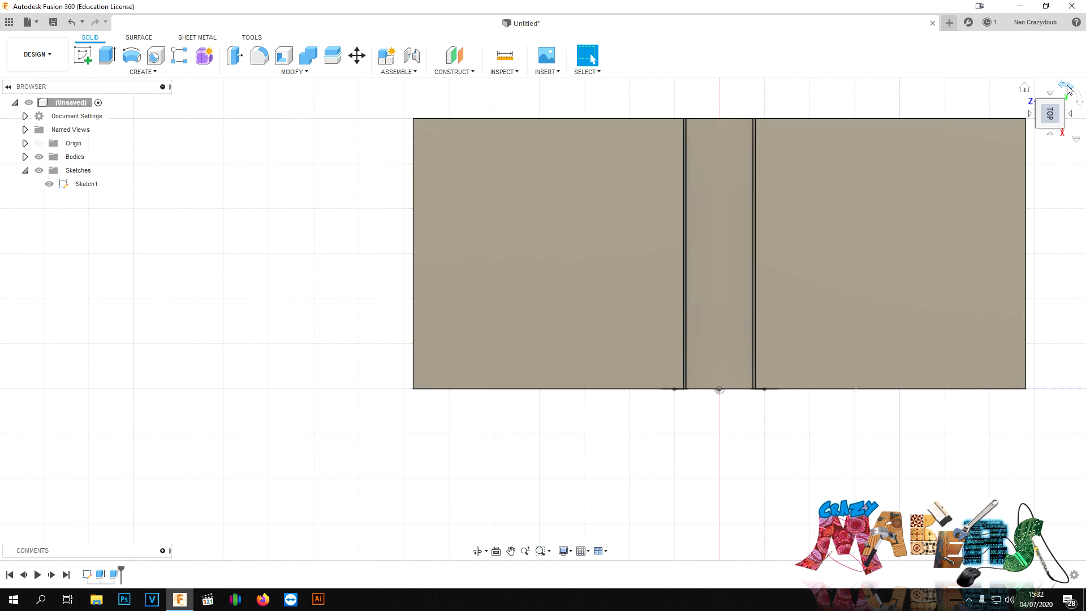
pyautogui.click(1068, 90)
pyautogui.moveTo(771, 226); pyautogui.dragTo(833, 304, button='middle')
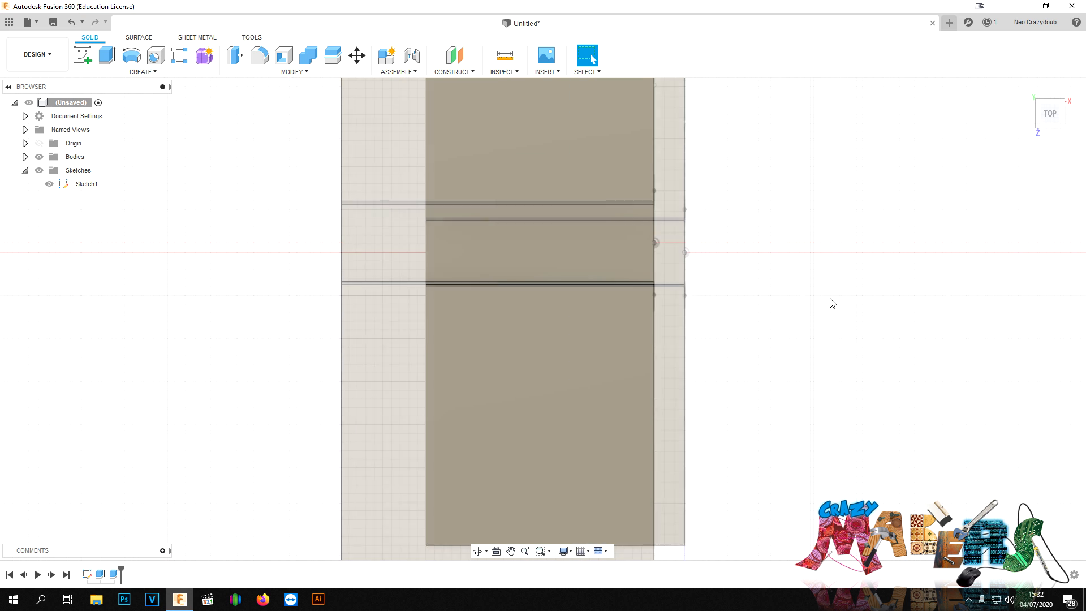
pyautogui.scroll(-3, 833, 303)
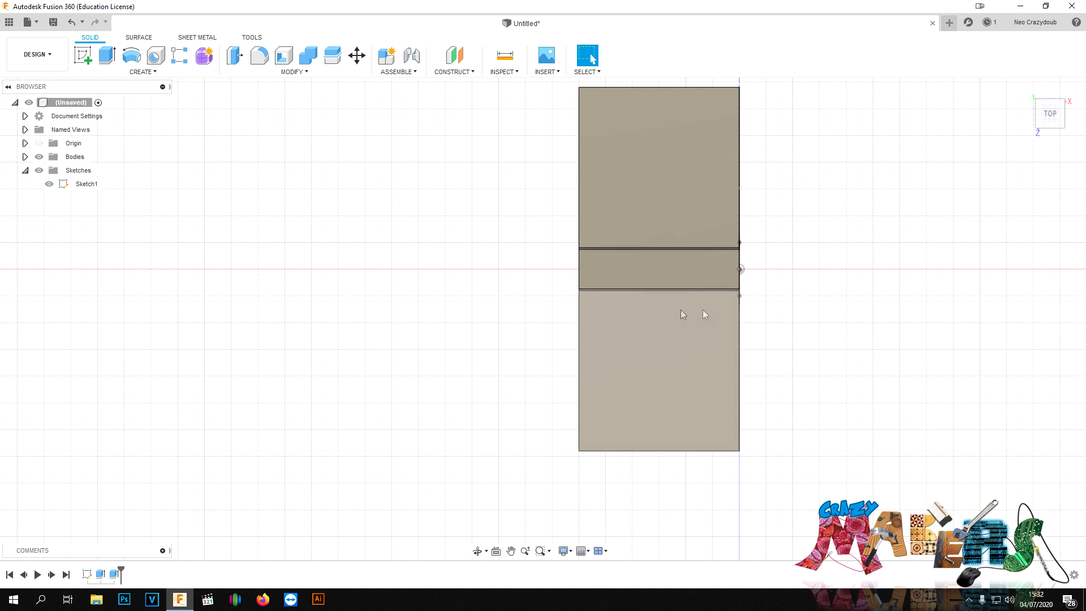
pyautogui.click(87, 574)
pyautogui.rightClick(87, 574)
pyautogui.click(116, 456)
pyautogui.scroll(3, 640, 311)
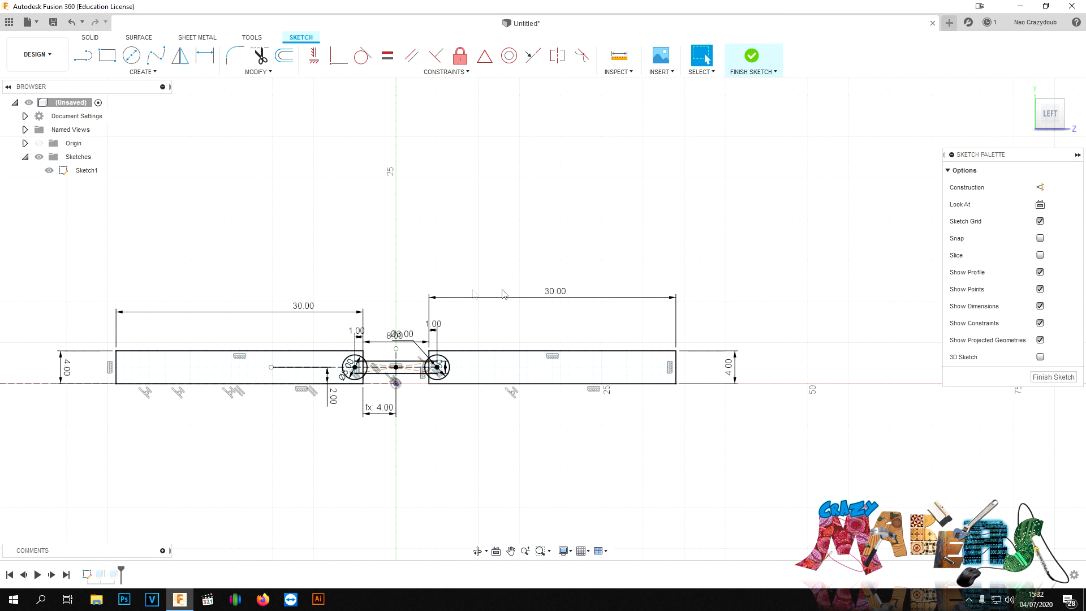
pyautogui.doubleClick(567, 293)
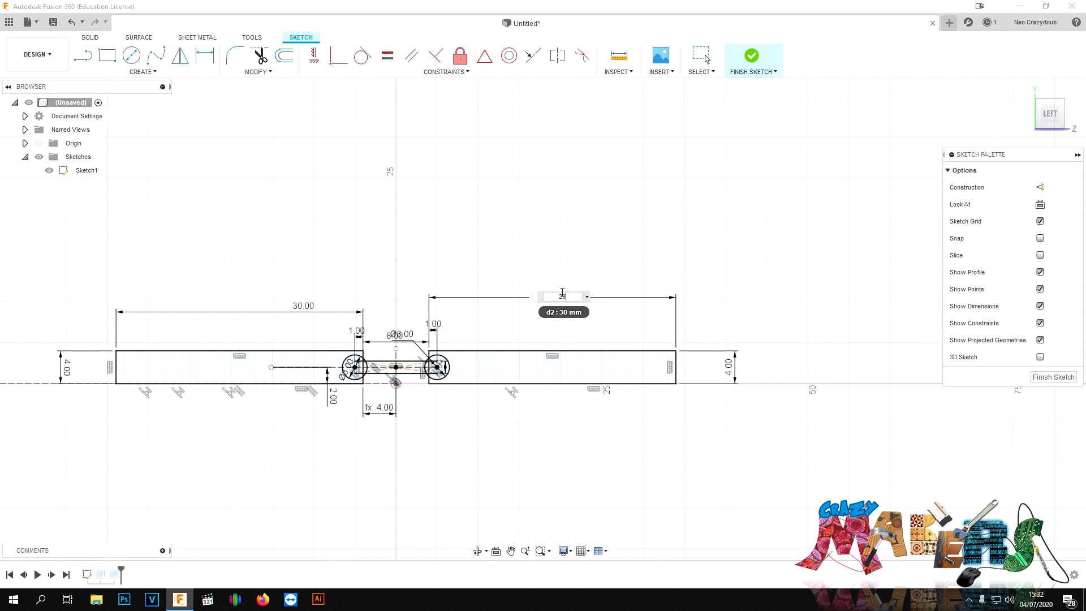
pyautogui.press('Return')
pyautogui.doubleClick(304, 306)
pyautogui.write('20')
pyautogui.press('Return')
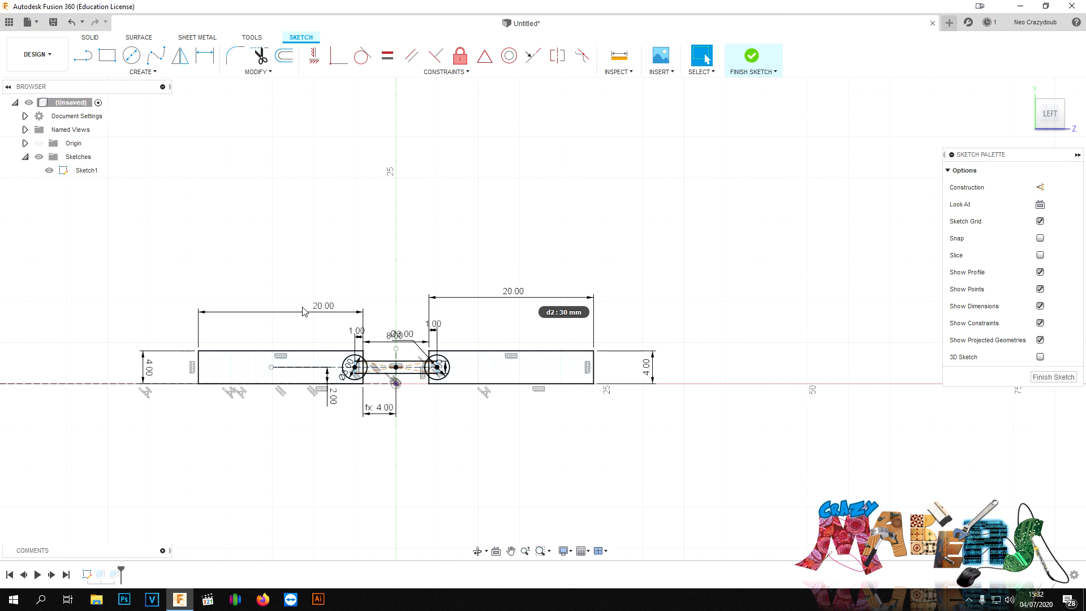
# Move the plate gap dimension clear of the other dimensions, set it to 6 mm and finish the sketch.
pyautogui.scroll(5, 383, 342)
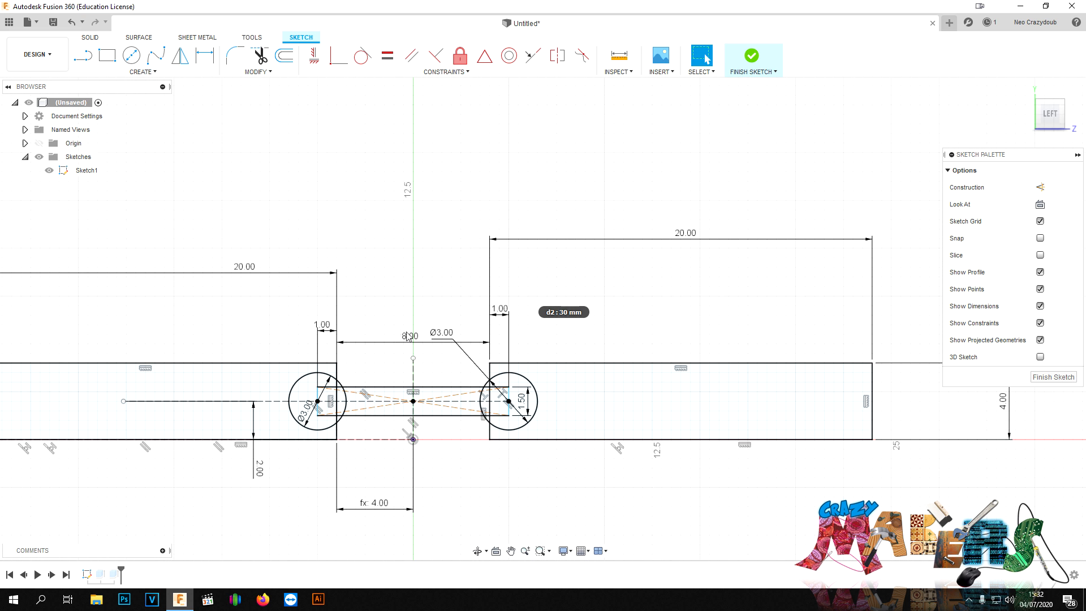
pyautogui.moveTo(410, 338); pyautogui.dragTo(411, 282)
pyautogui.doubleClick(411, 277)
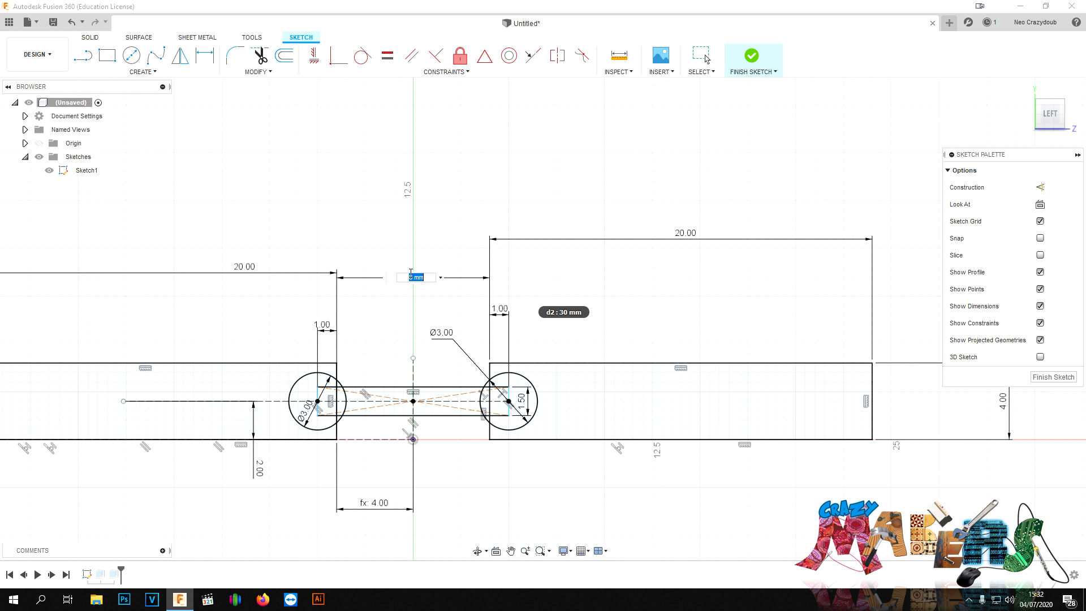
pyautogui.write('6')
pyautogui.press('Return')
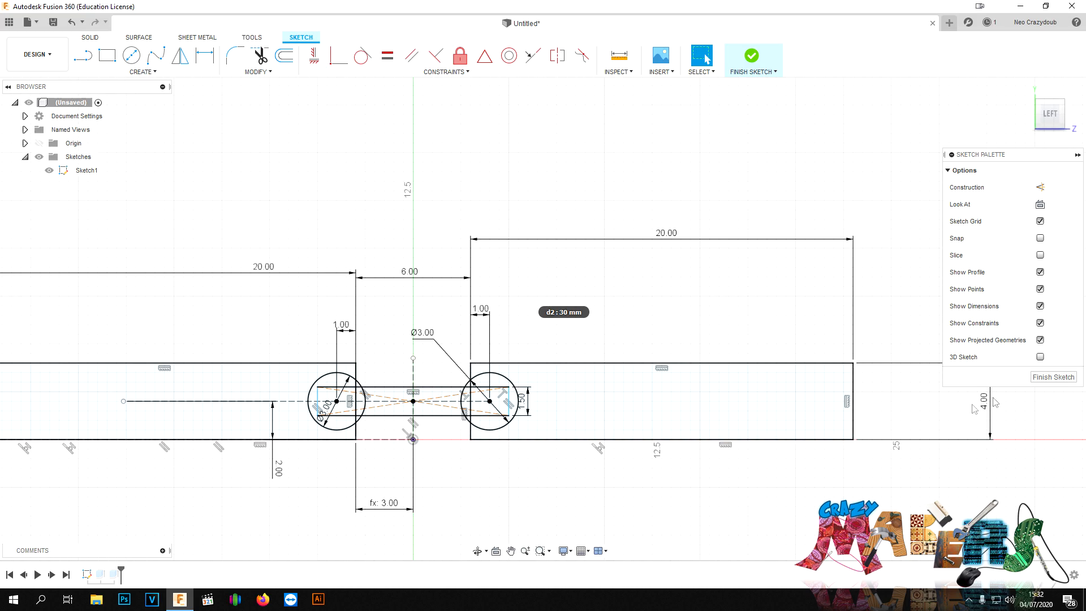
pyautogui.moveTo(1056, 117)
pyautogui.mouseDown()
pyautogui.moveTo(1070, 139)
pyautogui.moveTo(1064, 156)
pyautogui.moveTo(1057, 120)
pyautogui.mouseUp()
# Edit the extrusion of the two plates and set its distance to -20 mm.
pyautogui.scroll(-5, 628, 263)
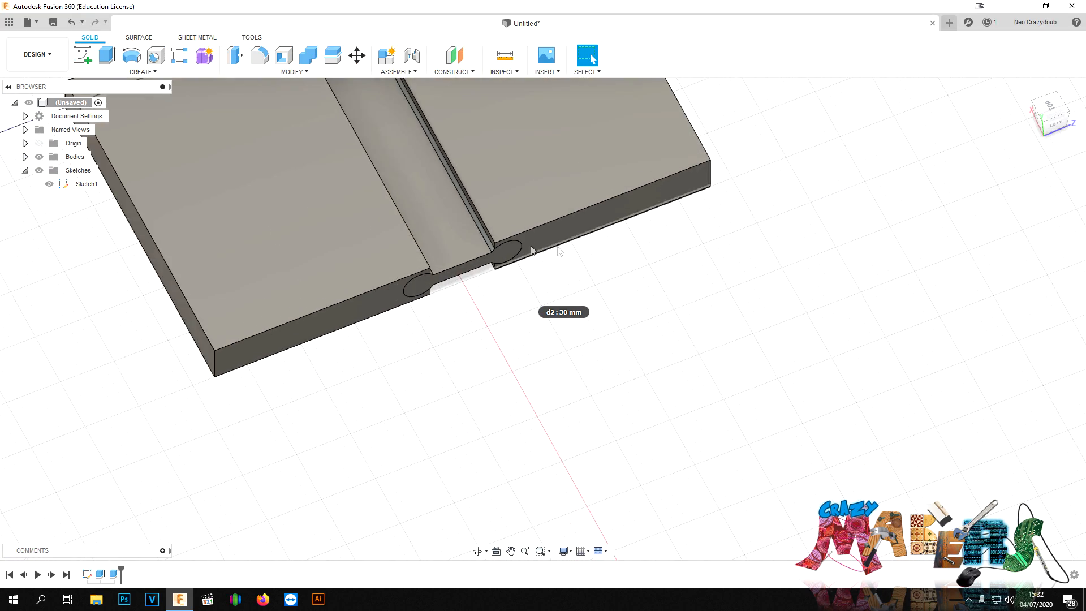
pyautogui.moveTo(272, 163); pyautogui.dragTo(462, 307, button='middle')
pyautogui.press('Escape')
pyautogui.scroll(2, 507, 280)
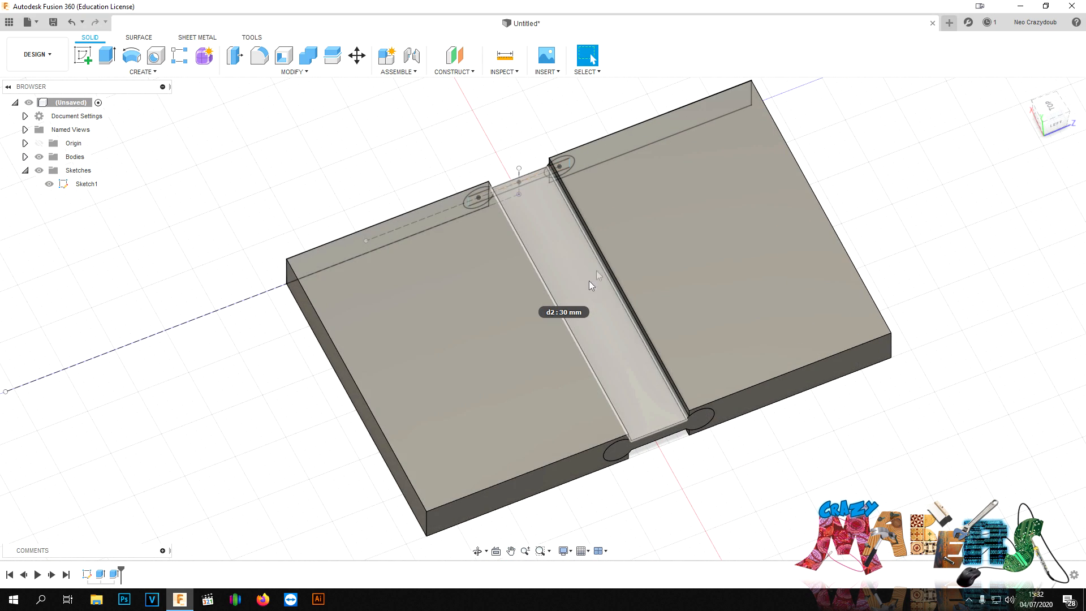
pyautogui.click(100, 573)
pyautogui.rightClick(103, 572)
pyautogui.click(129, 458)
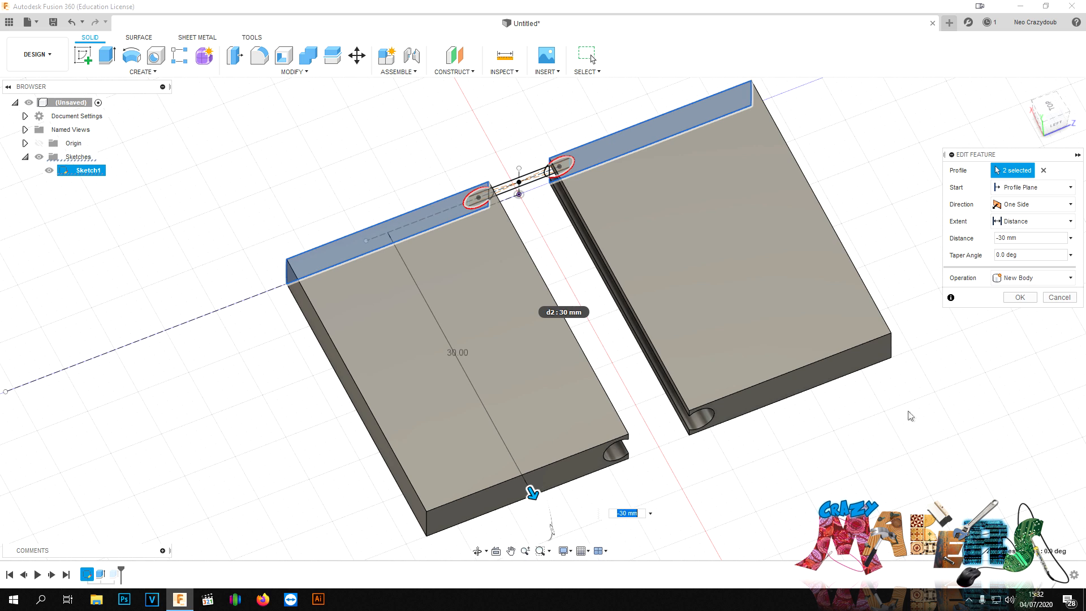
pyautogui.write('-30')
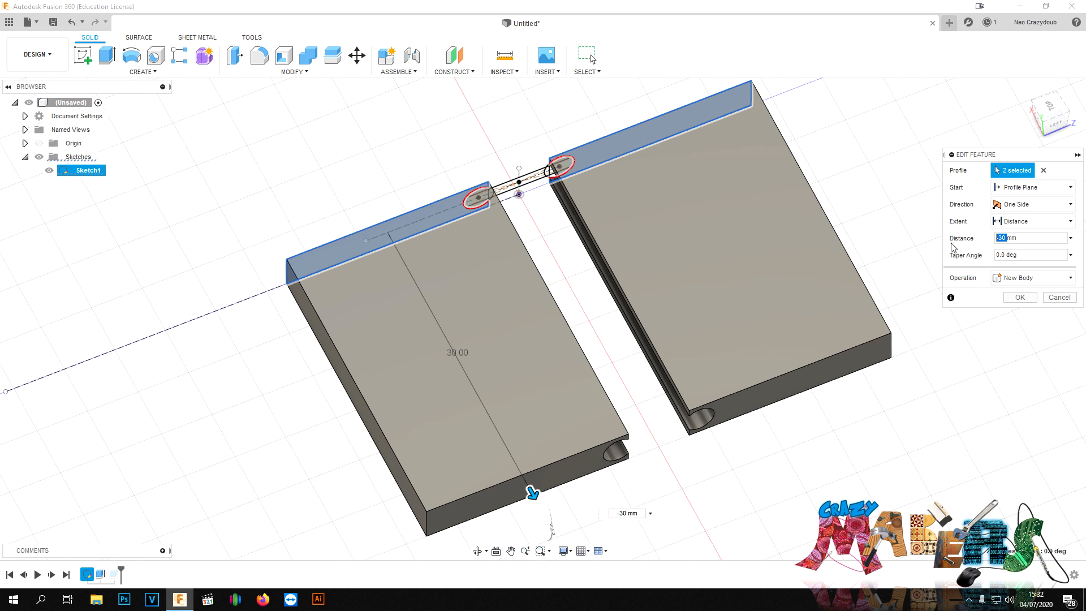
pyautogui.press('Return')
# Set the extrusion distance of the connector to -20 mm and view the model from the top.
pyautogui.click(114, 575)
pyautogui.rightClick(115, 574)
pyautogui.click(156, 497)
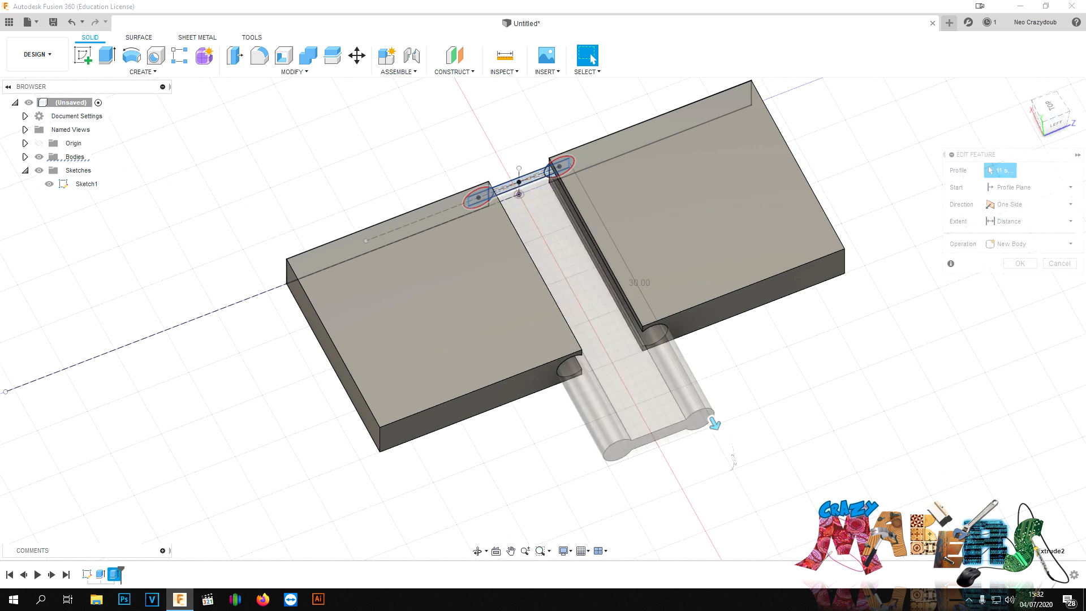
pyautogui.write('-20')
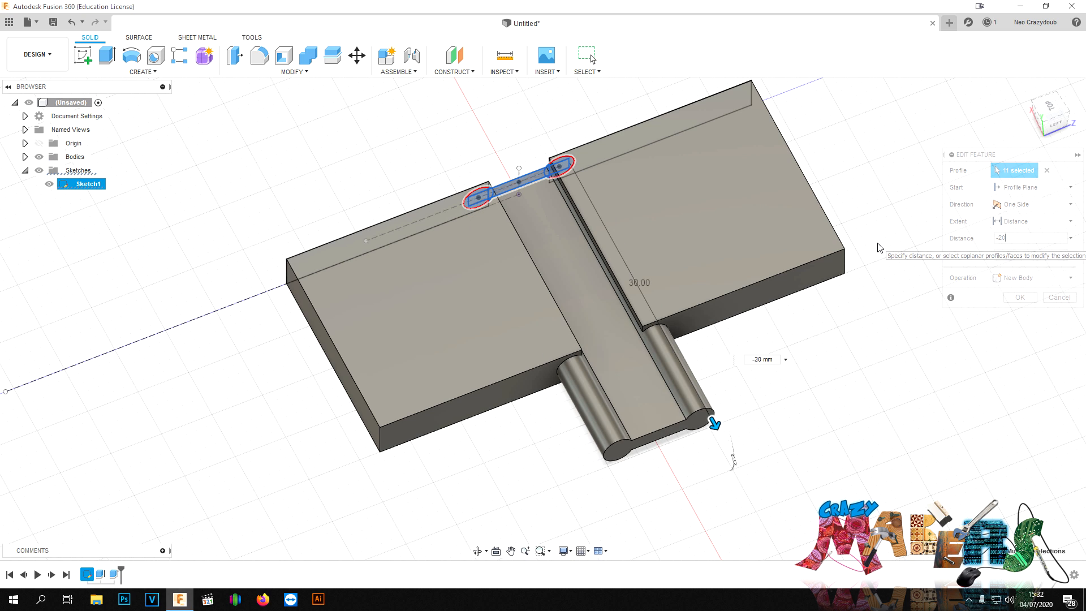
pyautogui.press('Escape')
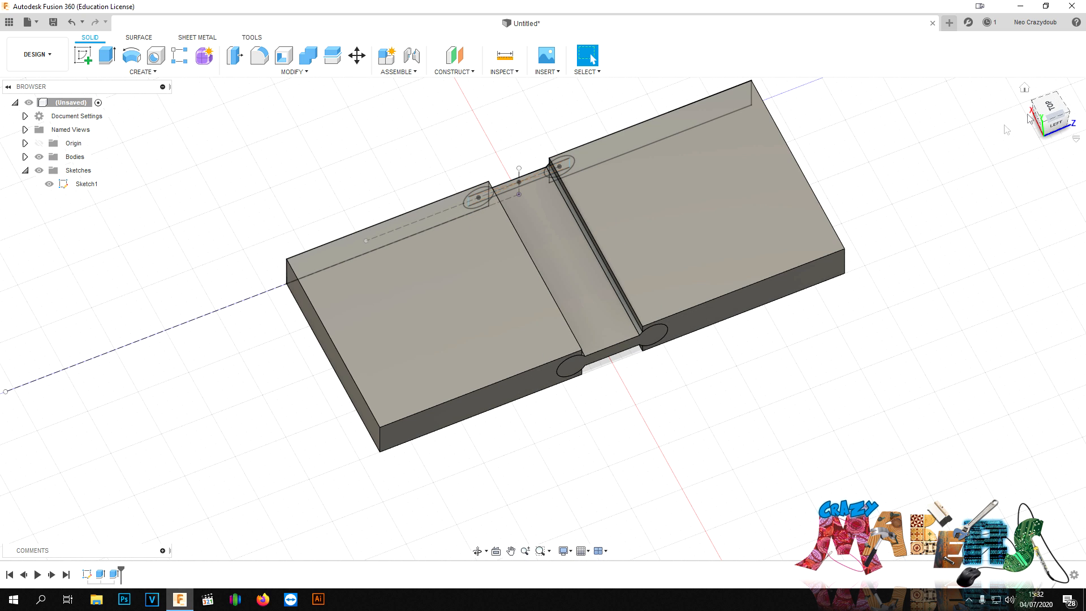
pyautogui.click(1053, 109)
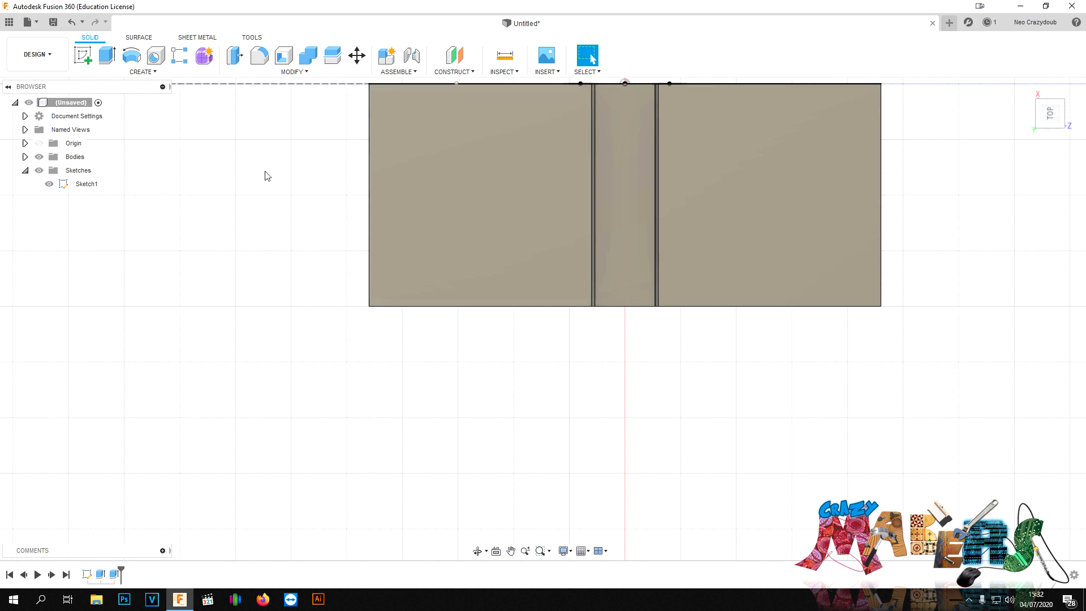
# Start a sketch on the upper face of one plate and draw an off-centre construction line across its full width.
pyautogui.click(79, 56)
pyautogui.click(516, 226)
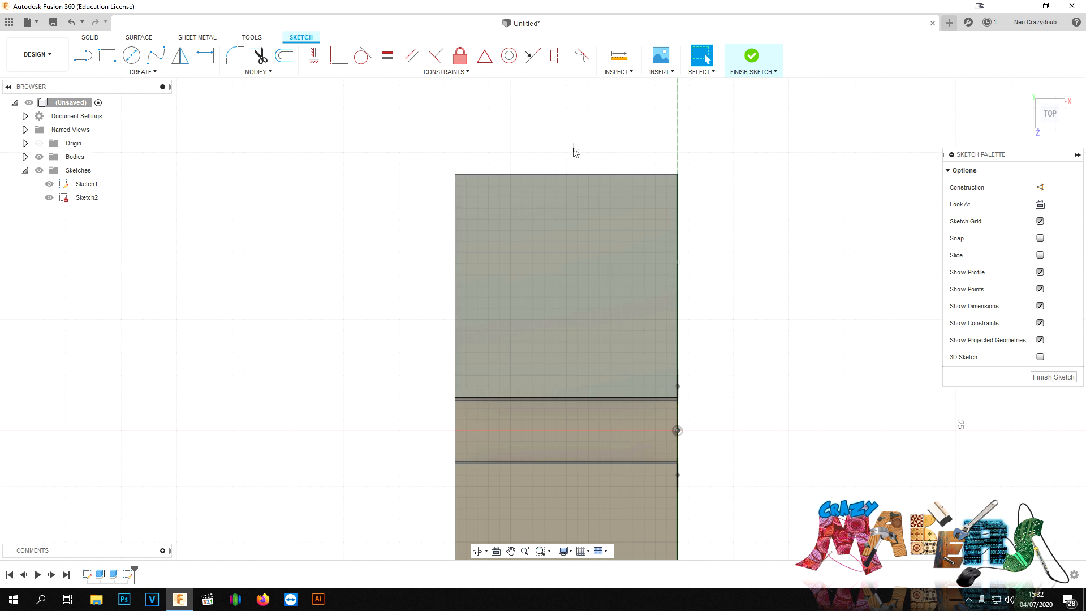
pyautogui.press('l')
pyautogui.click(455, 220)
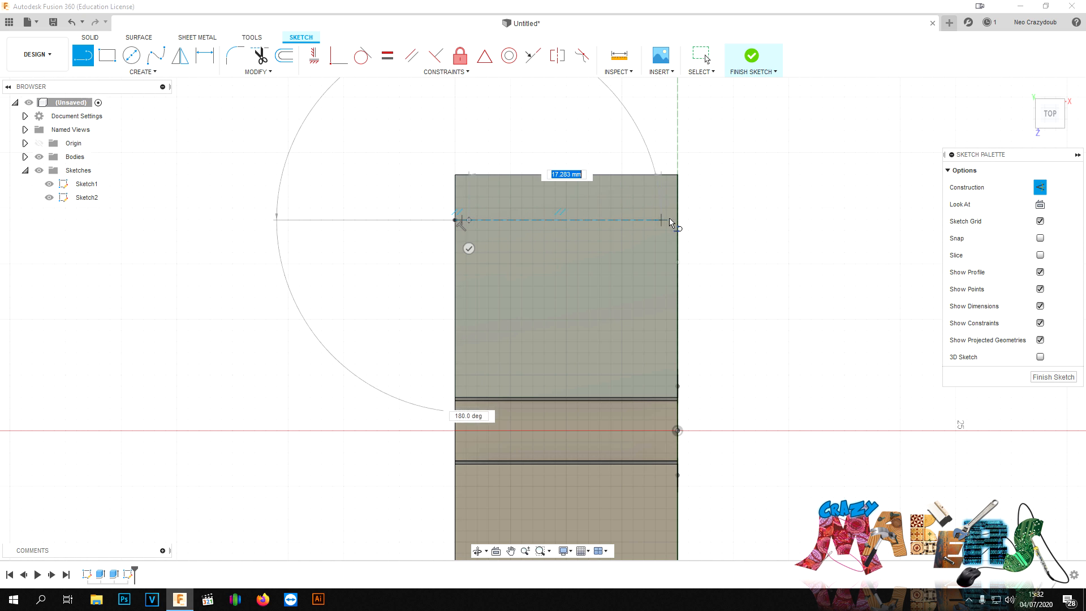
pyautogui.click(678, 220)
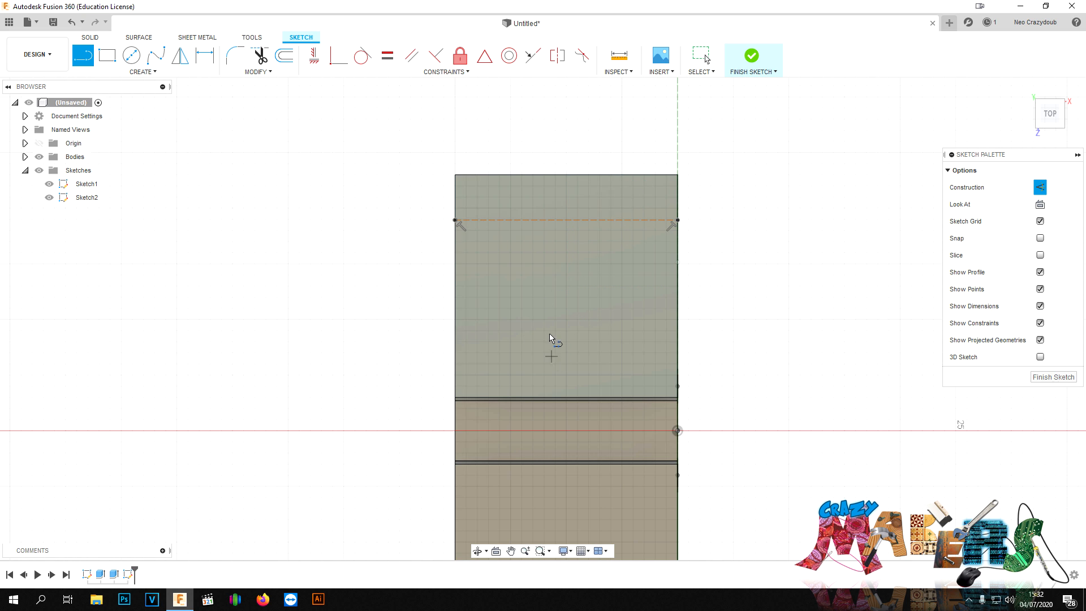
# Draw a construction centreline between the midpoints of the plate's outer and inner edges, and delete the off-centre cross line.
pyautogui.click(566, 175)
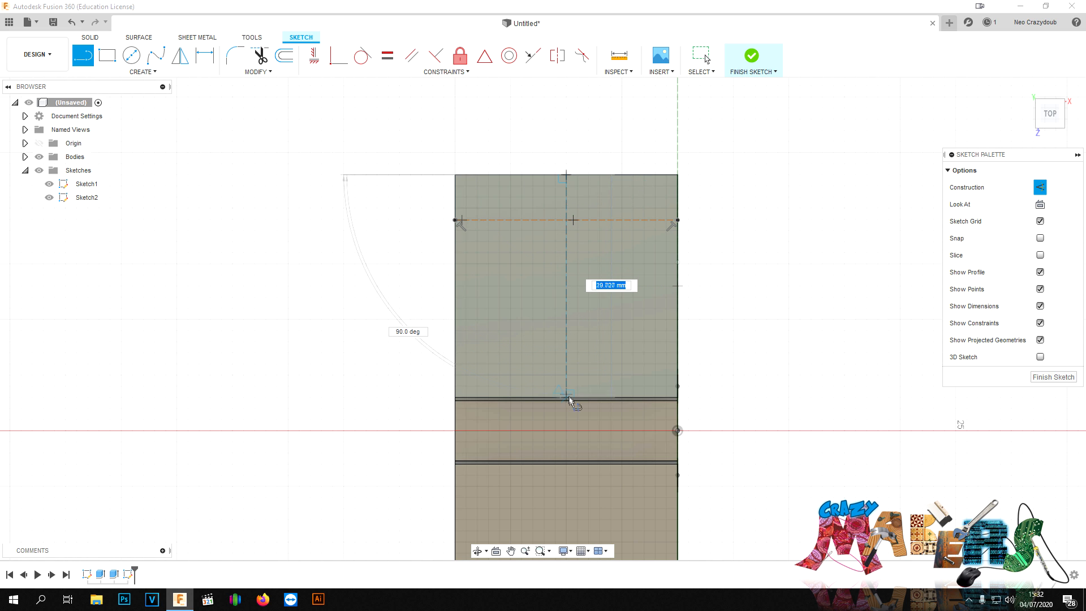
pyautogui.click(567, 398)
pyautogui.press('Escape')
pyautogui.click(626, 220)
pyautogui.press('Delete')
# Draw a construction line across the plate between the midpoints of its two side edges.
pyautogui.press('l')
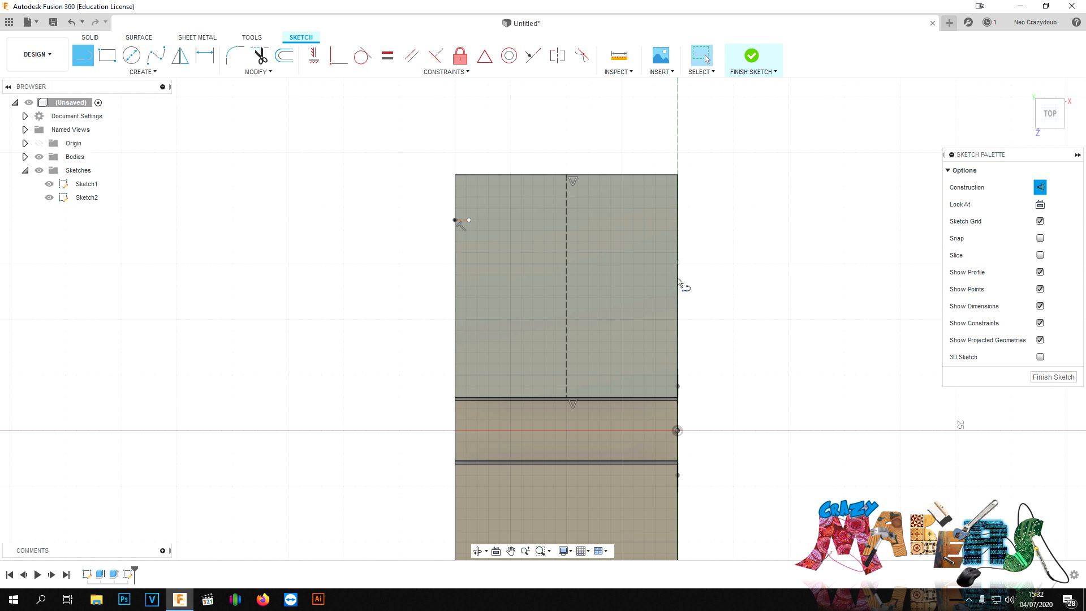
pyautogui.click(678, 286)
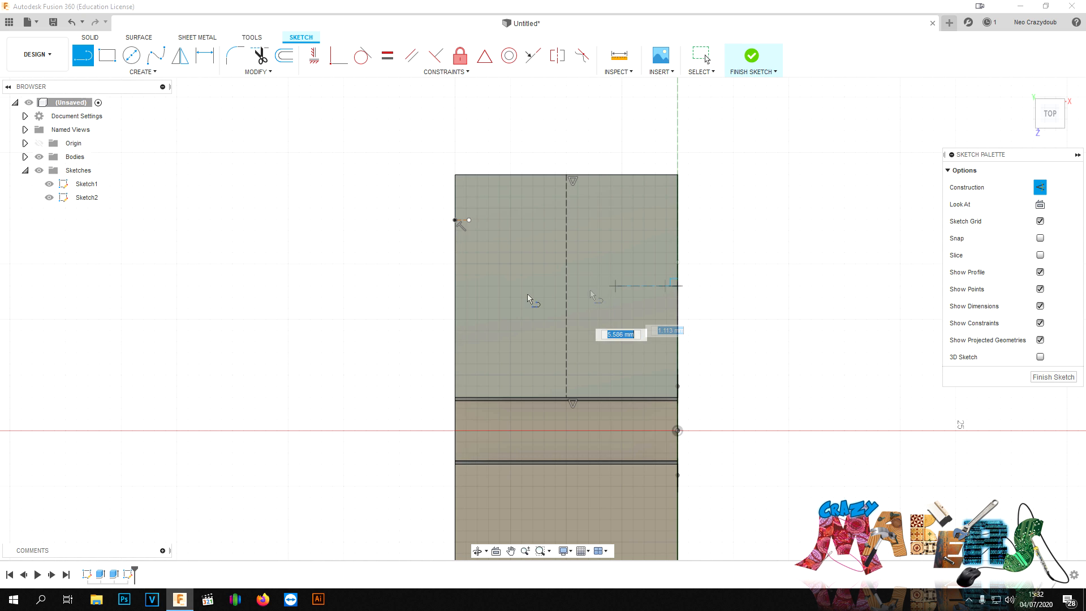
pyautogui.click(456, 287)
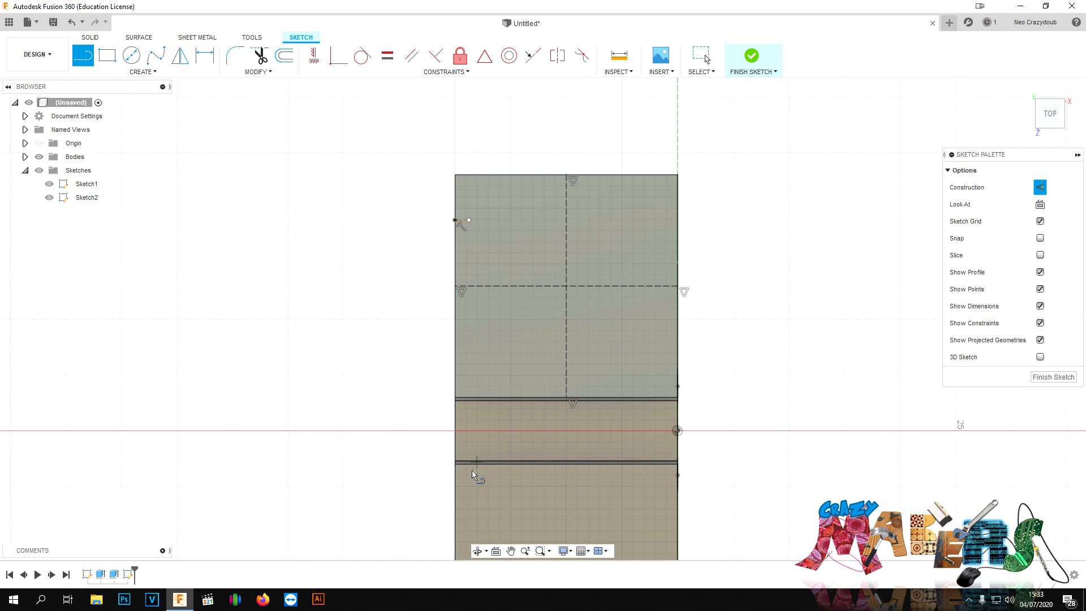
# Draw a circle near the plate's outer corner beside the origin axis and set its diameter to 3 mm.
pyautogui.press('c')
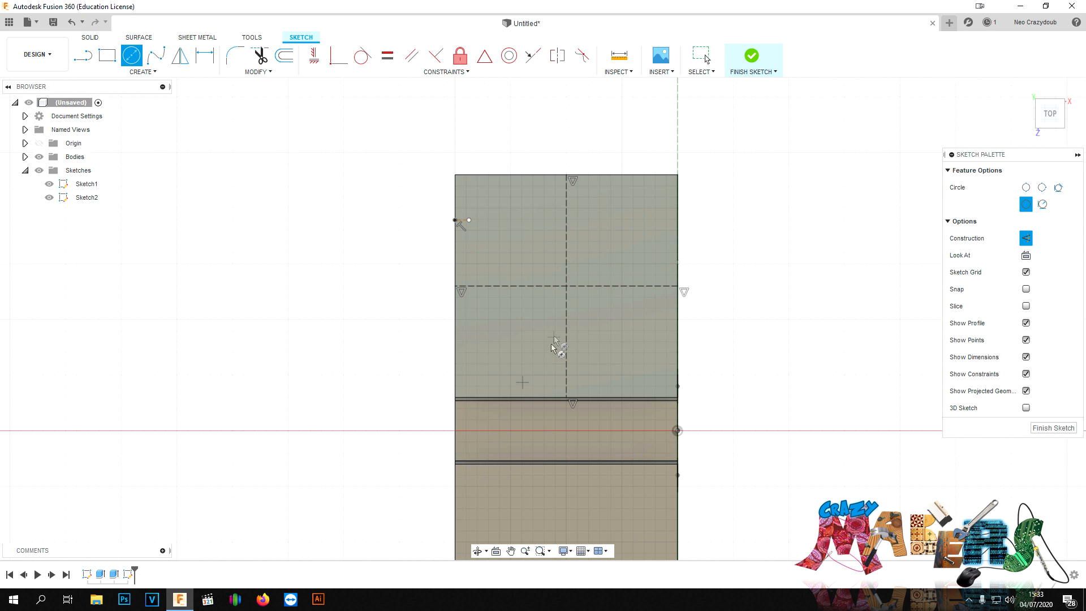
pyautogui.click(644, 205)
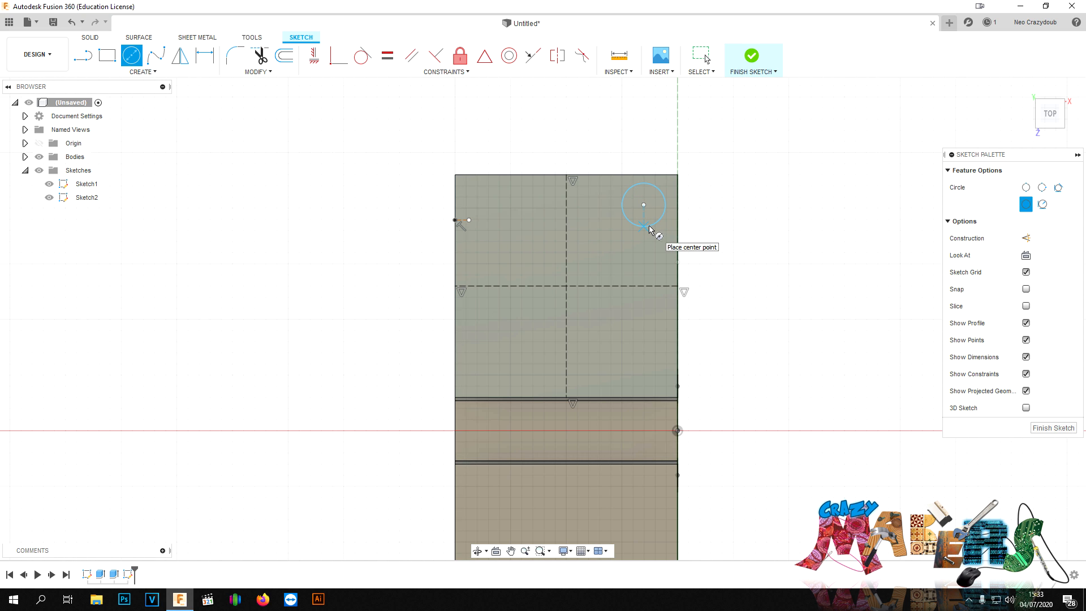
pyautogui.press('d')
pyautogui.click(658, 222)
pyautogui.click(721, 169)
pyautogui.write('3')
pyautogui.press('Return')
# Try to dimension the circle's outline from the plate's outer edge.
pyautogui.click(652, 222)
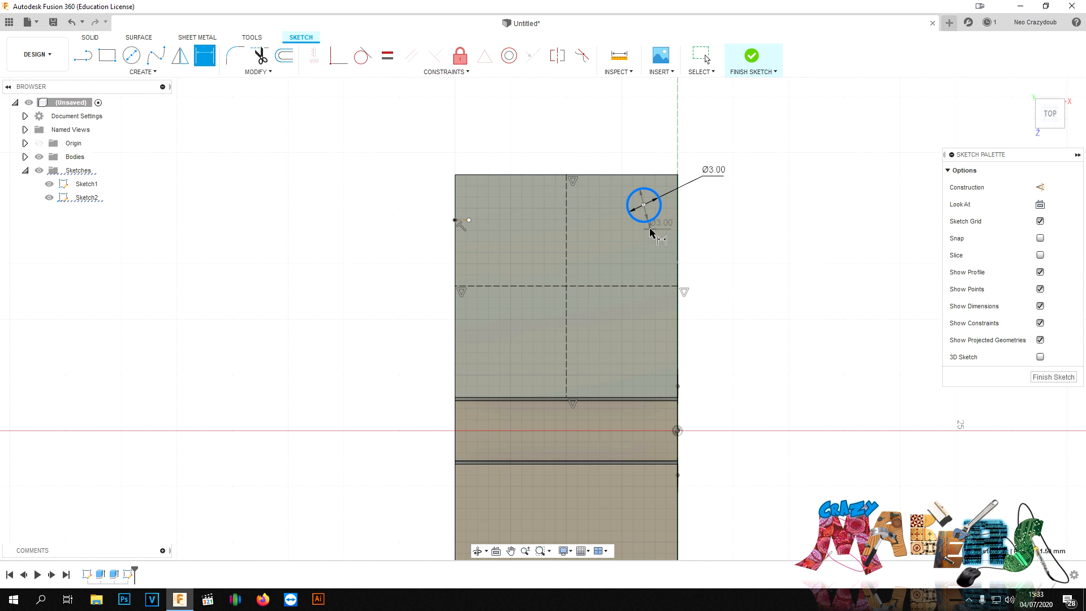
pyautogui.press('Escape')
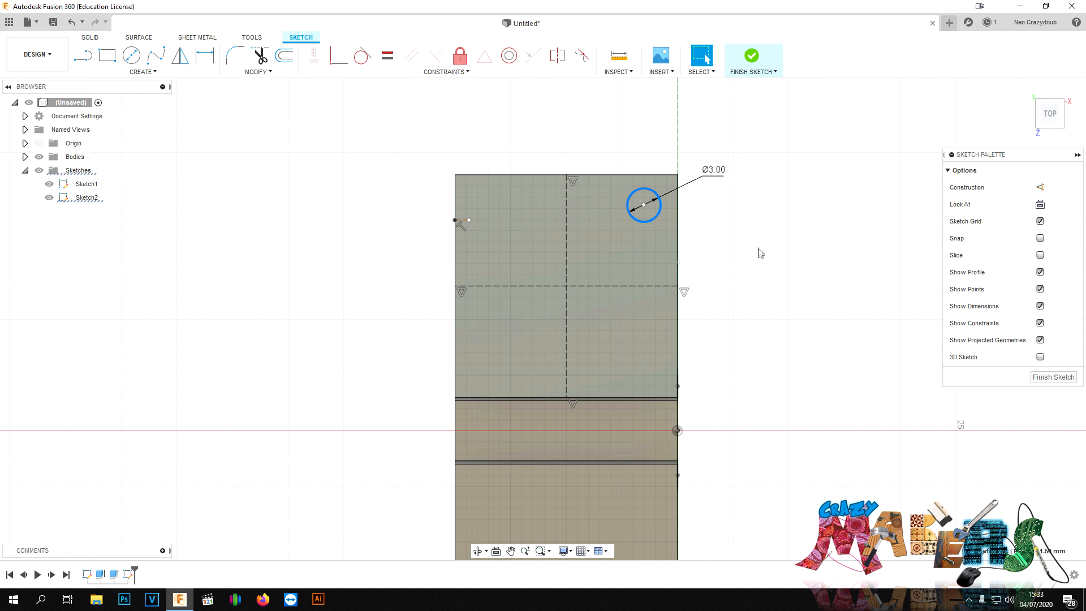
pyautogui.press('d')
pyautogui.click(633, 215)
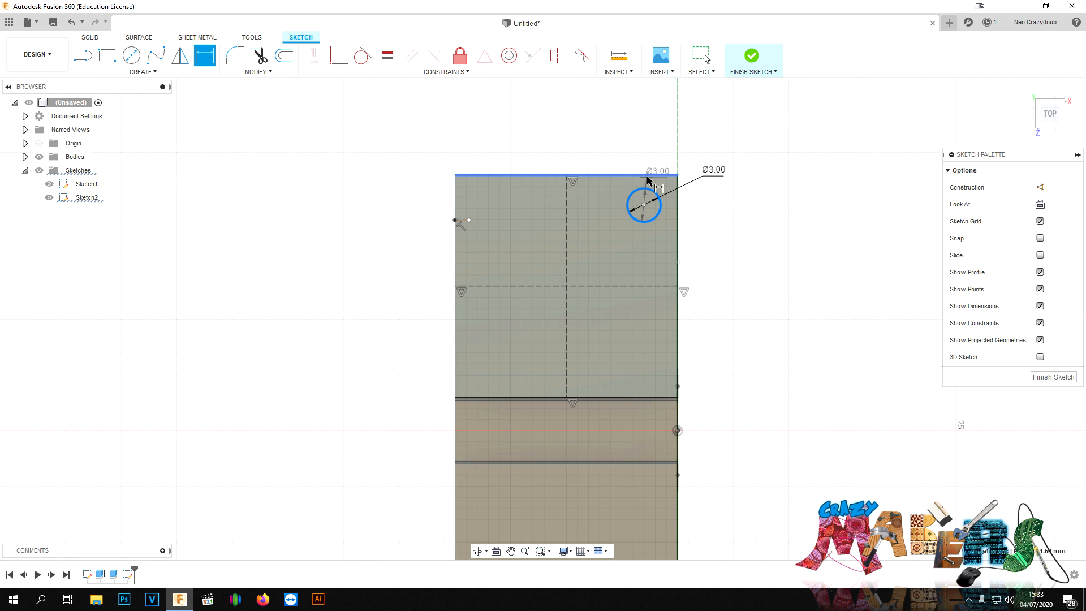
pyautogui.click(648, 179)
pyautogui.click(625, 313)
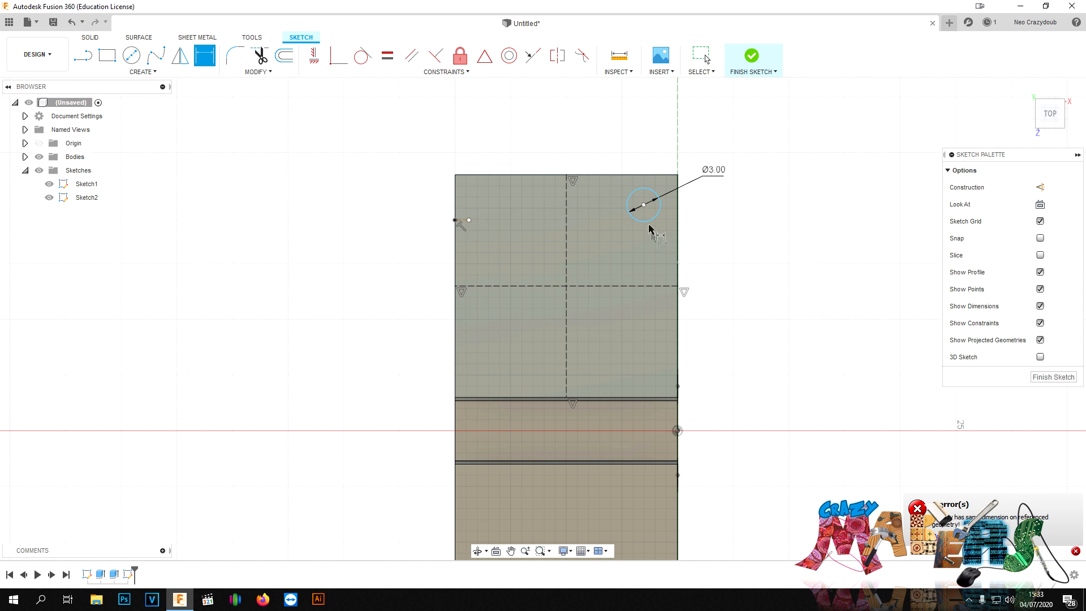
# Set the distance from the circle's centre to the plate's outer edge to 3 mm.
pyautogui.click(645, 207)
pyautogui.click(644, 177)
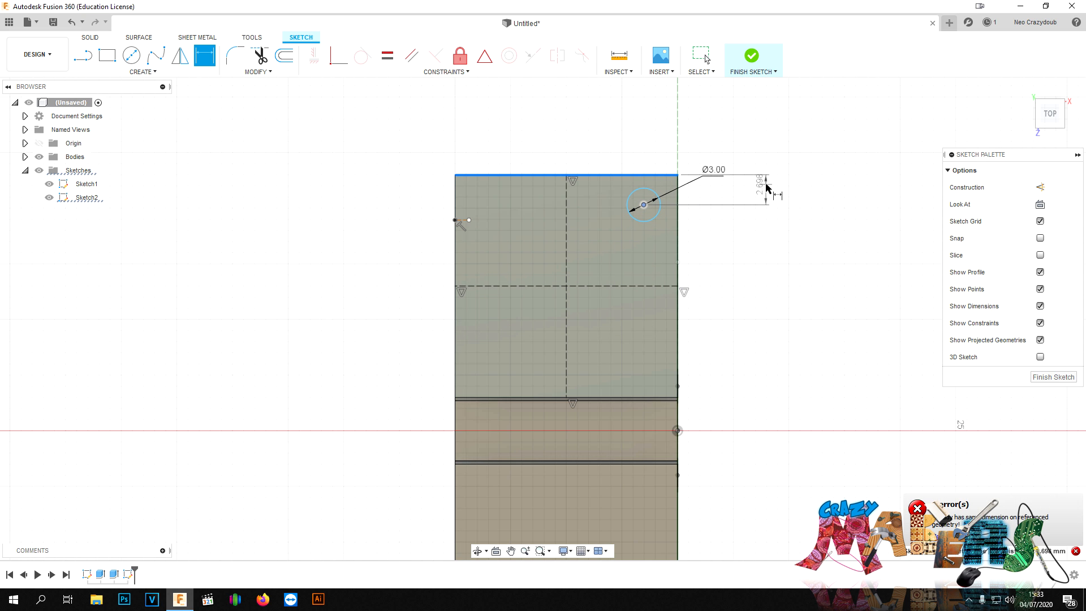
pyautogui.click(760, 188)
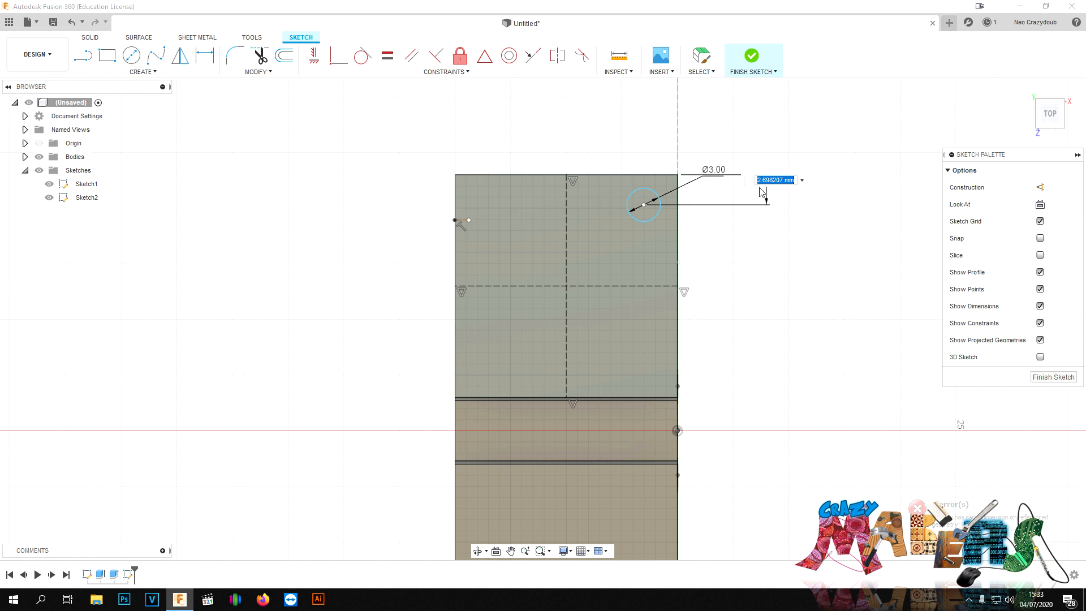
pyautogui.write('3')
pyautogui.press('Return')
# Set the distance from the circle's centre to the adjacent side edge of the plate to 3 mm.
pyautogui.click(645, 208)
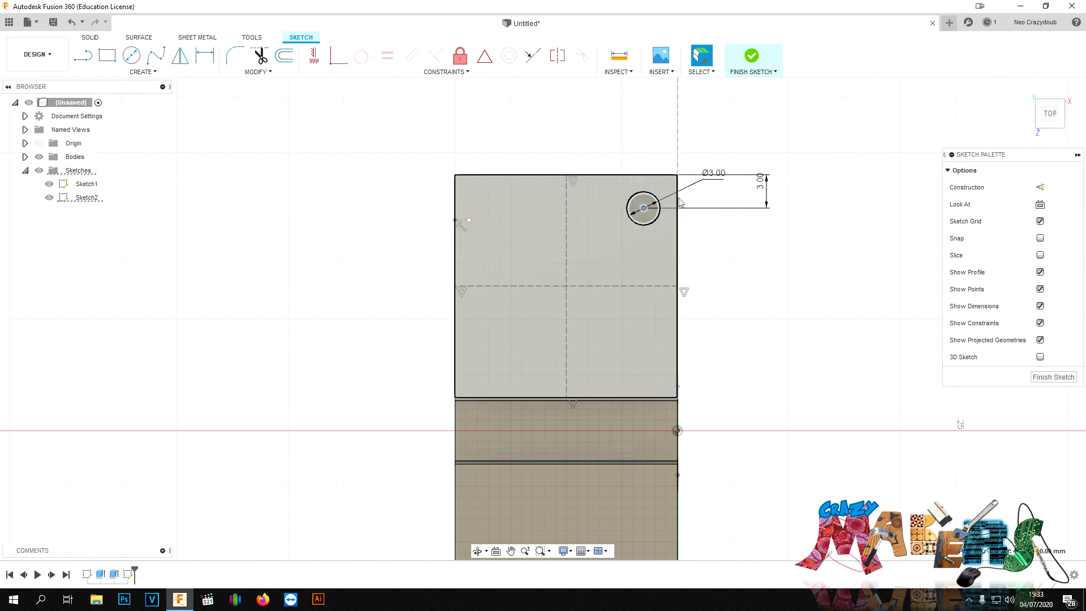
pyautogui.press('d')
pyautogui.click(679, 202)
pyautogui.click(656, 132)
pyautogui.write('3')
pyautogui.press('Return')
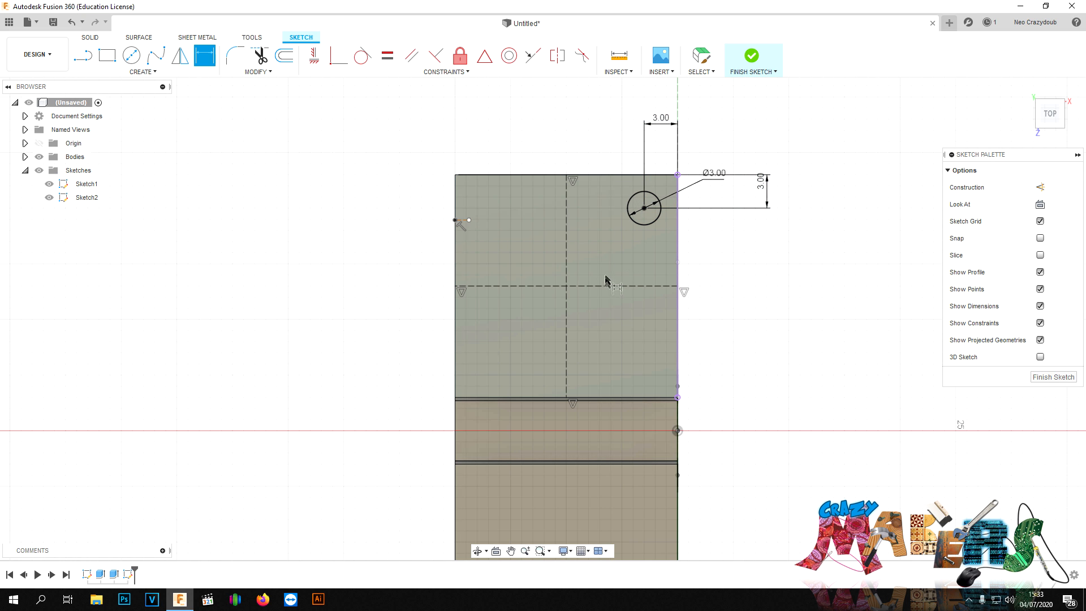
pyautogui.press('Escape')
# Mirror the 3 mm circle across the plate's lengthwise construction centreline.
pyautogui.click(653, 223)
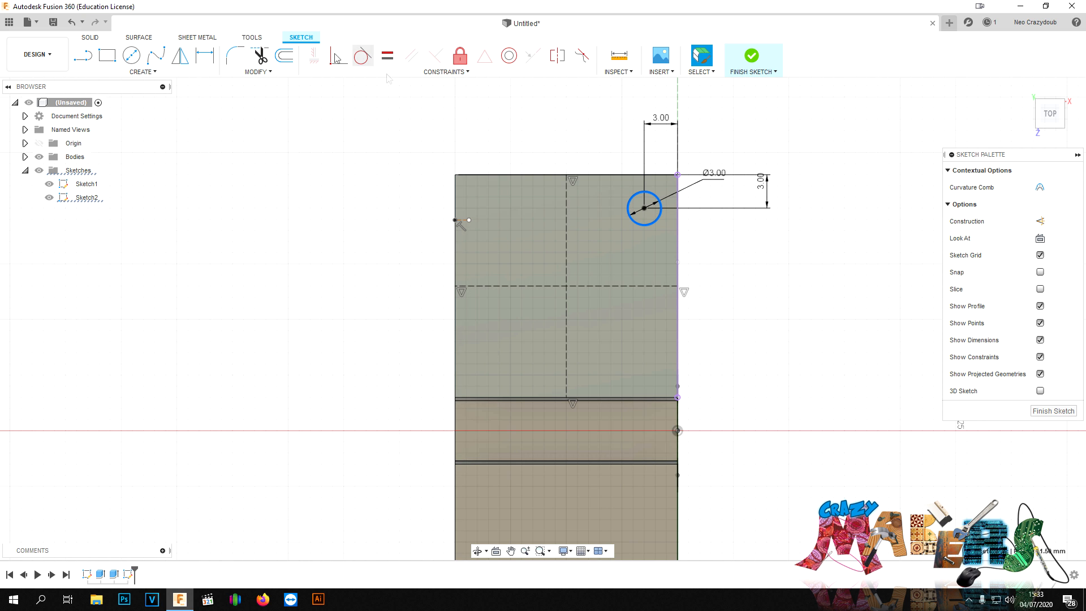
pyautogui.click(157, 72)
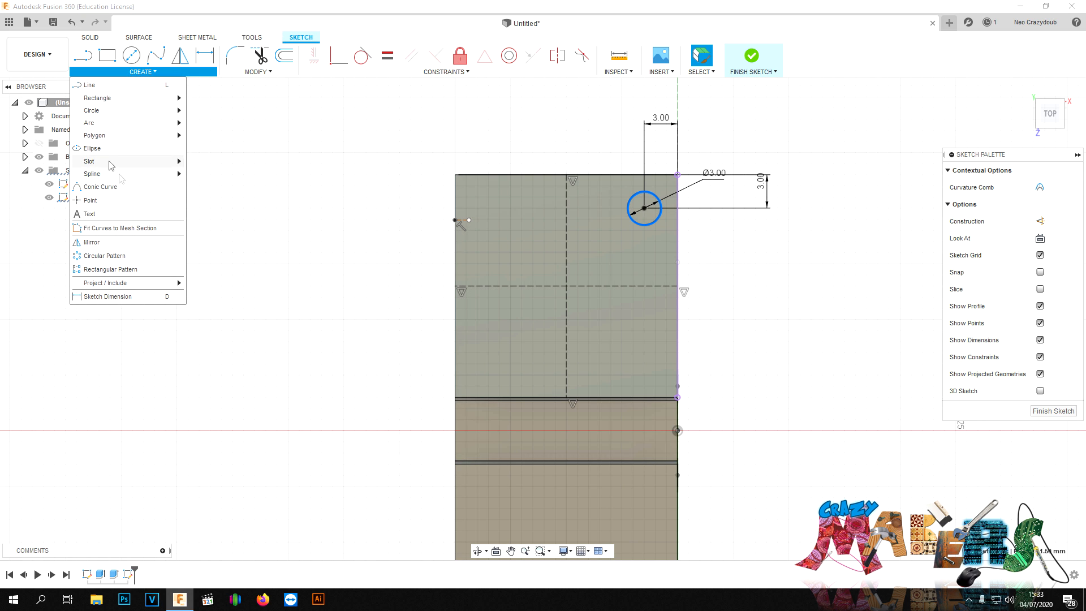
pyautogui.click(90, 242)
pyautogui.click(858, 188)
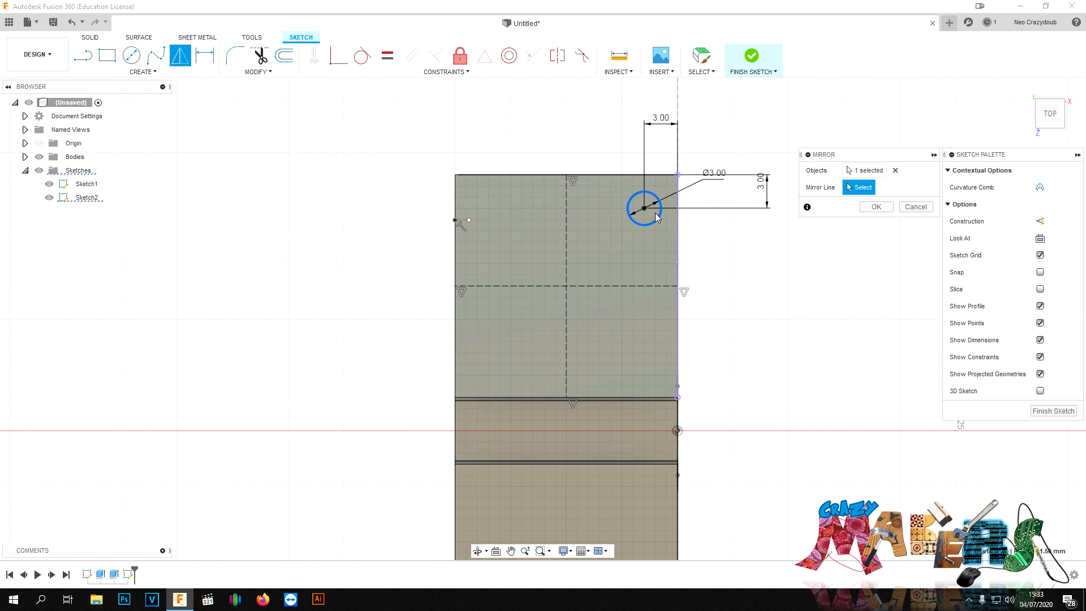
pyautogui.click(568, 222)
pyautogui.click(876, 207)
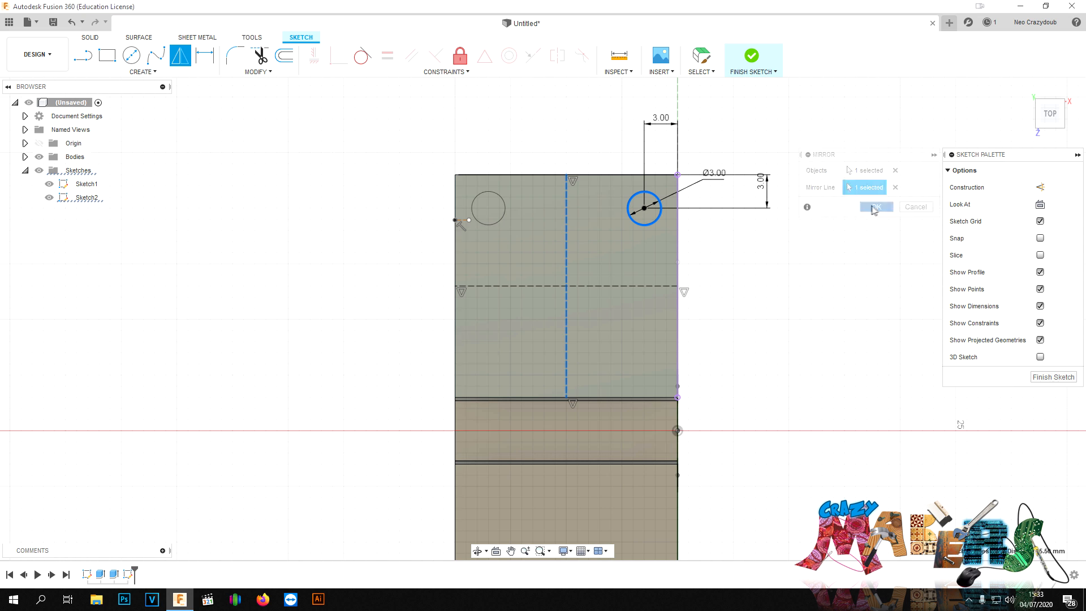
# Mirror both 3 mm circles across the construction line that crosses the plate.
pyautogui.click(648, 225)
pyautogui.click(501, 222)
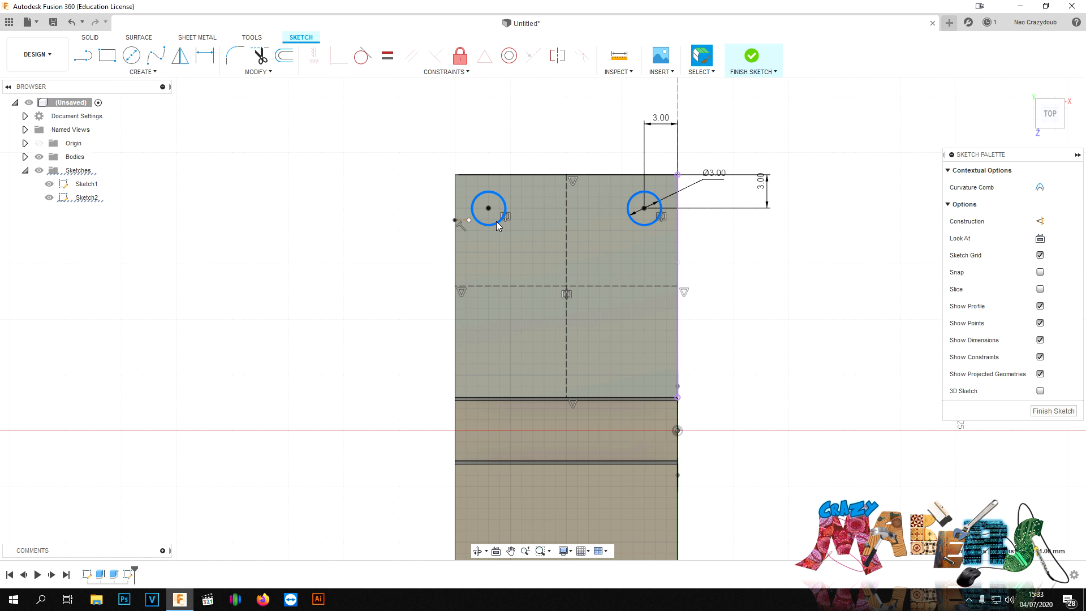
pyautogui.click(164, 73)
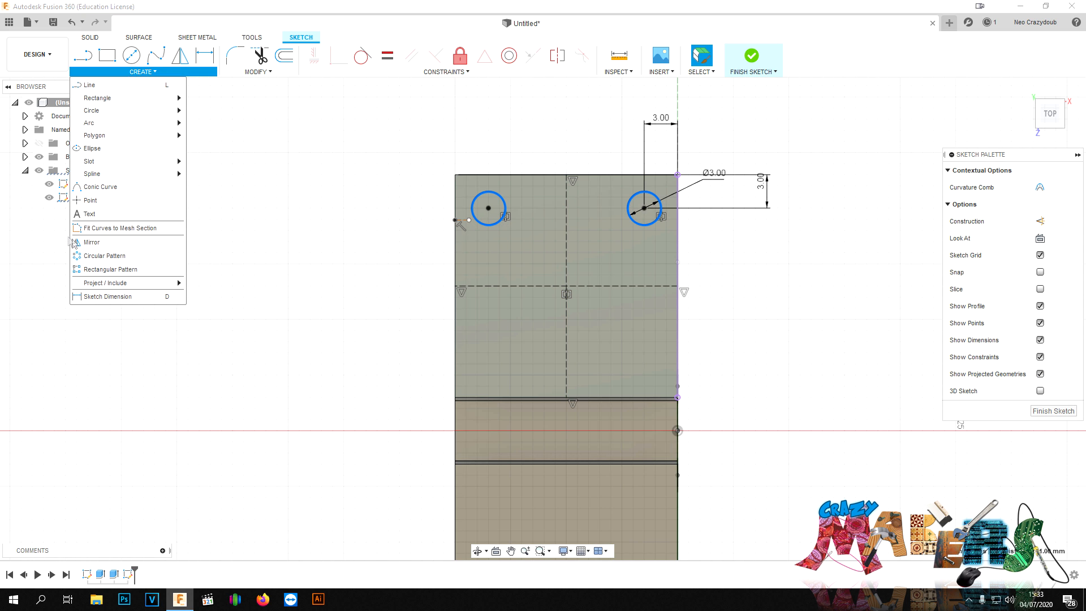
pyautogui.click(102, 244)
pyautogui.click(858, 187)
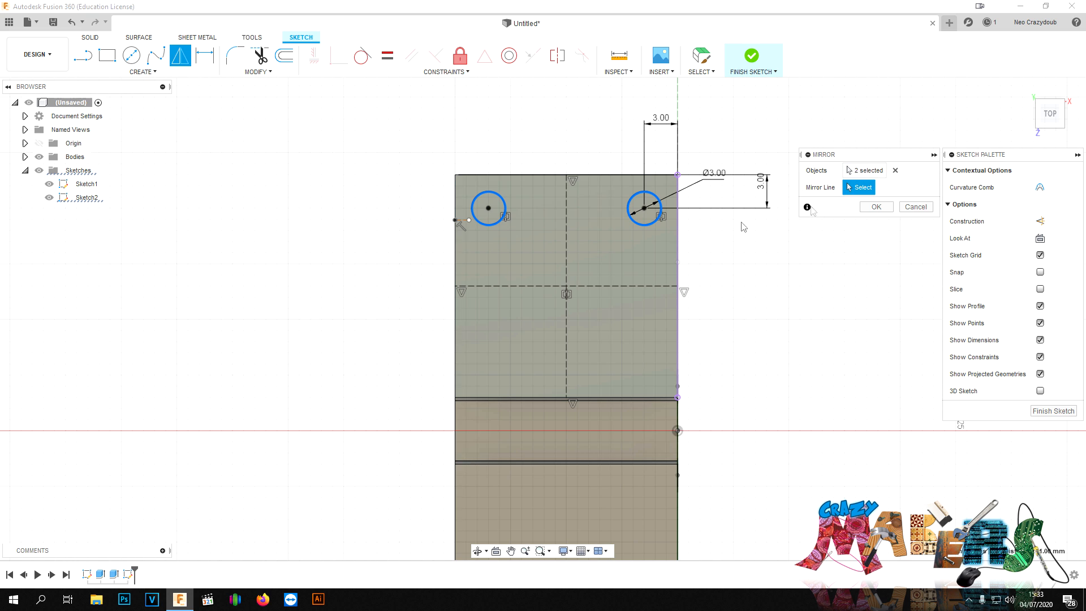
pyautogui.click(624, 286)
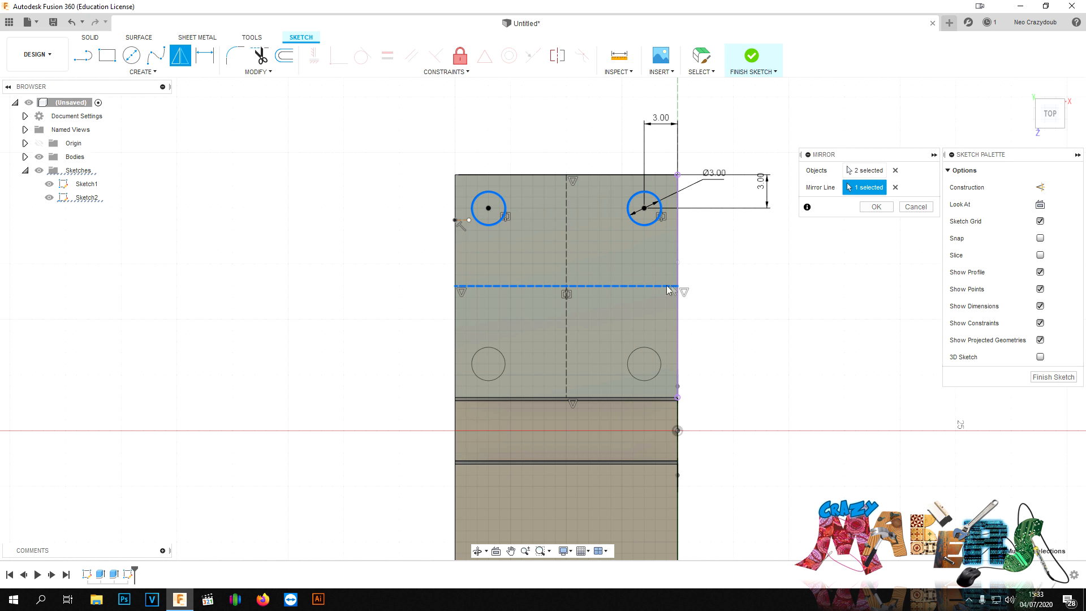
pyautogui.click(876, 208)
# Delete the midpoint constraints of the cross construction line and move it towards the plate's outer edge.
pyautogui.moveTo(1054, 109)
pyautogui.mouseDown()
pyautogui.moveTo(1041, 130)
pyautogui.moveTo(1064, 110)
pyautogui.moveTo(1043, 131)
pyautogui.mouseUp()
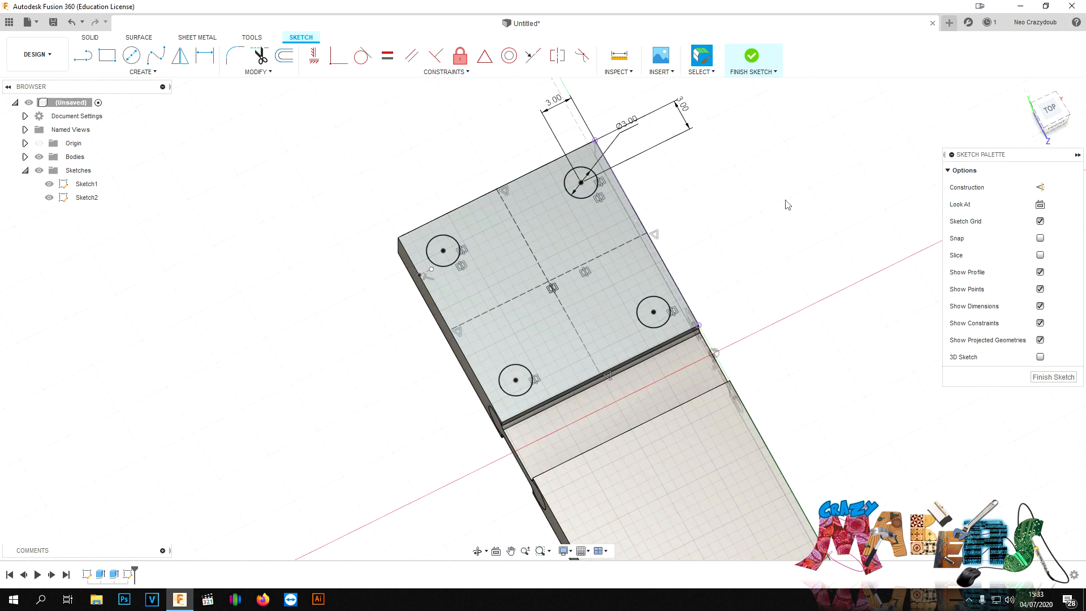
pyautogui.click(461, 330)
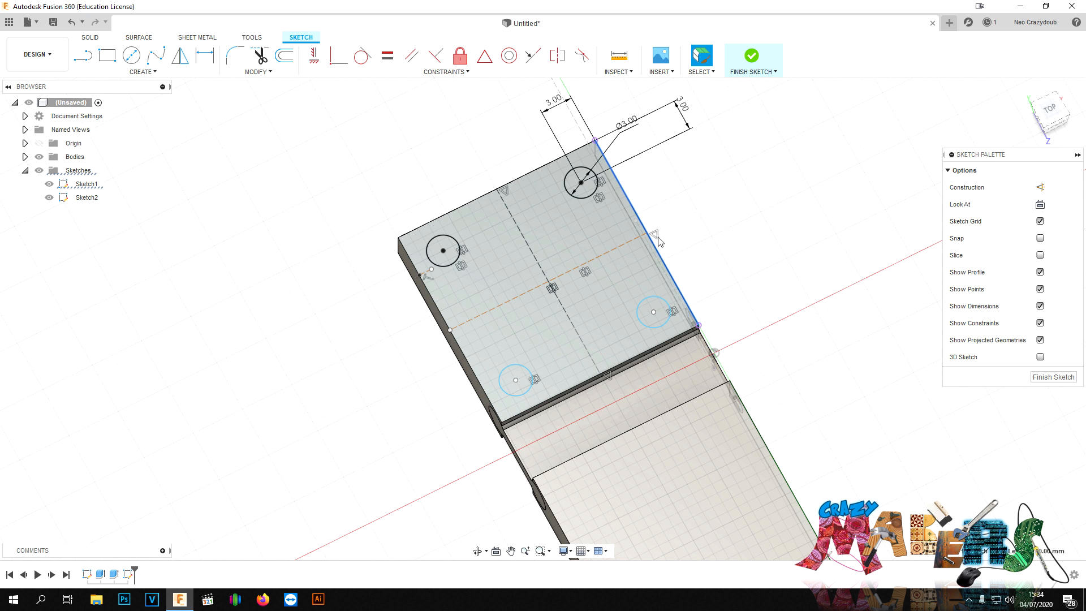
pyautogui.press('Delete')
pyautogui.moveTo(610, 250); pyautogui.dragTo(600, 234)
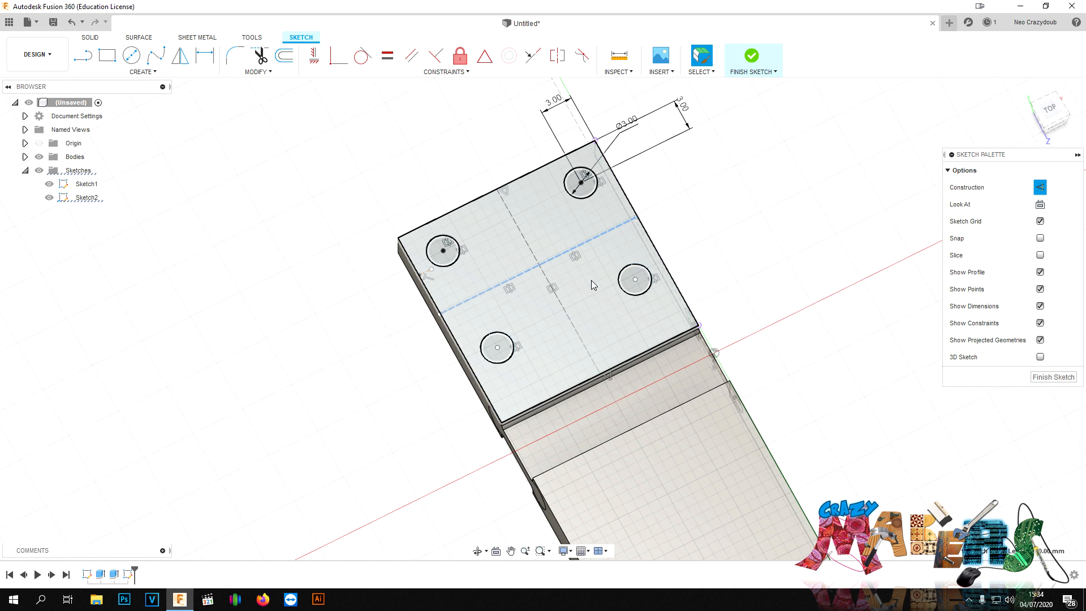
# Set the distance from the plate's outer edge to the cross construction line to 8 mm.
pyautogui.press('d')
pyautogui.click(474, 201)
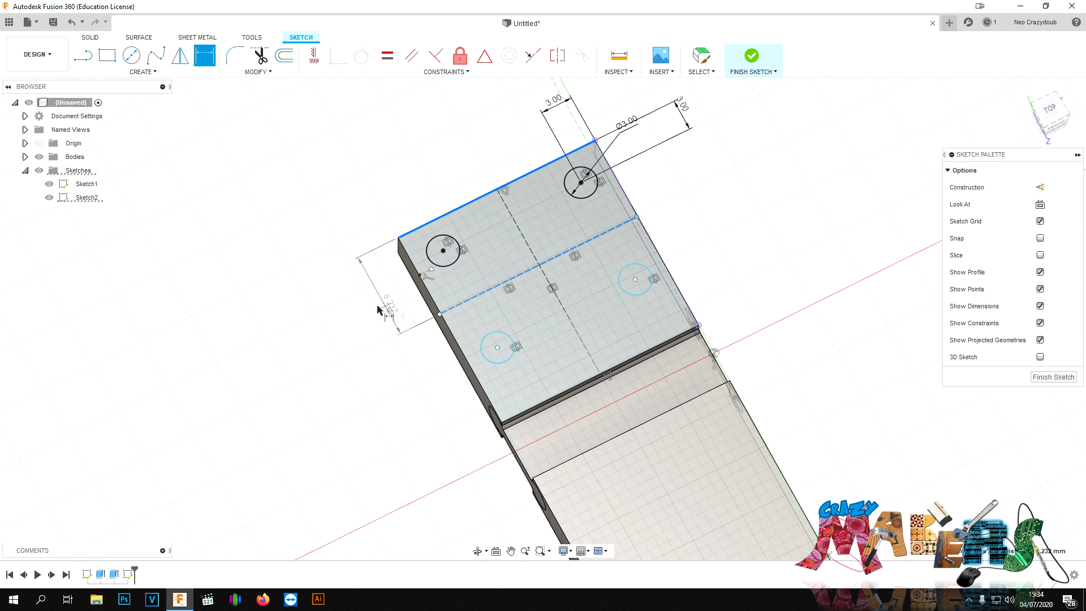
pyautogui.click(383, 308)
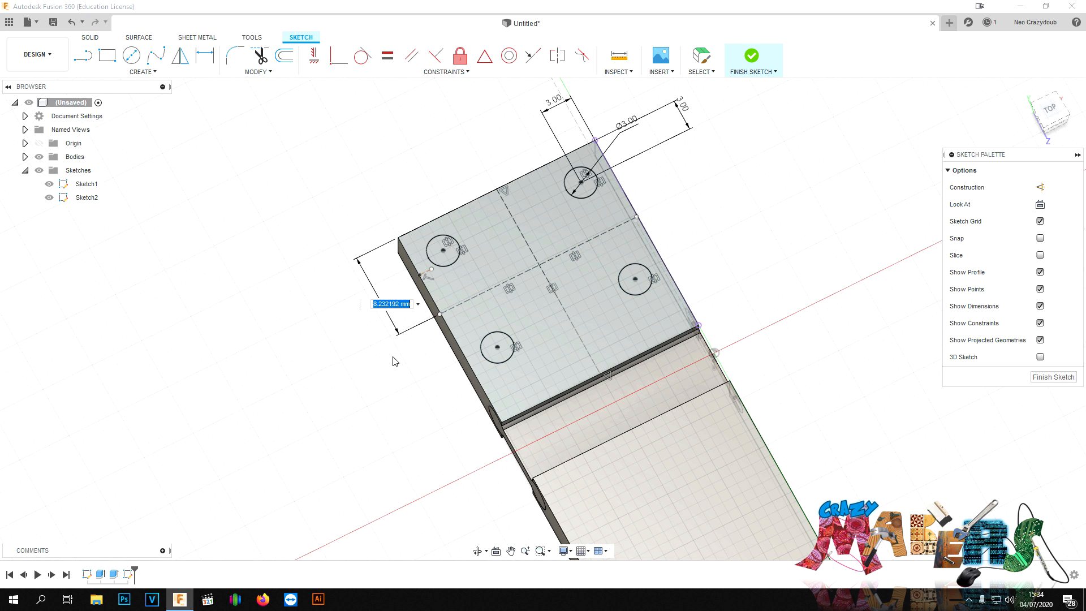
pyautogui.write('8')
pyautogui.press('Return')
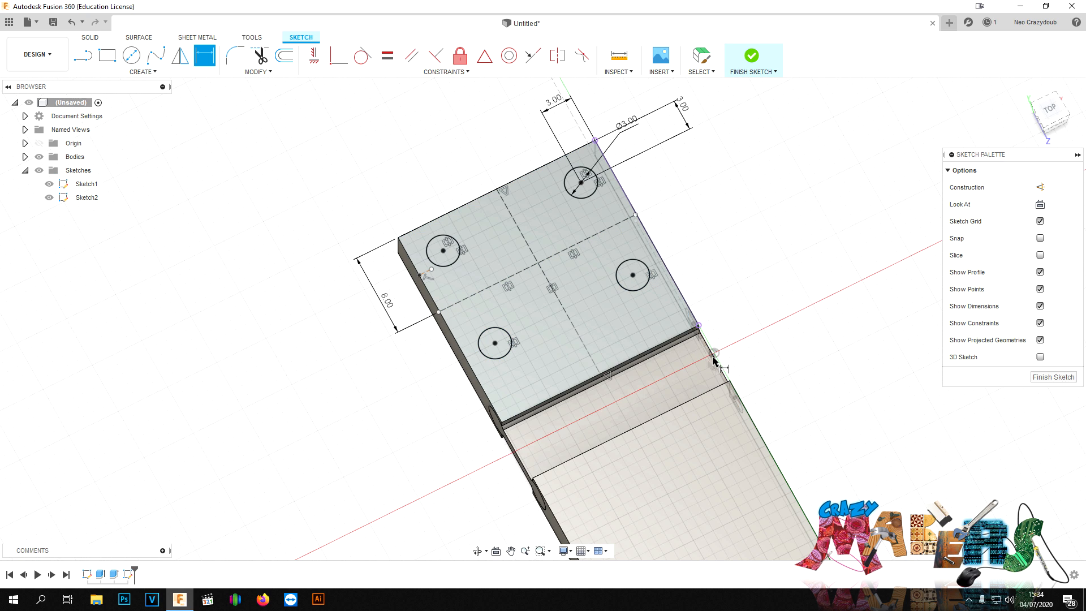
# Try a construction line from the origin across the connector to beyond its far side, and undo it.
pyautogui.click(1051, 110)
pyautogui.press('l')
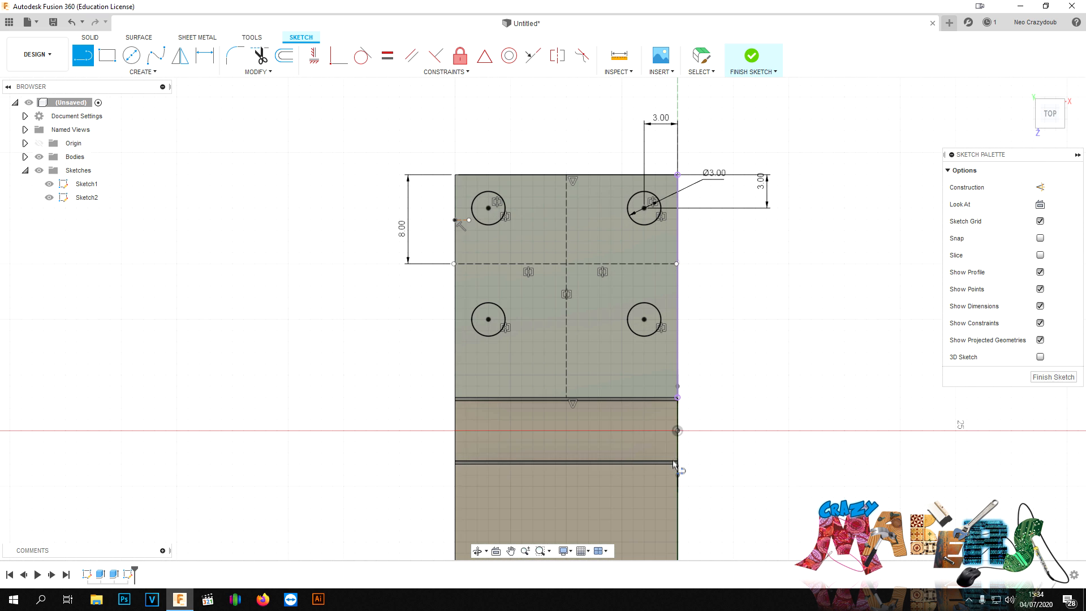
pyautogui.press('x')
pyautogui.click(677, 431)
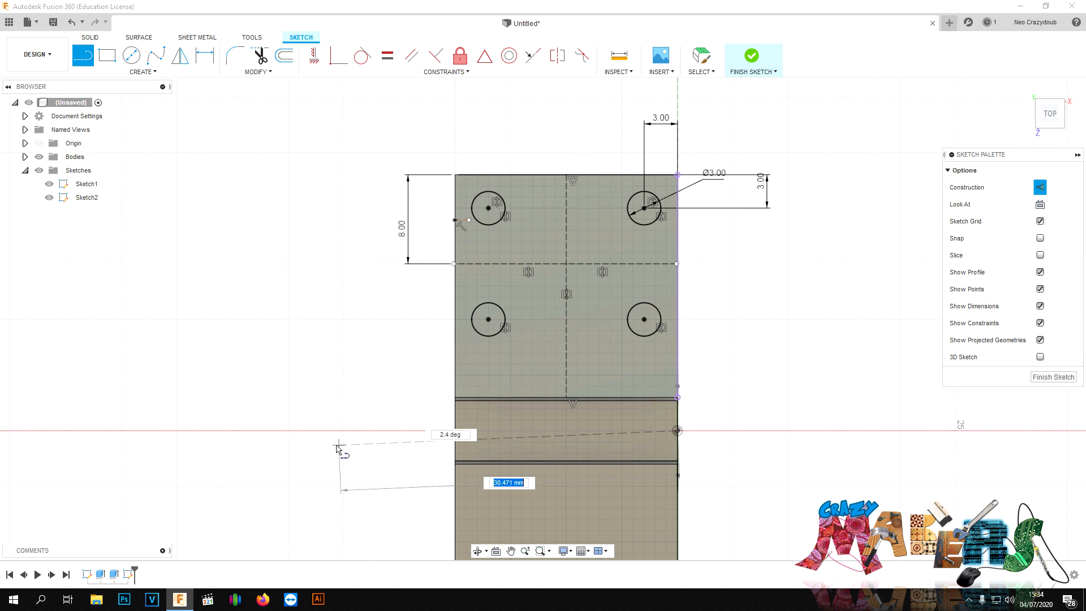
pyautogui.click(339, 426)
pyautogui.press('Escape')
pyautogui.hotkey('ctrl', 'z')
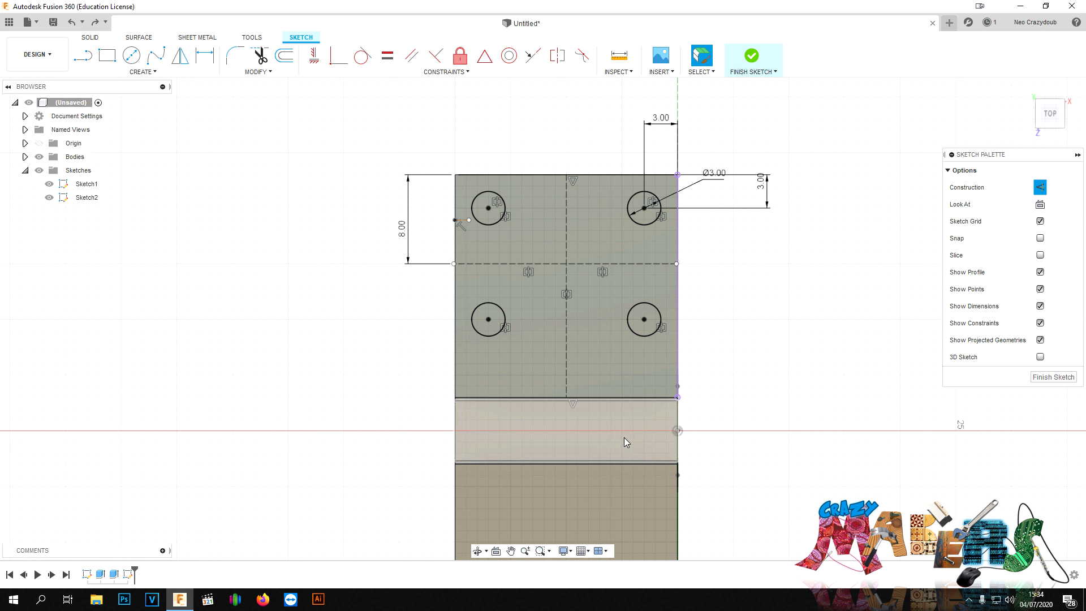
# Draw a horizontal construction line from the origin across the connector to beyond its far side.
pyautogui.press('l')
pyautogui.click(678, 431)
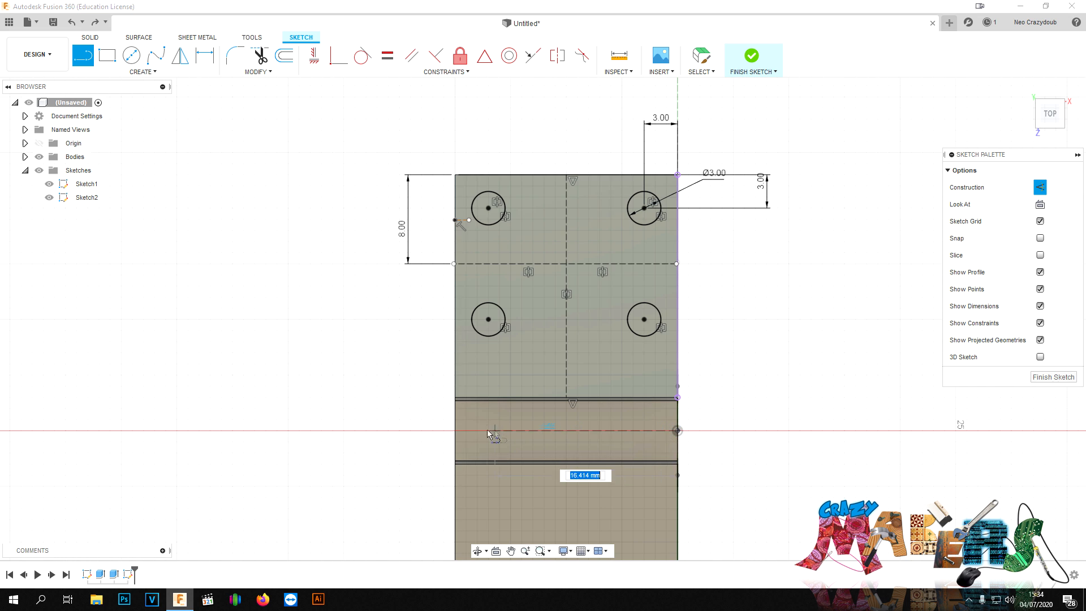
pyautogui.click(428, 430)
pyautogui.press('Escape')
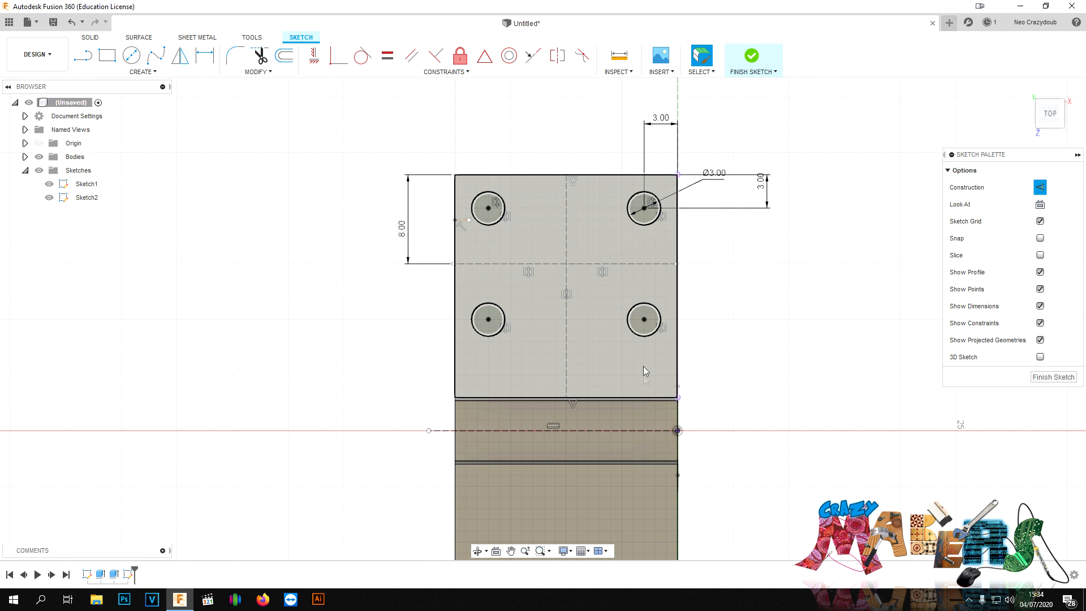
# Mirror the four hole circles across the connector's construction line onto the other plate.
pyautogui.click(645, 336)
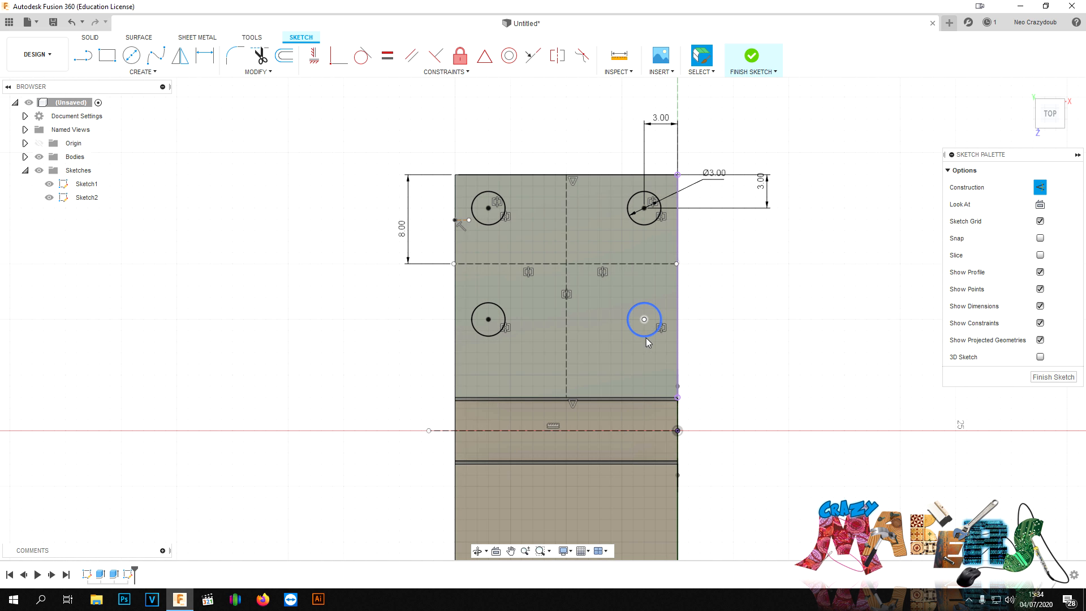
pyautogui.click(481, 336)
pyautogui.click(491, 226)
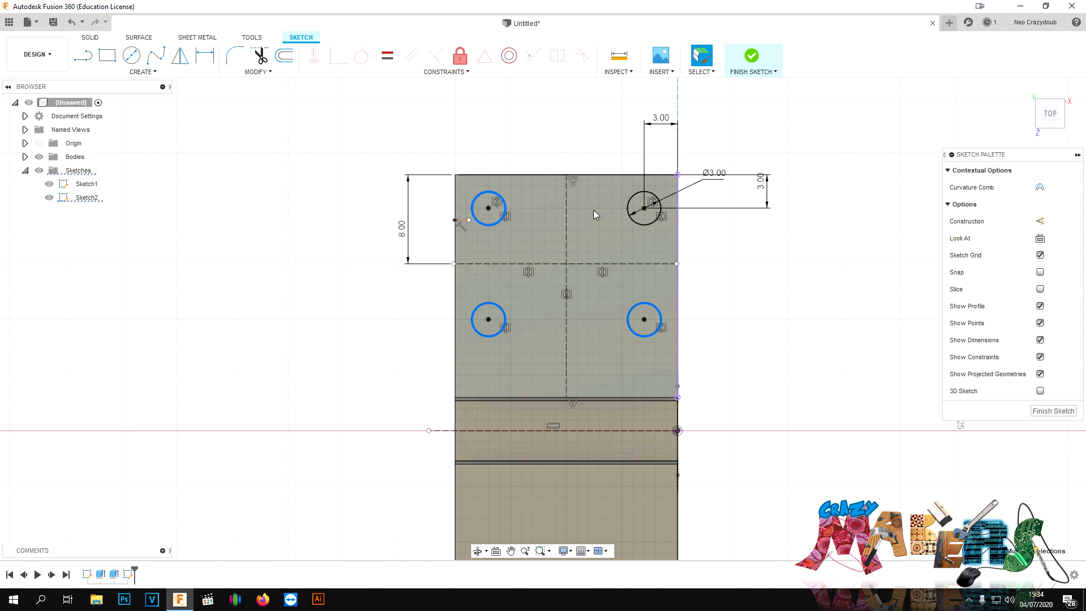
pyautogui.click(647, 228)
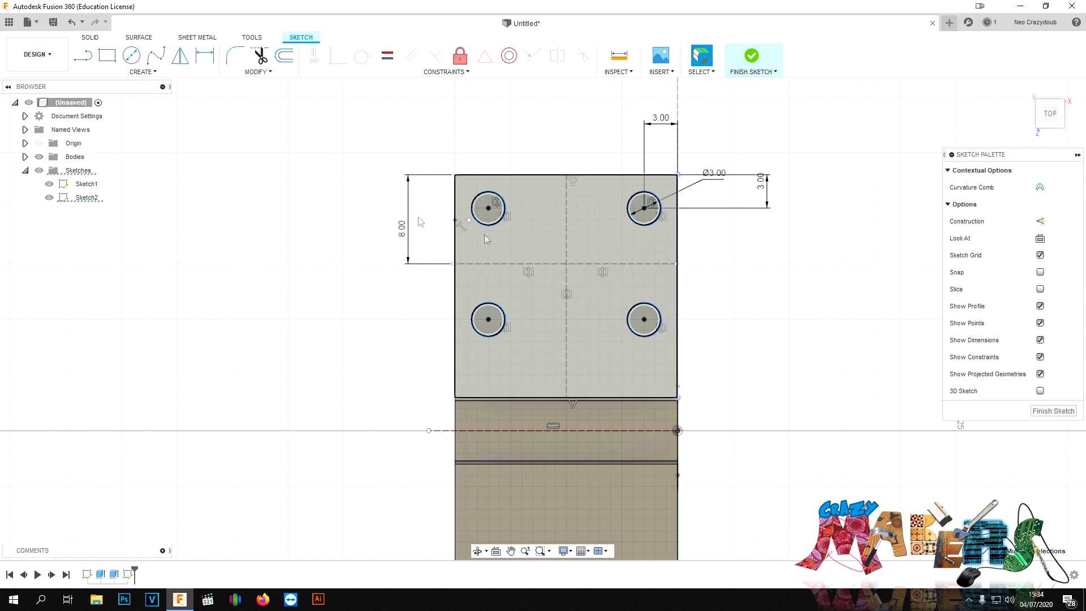
pyautogui.click(142, 72)
pyautogui.click(92, 243)
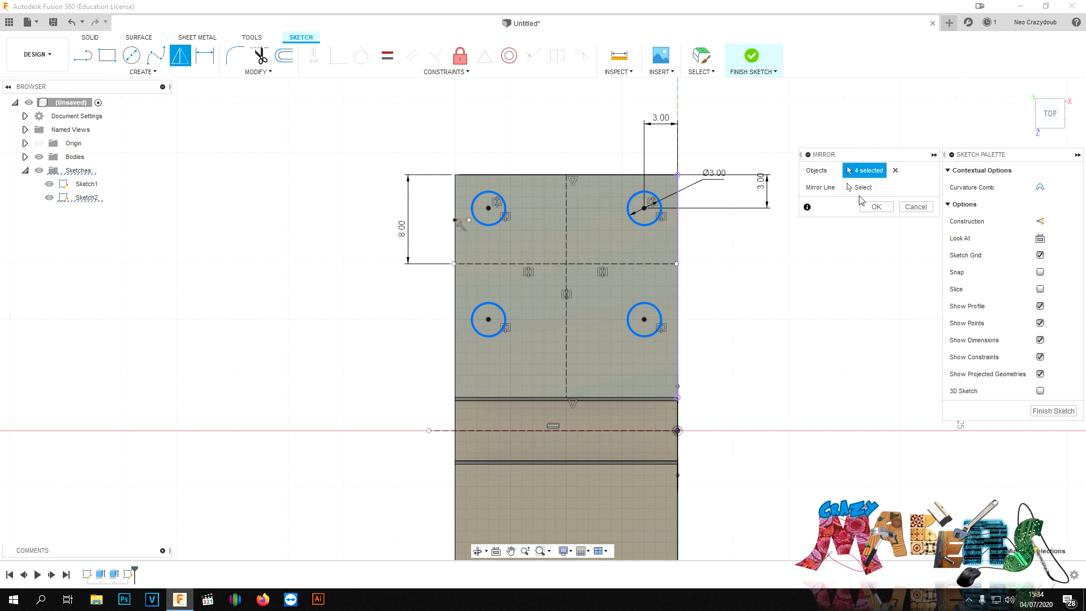
pyautogui.click(860, 190)
pyautogui.click(441, 432)
pyautogui.click(877, 208)
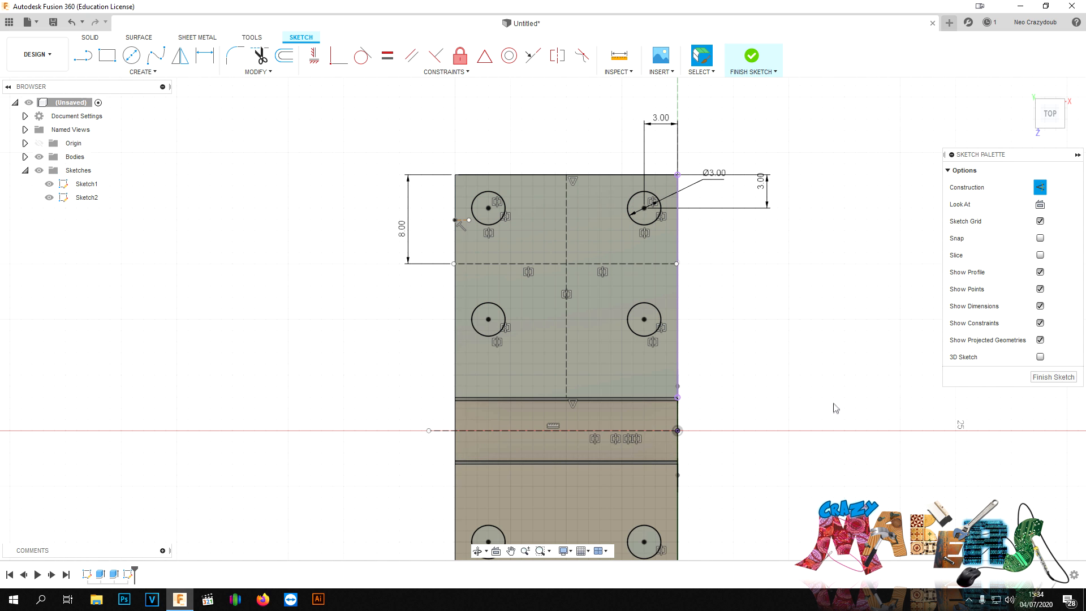
pyautogui.keyDown('shift'); pyautogui.moveTo(542, 317); pyautogui.dragTo(565, 379, button='middle'); pyautogui.keyUp('shift')
pyautogui.press('e')
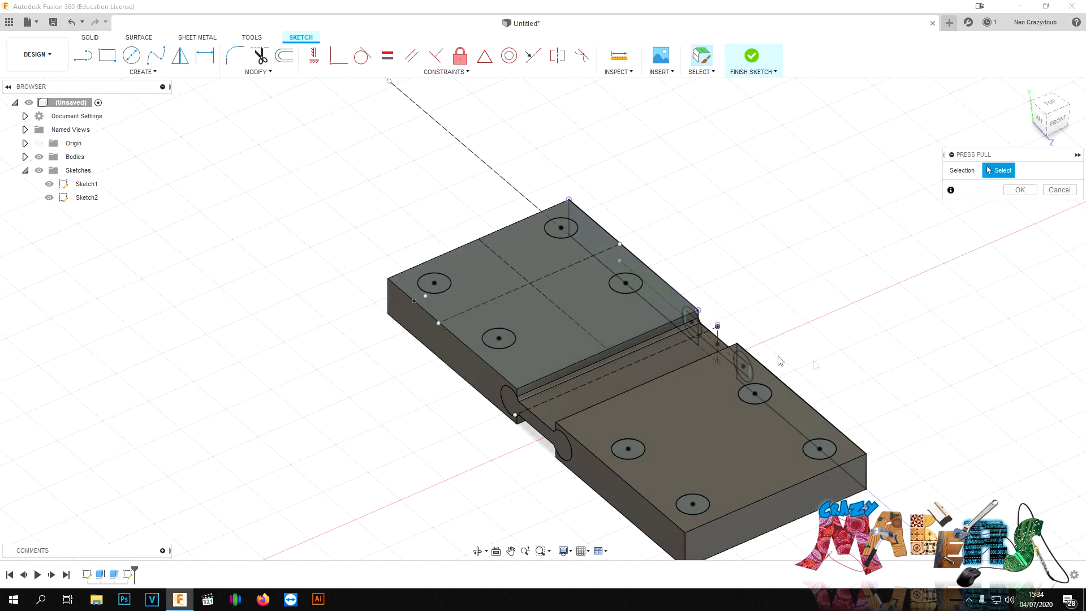
pyautogui.click(434, 283)
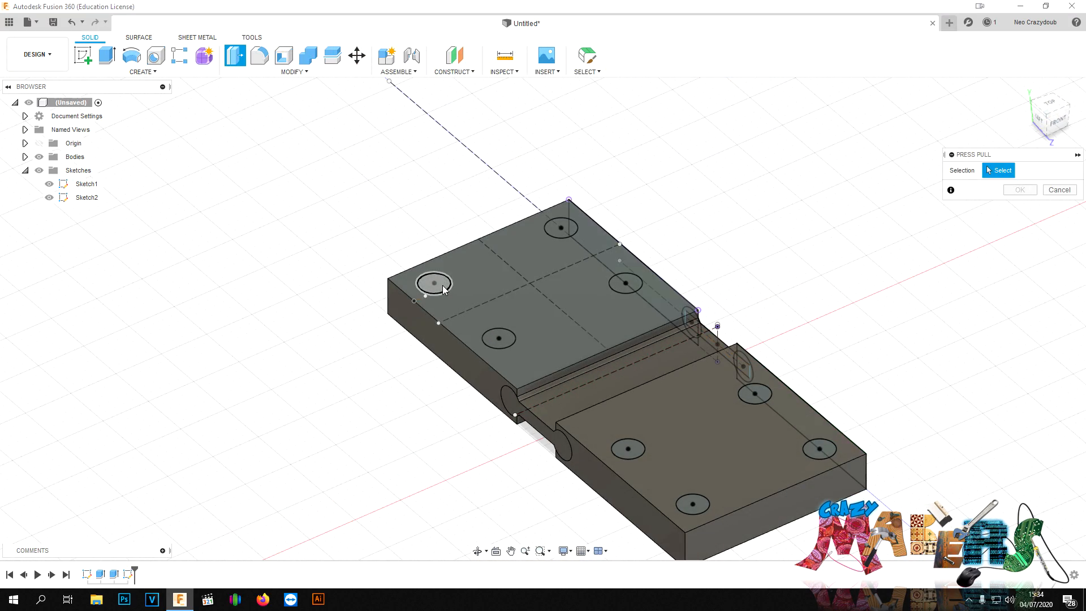
pyautogui.click(563, 228)
pyautogui.click(521, 331)
pyautogui.click(502, 340)
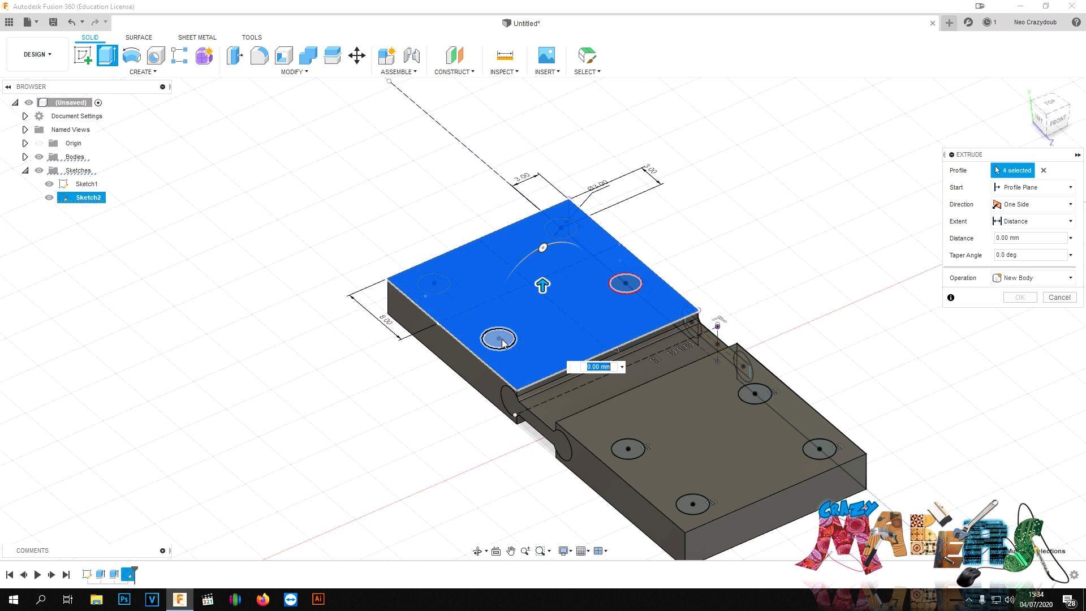
pyautogui.click(553, 320)
pyautogui.click(622, 285)
pyautogui.click(601, 312)
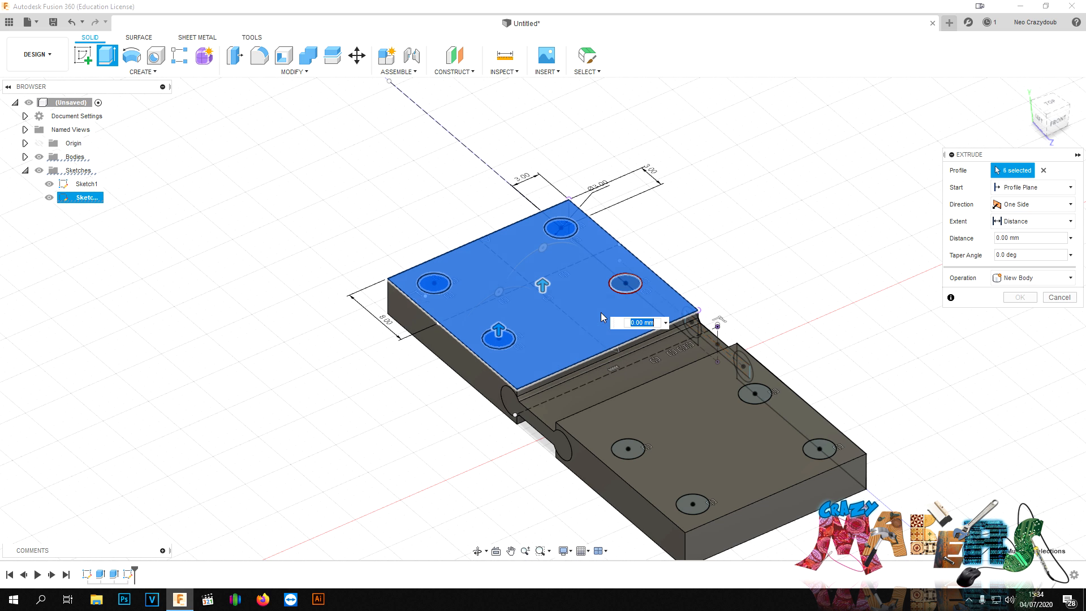
pyautogui.click(626, 286)
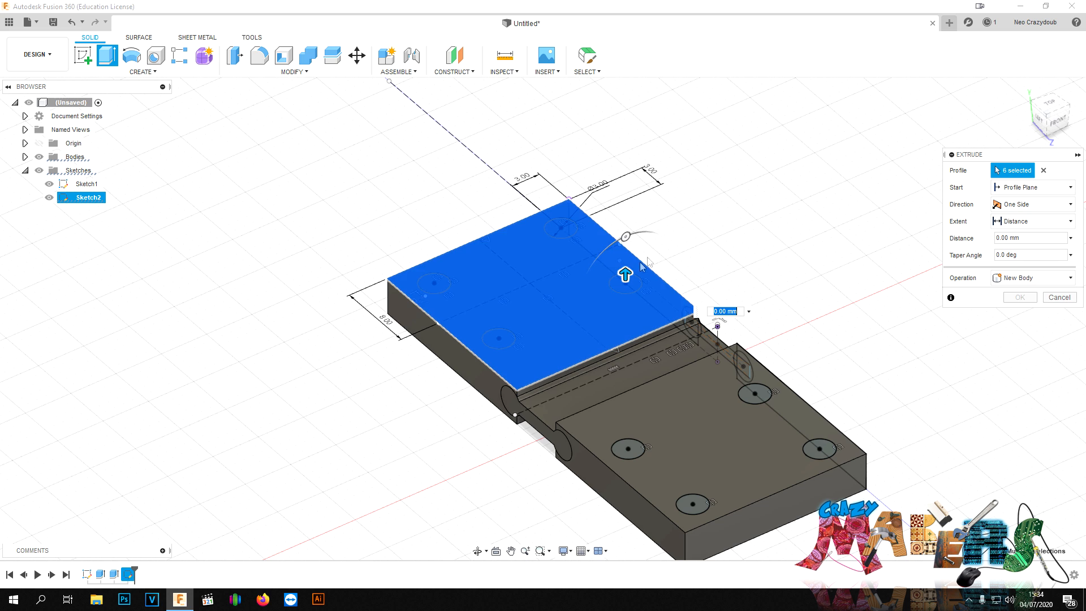
pyautogui.click(1044, 171)
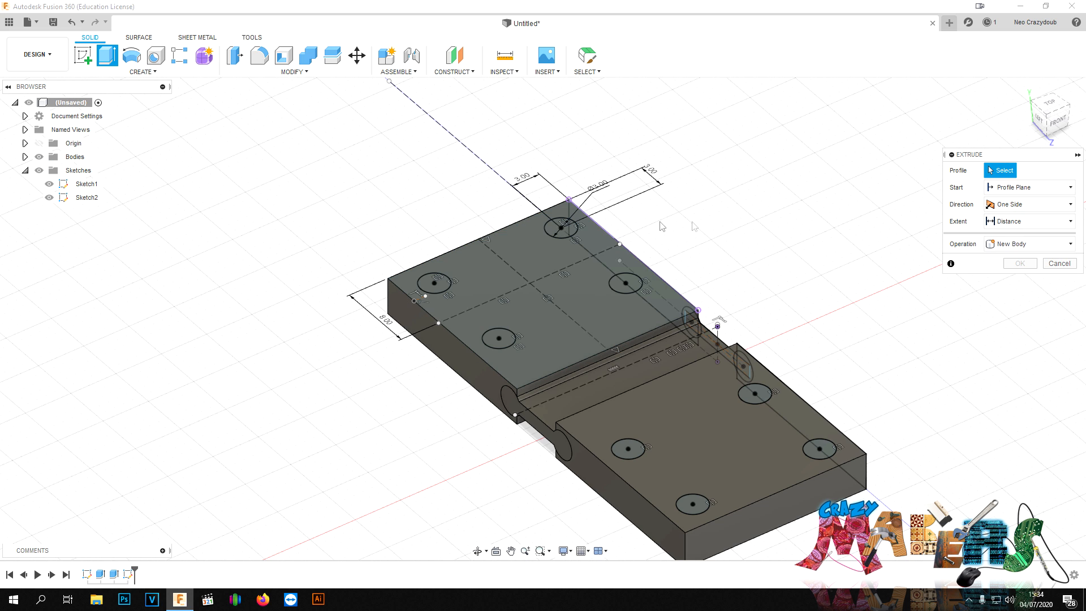
# Extrude all eight hole circles as a cut through both plates, with the extent set to the plates' underside face.
pyautogui.click(560, 228)
pyautogui.click(436, 284)
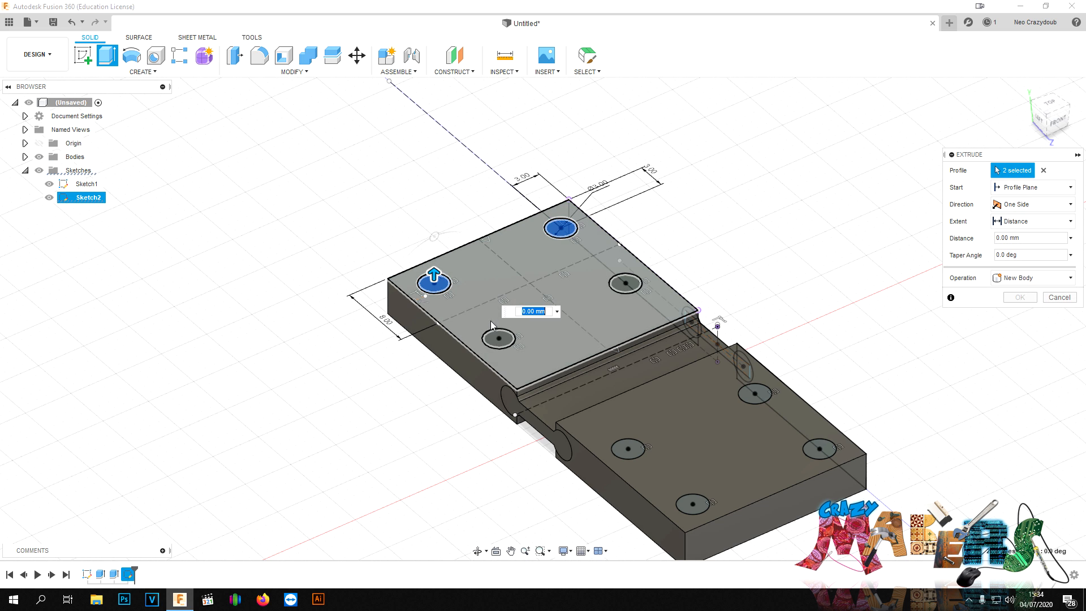
pyautogui.click(499, 338)
pyautogui.click(626, 283)
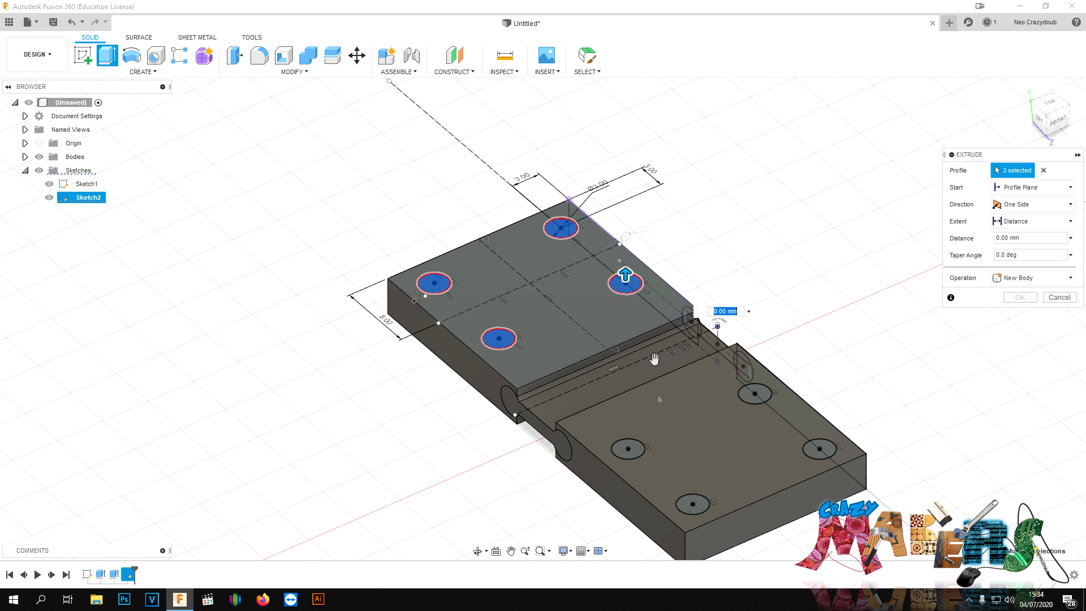
pyautogui.click(628, 449)
pyautogui.click(754, 396)
pyautogui.click(820, 448)
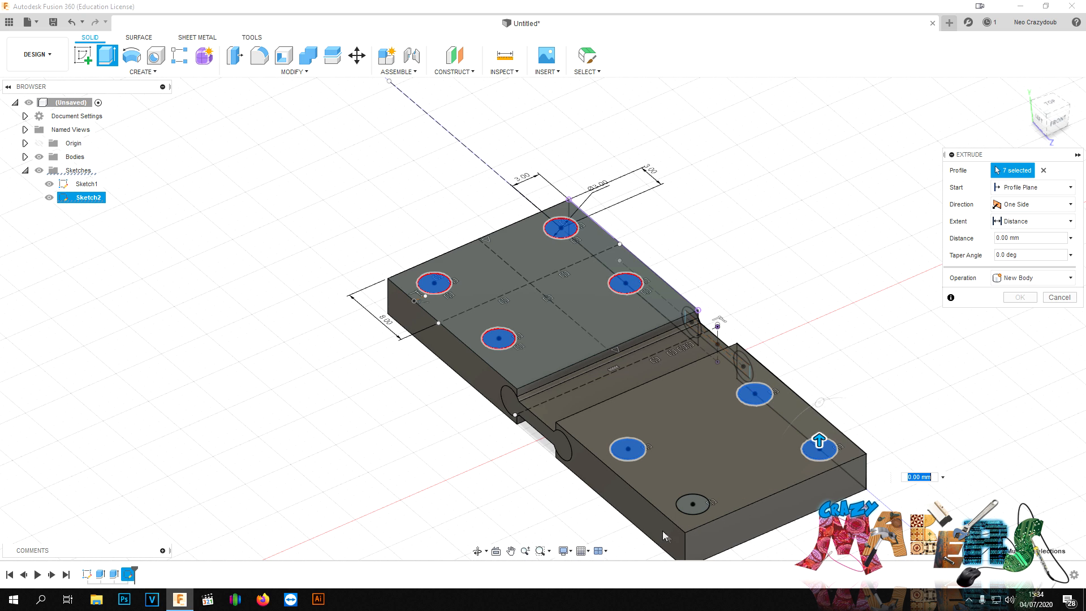
pyautogui.click(692, 507)
pyautogui.moveTo(694, 508); pyautogui.dragTo(680, 557)
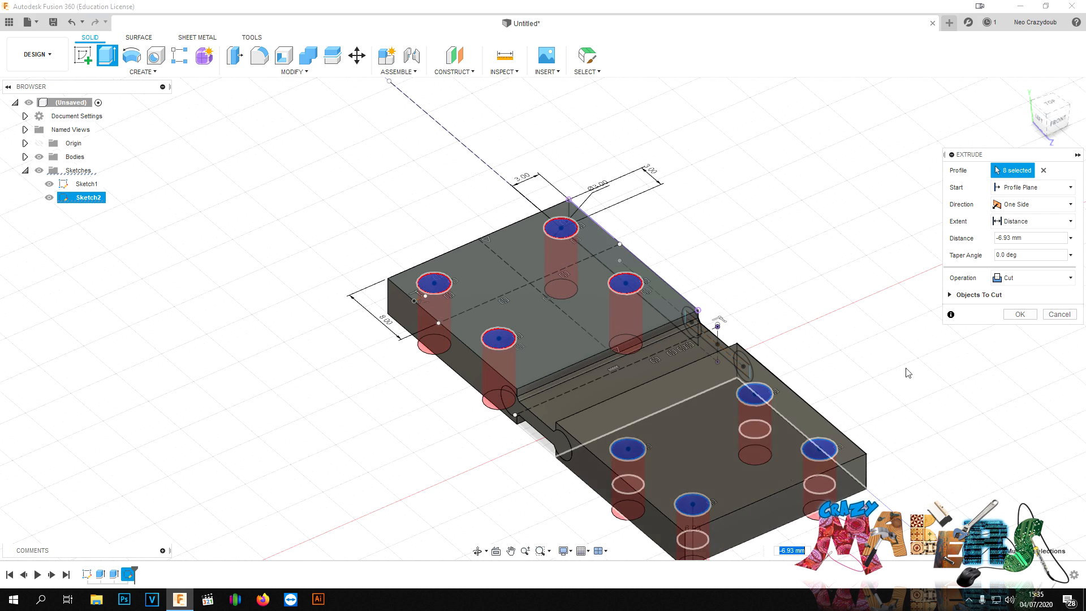
pyautogui.click(1058, 122)
pyautogui.click(1014, 222)
pyautogui.click(1018, 250)
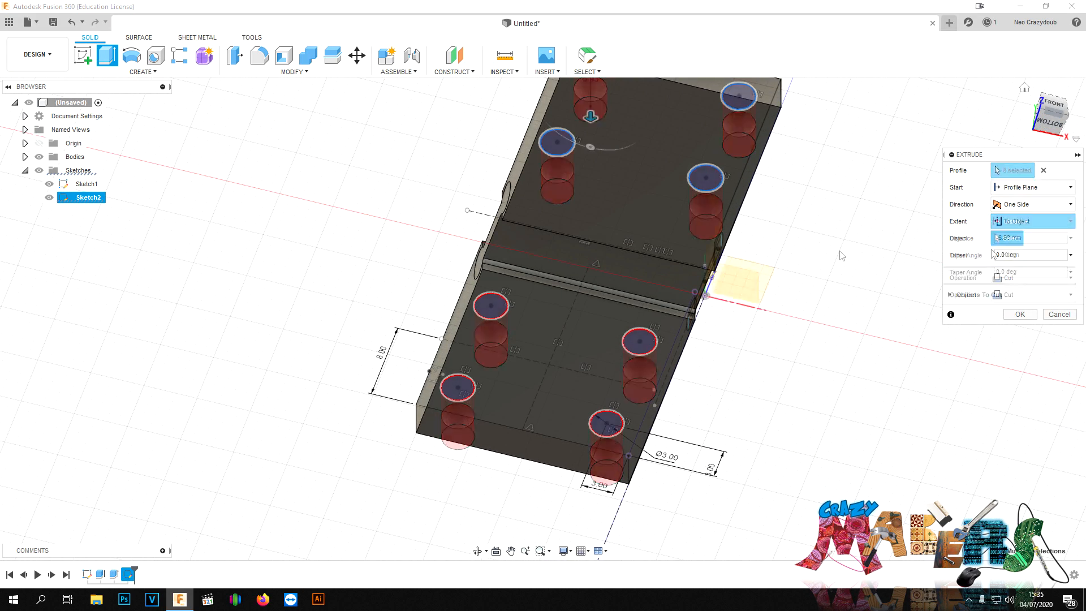
pyautogui.click(629, 226)
pyautogui.click(1020, 365)
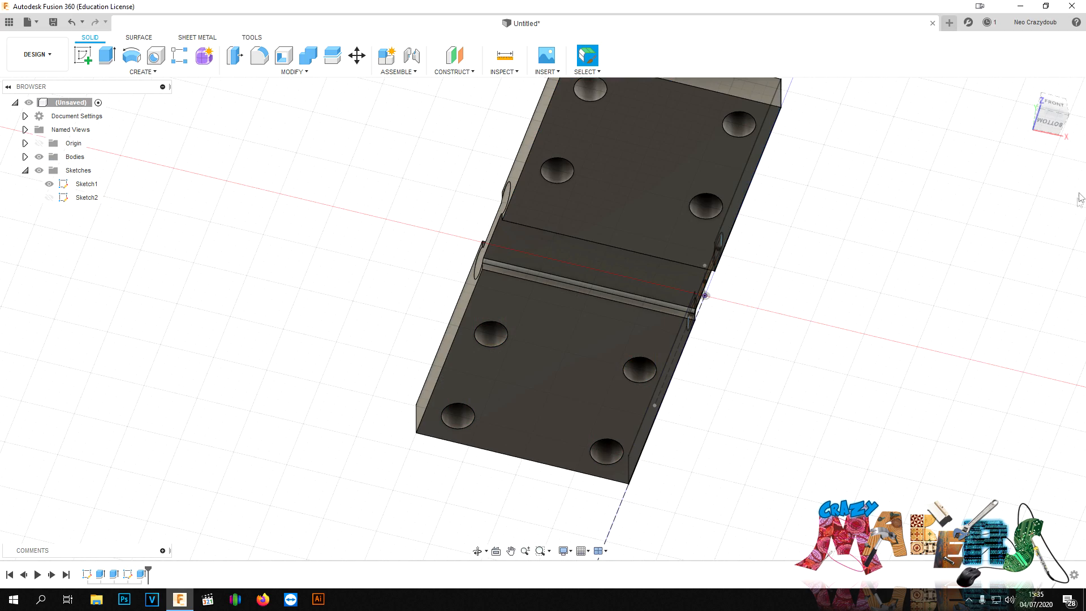
# Reopen the first sketch, check the connector's thickness dimension without changing it, and finish the sketch.
pyautogui.click(1050, 116)
pyautogui.moveTo(1050, 116)
pyautogui.mouseDown()
pyautogui.moveTo(1038, 150)
pyautogui.moveTo(1062, 131)
pyautogui.moveTo(1052, 133)
pyautogui.mouseUp()
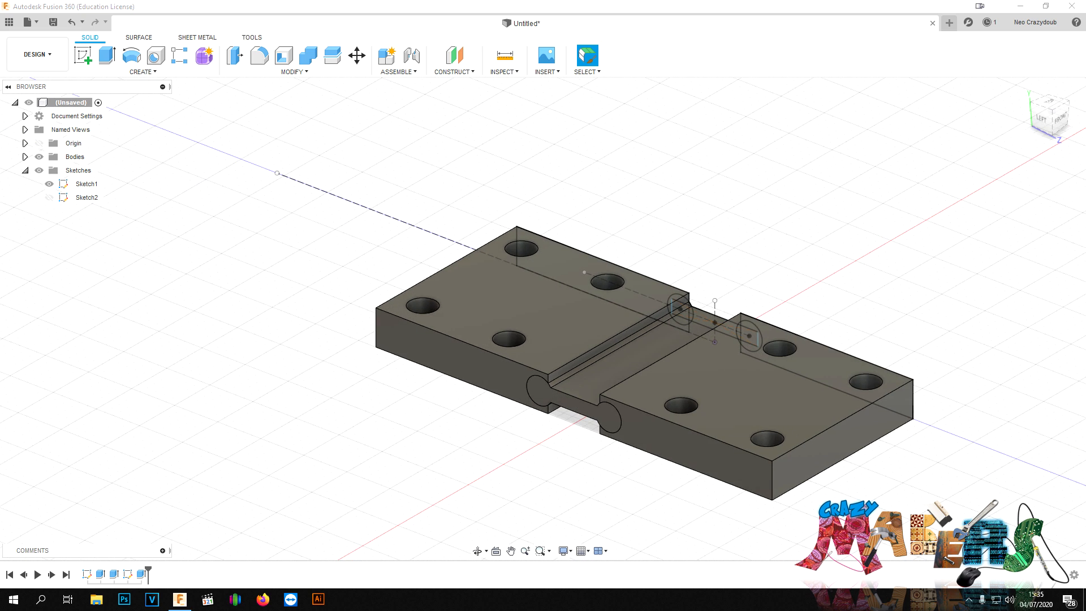
pyautogui.click(91, 575)
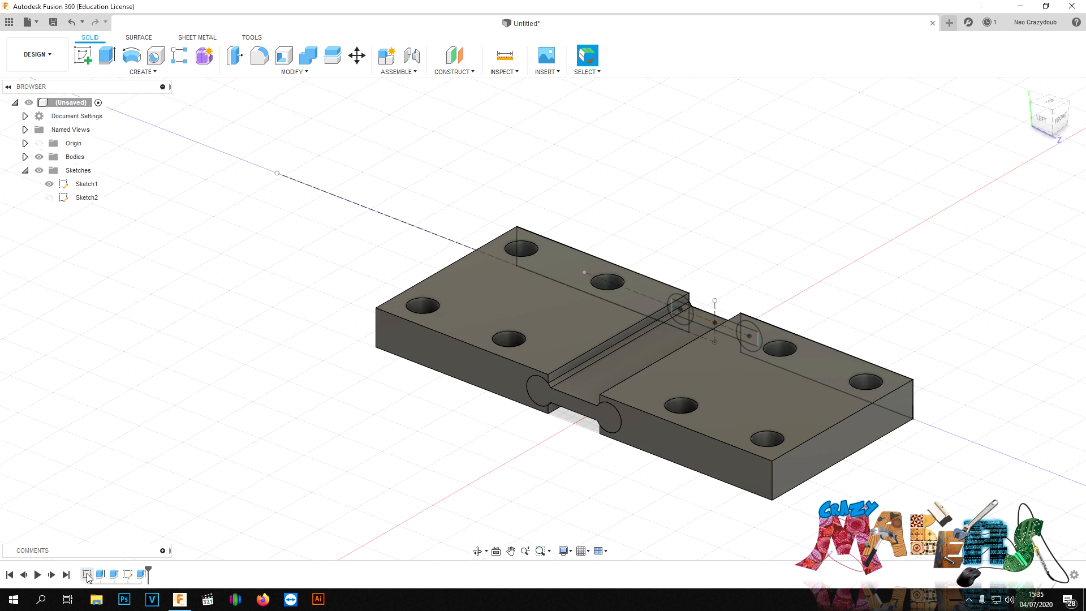
pyautogui.rightClick(92, 576)
pyautogui.click(115, 460)
pyautogui.scroll(6, 654, 369)
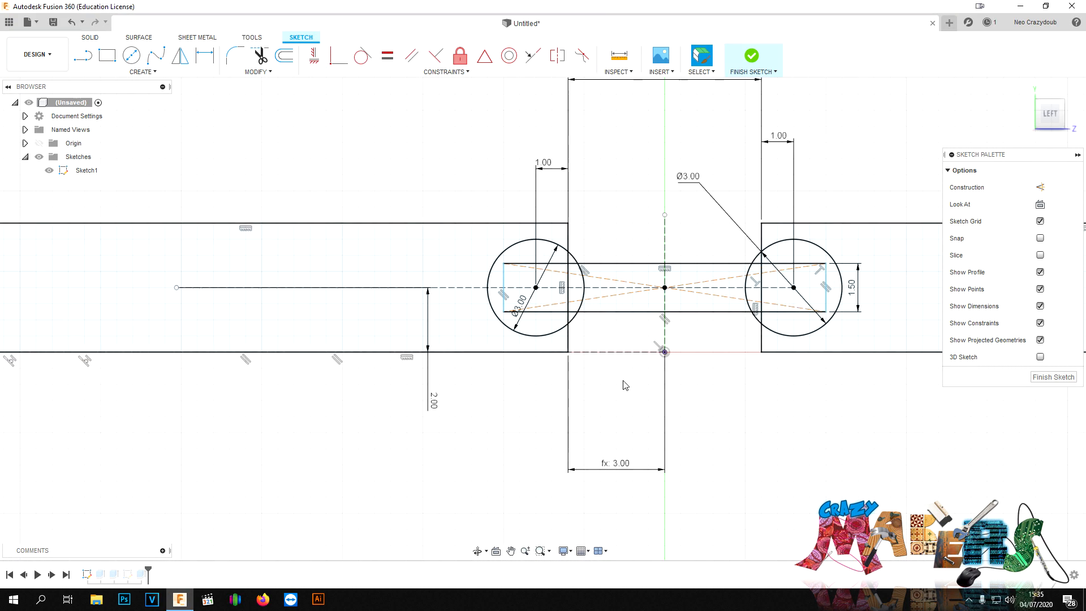
pyautogui.doubleClick(877, 277)
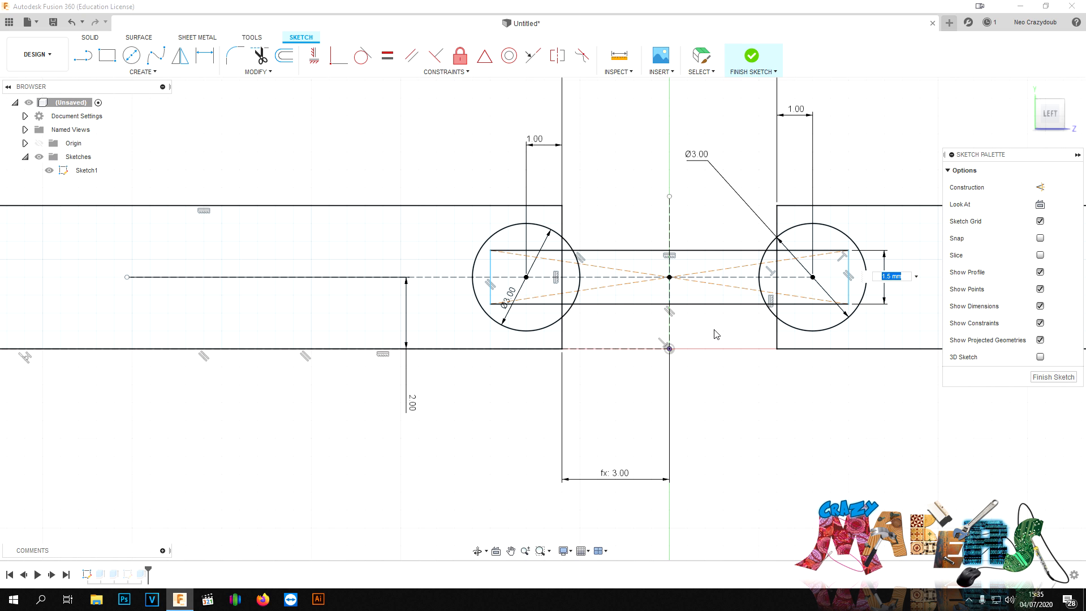
pyautogui.press('Return')
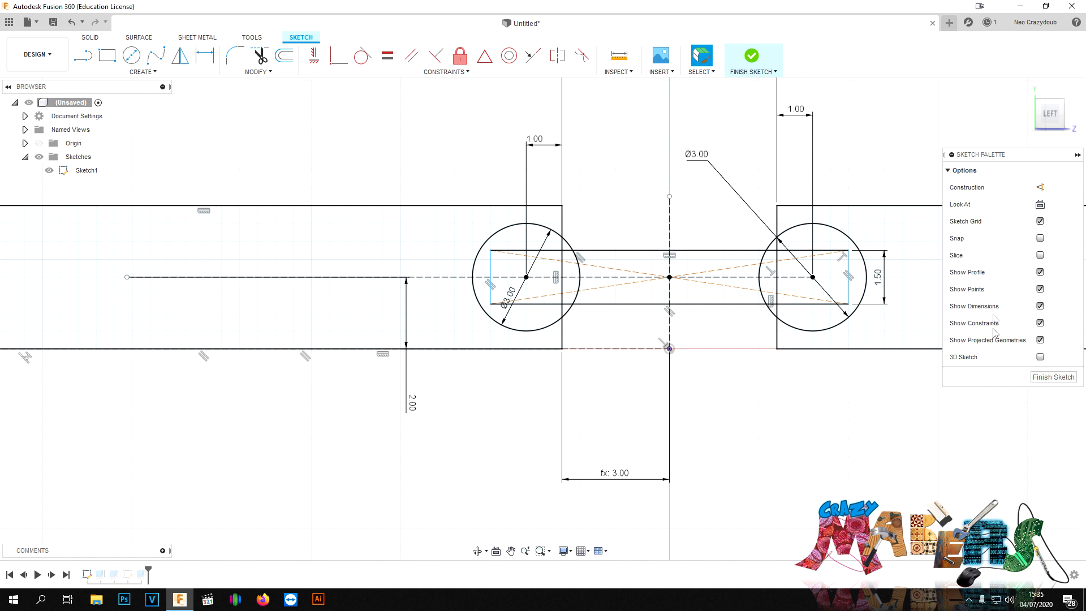
pyautogui.click(1053, 377)
pyautogui.scroll(-5, 570, 321)
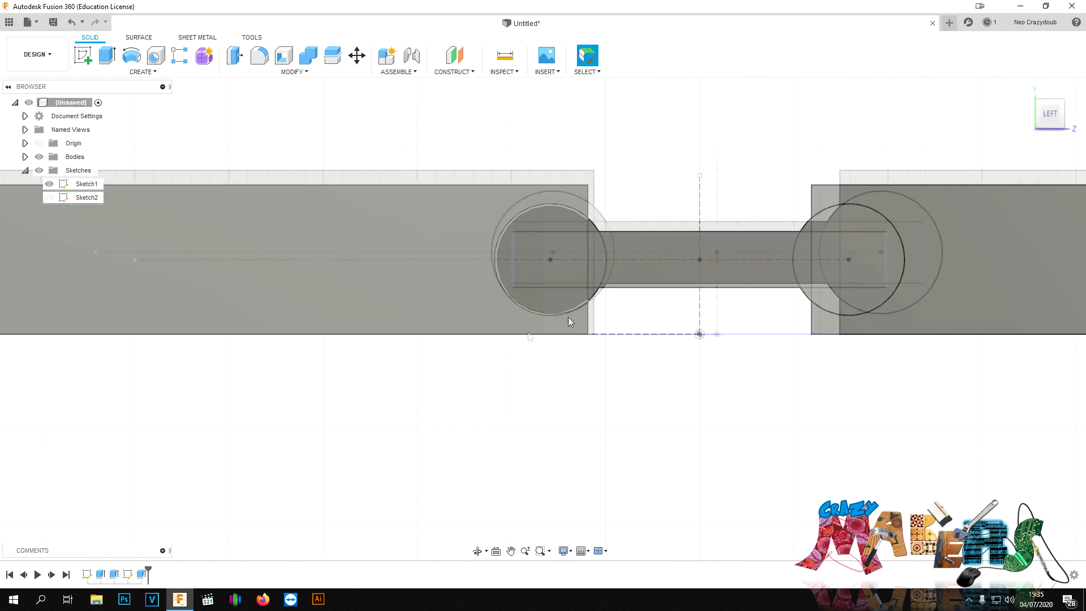
# Hide Sketch1 so that only the solid bodies are displayed.
pyautogui.moveTo(1053, 120); pyautogui.dragTo(1075, 140)
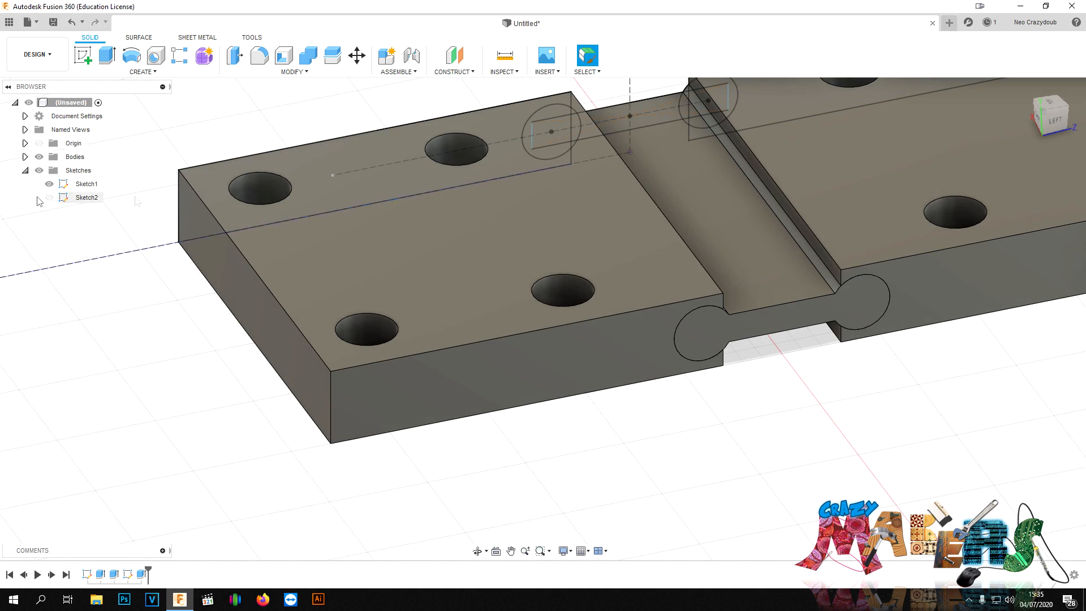
pyautogui.click(79, 184)
pyautogui.click(48, 185)
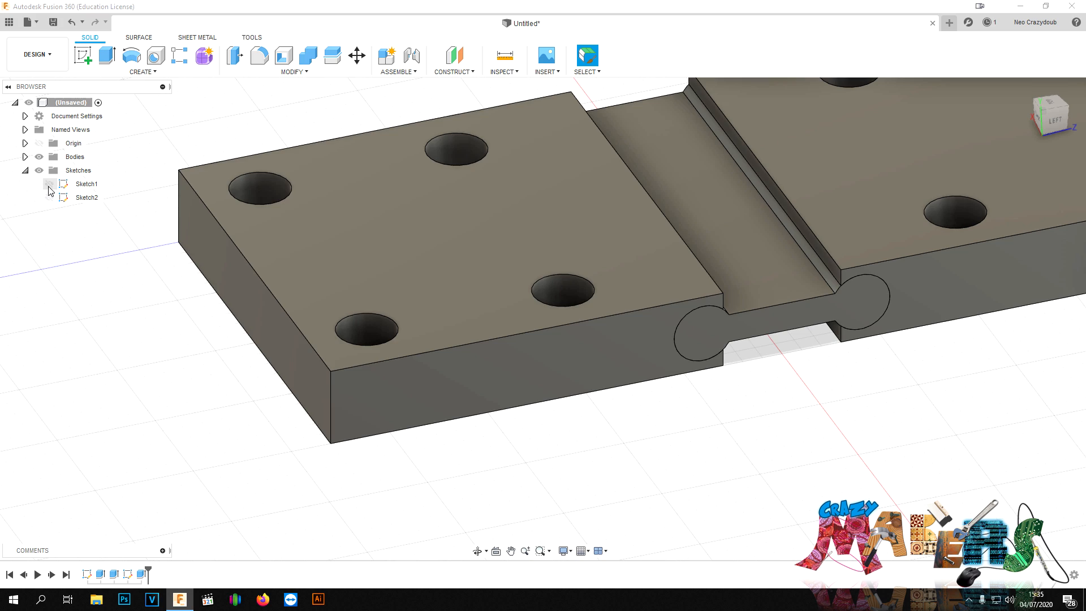
pyautogui.scroll(-5, 672, 304)
pyautogui.scroll(3, 879, 289)
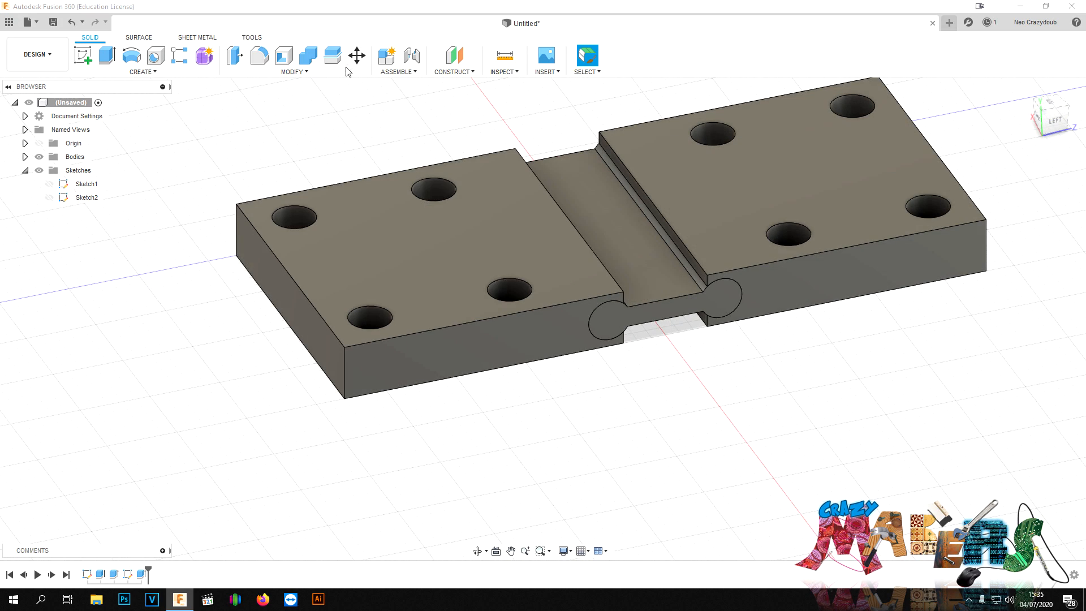
pyautogui.click(301, 72)
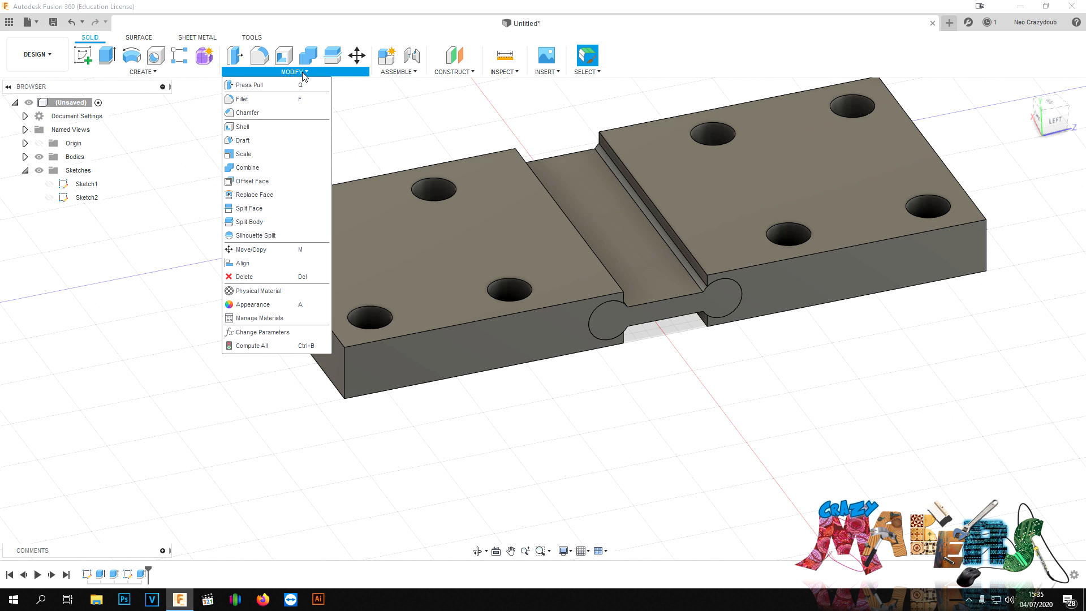
pyautogui.click(256, 100)
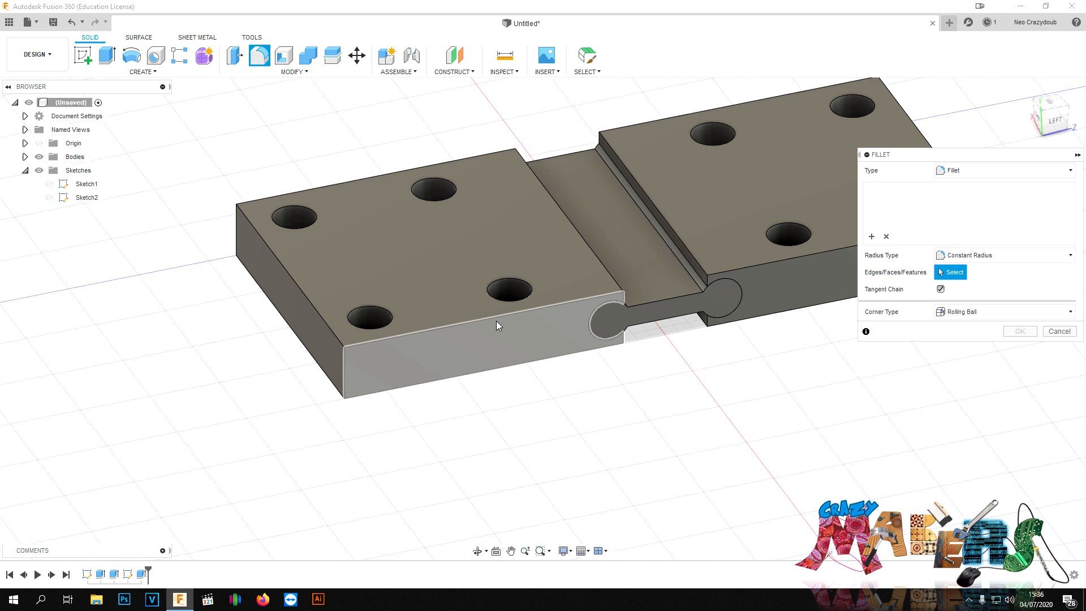
pyautogui.moveTo(493, 320)
pyautogui.mouseDown()
pyautogui.moveTo(316, 310)
pyautogui.moveTo(252, 221)
pyautogui.mouseUp()
pyautogui.click(328, 188)
pyautogui.click(344, 373)
pyautogui.click(236, 238)
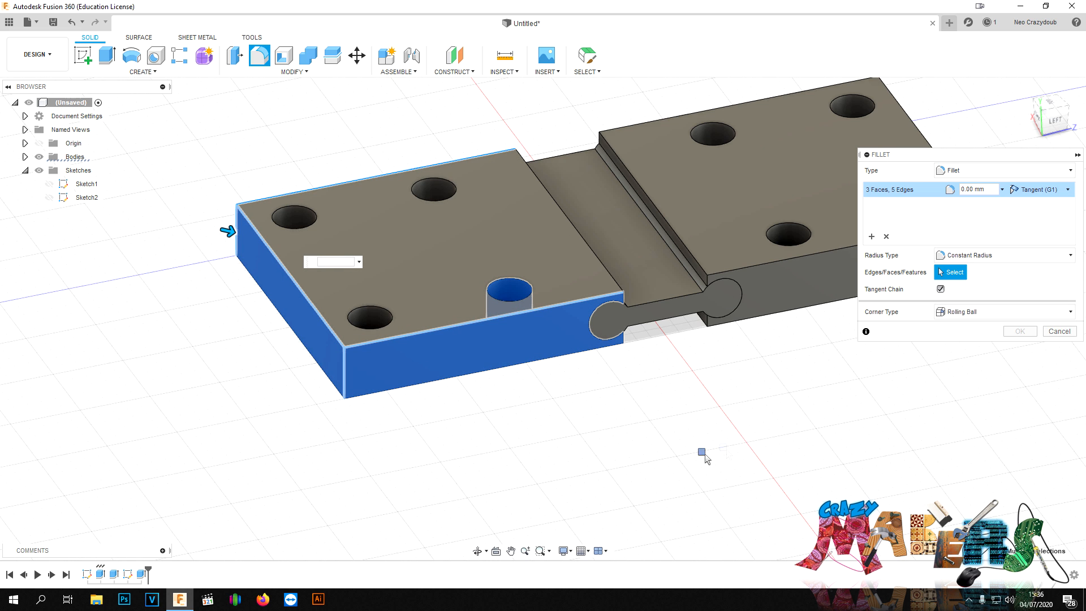
pyautogui.moveTo(791, 312); pyautogui.dragTo(640, 402, button='middle')
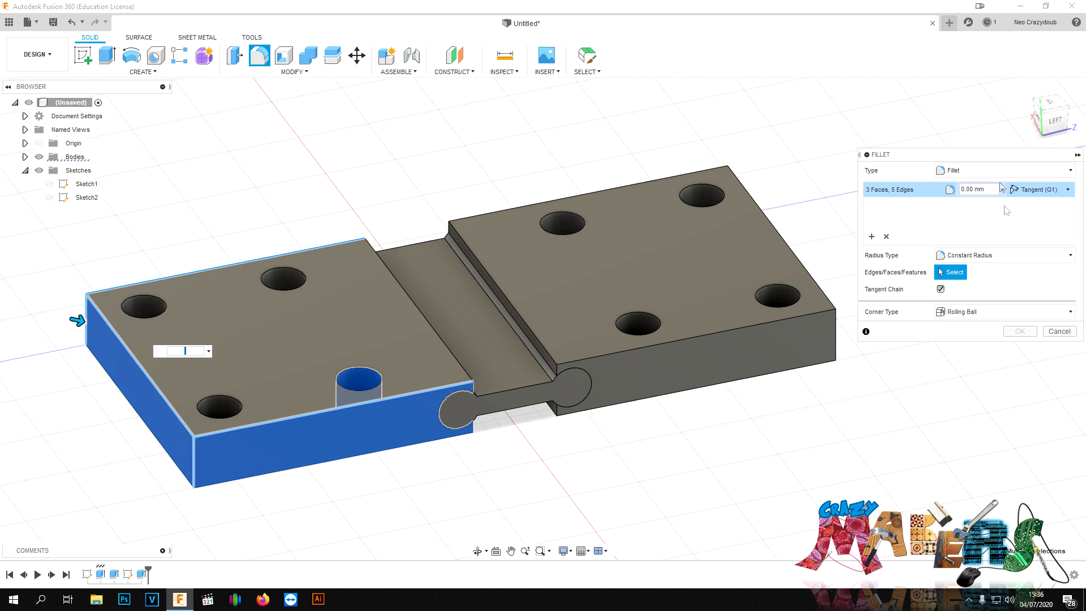
pyautogui.click(886, 236)
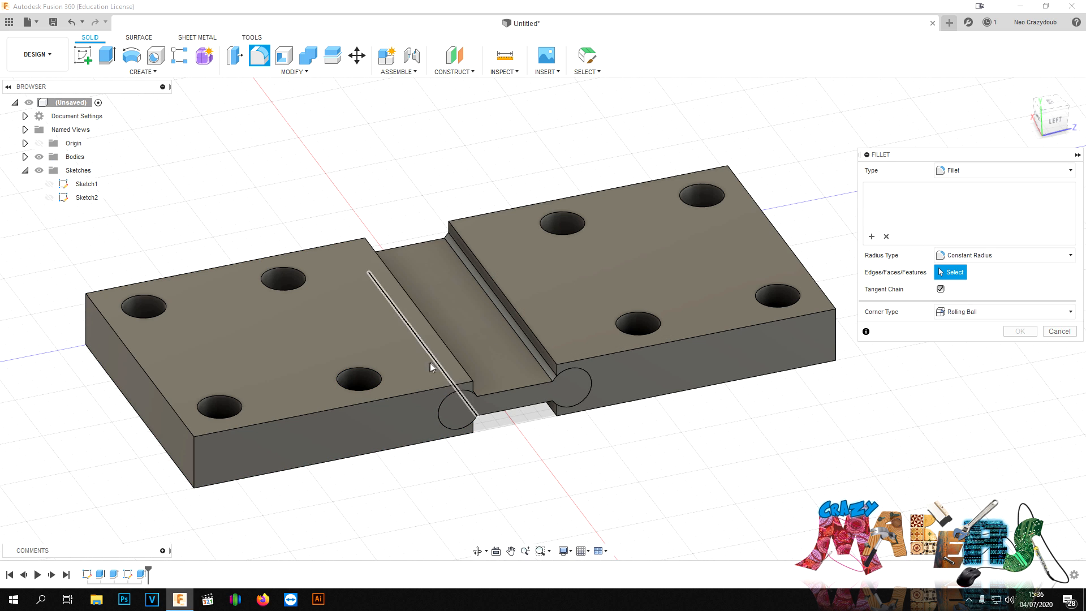
# Fillet the outer top edges and the four outer vertical corner edges of both plates with a 1 mm radius.
pyautogui.click(408, 394)
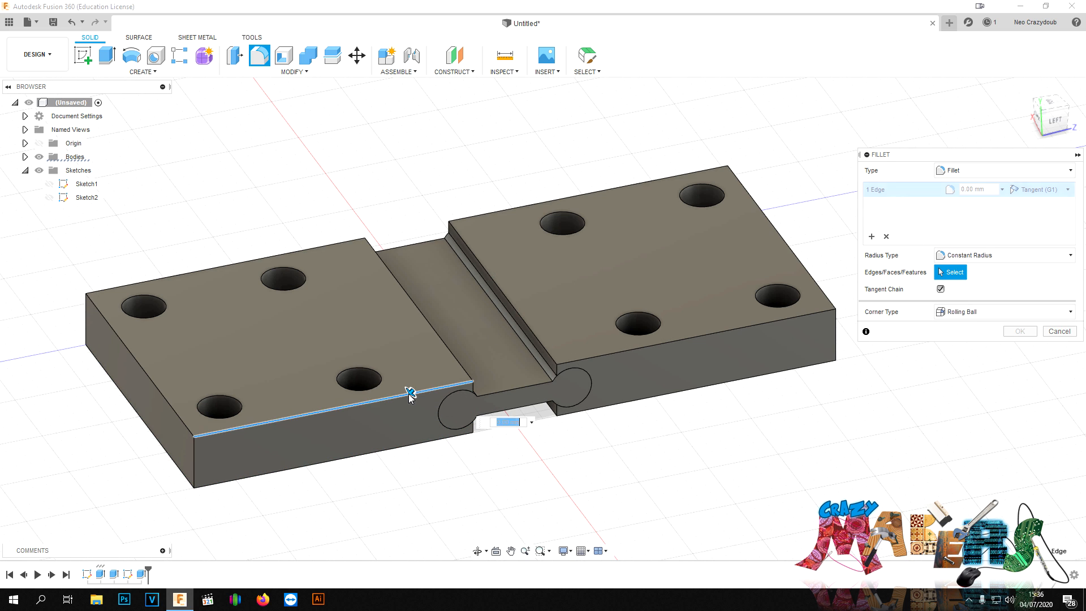
pyautogui.click(168, 406)
pyautogui.click(179, 275)
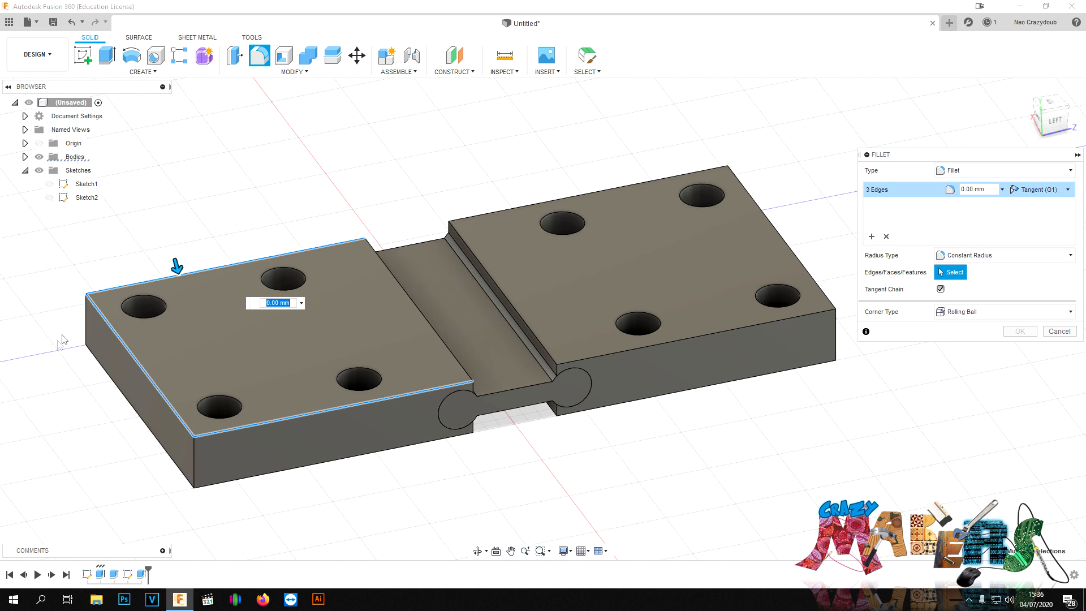
pyautogui.click(86, 331)
pyautogui.click(195, 459)
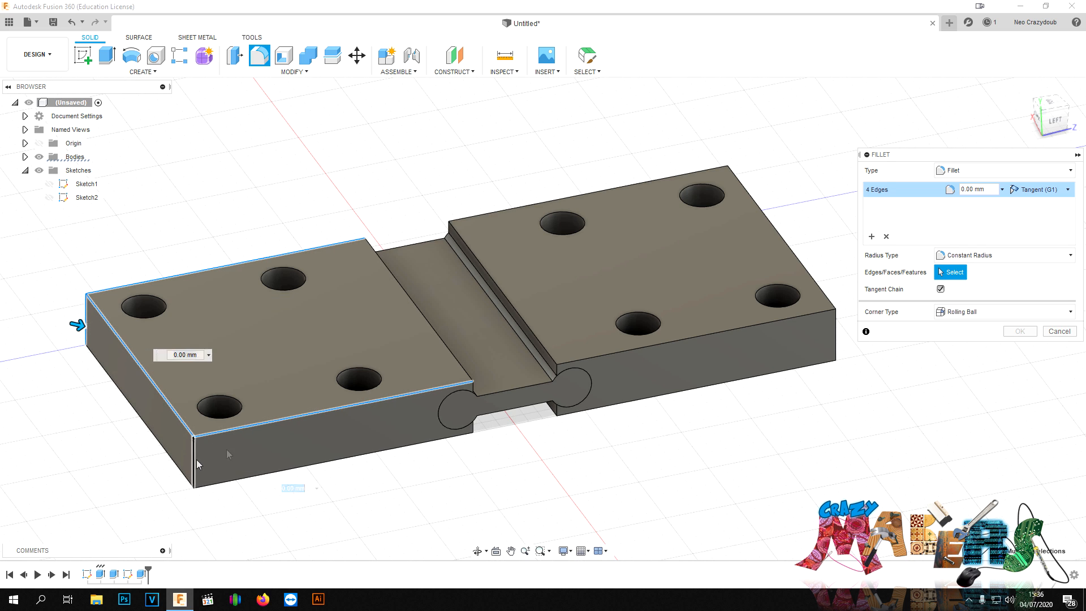
pyautogui.click(835, 342)
pyautogui.click(729, 189)
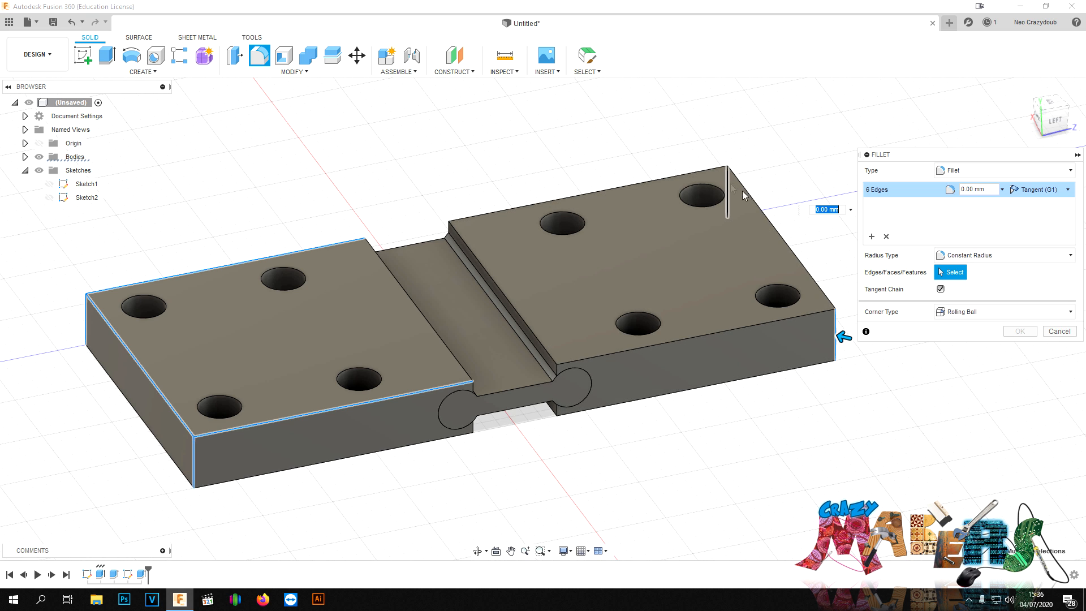
pyautogui.click(756, 207)
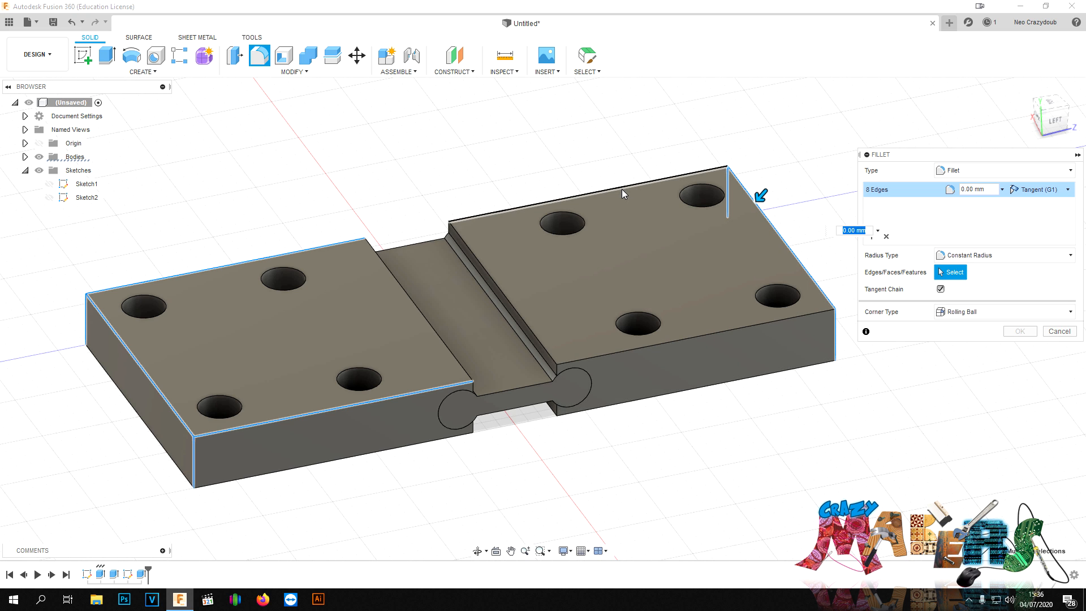
pyautogui.click(623, 188)
pyautogui.click(670, 340)
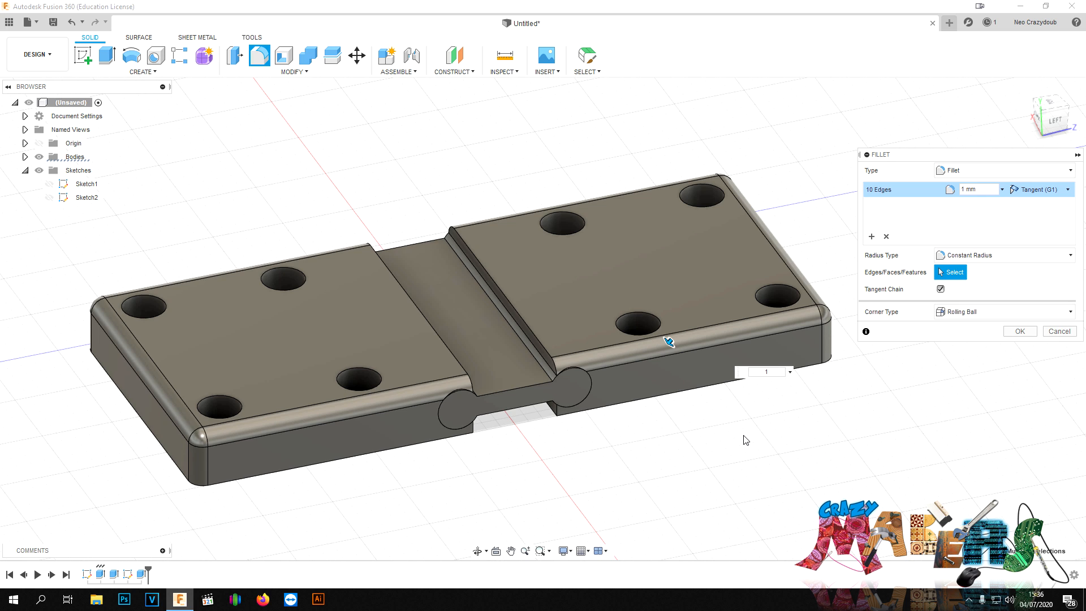
pyautogui.press('Return')
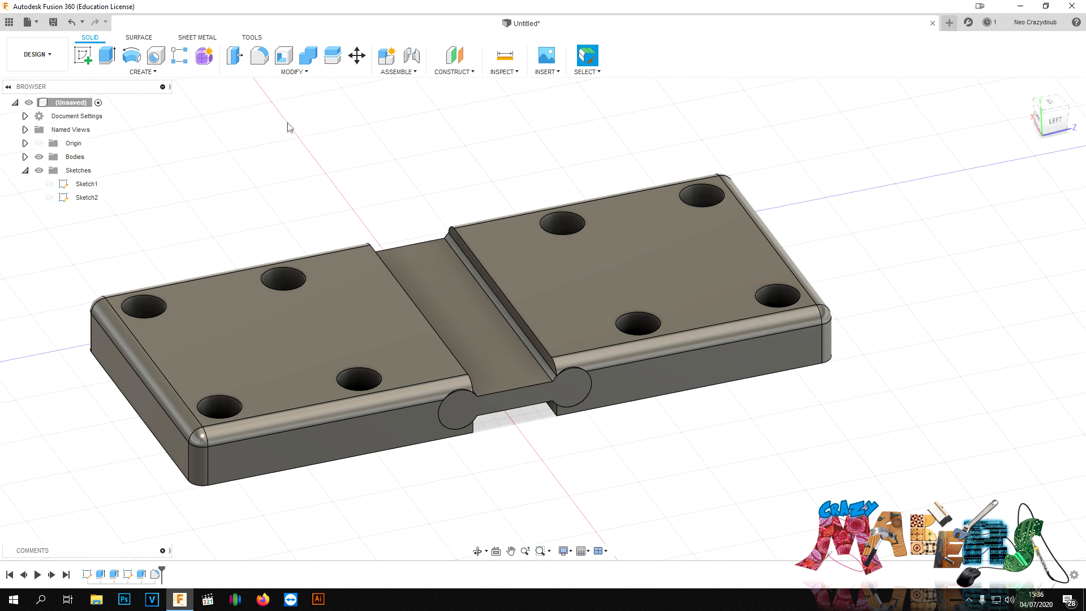
# Fillet the upper and lower plate edges facing the connector on both plates with a 0.5 mm radius.
pyautogui.click(259, 55)
pyautogui.click(432, 334)
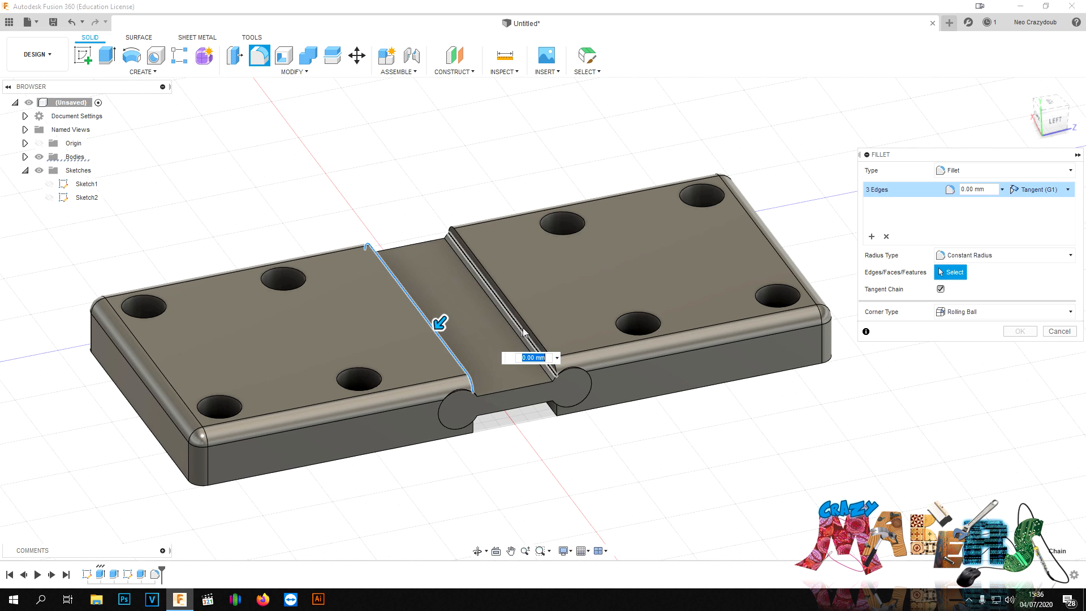
pyautogui.click(526, 326)
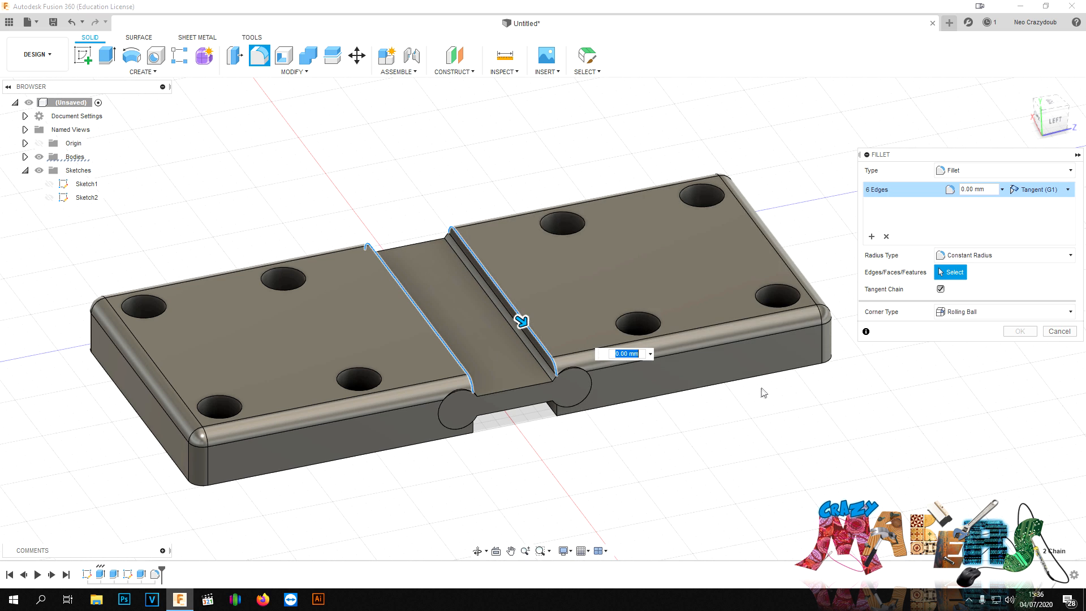
pyautogui.click(551, 411)
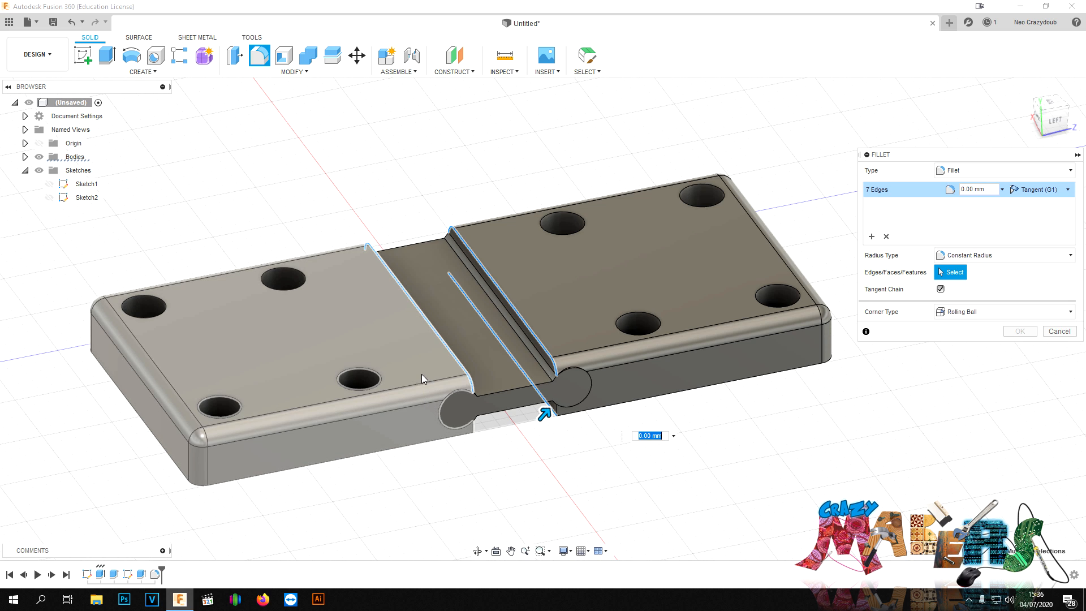
pyautogui.click(421, 370)
pyautogui.write('0.')
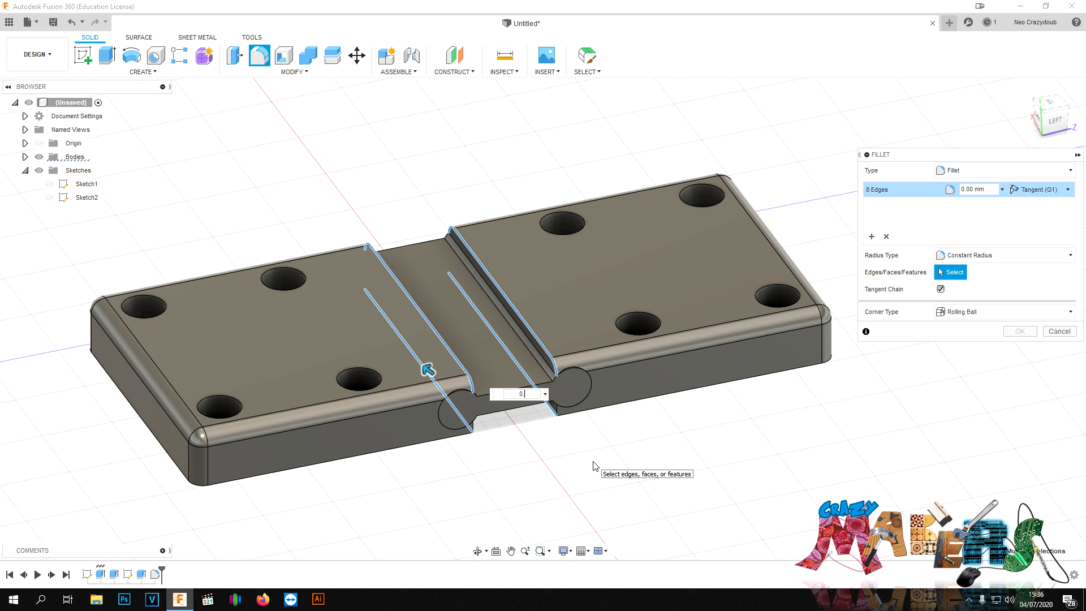
pyautogui.write('5')
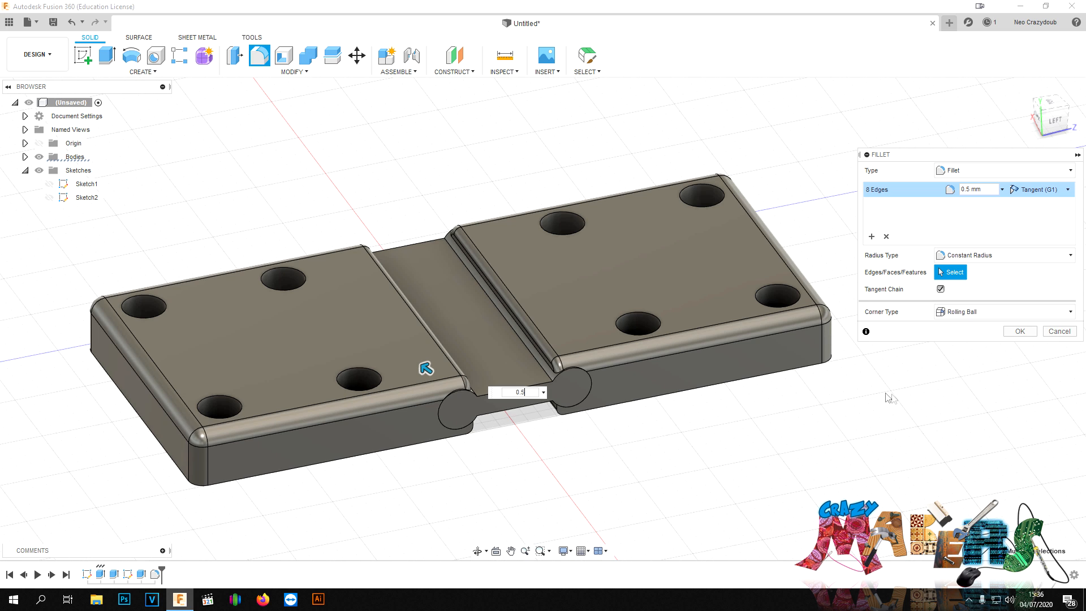
pyautogui.click(1021, 332)
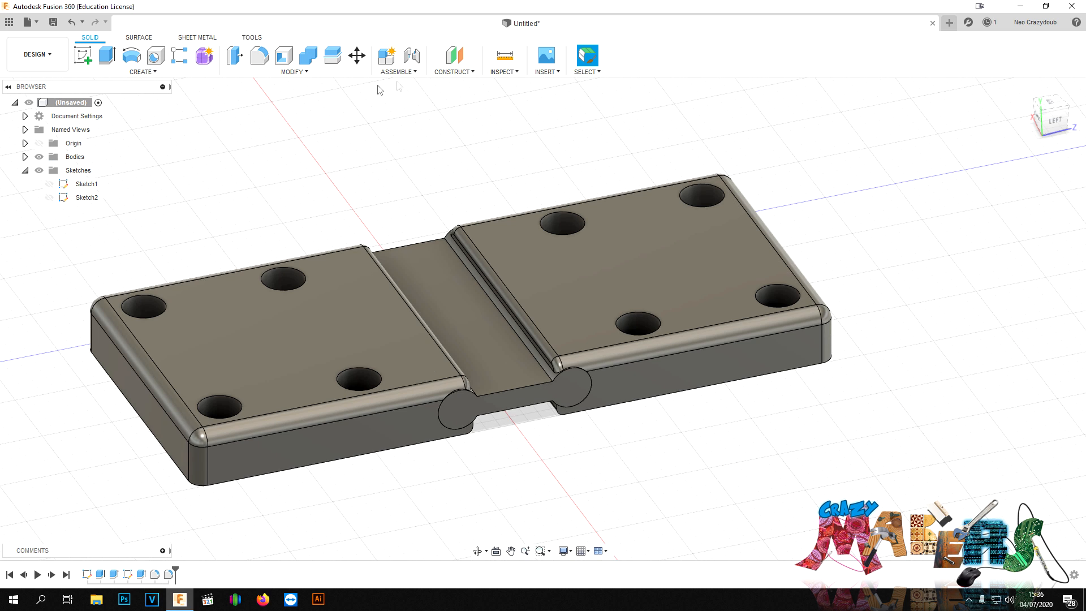
# Chamfer the top rims of all eight mounting holes with an equal distance of 1.5 mm.
pyautogui.click(294, 72)
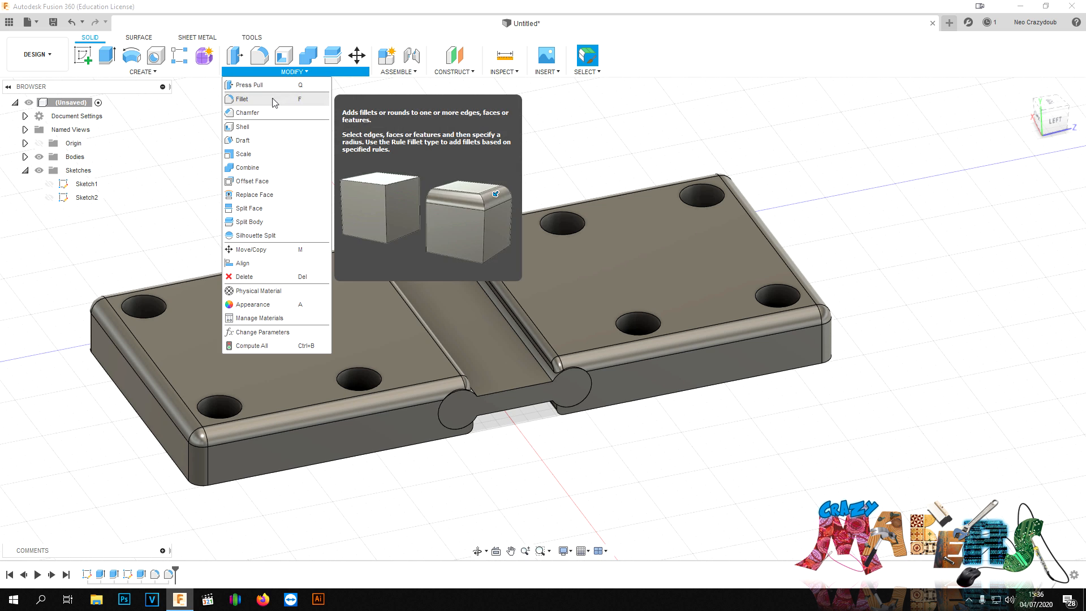
pyautogui.click(248, 113)
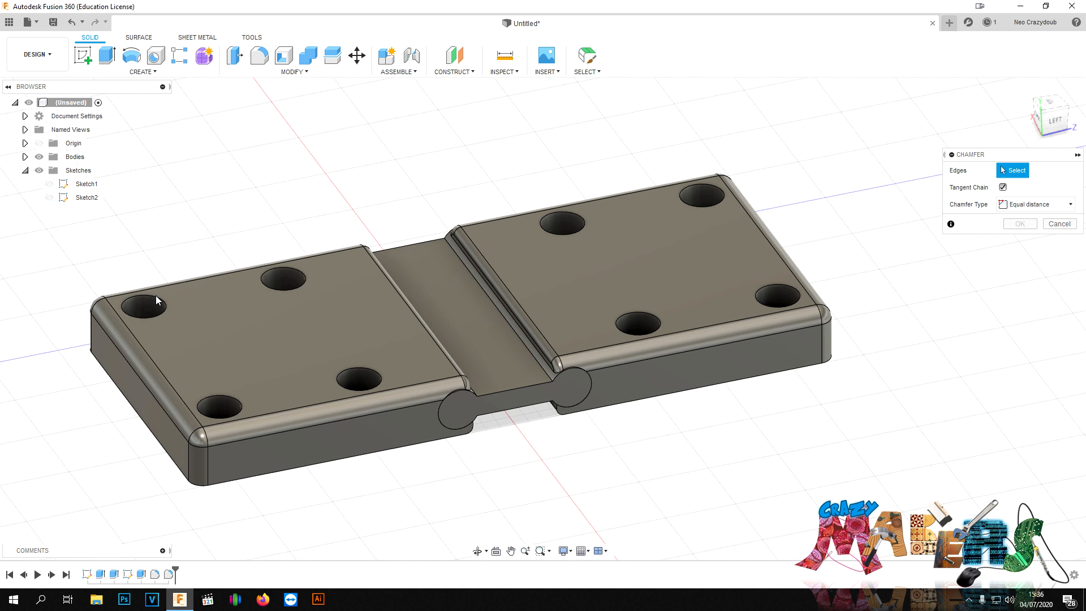
pyautogui.click(164, 311)
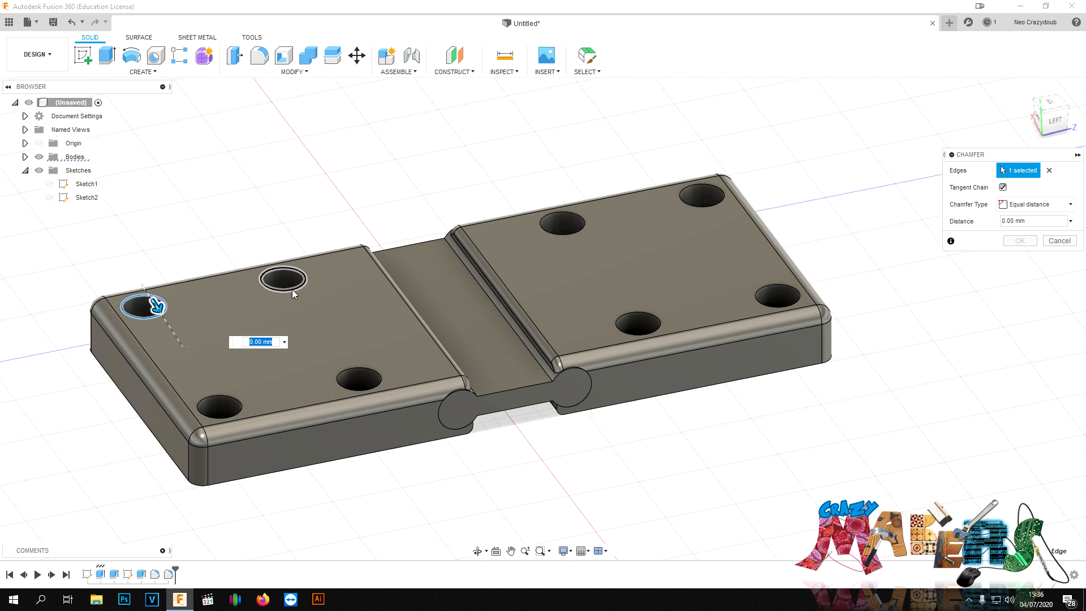
pyautogui.click(292, 290)
pyautogui.click(351, 369)
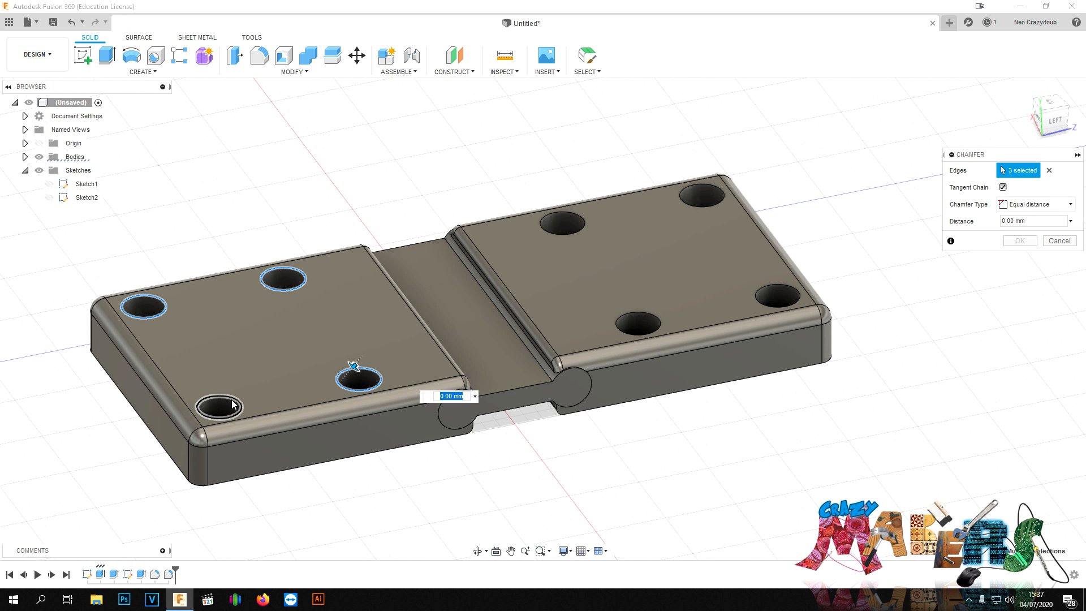
pyautogui.click(232, 404)
pyautogui.click(639, 312)
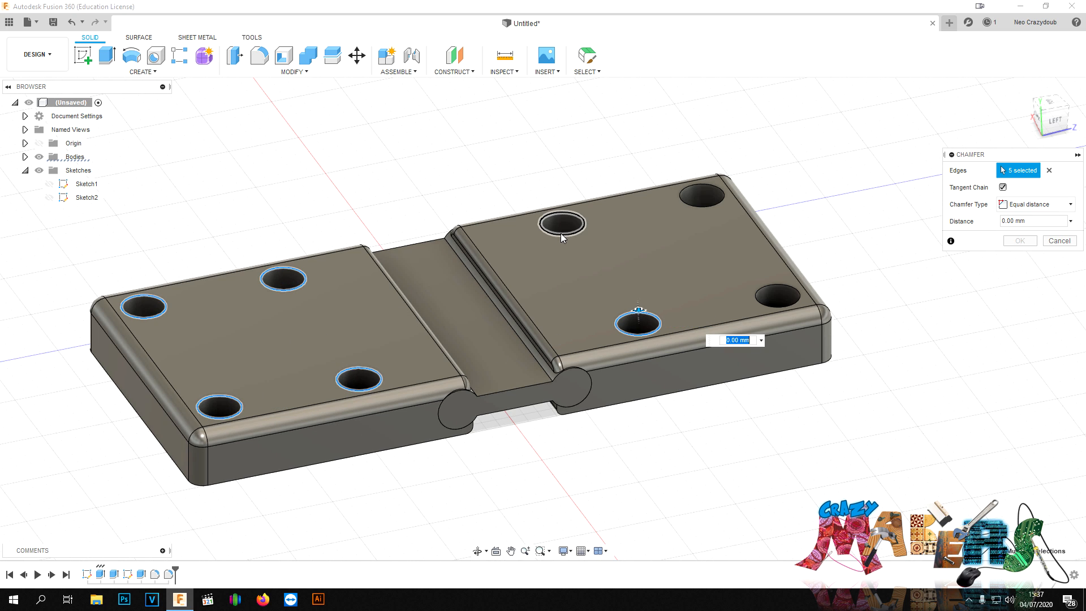
pyautogui.click(561, 233)
pyautogui.click(703, 196)
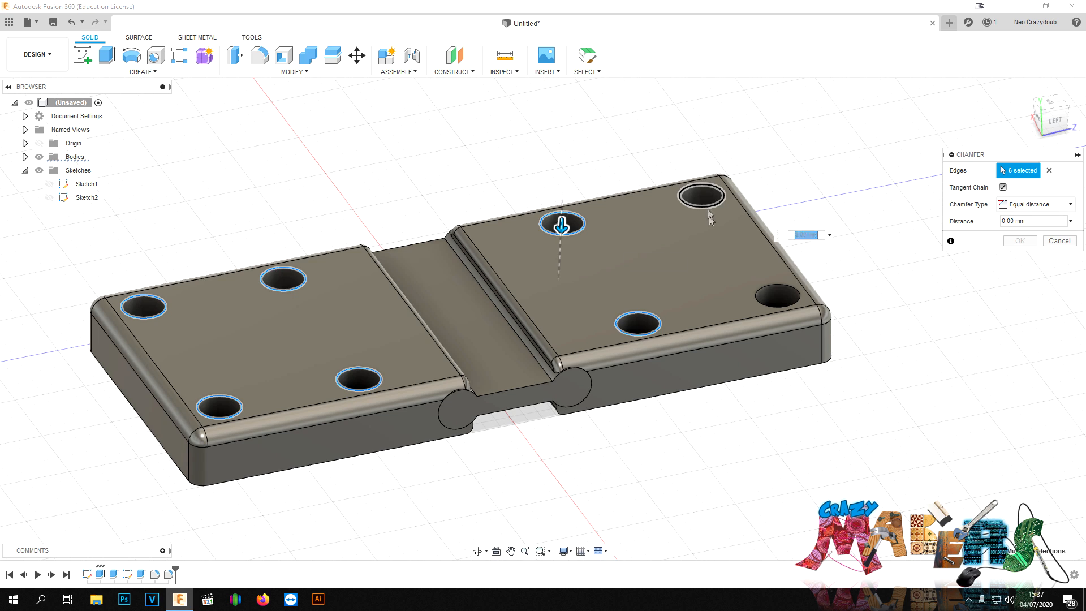
pyautogui.click(768, 286)
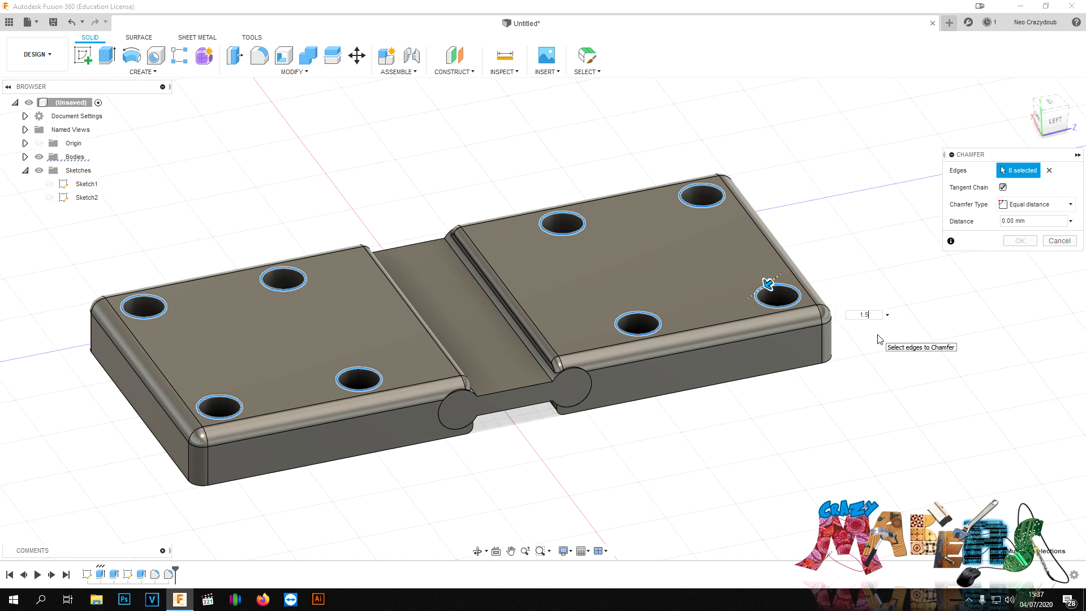
pyautogui.press('Return')
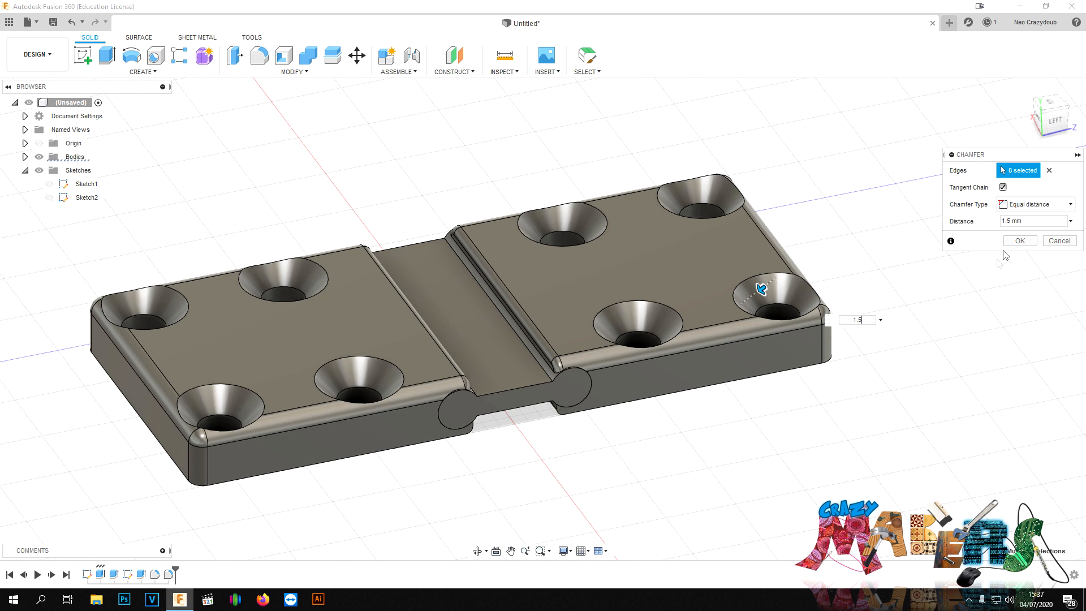
pyautogui.click(1020, 241)
# Edit the hole sketch, set the dimensioned hole's distances from both plate edges to 4 mm, and finish the sketch.
pyautogui.click(142, 575)
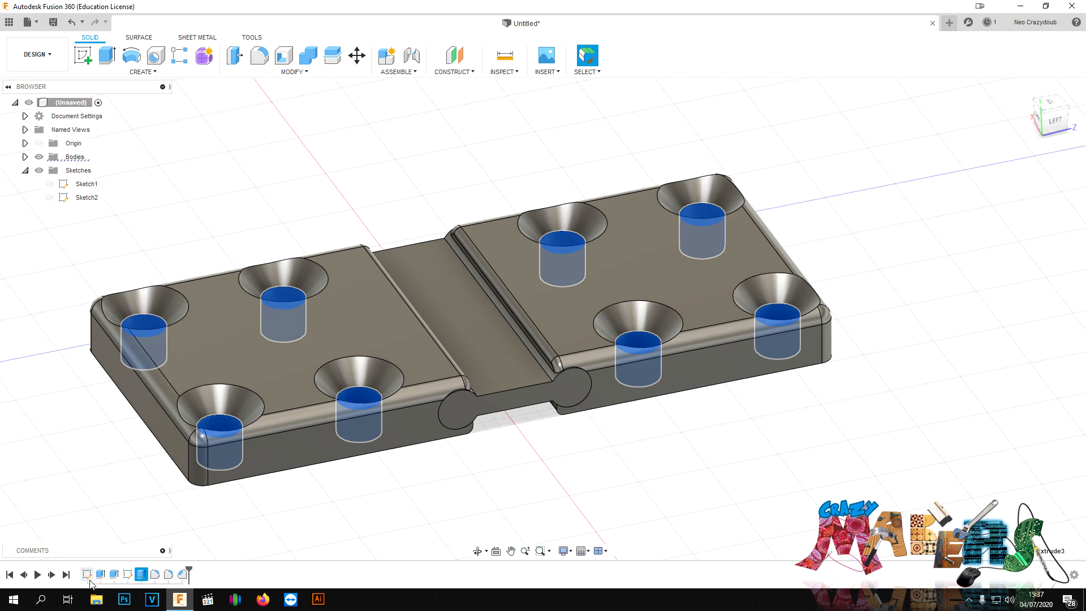
pyautogui.click(100, 575)
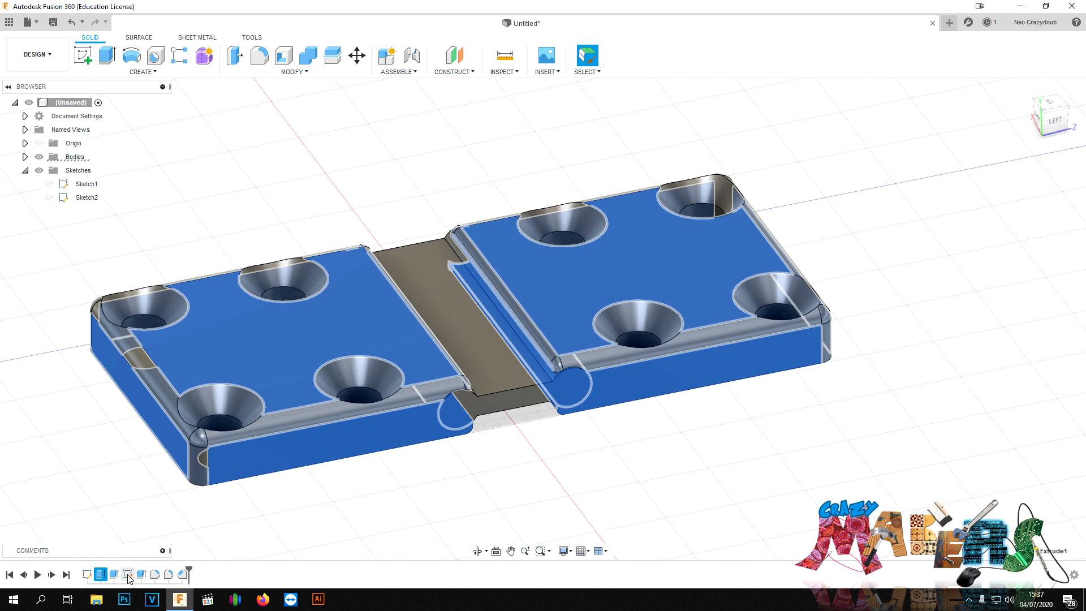
pyautogui.click(127, 574)
pyautogui.rightClick(128, 574)
pyautogui.click(164, 496)
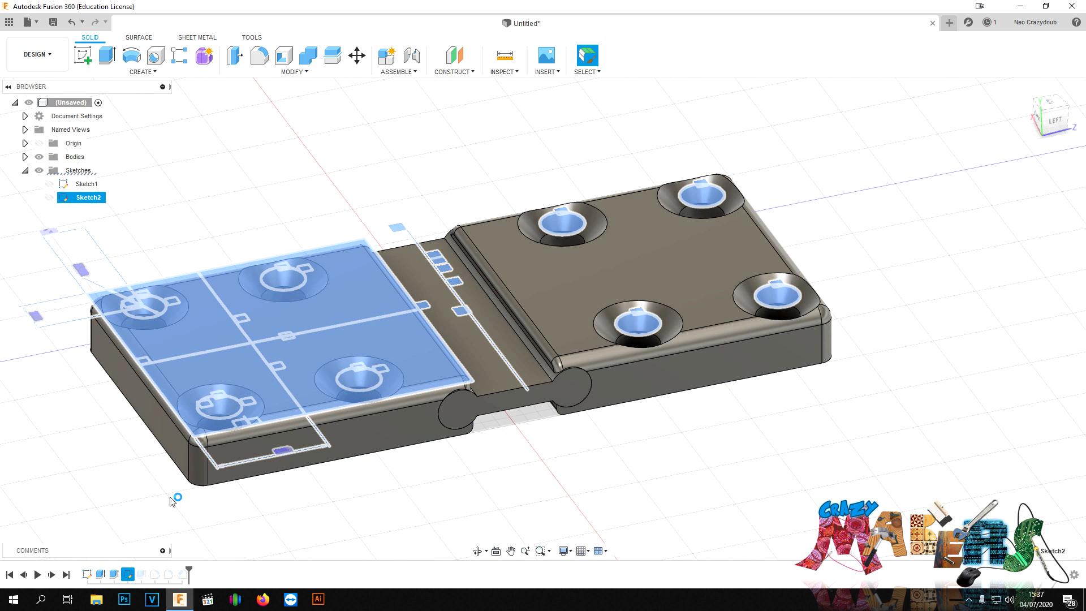
pyautogui.scroll(-2, 719, 127)
pyautogui.moveTo(725, 120); pyautogui.dragTo(713, 222, button='middle')
pyautogui.scroll(6, 714, 211)
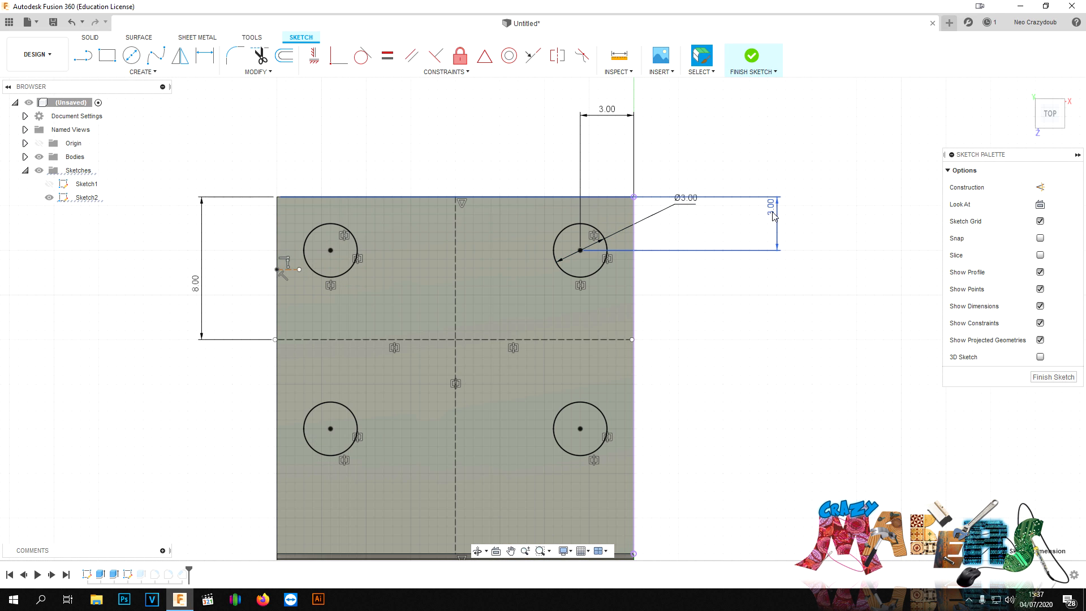
pyautogui.doubleClick(771, 209)
pyautogui.write('4')
pyautogui.press('Return')
pyautogui.doubleClick(609, 128)
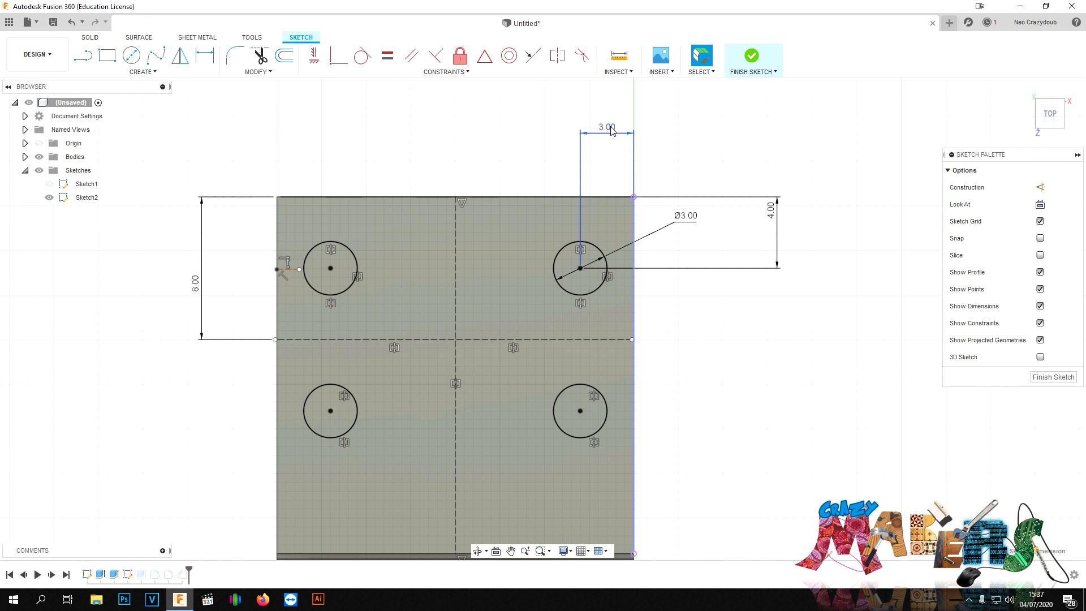
pyautogui.write('4')
pyautogui.press('Return')
pyautogui.click(1053, 377)
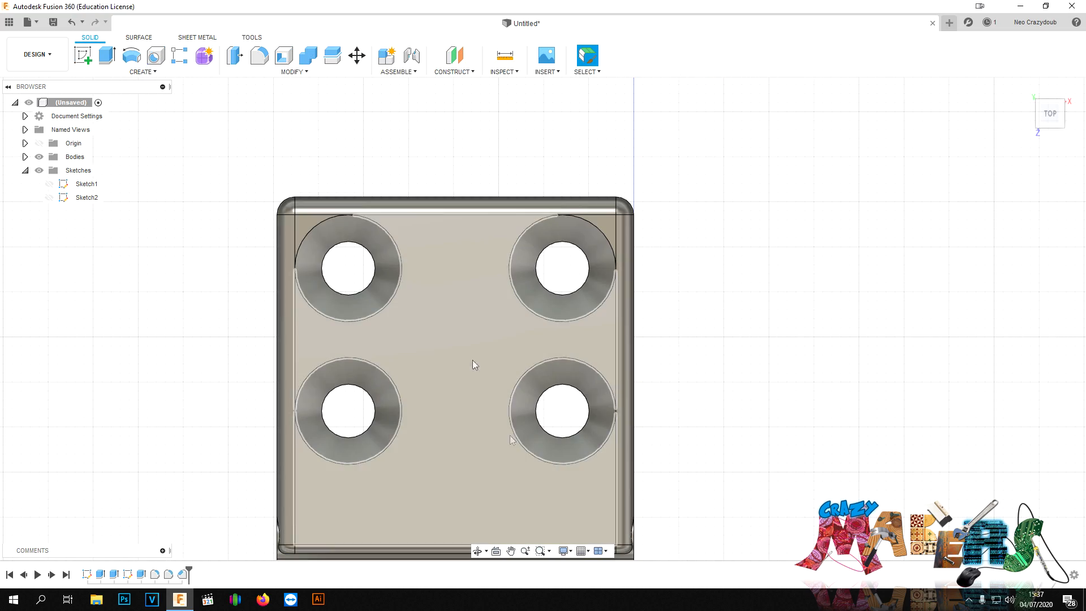
# Edit the mounting holes' chamfer feature and set its distance to 1.2 mm.
pyautogui.scroll(-3, 444, 348)
pyautogui.scroll(-1, 517, 396)
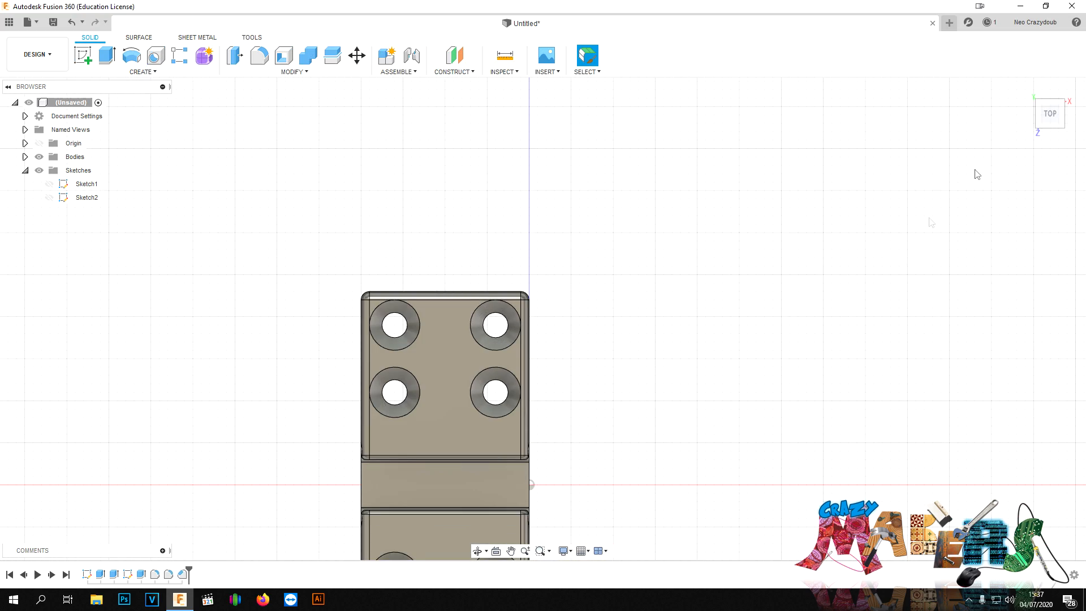
pyautogui.moveTo(1059, 114)
pyautogui.mouseDown()
pyautogui.moveTo(1075, 42)
pyautogui.moveTo(1078, 80)
pyautogui.moveTo(1051, 118)
pyautogui.mouseUp()
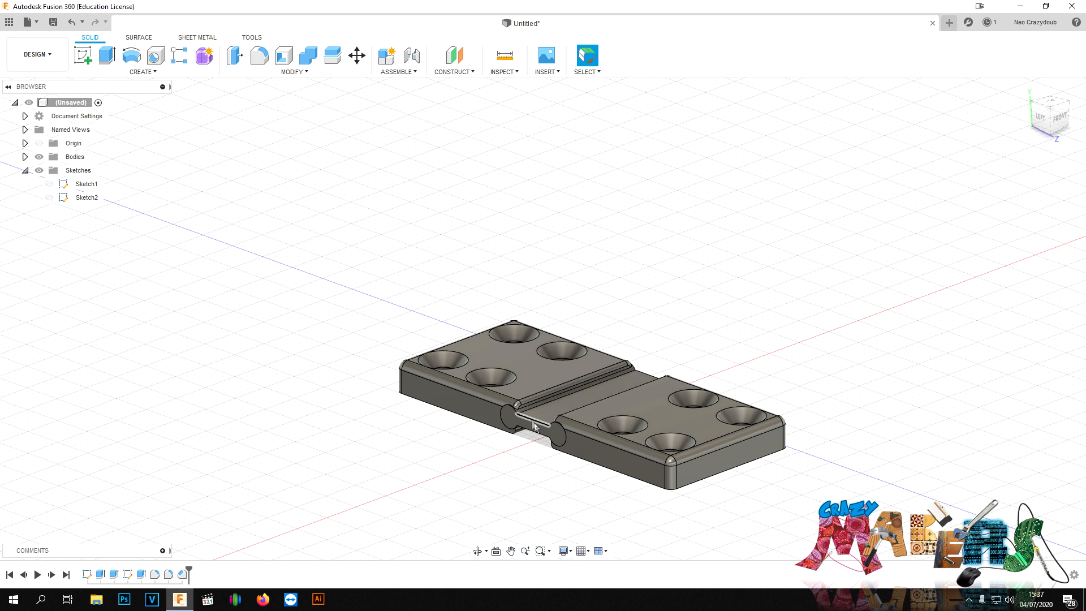
pyautogui.rightClick(183, 575)
pyautogui.click(203, 471)
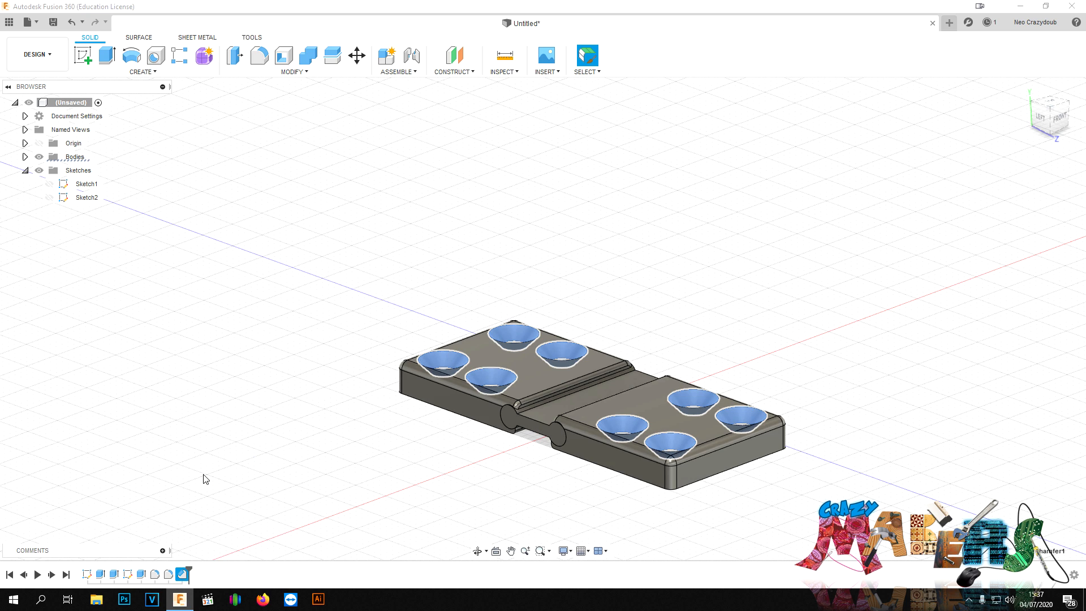
pyautogui.write('1.2')
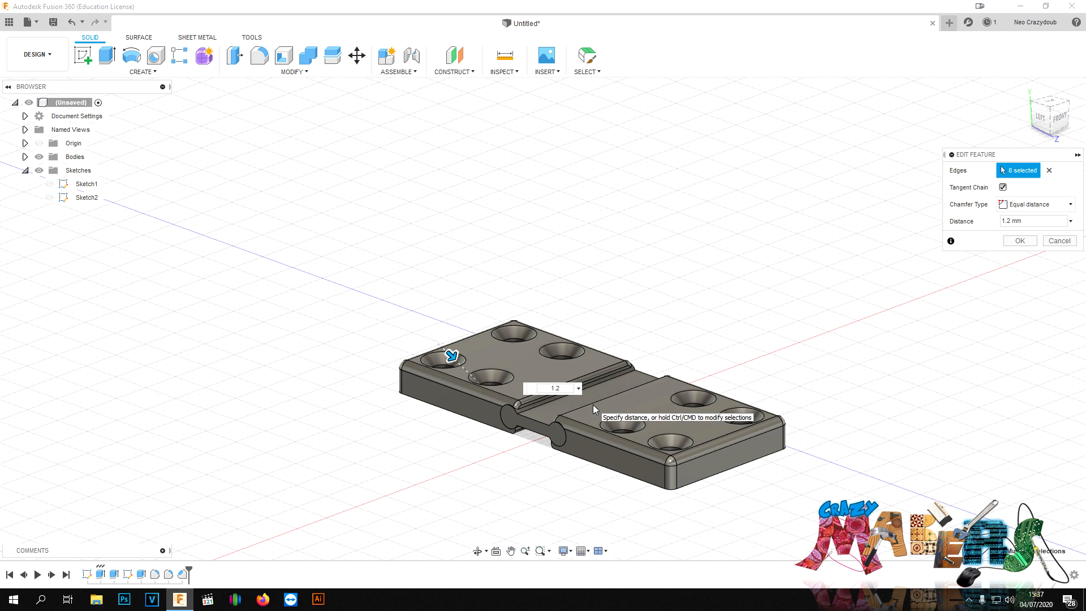
pyautogui.press('Return')
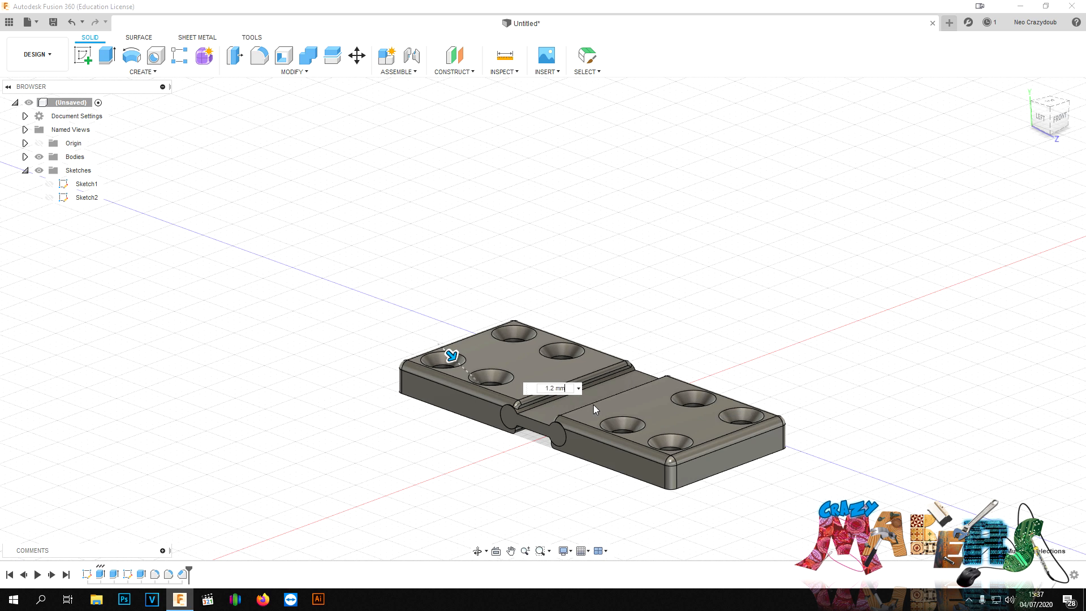
# Save the design as Charnières_PrintinPlace in the Tutos Youtube folder of the Pièces Diverses project.
pyautogui.moveTo(1041, 116)
pyautogui.mouseDown()
pyautogui.moveTo(1065, 134)
pyautogui.moveTo(1078, 125)
pyautogui.moveTo(1082, 148)
pyautogui.moveTo(1056, 105)
pyautogui.moveTo(1065, 127)
pyautogui.moveTo(1026, 91)
pyautogui.moveTo(1041, 121)
pyautogui.mouseUp()
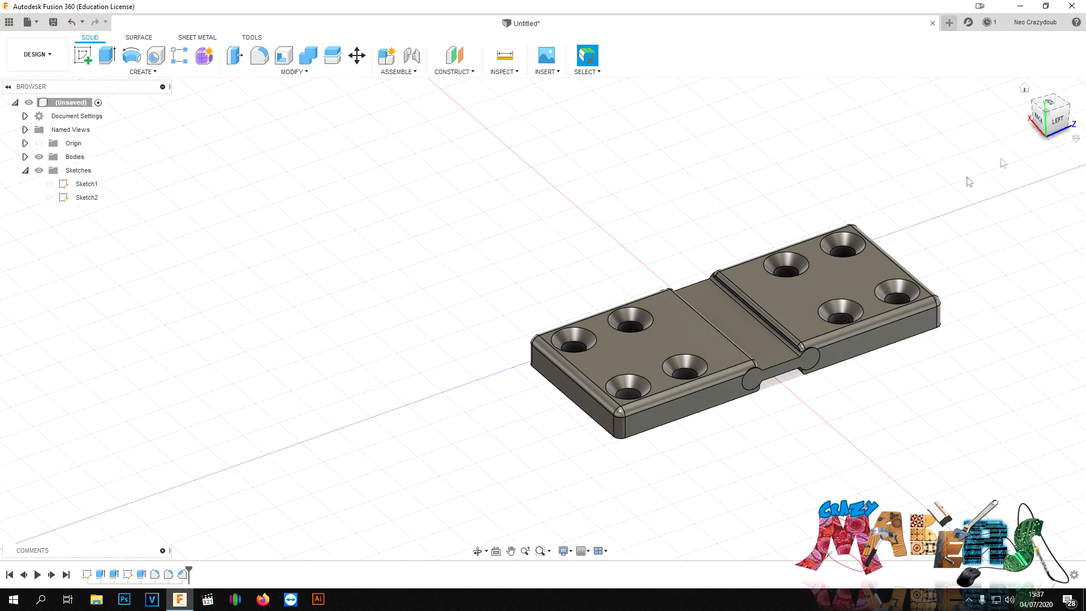
pyautogui.click(53, 23)
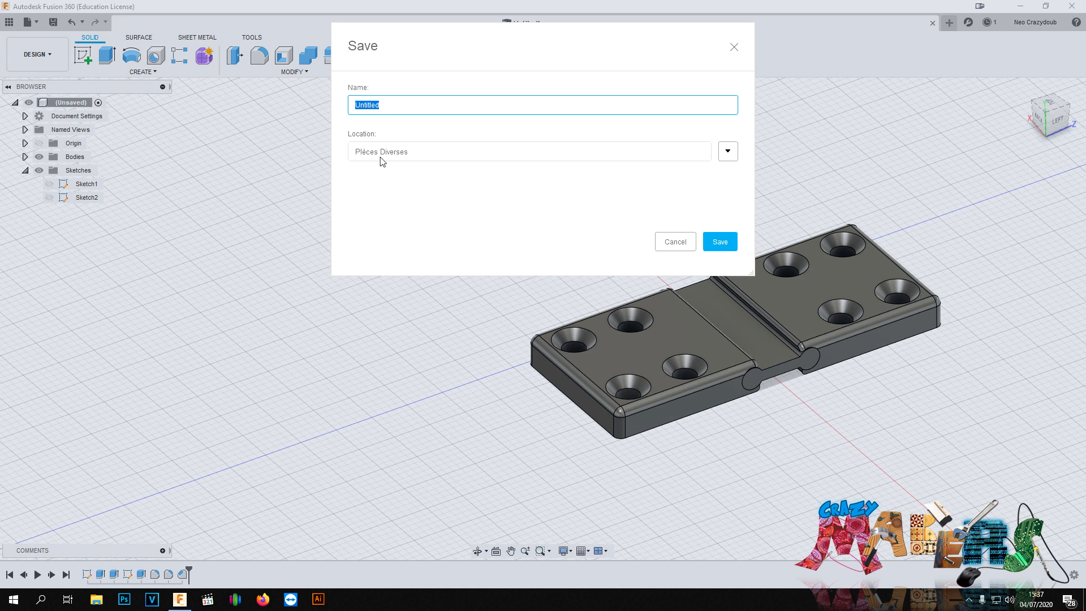
pyautogui.click(728, 152)
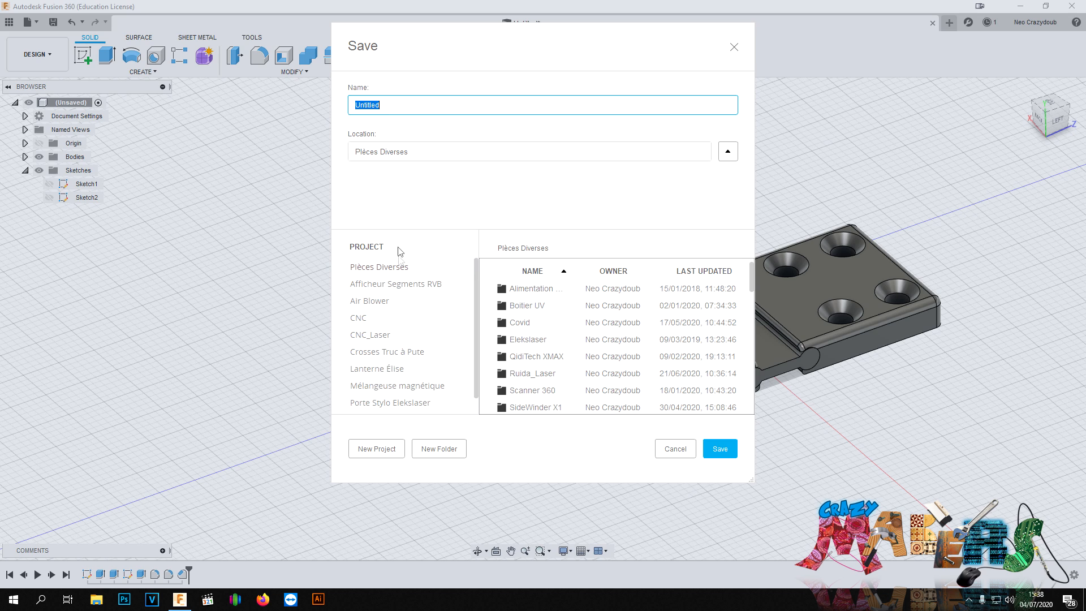
pyautogui.scroll(-3, 488, 355)
pyautogui.scroll(-1, 376, 364)
pyautogui.scroll(-3, 517, 357)
pyautogui.scroll(3, 519, 357)
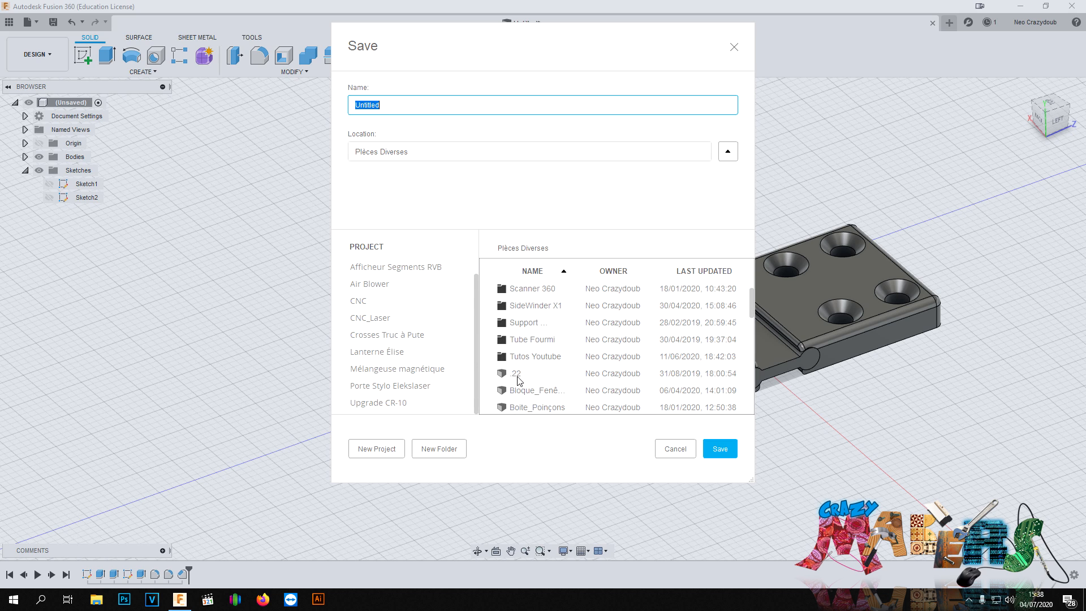
pyautogui.doubleClick(527, 357)
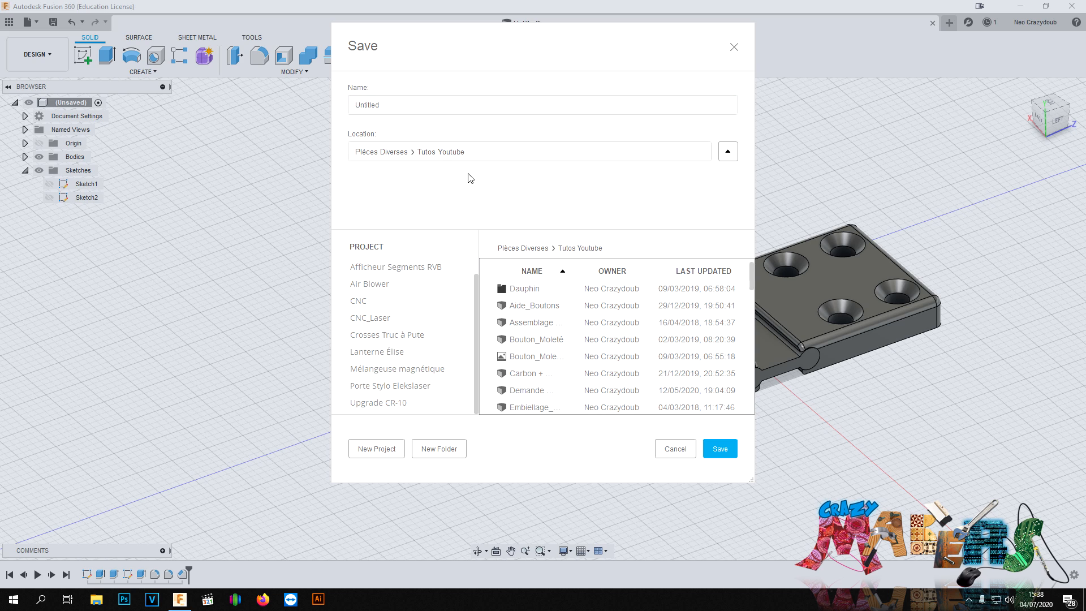
pyautogui.click(397, 104)
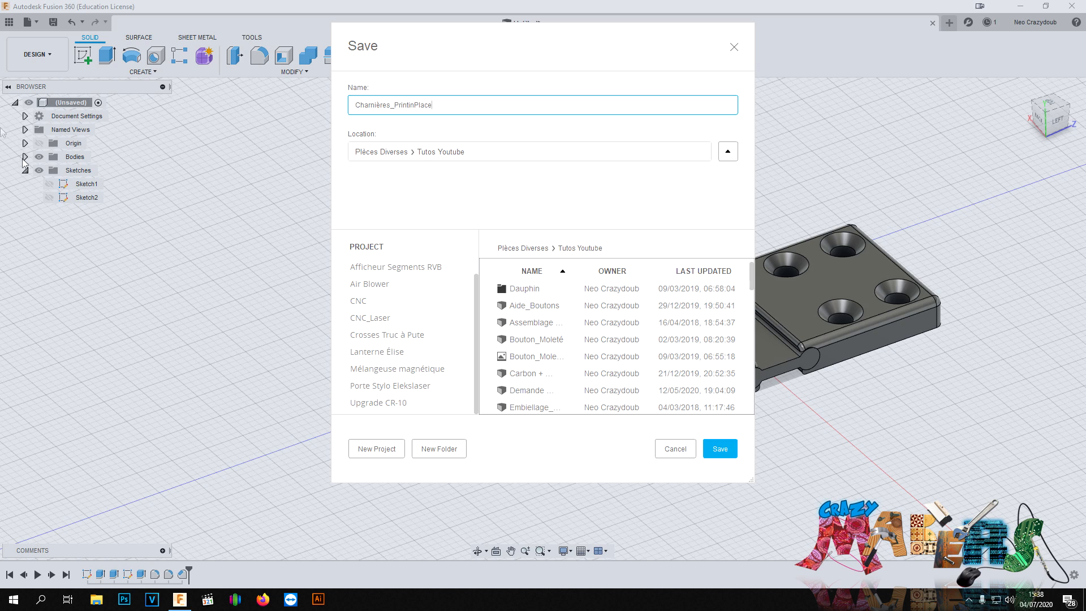
pyautogui.click(719, 451)
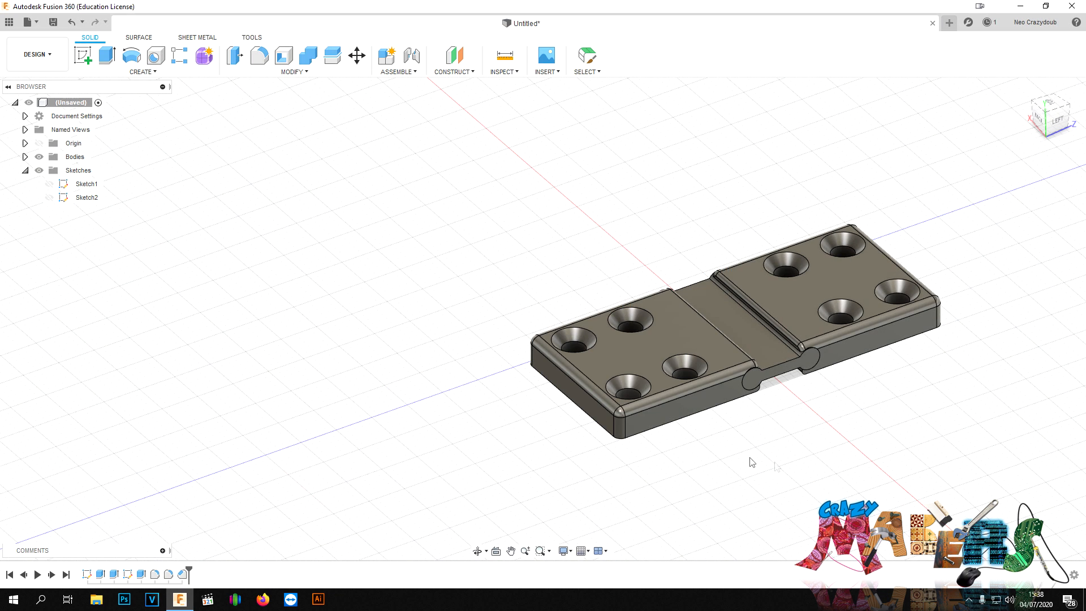
pyautogui.click(251, 37)
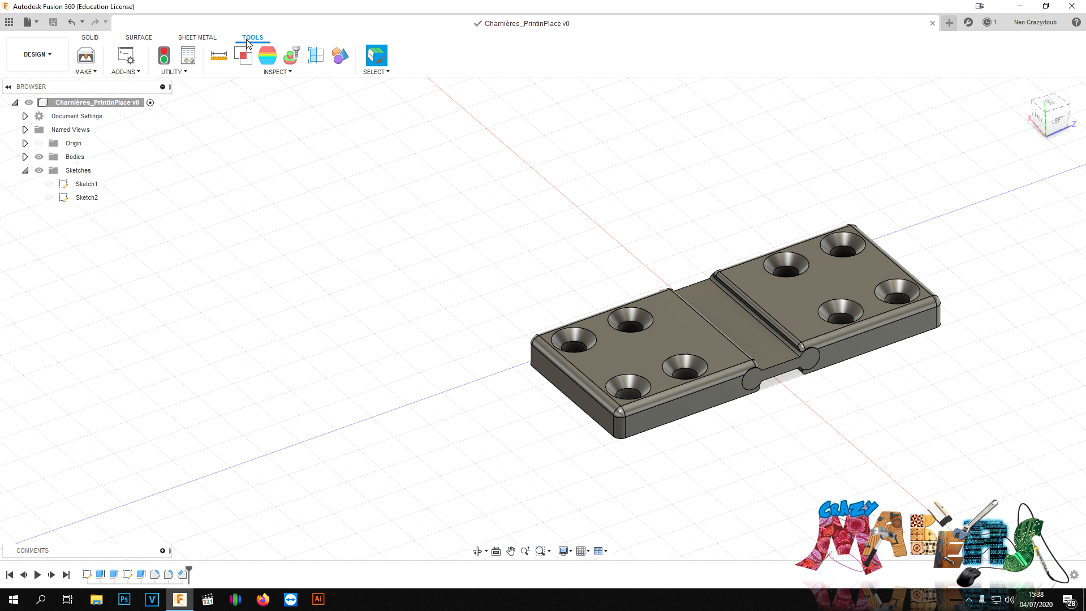
pyautogui.click(83, 62)
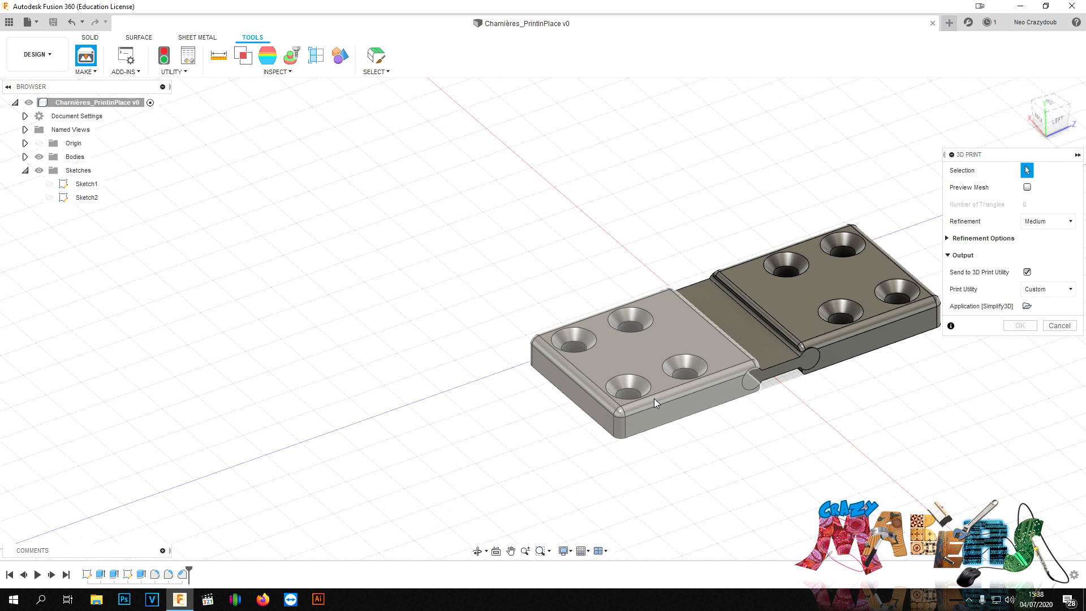
pyautogui.click(654, 399)
pyautogui.click(806, 300)
pyautogui.click(713, 360)
pyautogui.click(1060, 326)
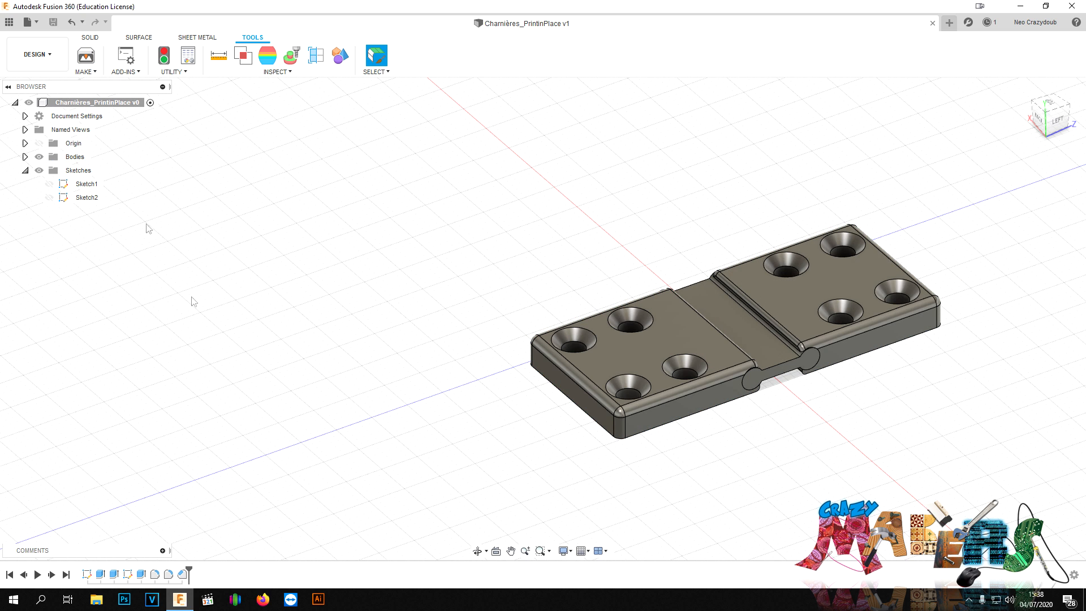
# Try to join the two plate bodies into one using Combine, with Body2 as target and Body1 as tool.
pyautogui.click(24, 156)
pyautogui.click(84, 170)
pyautogui.click(85, 184)
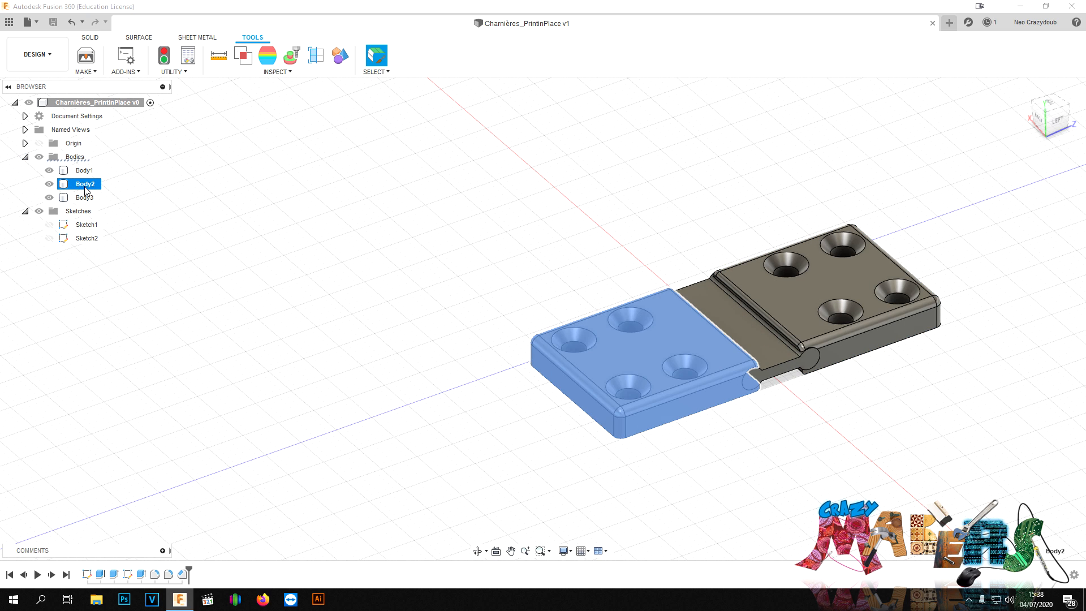
pyautogui.click(90, 39)
pyautogui.click(290, 72)
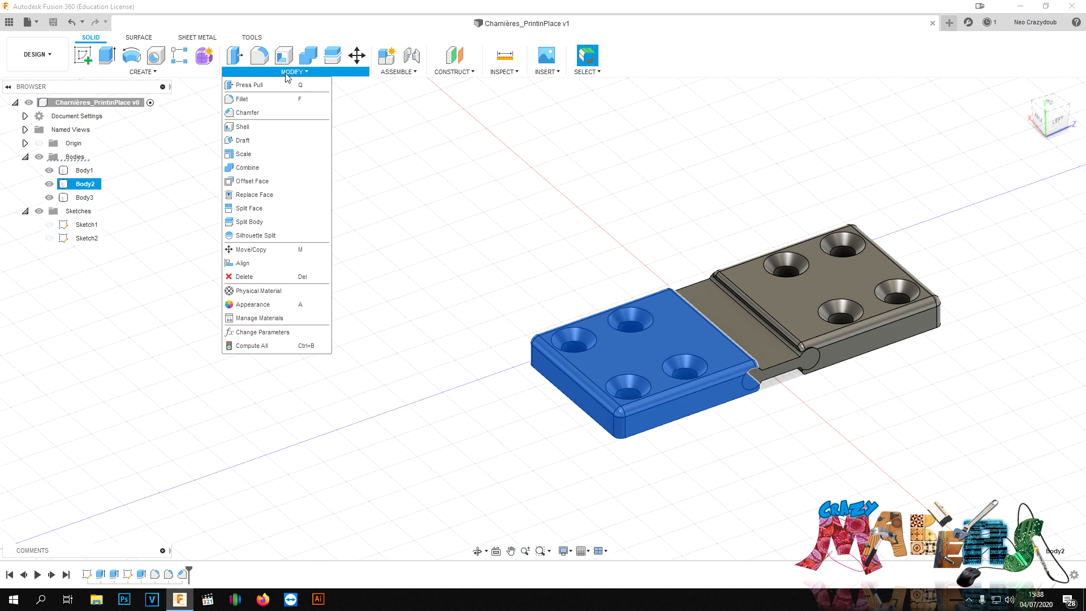
pyautogui.click(300, 60)
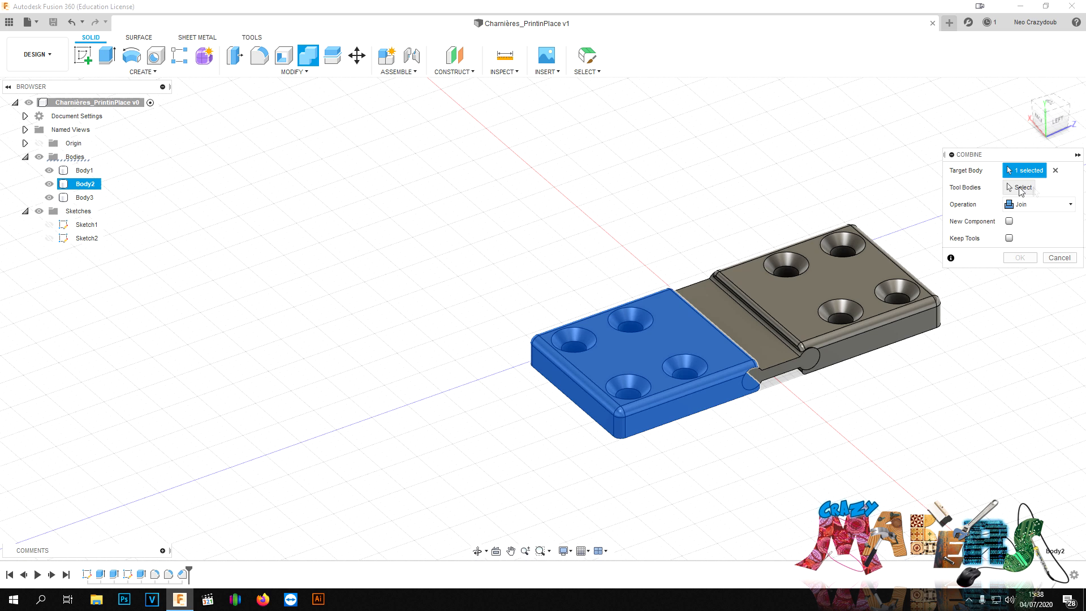
pyautogui.click(1030, 188)
pyautogui.click(72, 173)
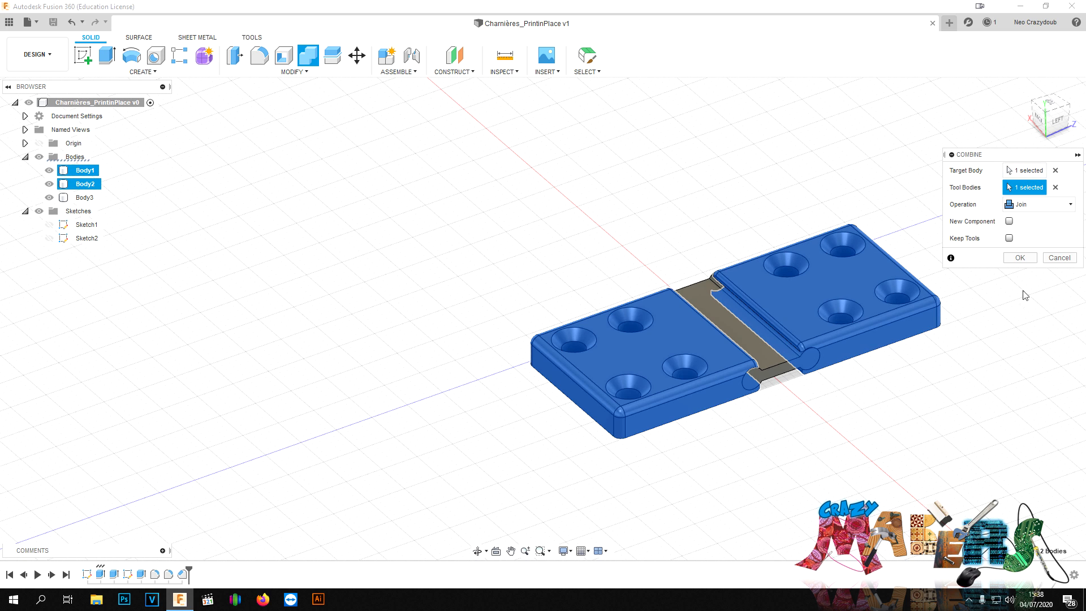
pyautogui.click(1020, 258)
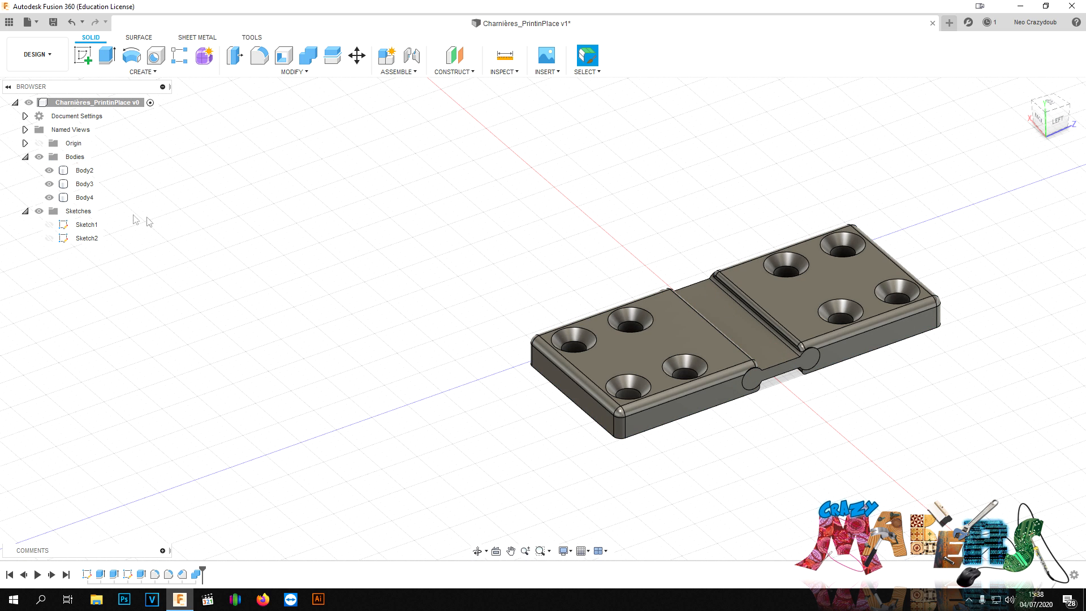
# Inspect the combined design's bodies and undo the combine operation.
pyautogui.click(77, 186)
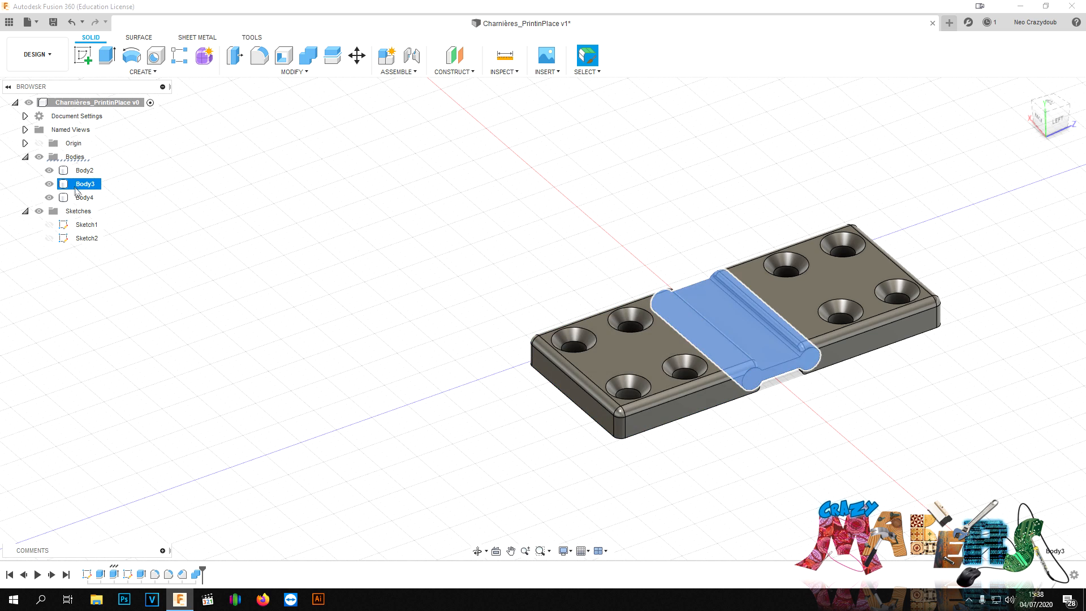
pyautogui.click(83, 198)
pyautogui.hotkey('ctrl', 'z')
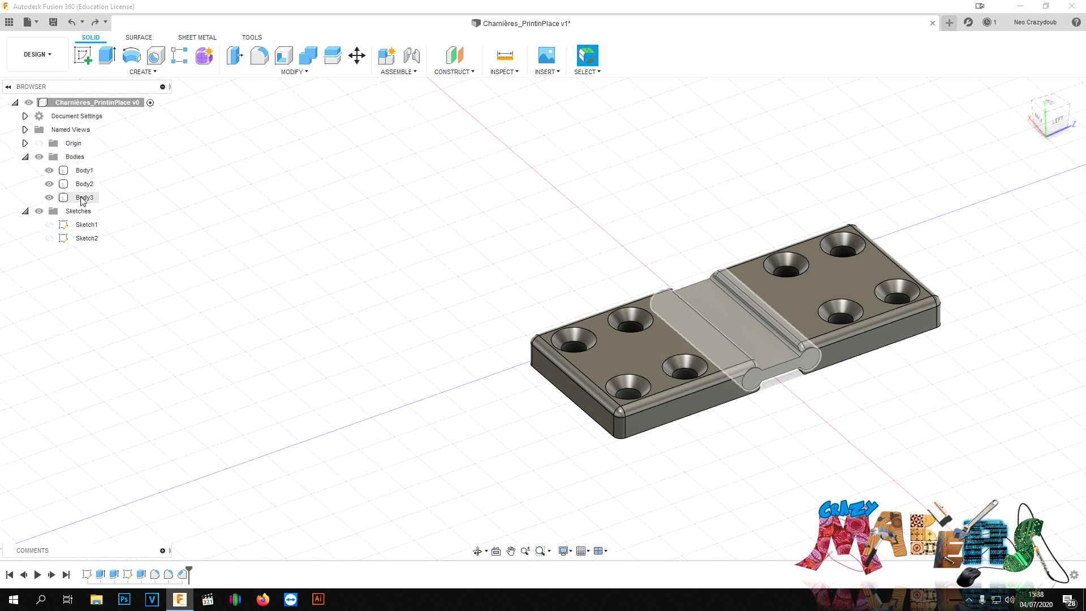
# Create a new component under the root, name it Rigide, and move both plate bodies into it.
pyautogui.rightClick(102, 103)
pyautogui.click(137, 110)
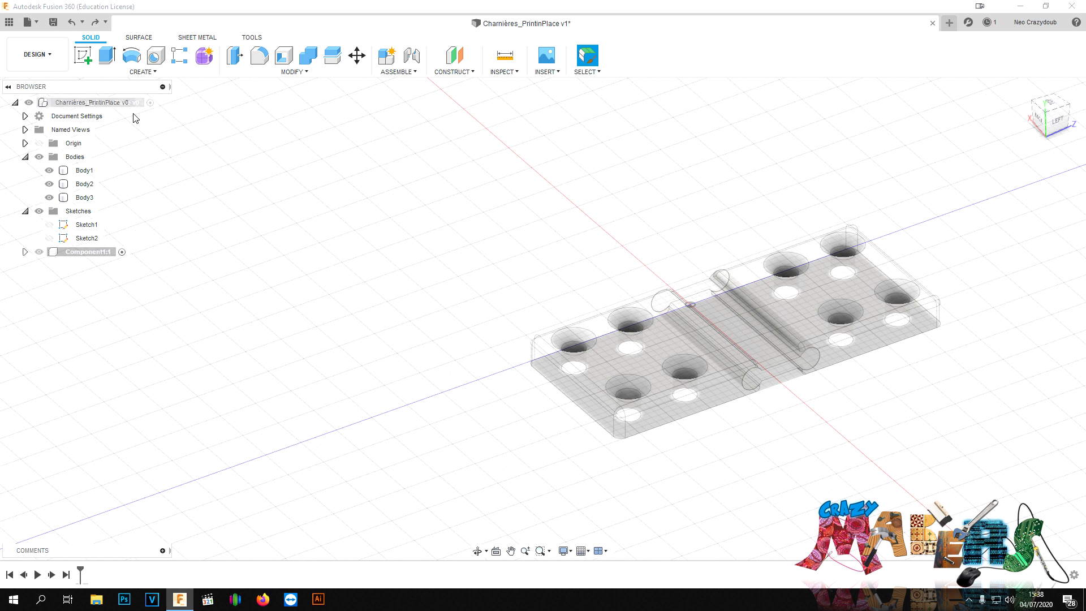
pyautogui.click(97, 254)
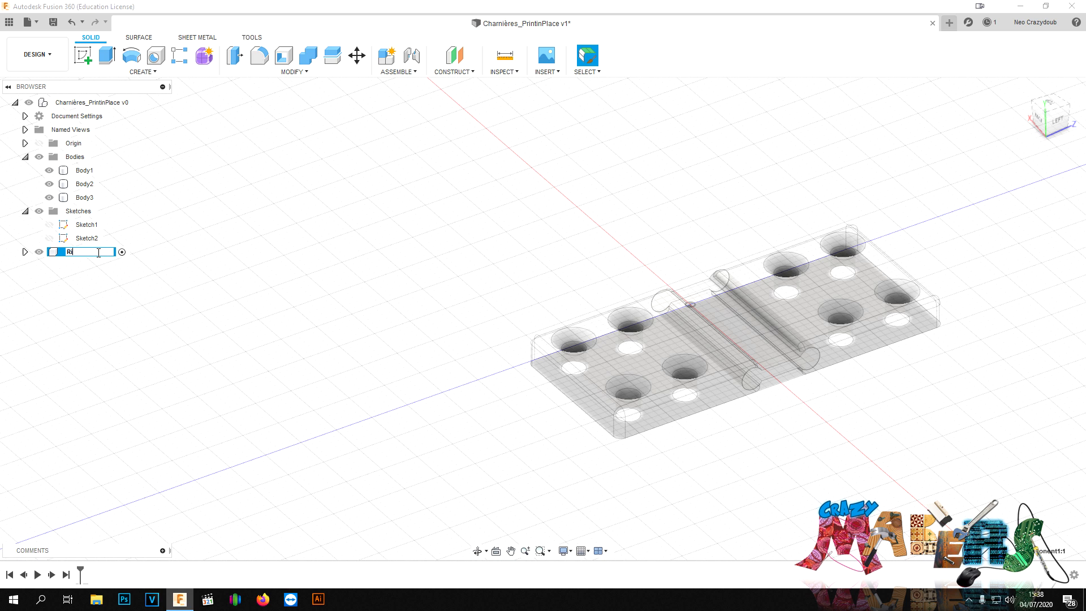
pyautogui.click(84, 171)
pyautogui.keyDown('ctrl'); pyautogui.click(86, 185); pyautogui.keyUp('ctrl')
pyautogui.press('Delete')
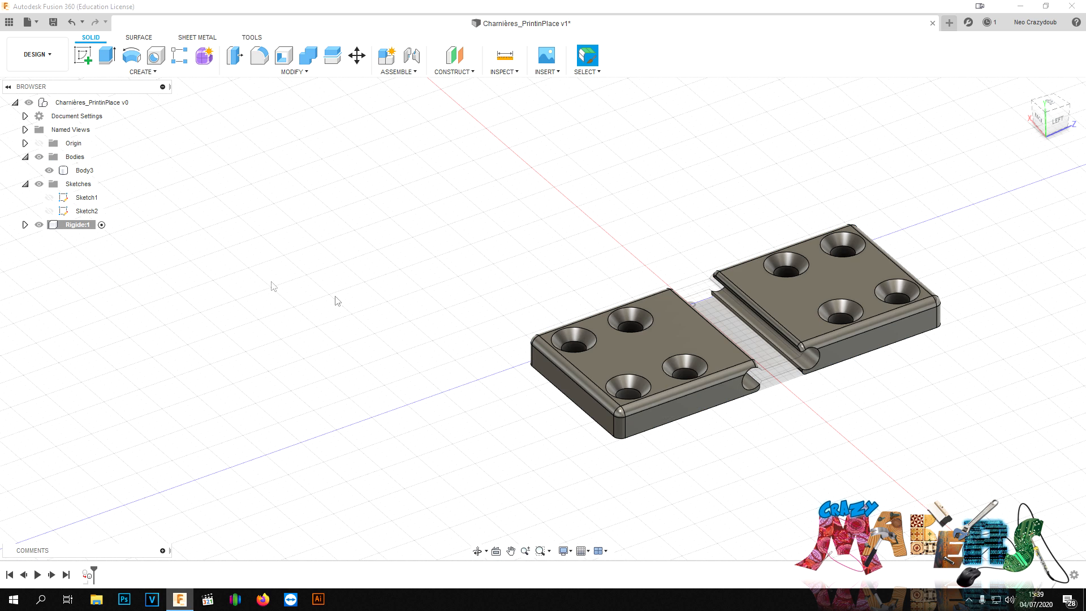
# Start a 3D Print export of the Rigide component with sending to the 3D print utility turned off.
pyautogui.click(252, 37)
pyautogui.click(84, 72)
pyautogui.click(93, 85)
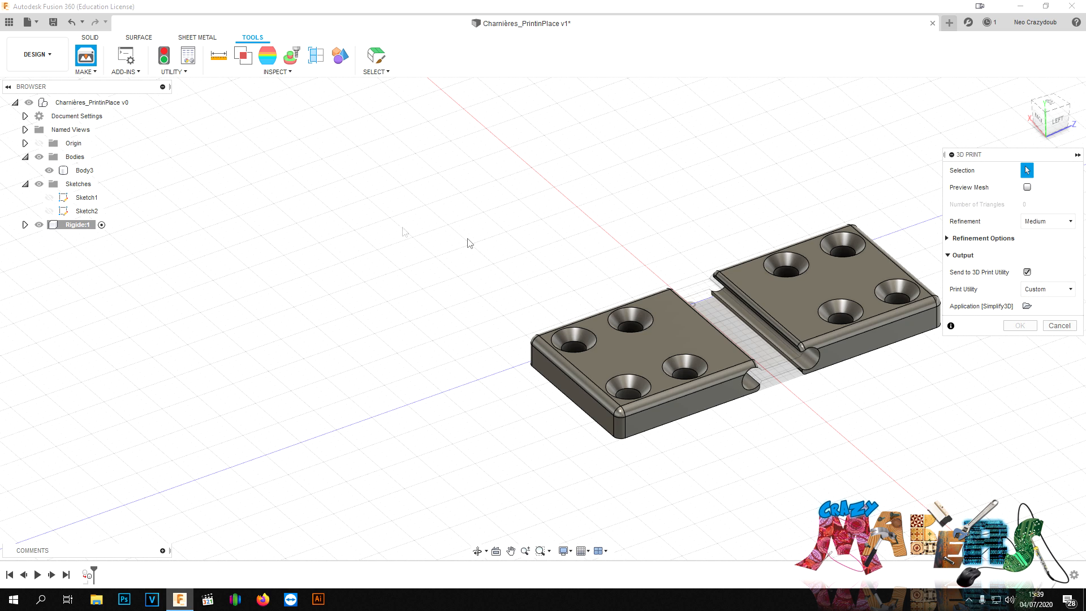
pyautogui.click(25, 224)
pyautogui.click(82, 256)
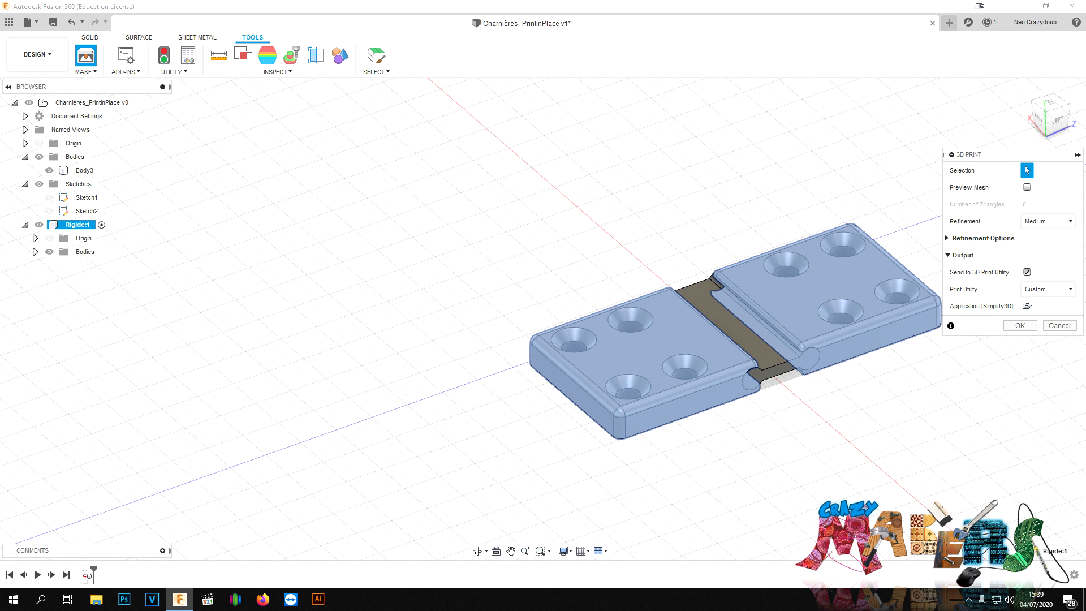
pyautogui.click(1047, 289)
pyautogui.click(1038, 289)
pyautogui.click(1027, 272)
pyautogui.click(1019, 292)
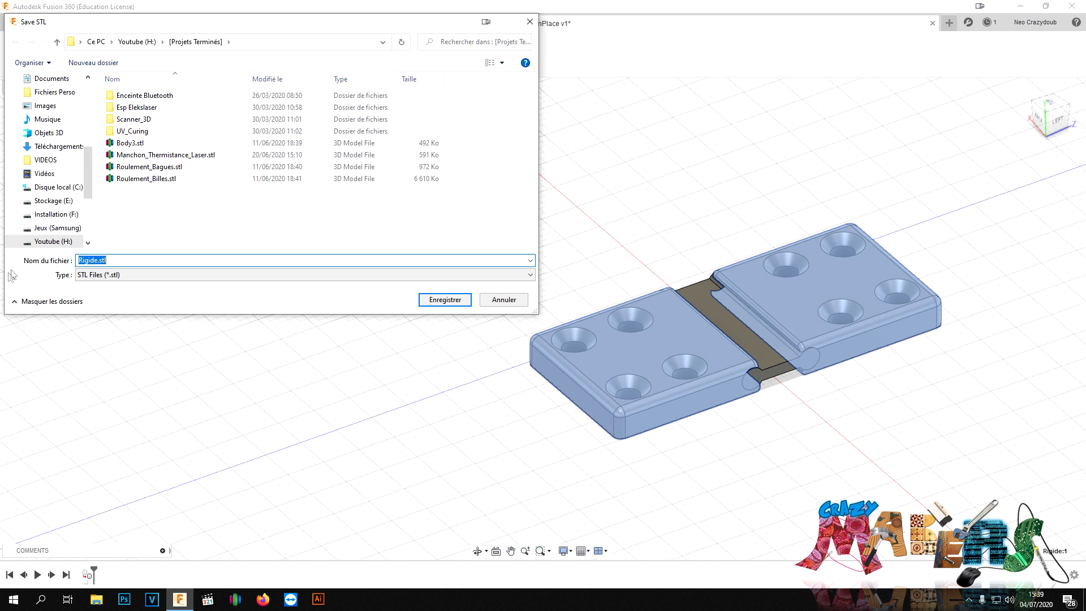
# Save the component's STL file as Charnière_Rigide.stl in the [Projets Terminés] folder.
pyautogui.click(119, 260)
pyautogui.write('Charnière_')
pyautogui.click(447, 300)
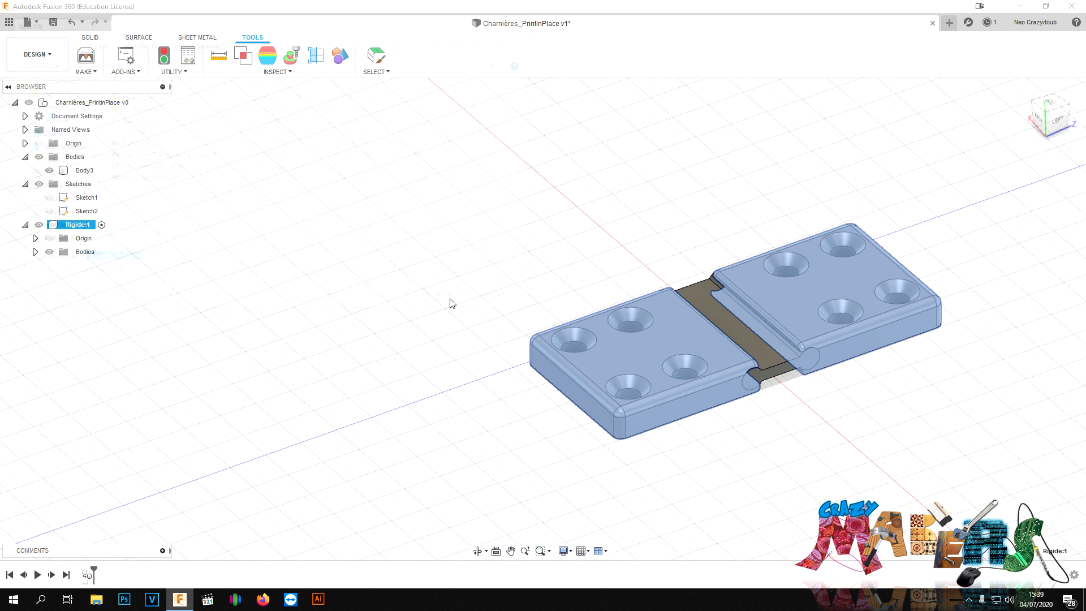
# Export the connector body as an STL file named Charnière_Souple.stl in the [Projets Terminés] folder.
pyautogui.click(86, 58)
pyautogui.click(82, 170)
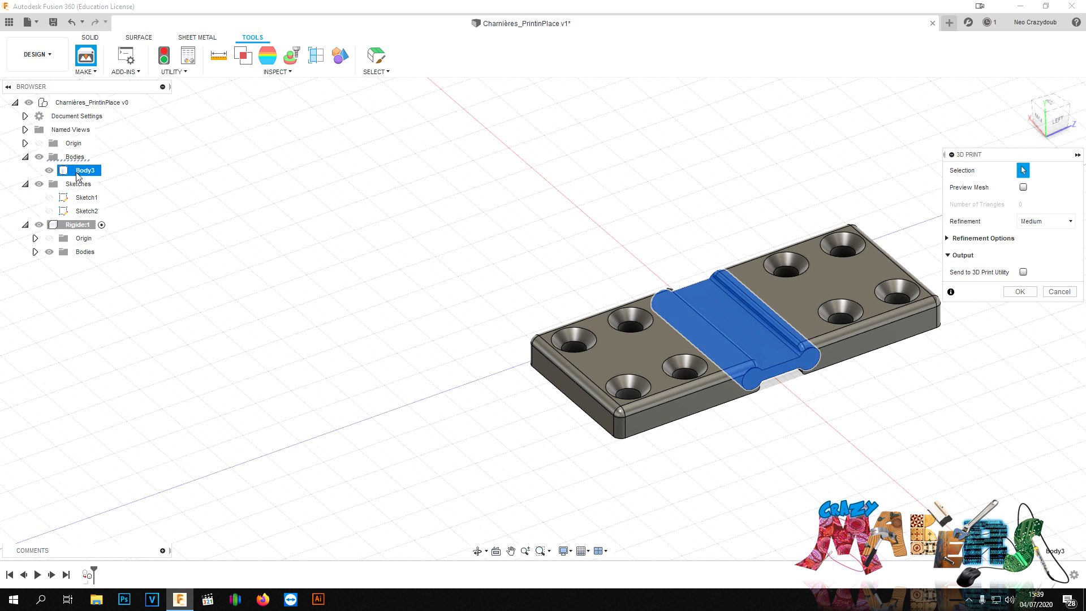
pyautogui.click(1022, 293)
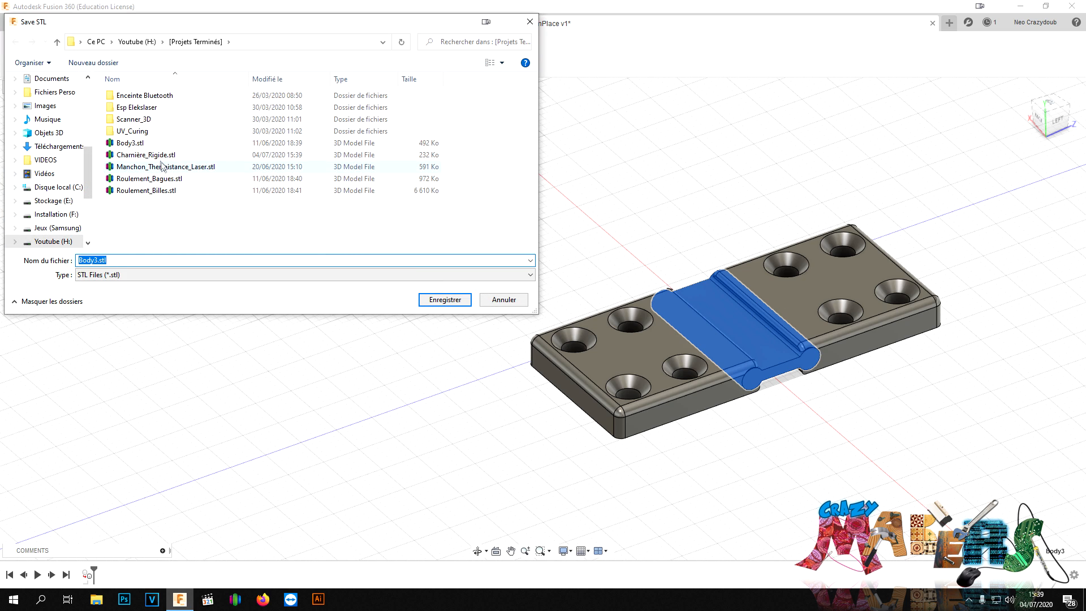
pyautogui.click(161, 158)
pyautogui.click(111, 261)
pyautogui.click(111, 261)
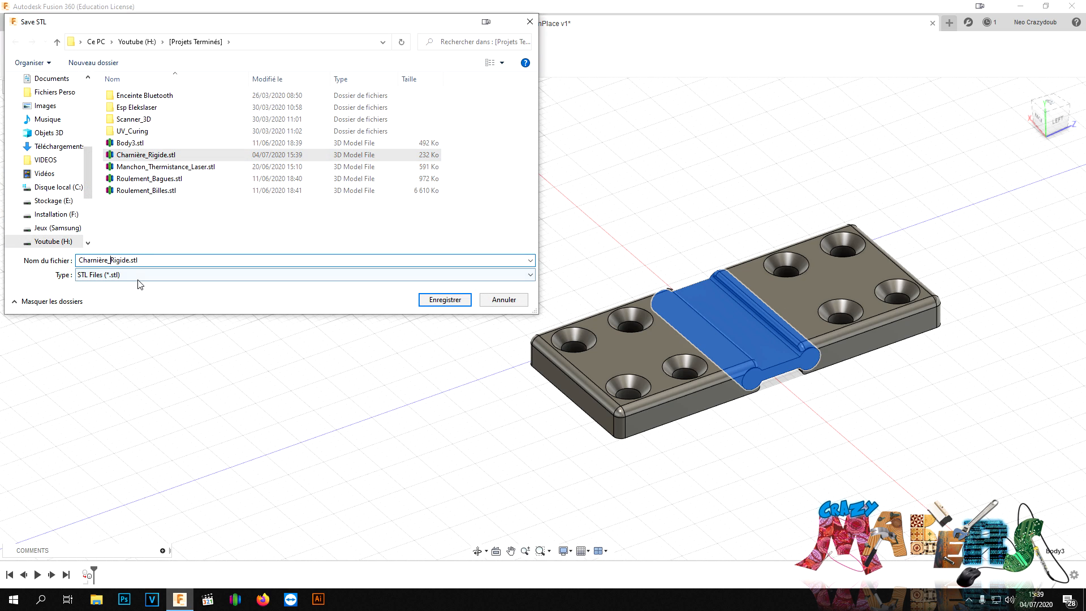
pyautogui.press('Delete')
pyautogui.press('Delete')
pyautogui.press('Delete')
pyautogui.write('Siouple')
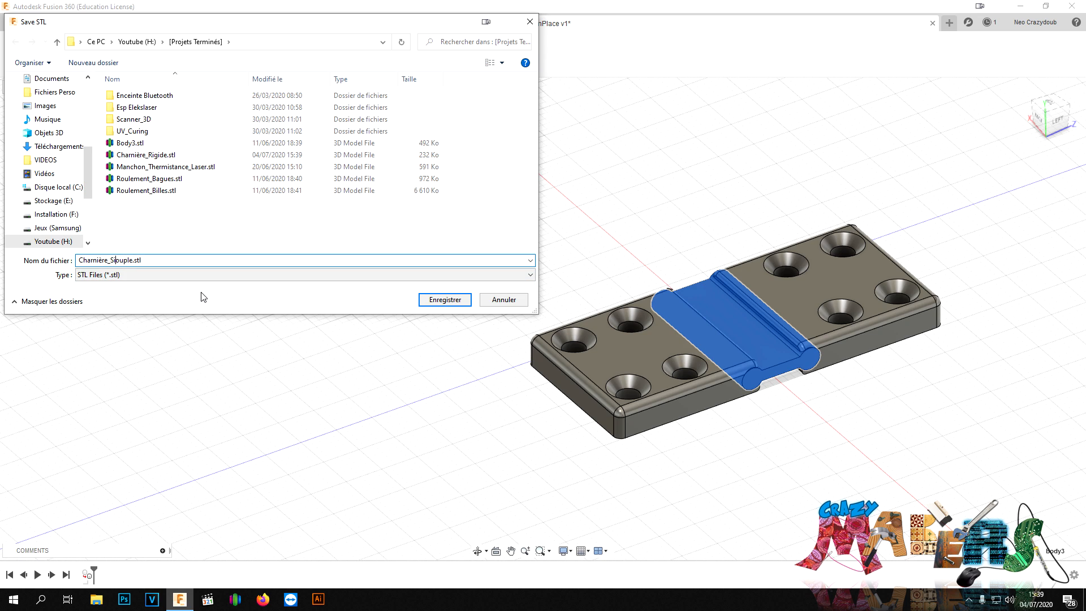
pyautogui.click(445, 300)
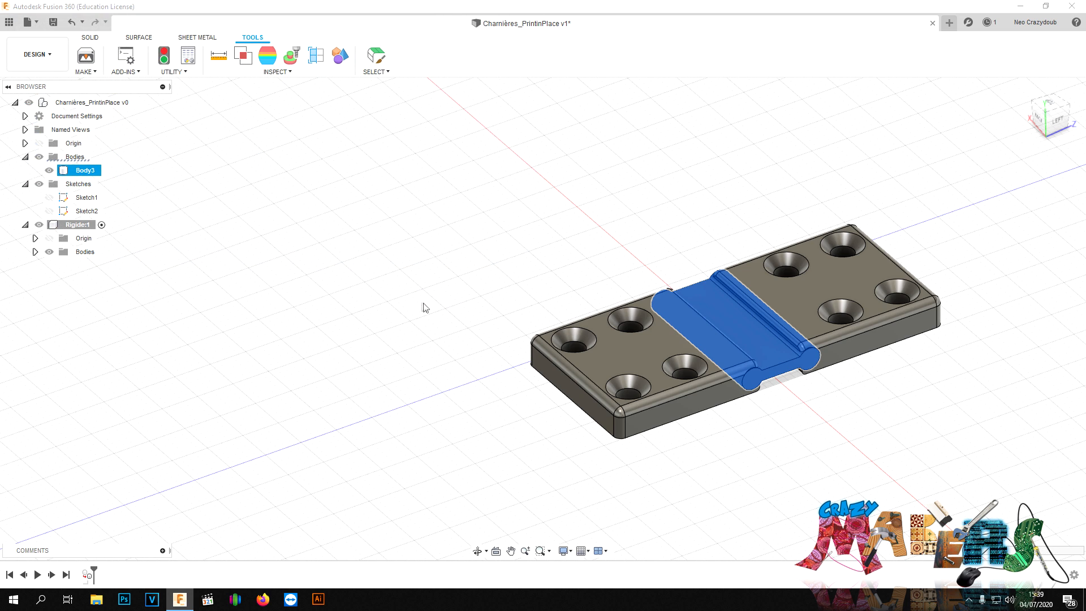
pyautogui.click(500, 318)
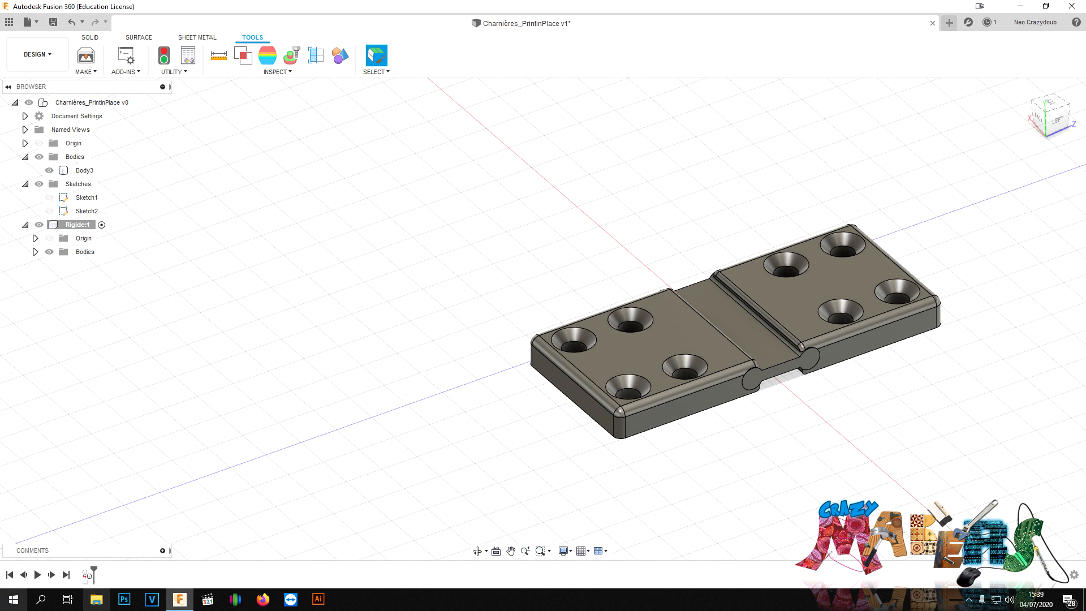
# Switch to Simplify3D, remove the loaded model, and import Charnière_Rigide.stl and Charnière_Souple.stl from the [Projets Terminés] folder.
pyautogui.click(235, 601)
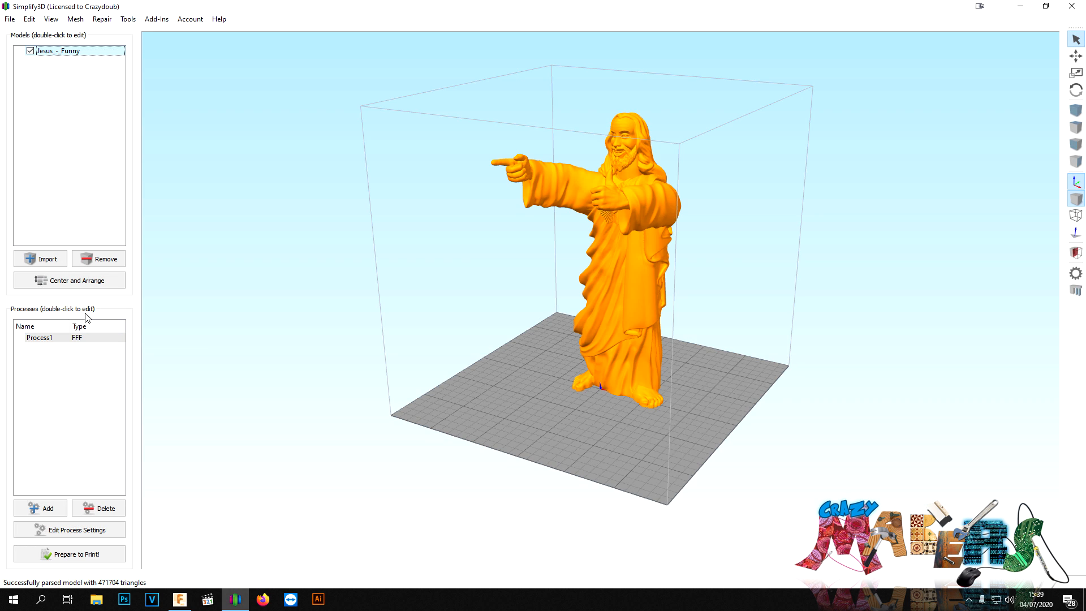
pyautogui.click(107, 259)
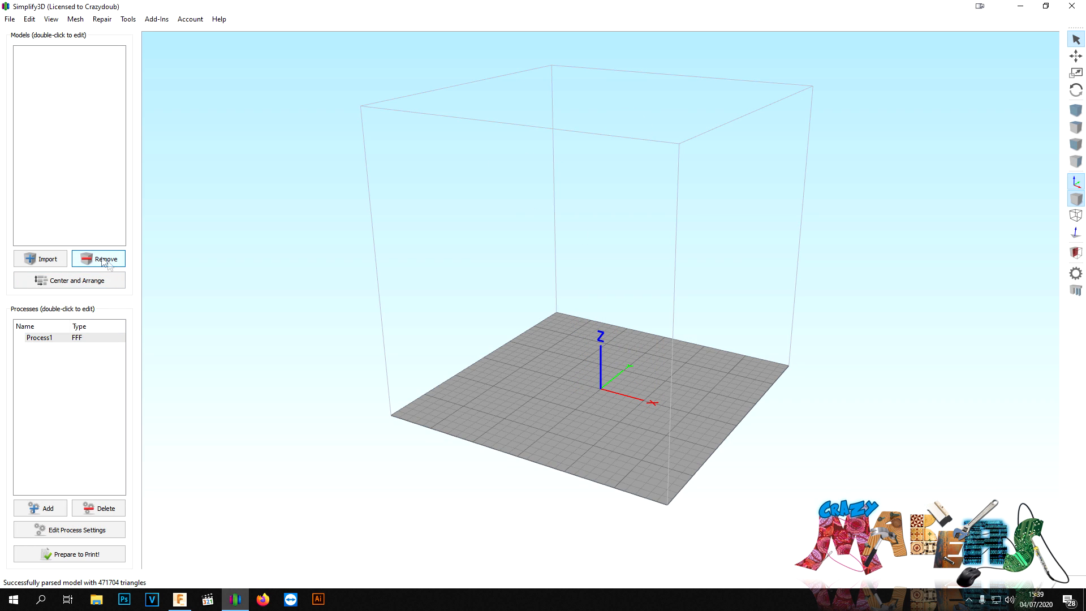
pyautogui.click(32, 264)
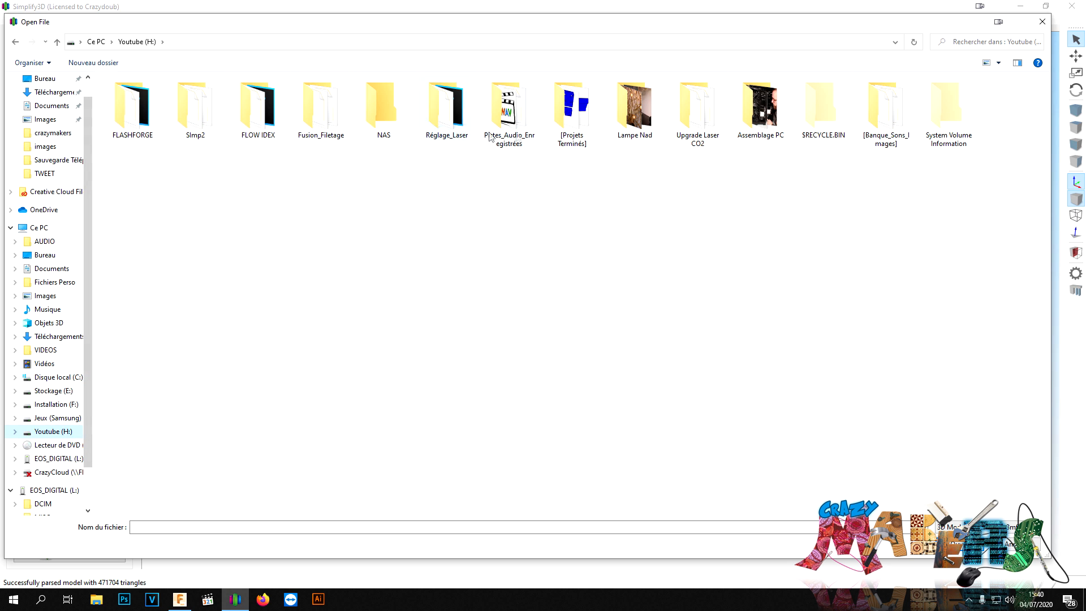
pyautogui.doubleClick(588, 128)
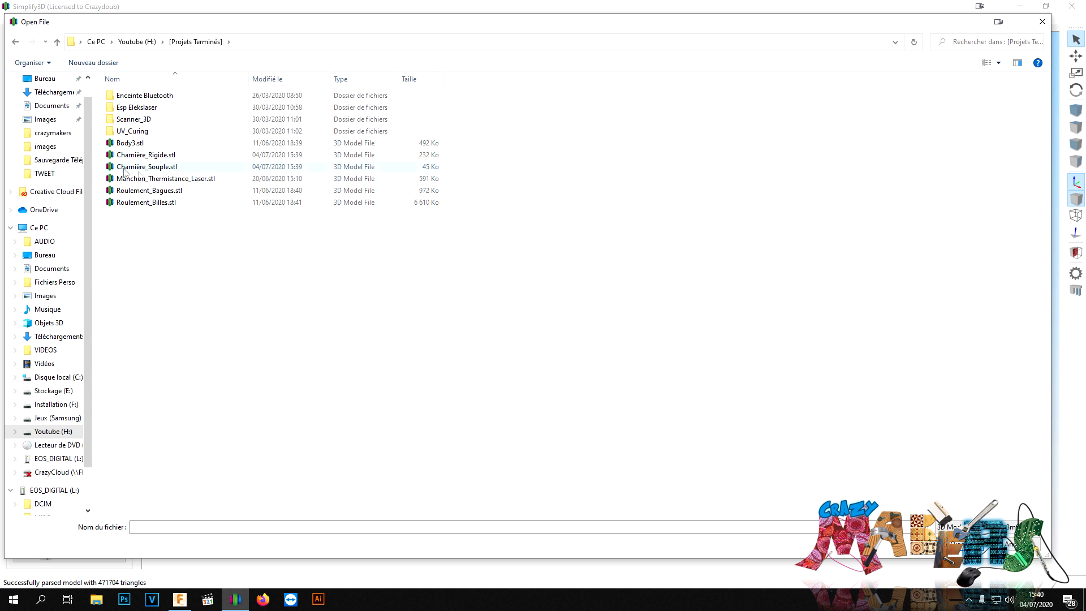
pyautogui.click(151, 167)
pyautogui.keyDown('ctrl'); pyautogui.click(153, 161); pyautogui.keyUp('ctrl')
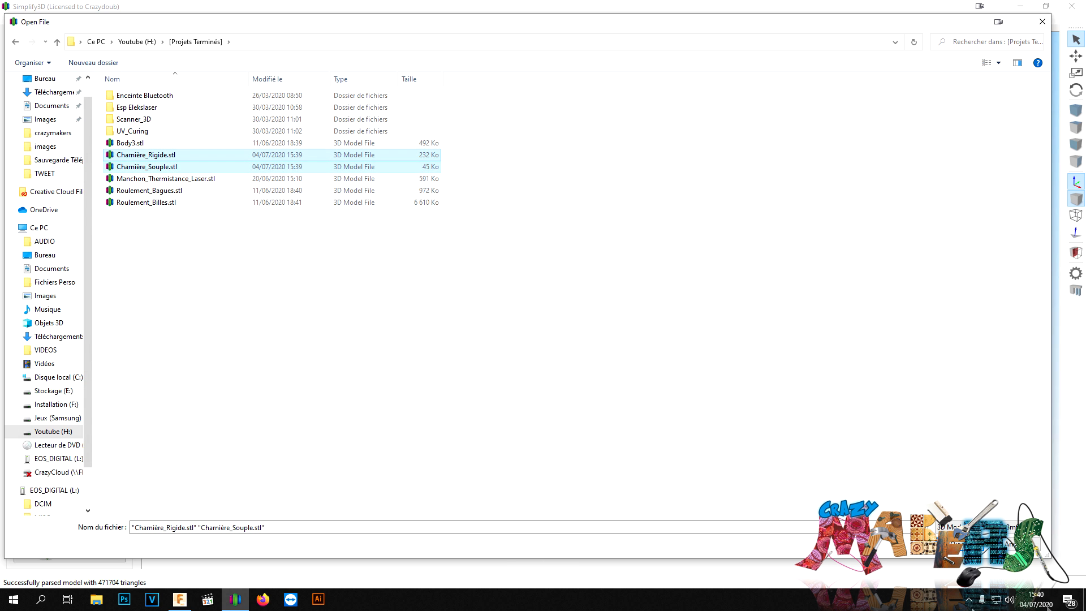
pyautogui.press('Return')
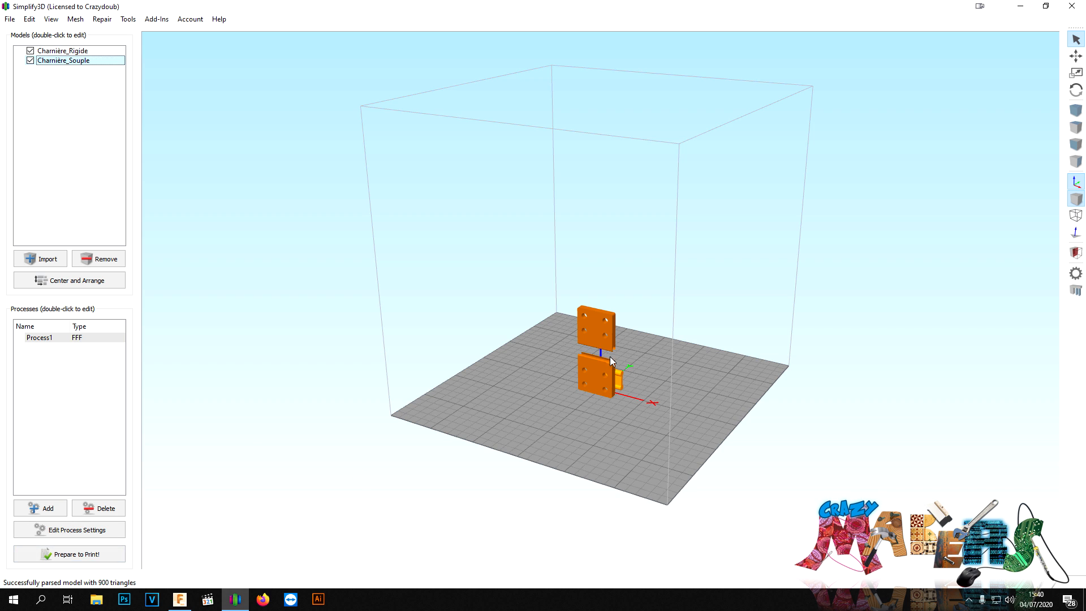
# Set the X rotation of the Charnière_Rigide model to -90 degrees so the plates lie flat on the bed.
pyautogui.keyDown('shift'); pyautogui.click(46, 52); pyautogui.keyUp('shift')
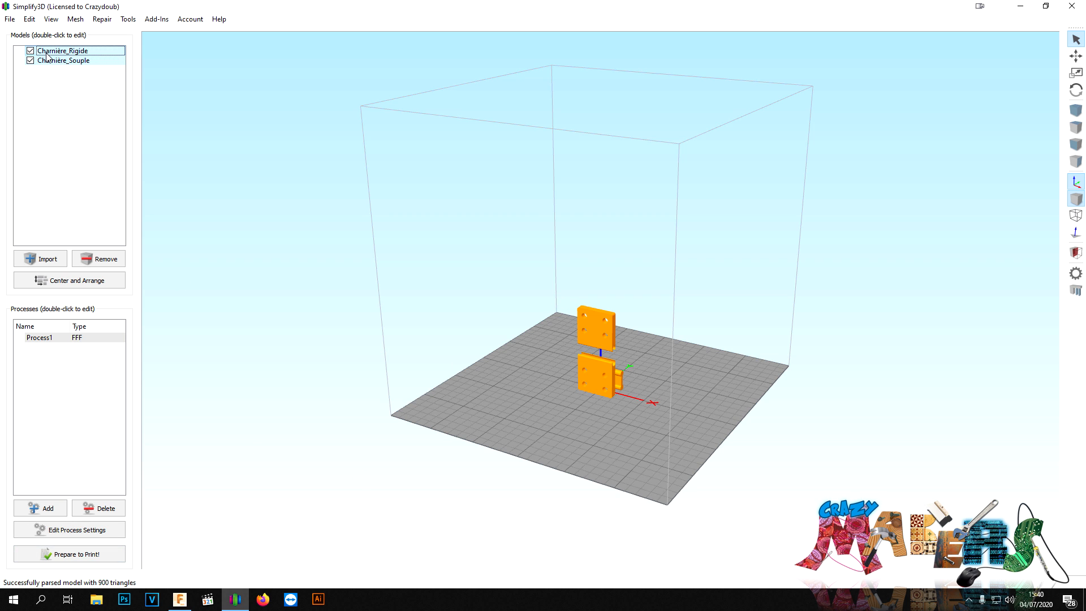
pyautogui.click(1077, 91)
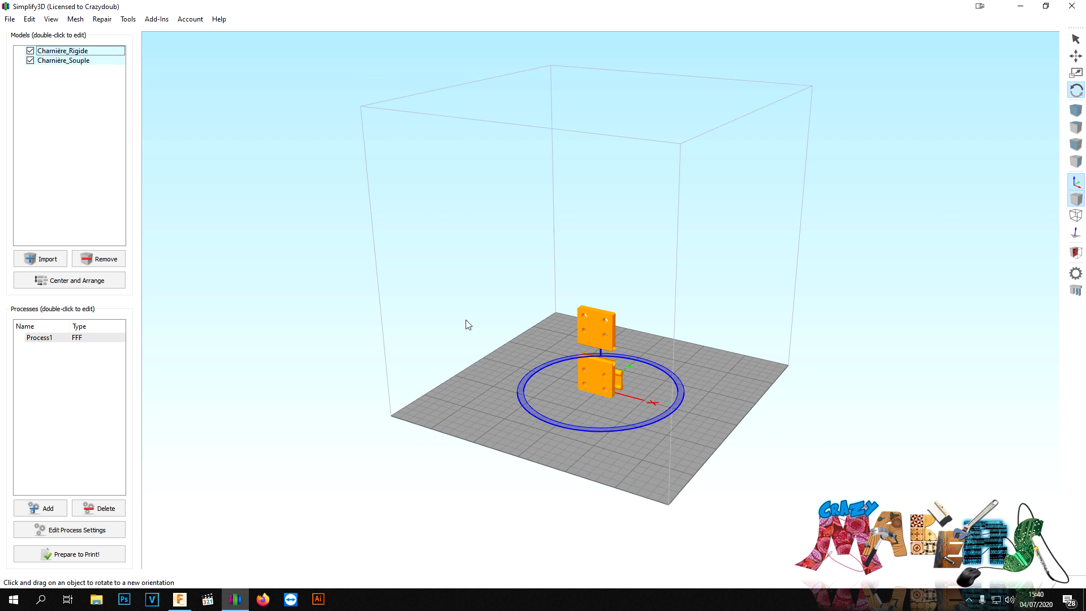
pyautogui.doubleClick(605, 328)
pyautogui.moveTo(1000, 292); pyautogui.dragTo(868, 291)
pyautogui.moveTo(999, 278); pyautogui.dragTo(844, 281)
pyautogui.write('-')
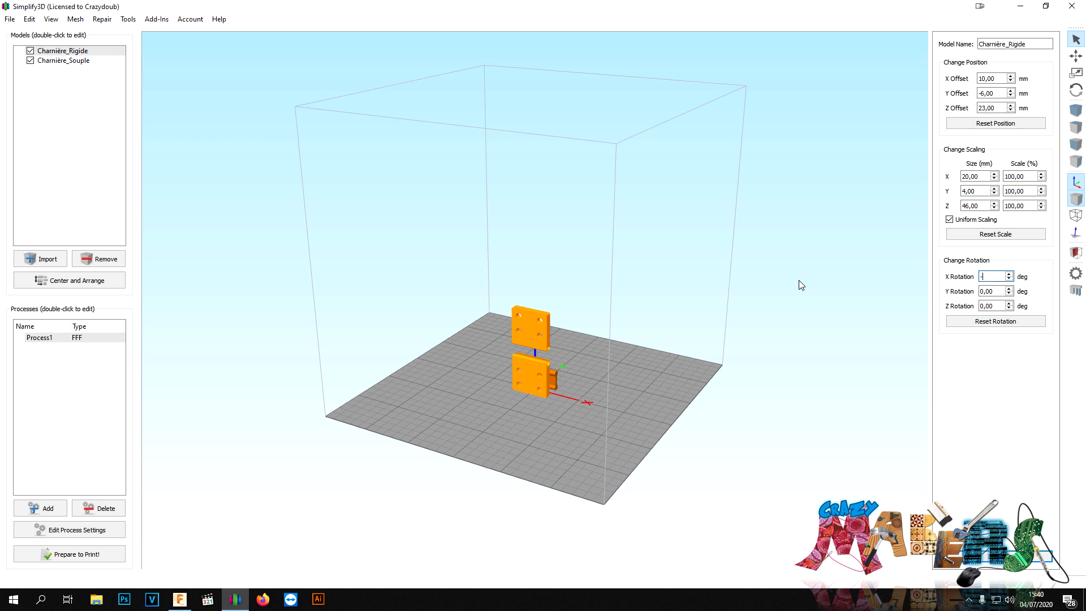
pyautogui.write('90')
pyautogui.press('Return')
# Set both the X rotation and the Y rotation of the Charnière_Souple model to -90 degrees.
pyautogui.click(537, 383)
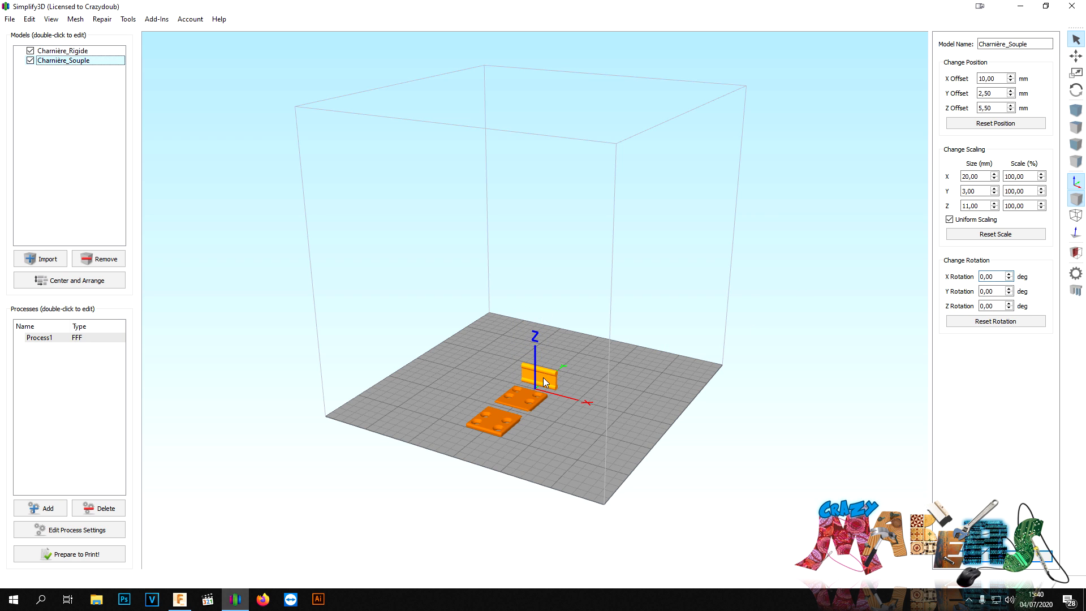
pyautogui.moveTo(1002, 278); pyautogui.dragTo(930, 278)
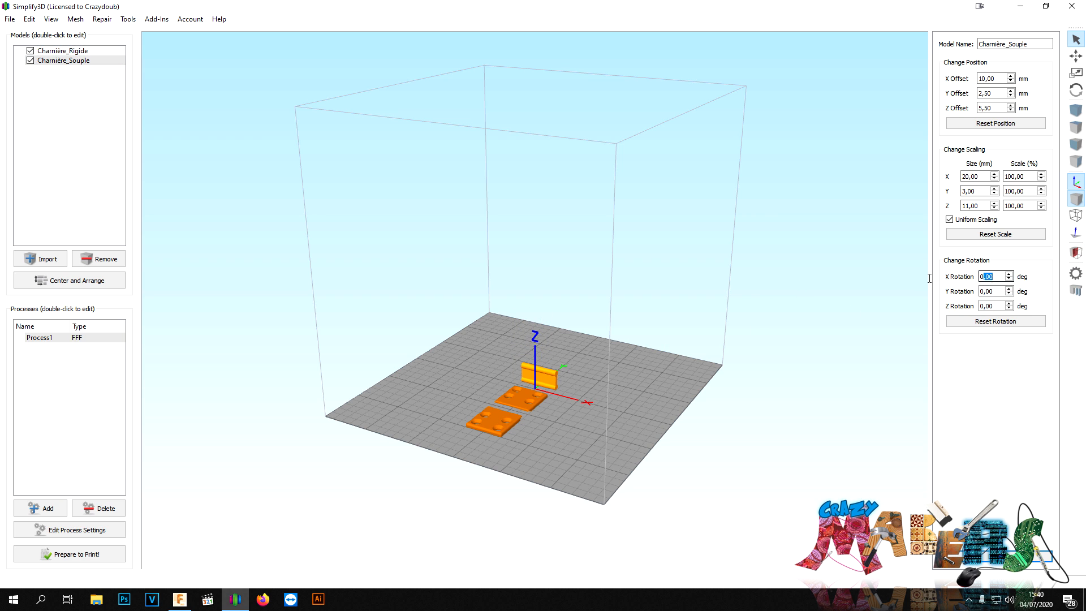
pyautogui.write('-90')
pyautogui.press('Return')
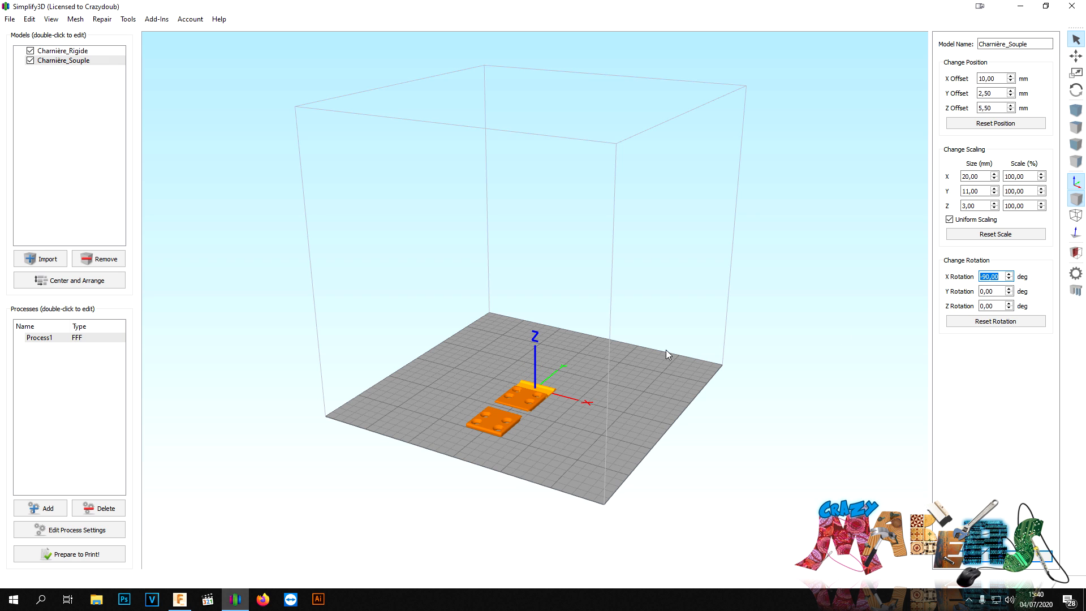
pyautogui.moveTo(1001, 292); pyautogui.dragTo(875, 294)
pyautogui.write('-90')
pyautogui.press('Return')
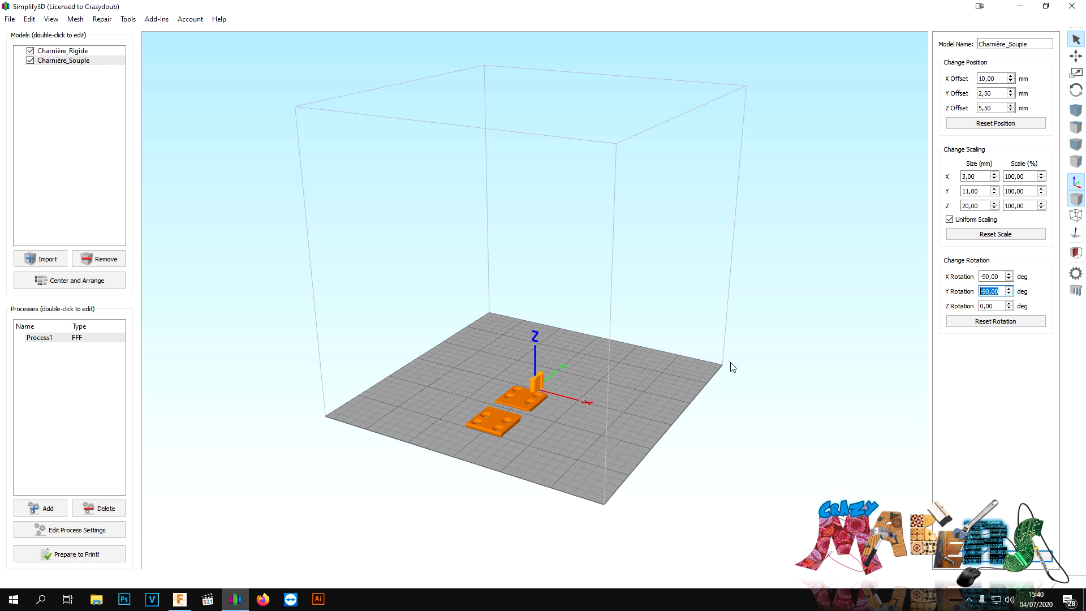
# Set the Y rotation of the Charnière_Rigide model to -90 degrees to stand the plates on edge.
pyautogui.click(533, 406)
pyautogui.moveTo(1000, 292); pyautogui.dragTo(878, 294)
pyautogui.write('-90')
pyautogui.press('Return')
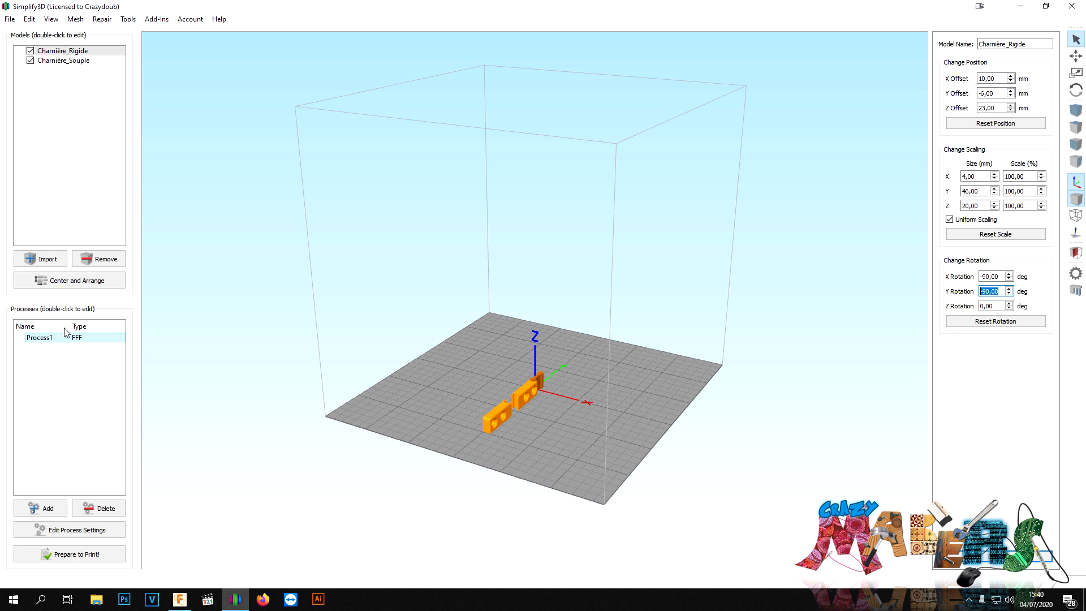
# Center and arrange both hinge models on the build plate.
pyautogui.click(69, 280)
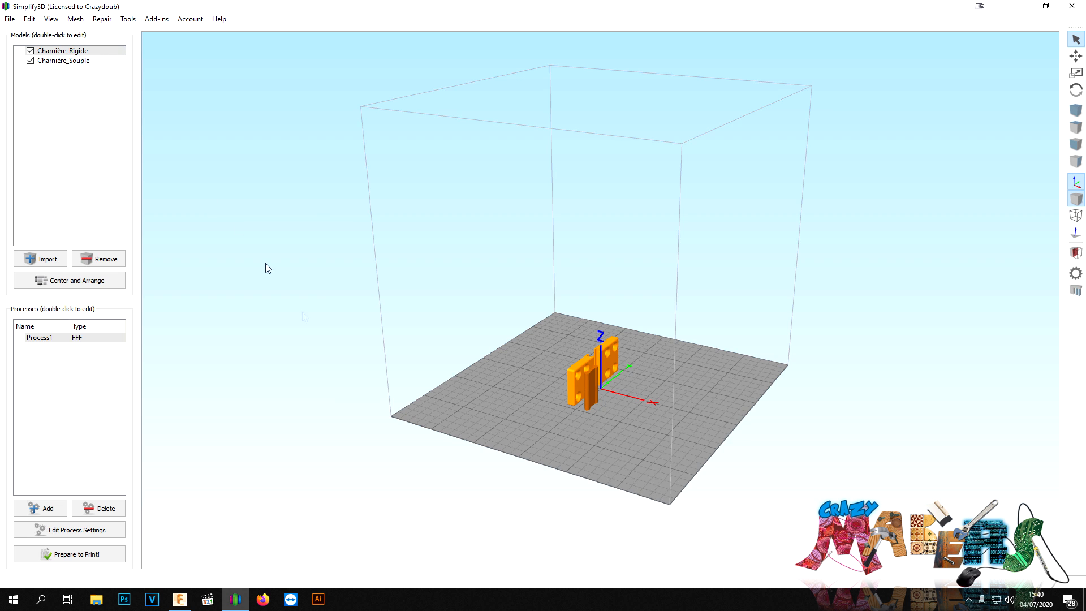
pyautogui.scroll(3, 351, 295)
pyautogui.moveTo(646, 387); pyautogui.dragTo(628, 249, button='middle')
pyautogui.moveTo(628, 249); pyautogui.dragTo(630, 334)
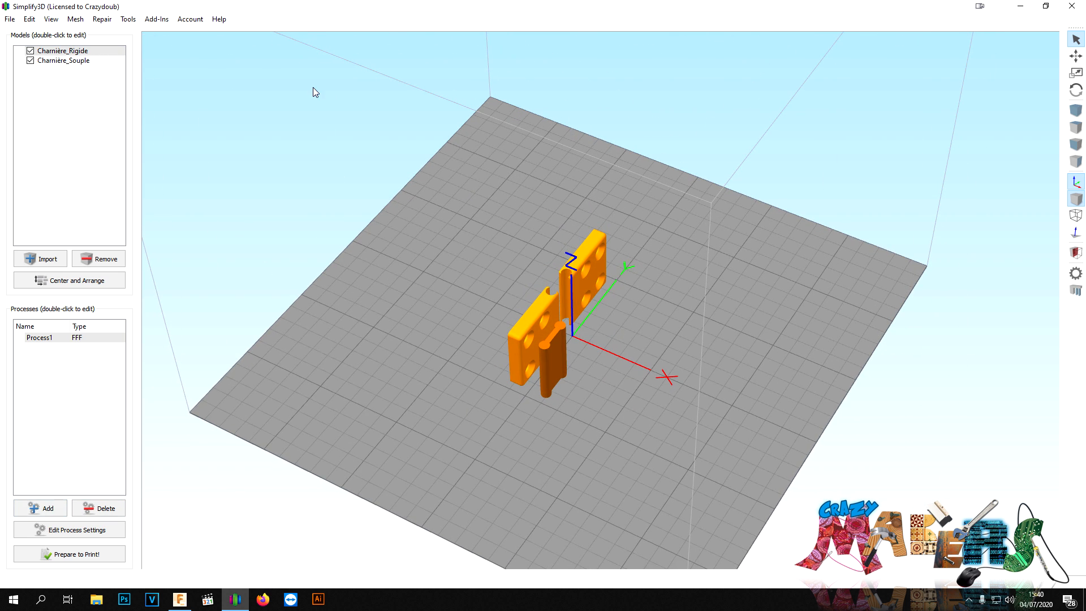
# Start the Dual Extrusion Wizard, assigning the left extruder to Charnière_Rigide and the right extruder to Charnière_Souple.
pyautogui.click(128, 19)
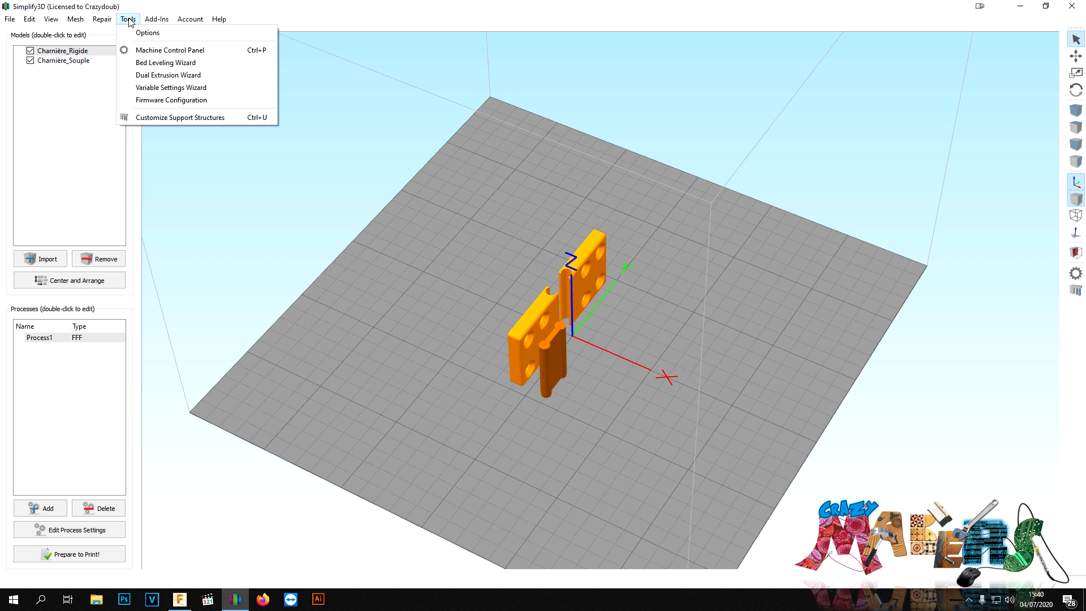
pyautogui.click(157, 75)
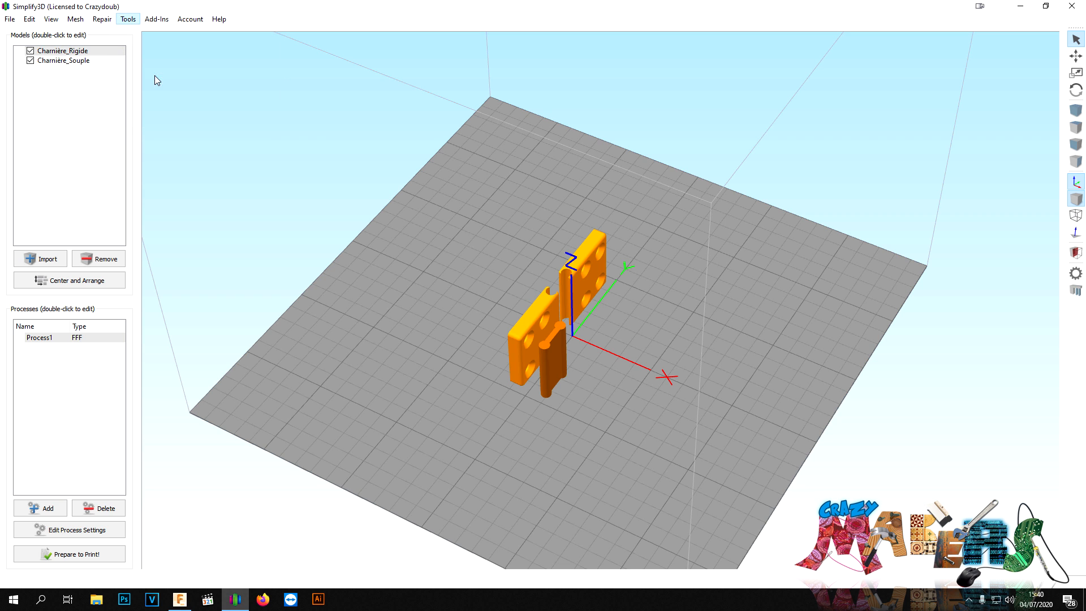
pyautogui.click(405, 273)
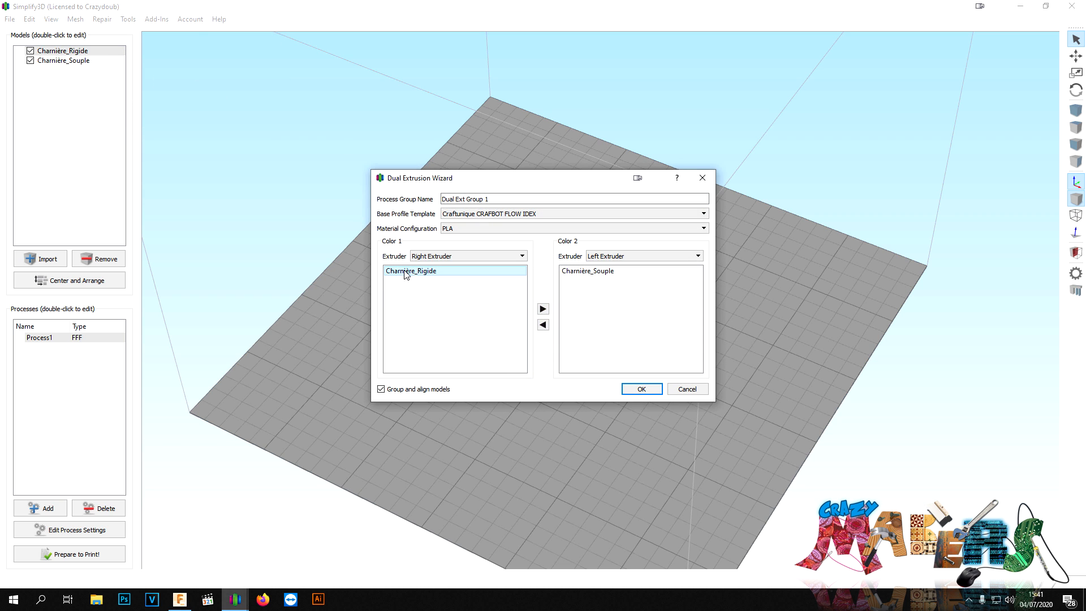
pyautogui.click(453, 256)
pyautogui.click(431, 276)
pyautogui.click(613, 256)
pyautogui.click(608, 263)
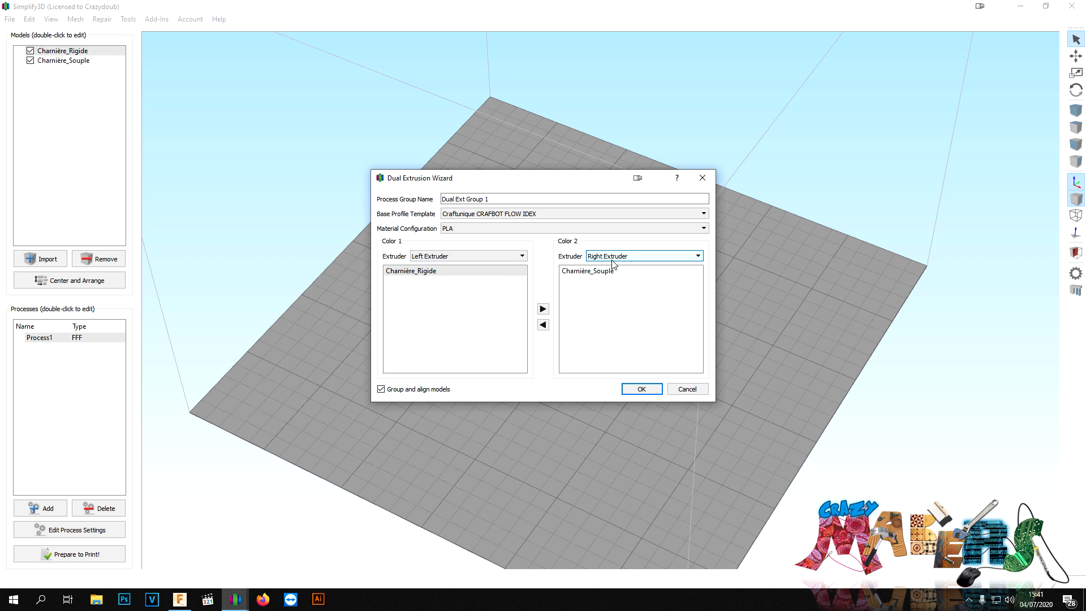
# Keep the Craftunique CRAFBOT FLOW IDEX profile and PLA material, and create the dual-extrusion processes with the models grouped and aligned.
pyautogui.click(529, 214)
pyautogui.click(529, 221)
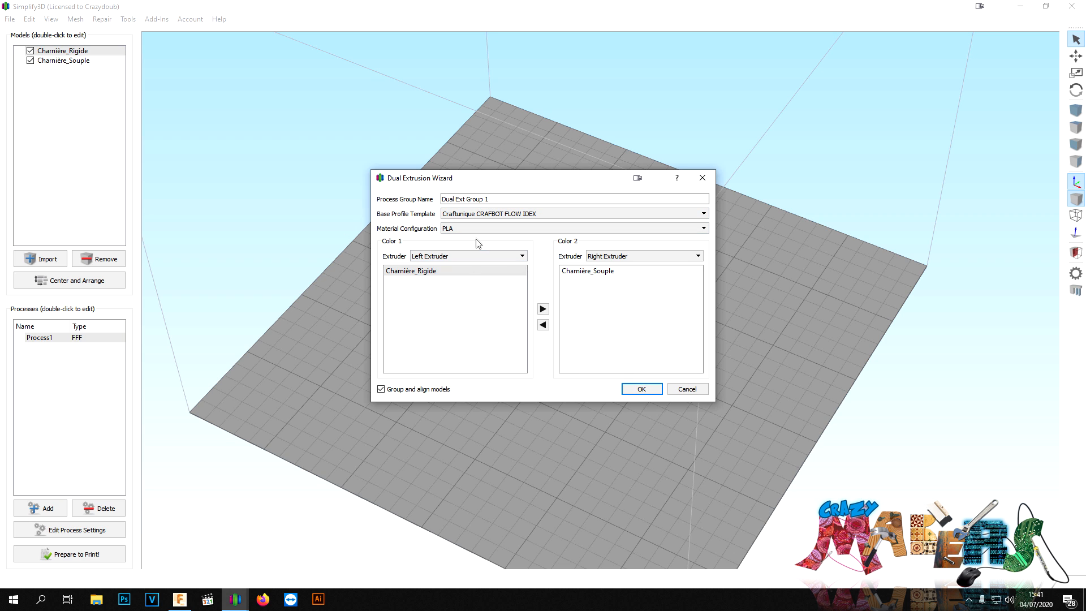
pyautogui.click(476, 229)
pyautogui.click(475, 228)
pyautogui.click(641, 390)
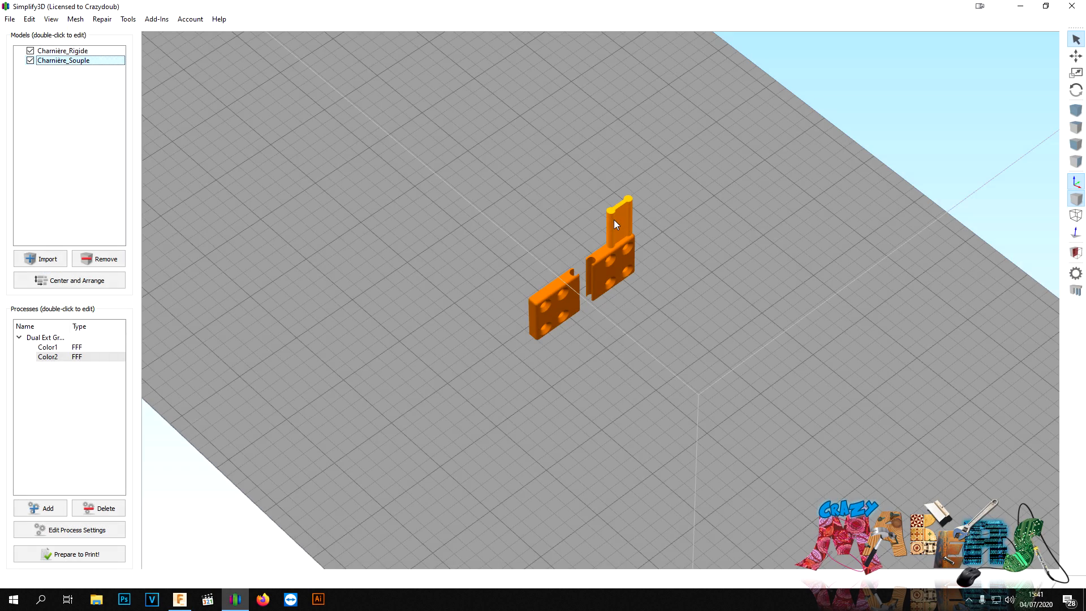
# Move the Charnière_Souple connector between the two plates so its round ends line up with their sockets from above.
pyautogui.moveTo(616, 225); pyautogui.dragTo(598, 209)
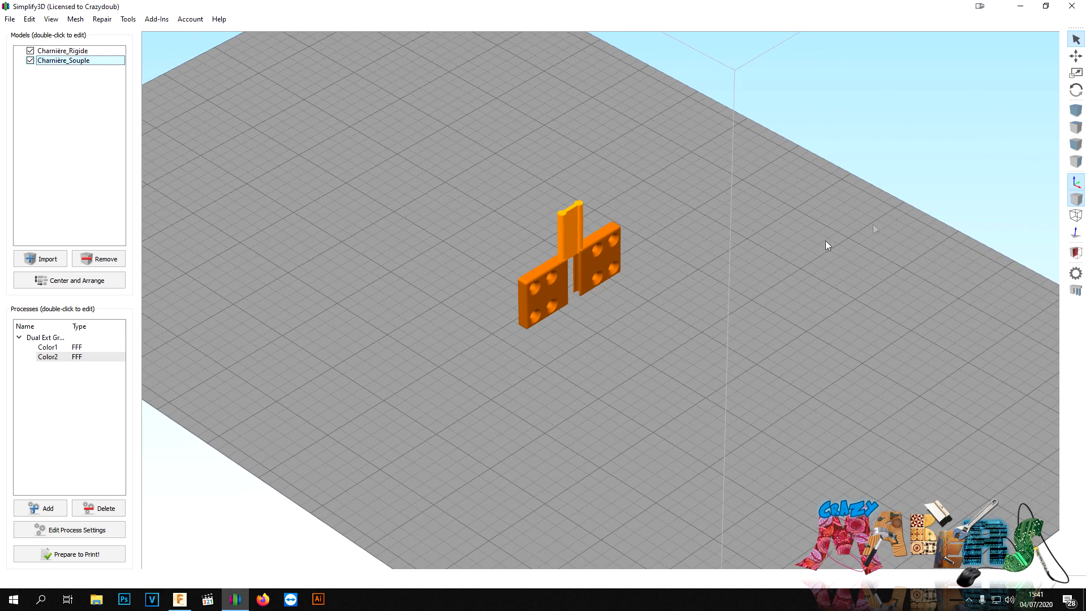
pyautogui.moveTo(571, 261); pyautogui.dragTo(686, 507)
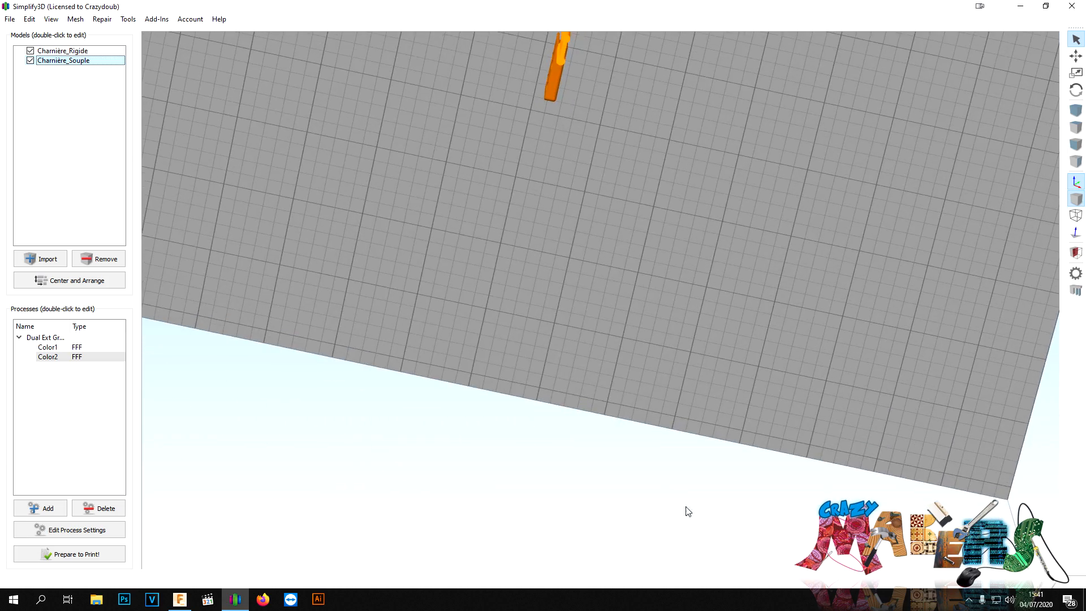
pyautogui.scroll(4, 563, 125)
pyautogui.scroll(-1, 510, 85)
pyautogui.moveTo(511, 85); pyautogui.dragTo(554, 144)
pyautogui.moveTo(554, 143); pyautogui.dragTo(678, 268, button='right')
pyautogui.moveTo(679, 268); pyautogui.dragTo(536, 129)
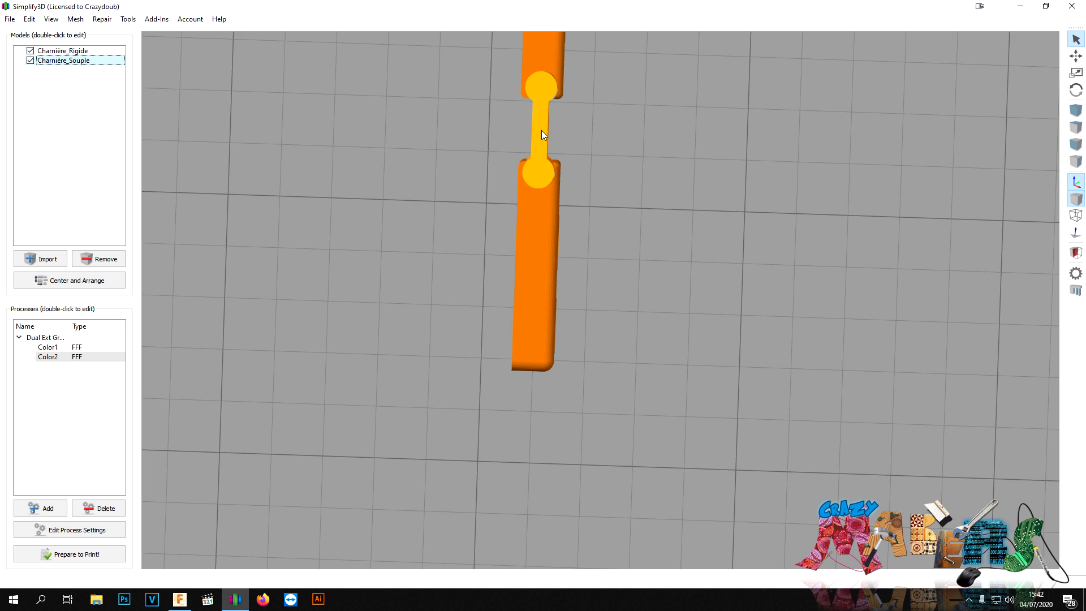
pyautogui.scroll(-1, 542, 130)
pyautogui.moveTo(596, 200); pyautogui.dragTo(687, 358)
pyautogui.moveTo(686, 357); pyautogui.dragTo(659, 143, button='right')
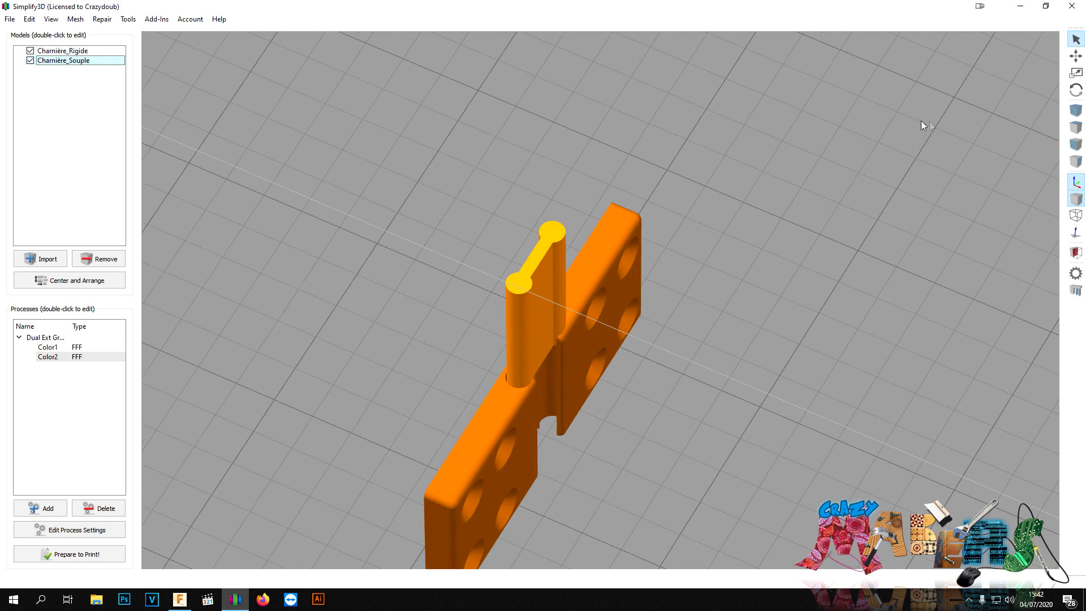
# Compare the position, size and rotation settings of Charnière_Rigide and Charnière_Souple and inspect their relative heights from the side.
pyautogui.click(1076, 56)
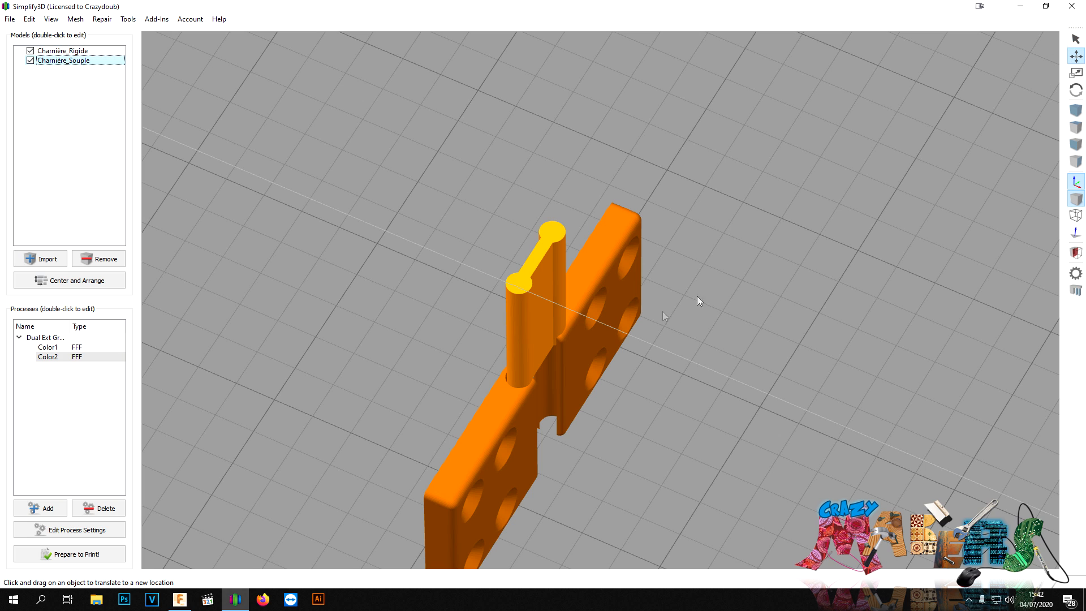
pyautogui.click(580, 355)
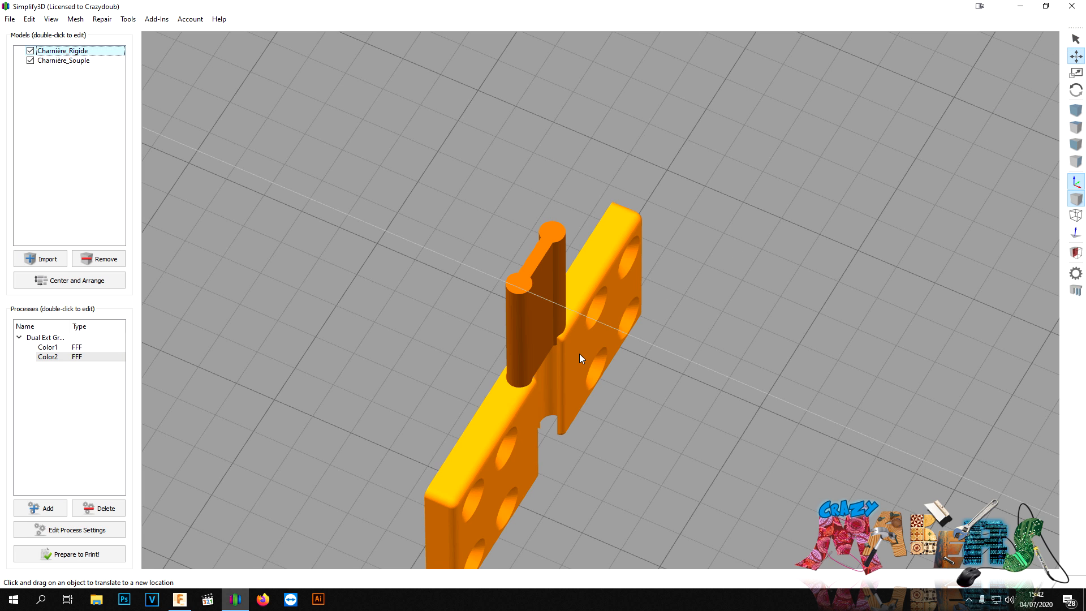
pyautogui.doubleClick(606, 310)
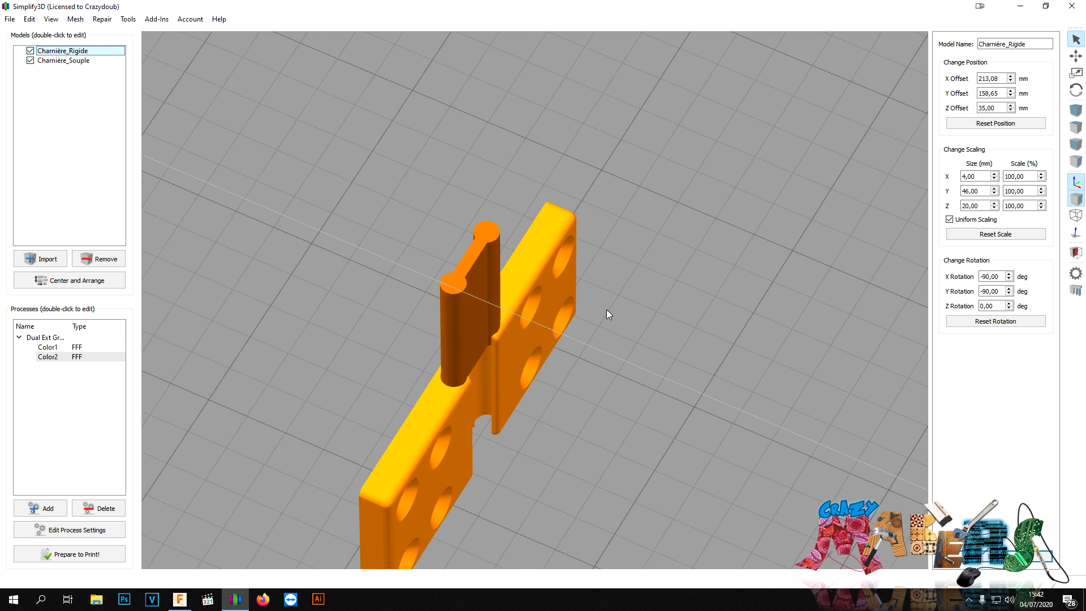
pyautogui.click(980, 176)
pyautogui.moveTo(664, 328); pyautogui.dragTo(671, 290, button='right')
pyautogui.moveTo(672, 290); pyautogui.dragTo(621, 170)
pyautogui.moveTo(595, 329); pyautogui.dragTo(505, 204)
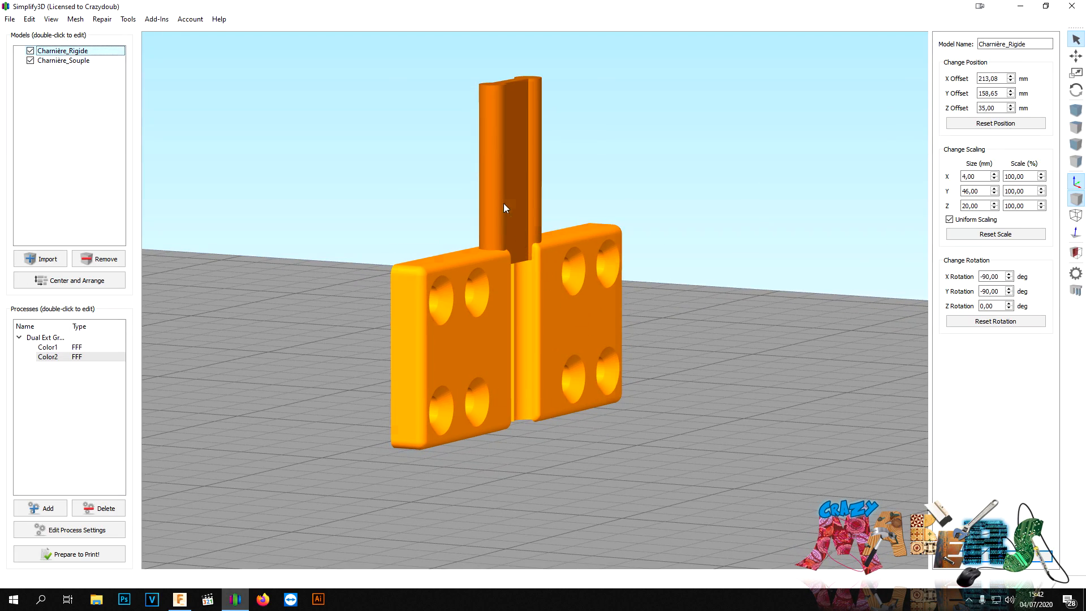
pyautogui.click(505, 205)
pyautogui.moveTo(506, 166); pyautogui.dragTo(501, 189)
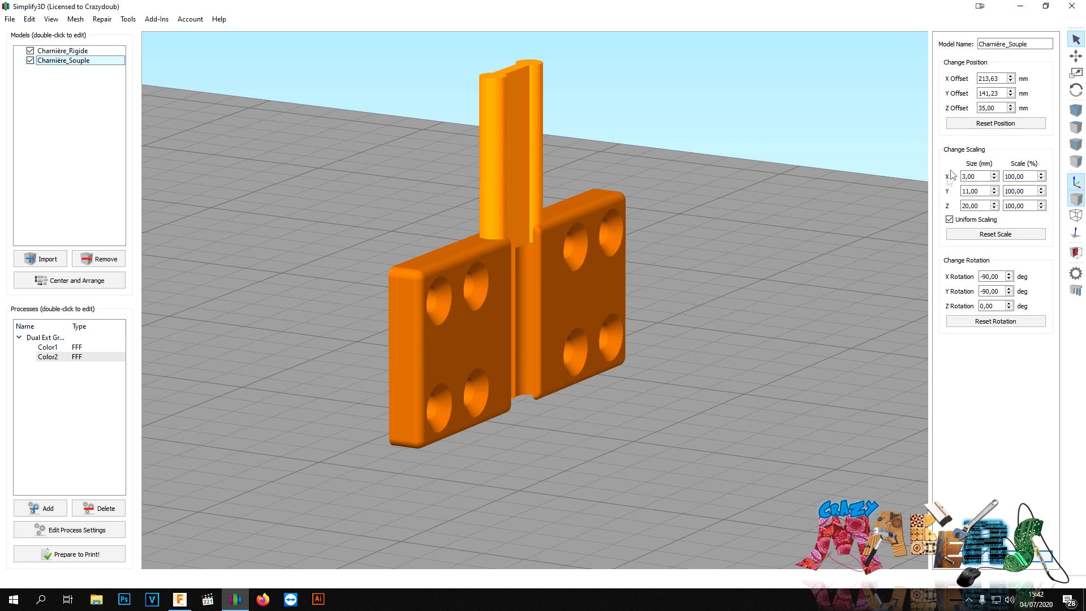
pyautogui.click(559, 301)
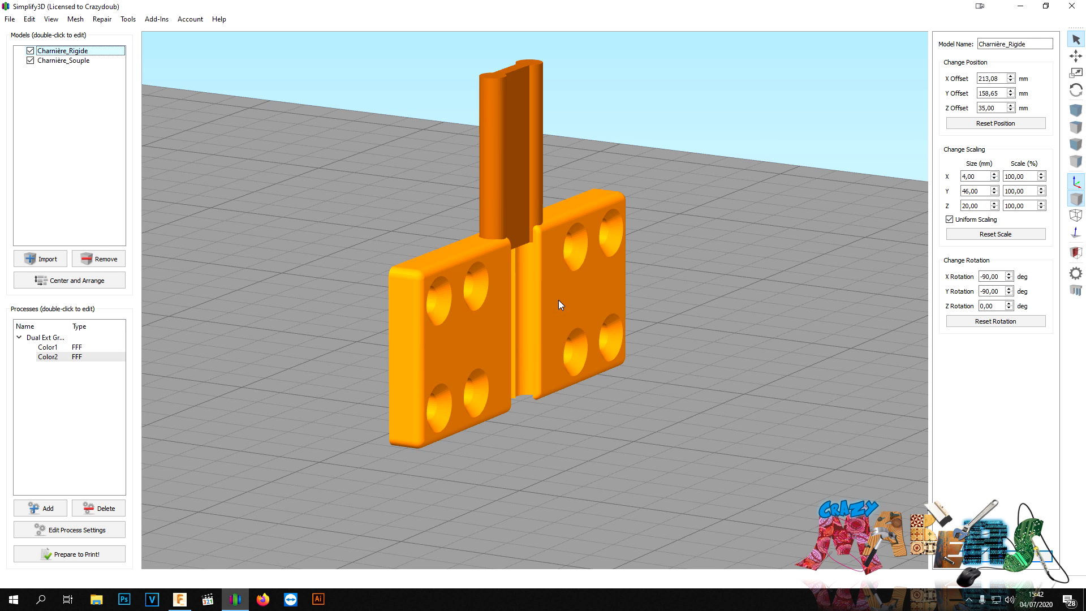
pyautogui.click(530, 187)
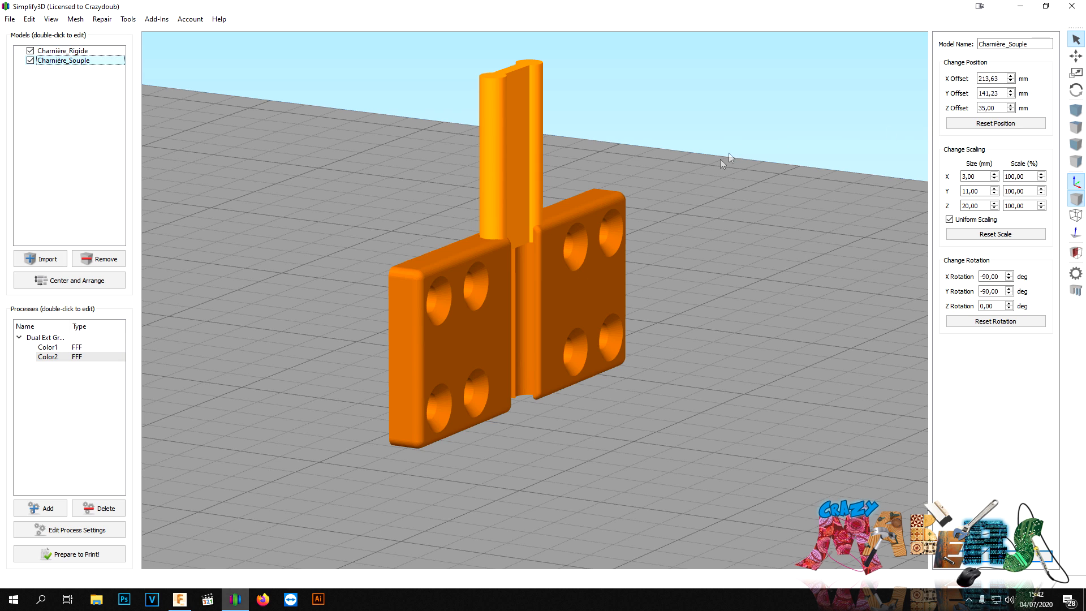
pyautogui.click(569, 274)
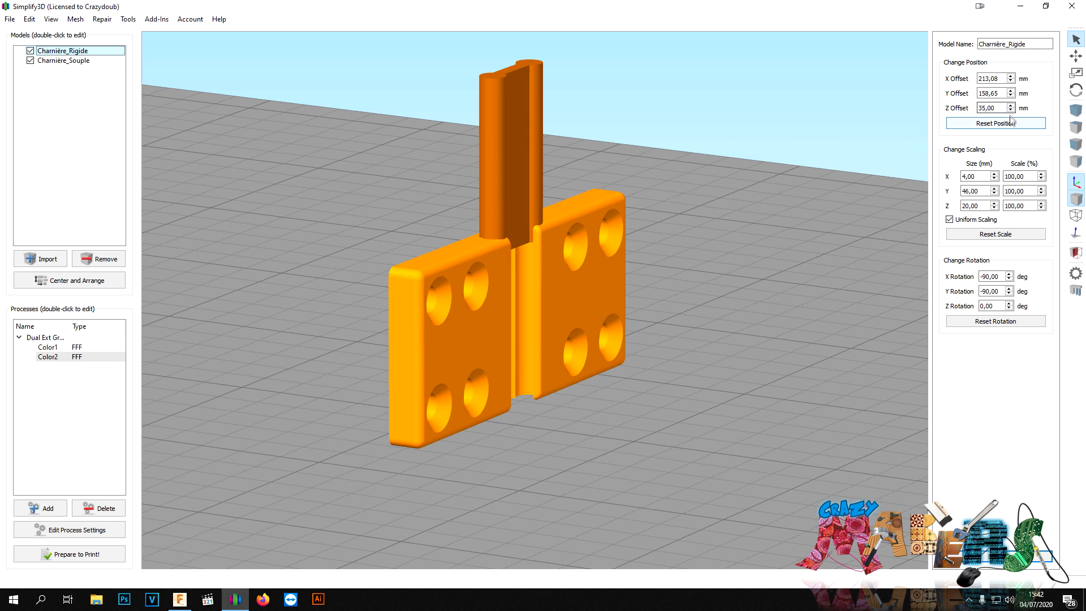
# Set the Y rotation of the Charnière_Souple connector to 90 degrees.
pyautogui.click(498, 184)
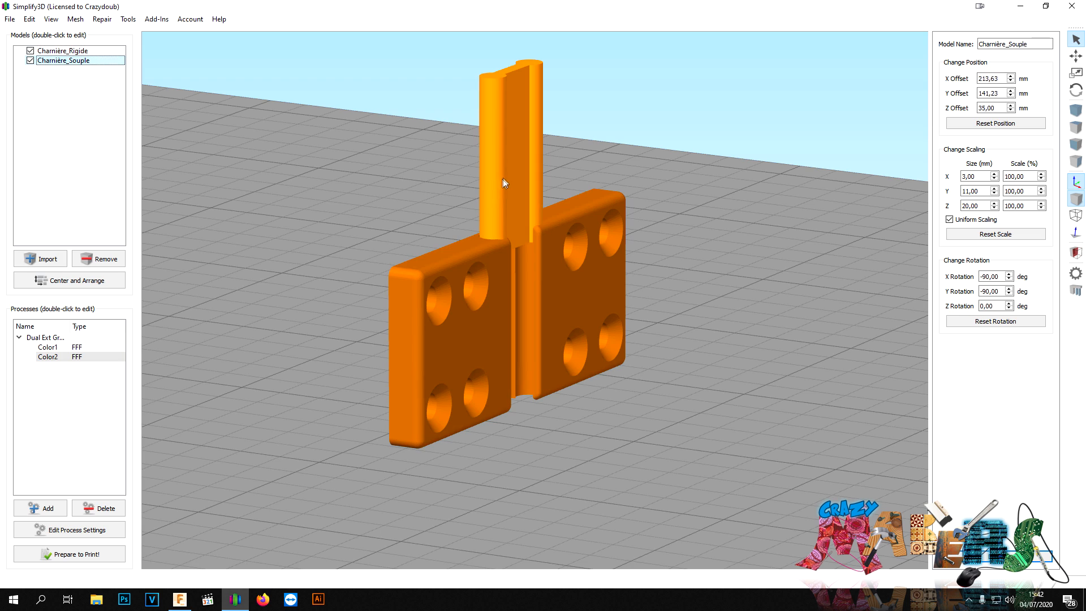
pyautogui.doubleClick(991, 291)
pyautogui.write('90')
pyautogui.press('Return')
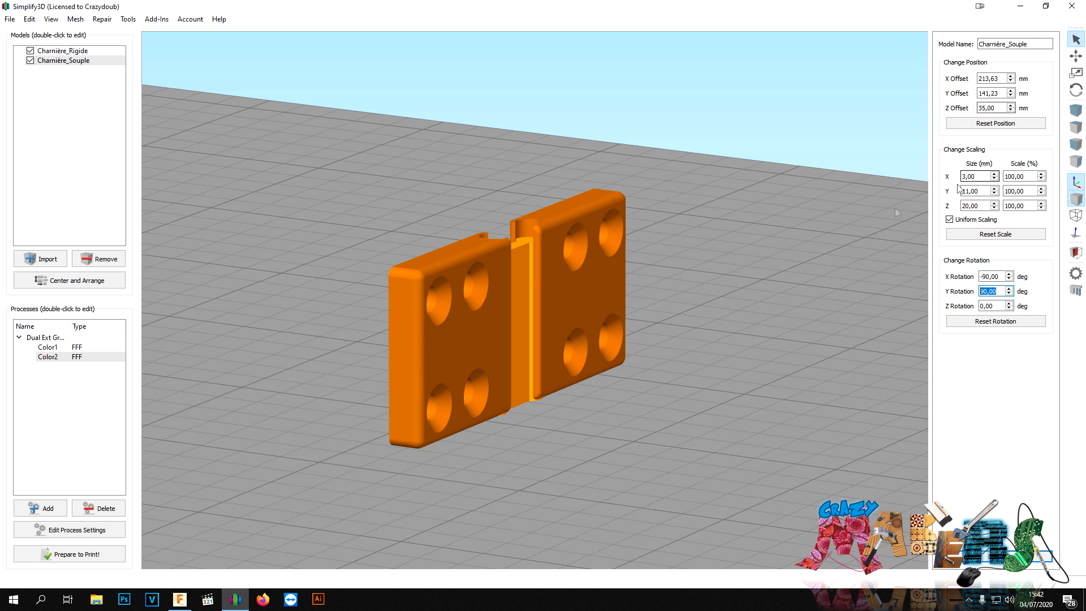
# Raise the Charnière_Souple connector to a Z offset of 37 mm so its top is level with the rigid plates.
pyautogui.click(528, 293)
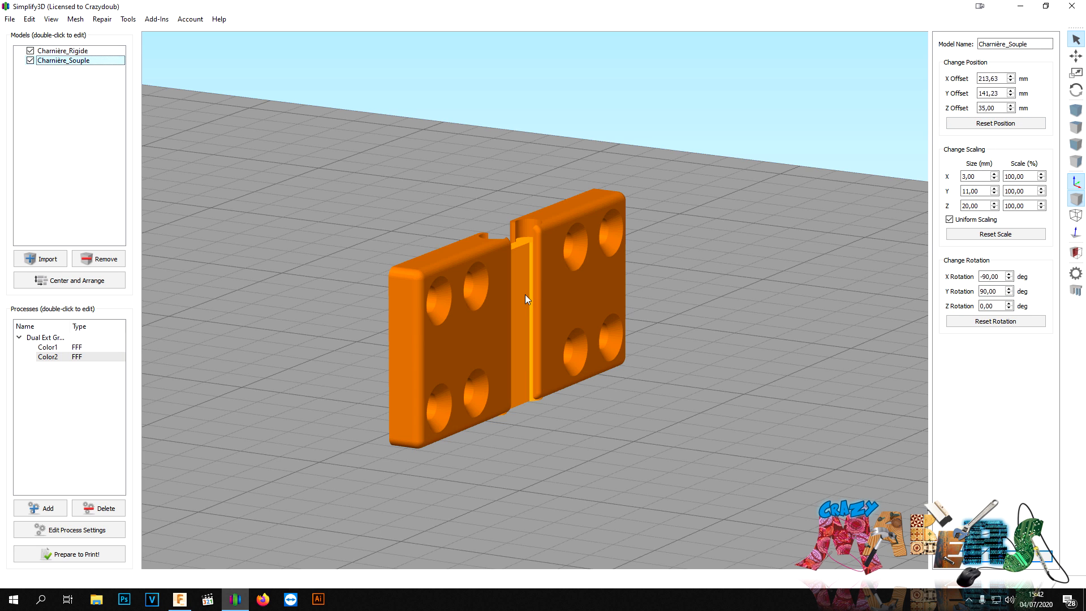
pyautogui.click(1011, 106)
pyautogui.click(1011, 105)
pyautogui.click(1011, 109)
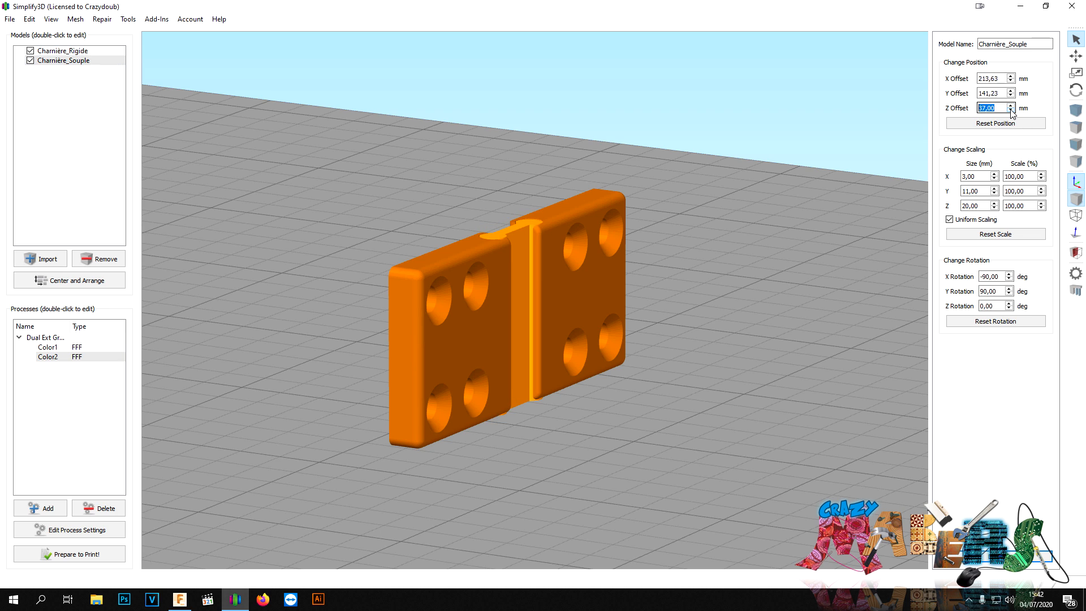
# Nudge the Charnière_Souple connector into its sockets as seen from above, to about X 213.56 mm and Y 141.20 mm, and check the fit.
pyautogui.moveTo(550, 359); pyautogui.dragTo(545, 333, button='right')
pyautogui.moveTo(545, 333); pyautogui.dragTo(525, 286)
pyautogui.scroll(3, 511, 225)
pyautogui.click(507, 181)
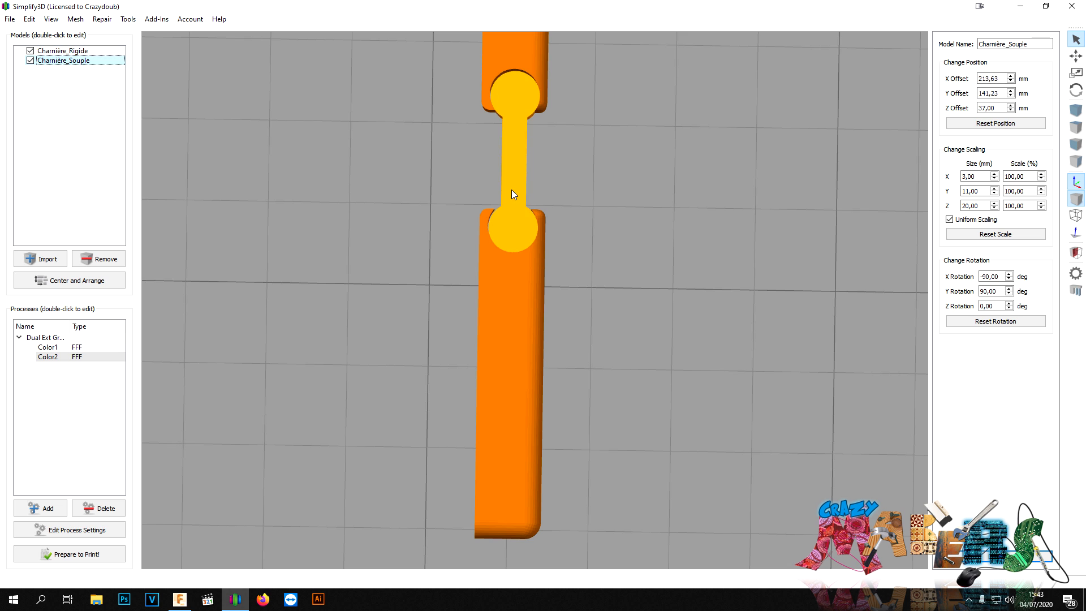
pyautogui.moveTo(511, 186); pyautogui.dragTo(510, 186)
pyautogui.scroll(10, 560, 189)
pyautogui.scroll(-10, 579, 316)
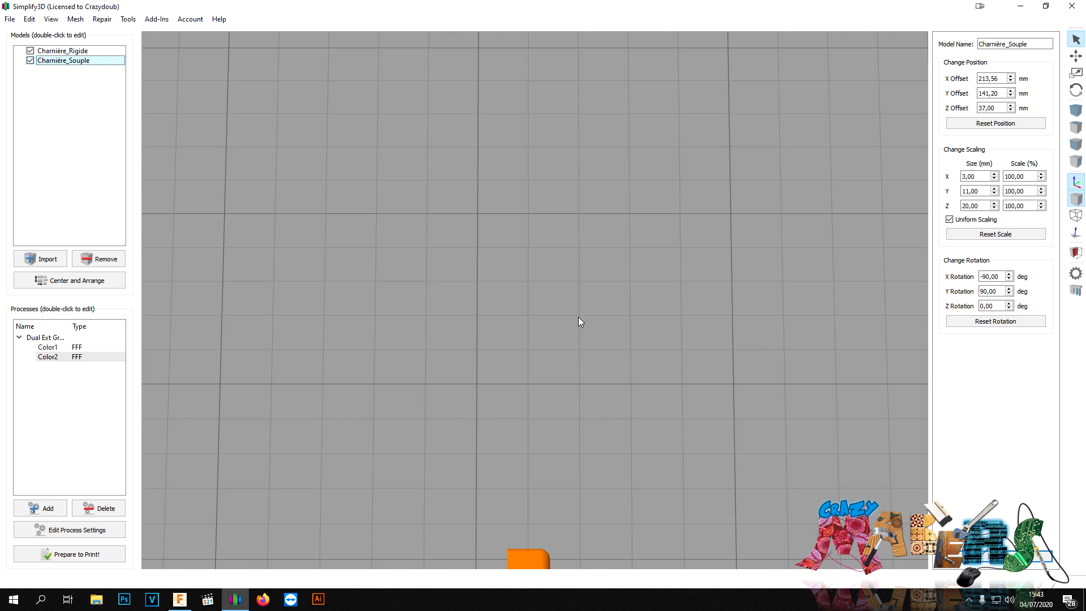
pyautogui.moveTo(554, 511); pyautogui.dragTo(467, 397)
pyautogui.moveTo(467, 397); pyautogui.dragTo(382, 162, button='right')
pyautogui.moveTo(419, 306); pyautogui.dragTo(573, 470)
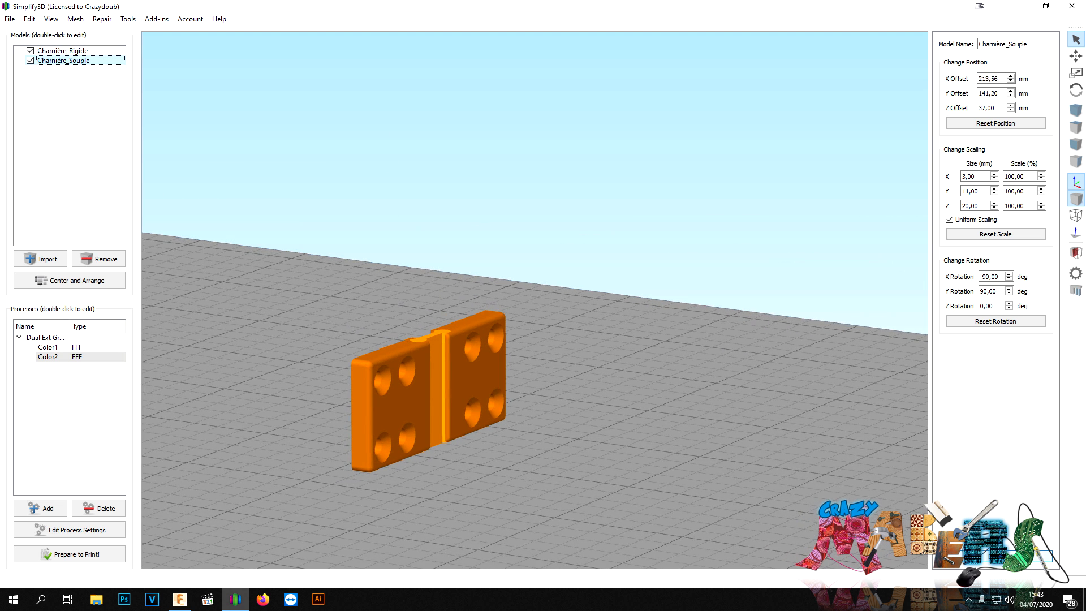
# Check which model each dual-extrusion process uses and open the temperature settings of the Color2 process.
pyautogui.click(47, 348)
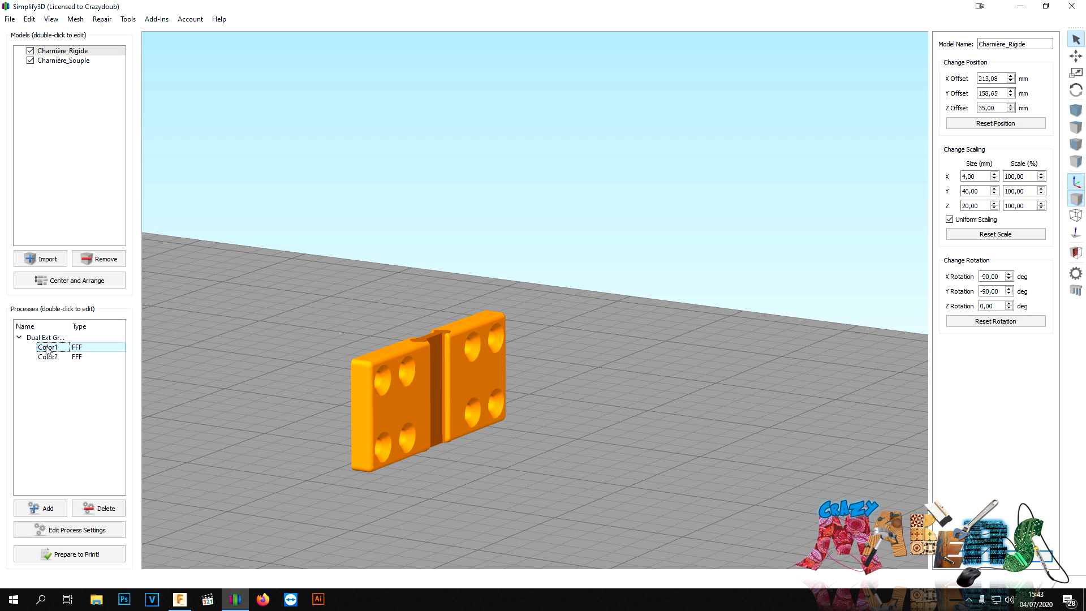
pyautogui.click(49, 357)
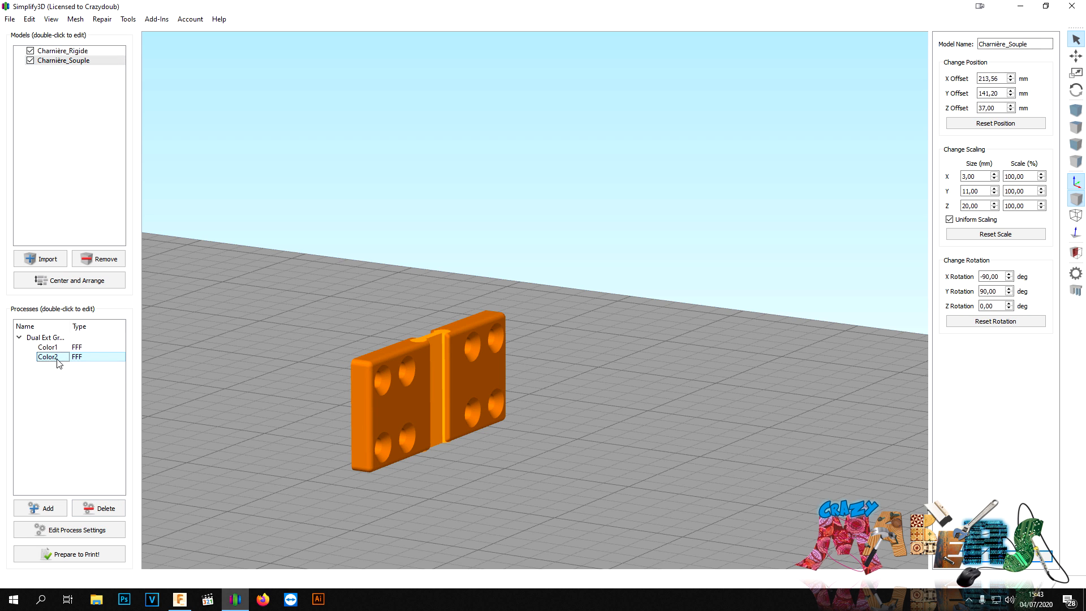
pyautogui.doubleClick(56, 359)
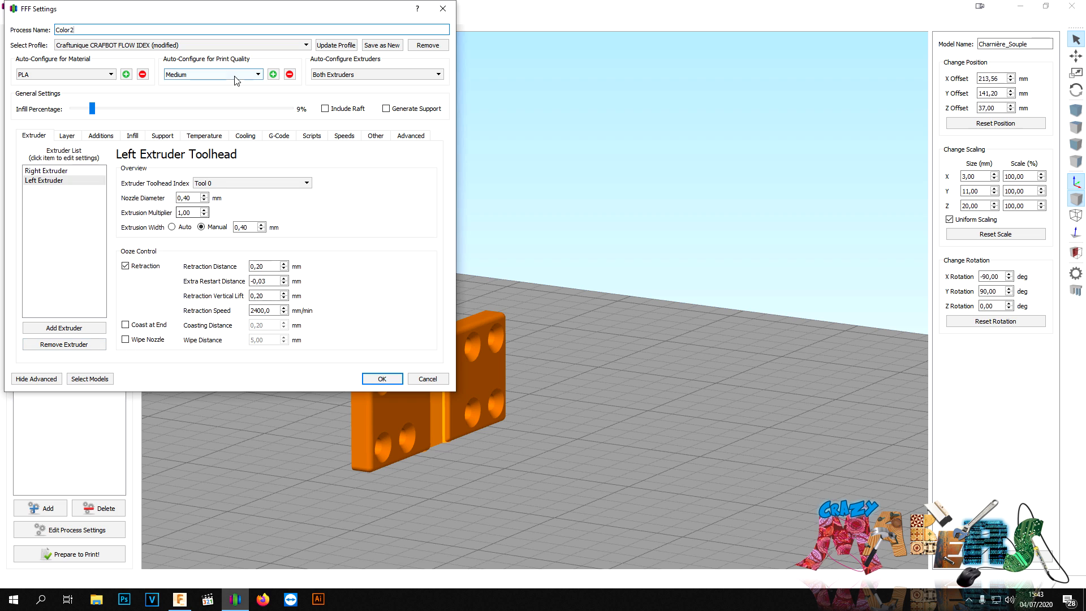
pyautogui.click(204, 136)
pyautogui.click(293, 184)
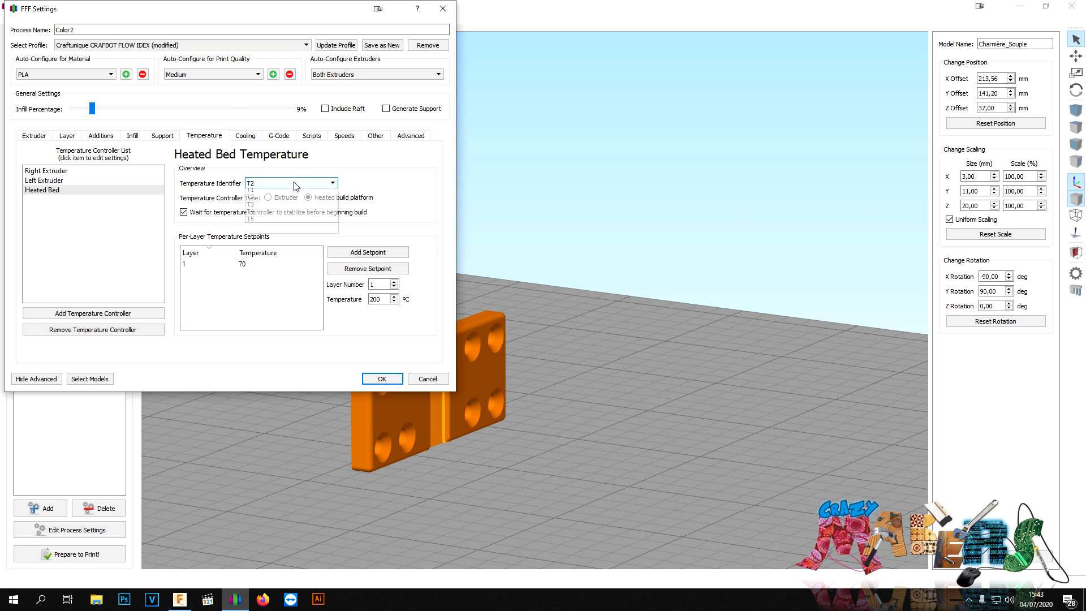
pyautogui.click(293, 185)
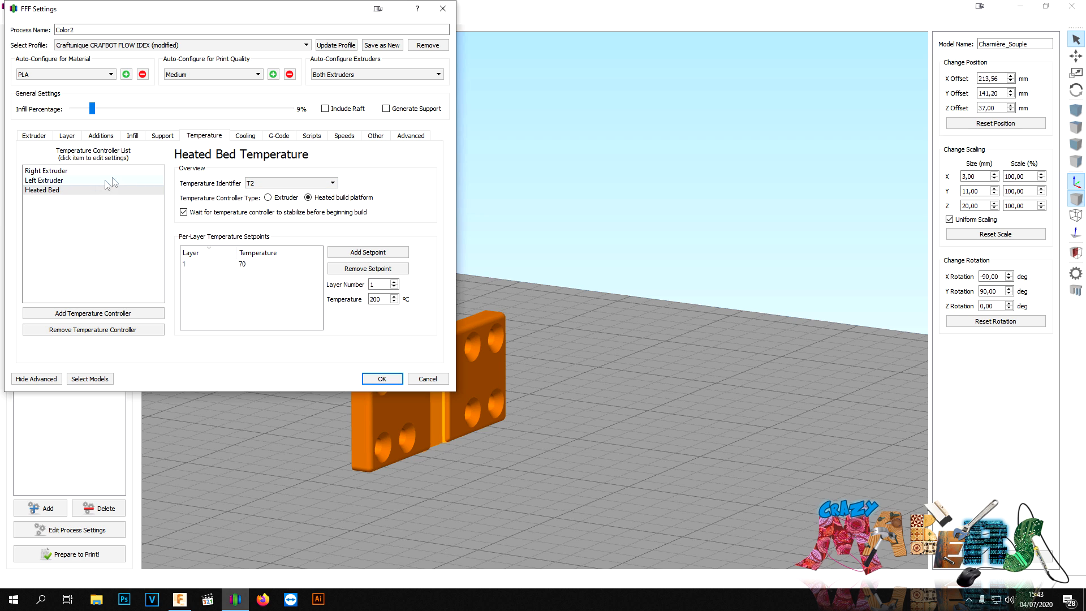
# Set the Right Extruder's layer 1 temperature to 230 °C in the Color2 process and save the settings.
pyautogui.click(40, 172)
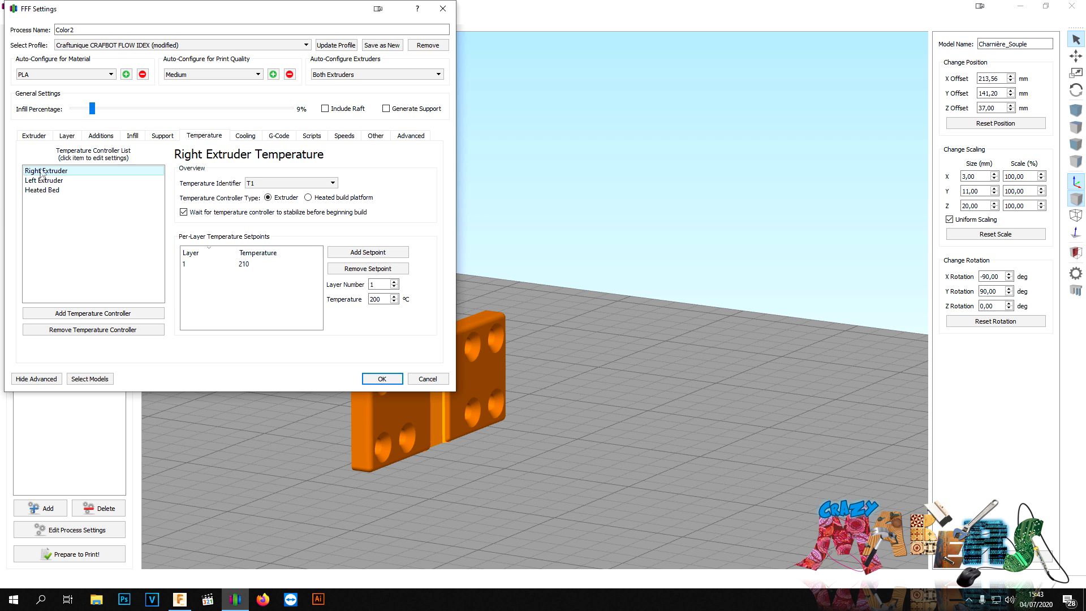
pyautogui.click(249, 265)
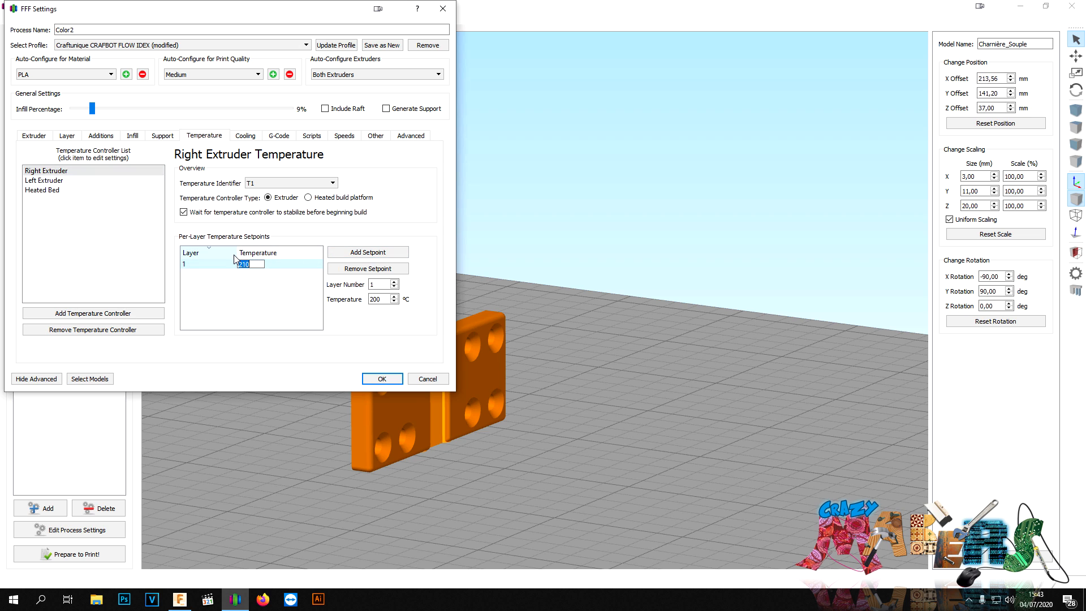
pyautogui.write('230.')
pyautogui.press('Return')
pyautogui.write('230')
pyautogui.press('Return')
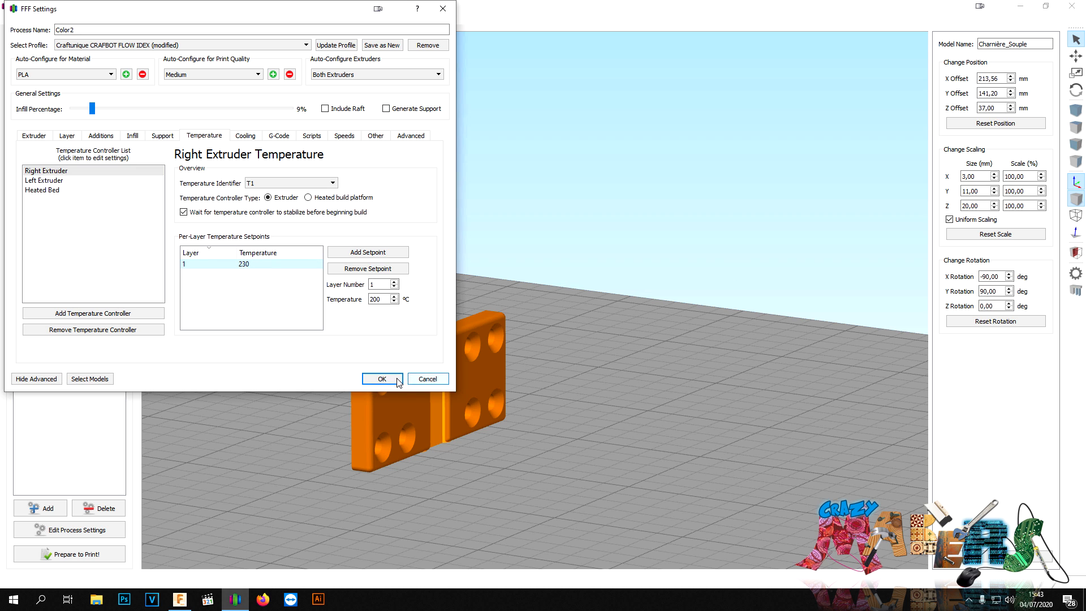
pyautogui.click(391, 379)
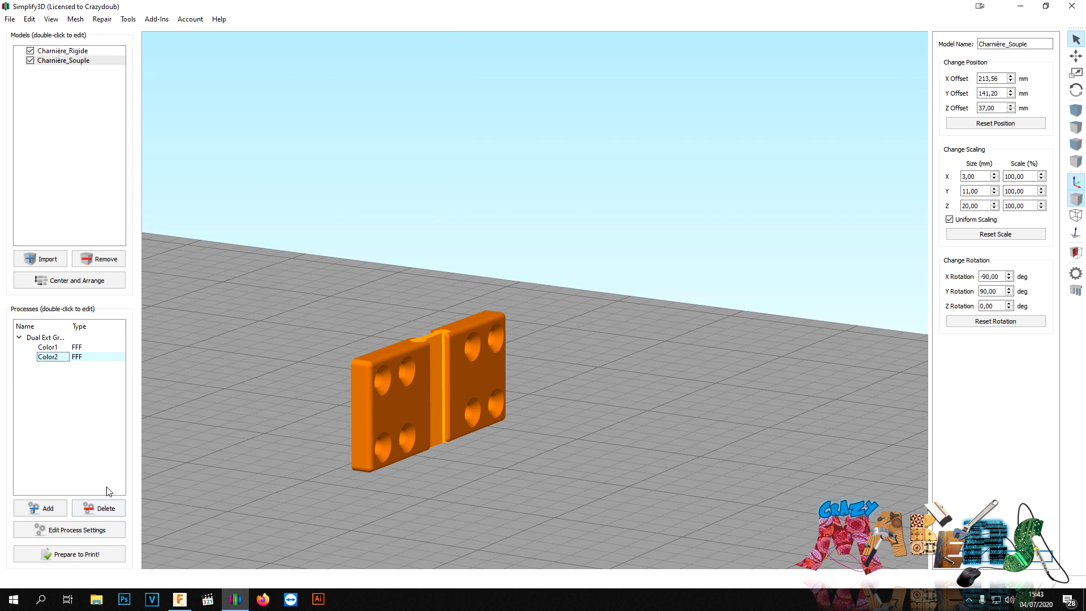